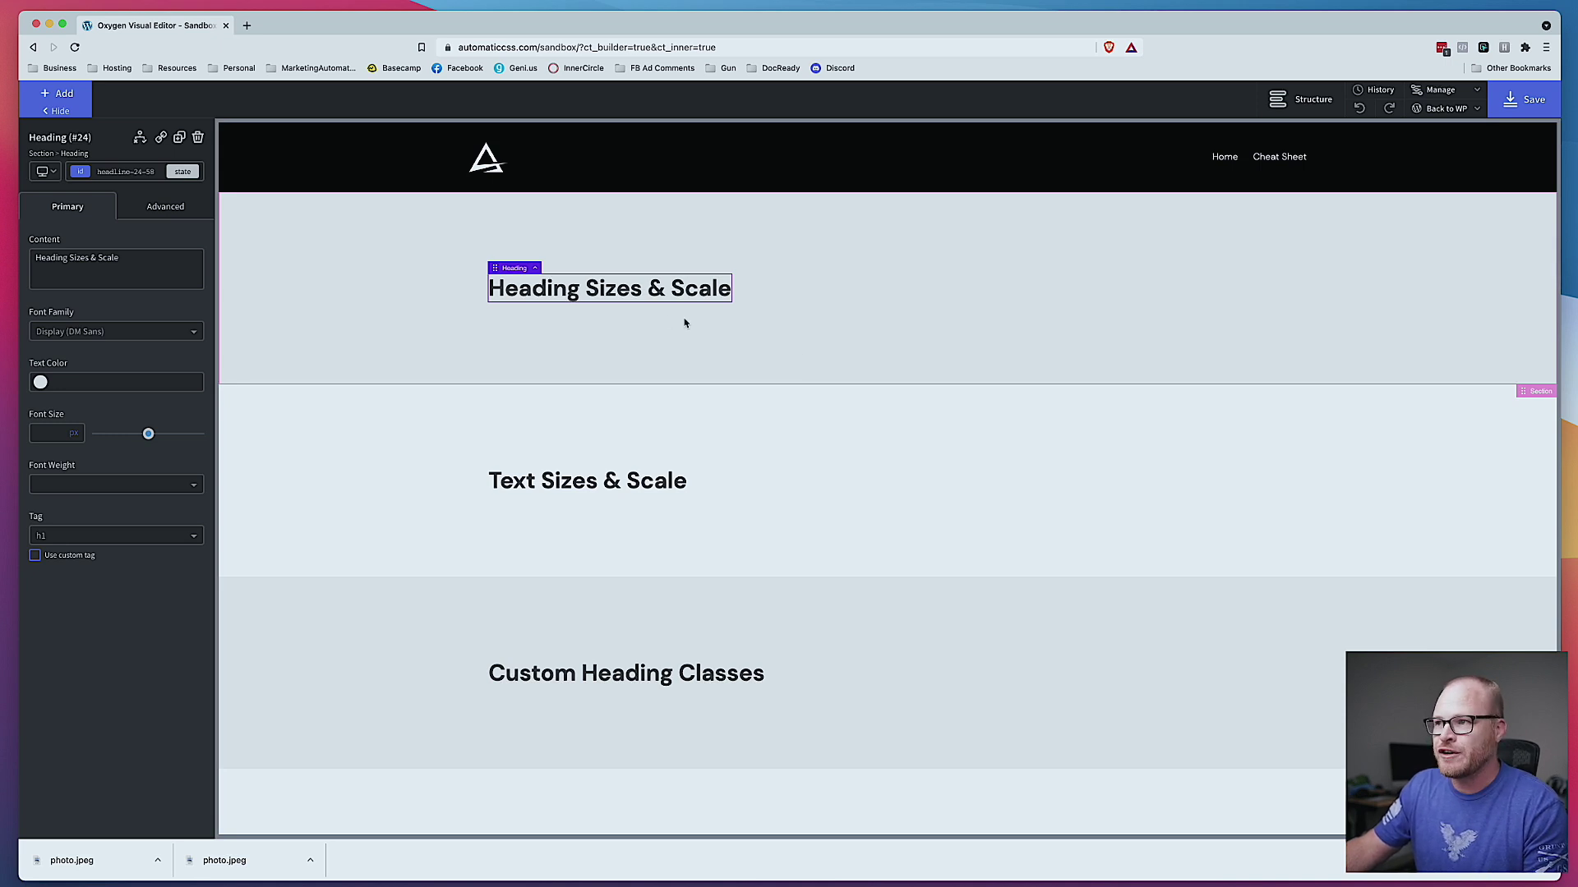
- Retype the first section's heading as 'Heading #1 Is This'
double_click(610, 286)
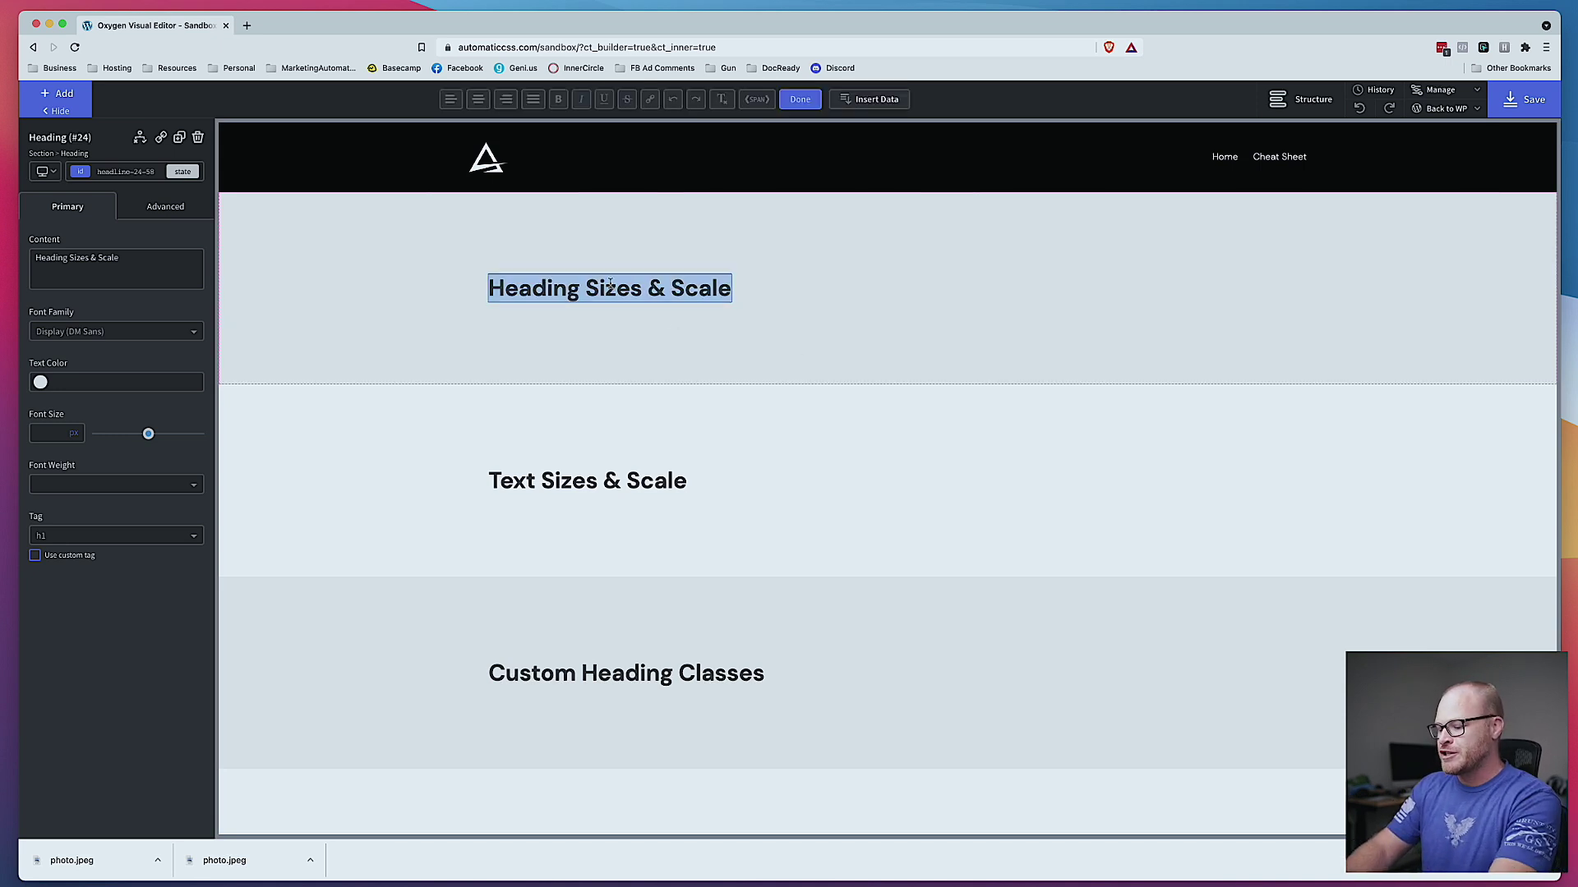
text(head)
key(BackSpace)
key(BackSpace)
key(BackSpace)
key(BackSpace)
text(Heading #1)
key(BackSpace)
key(BackSpace)
key(BackSpace)
text(ing #1)
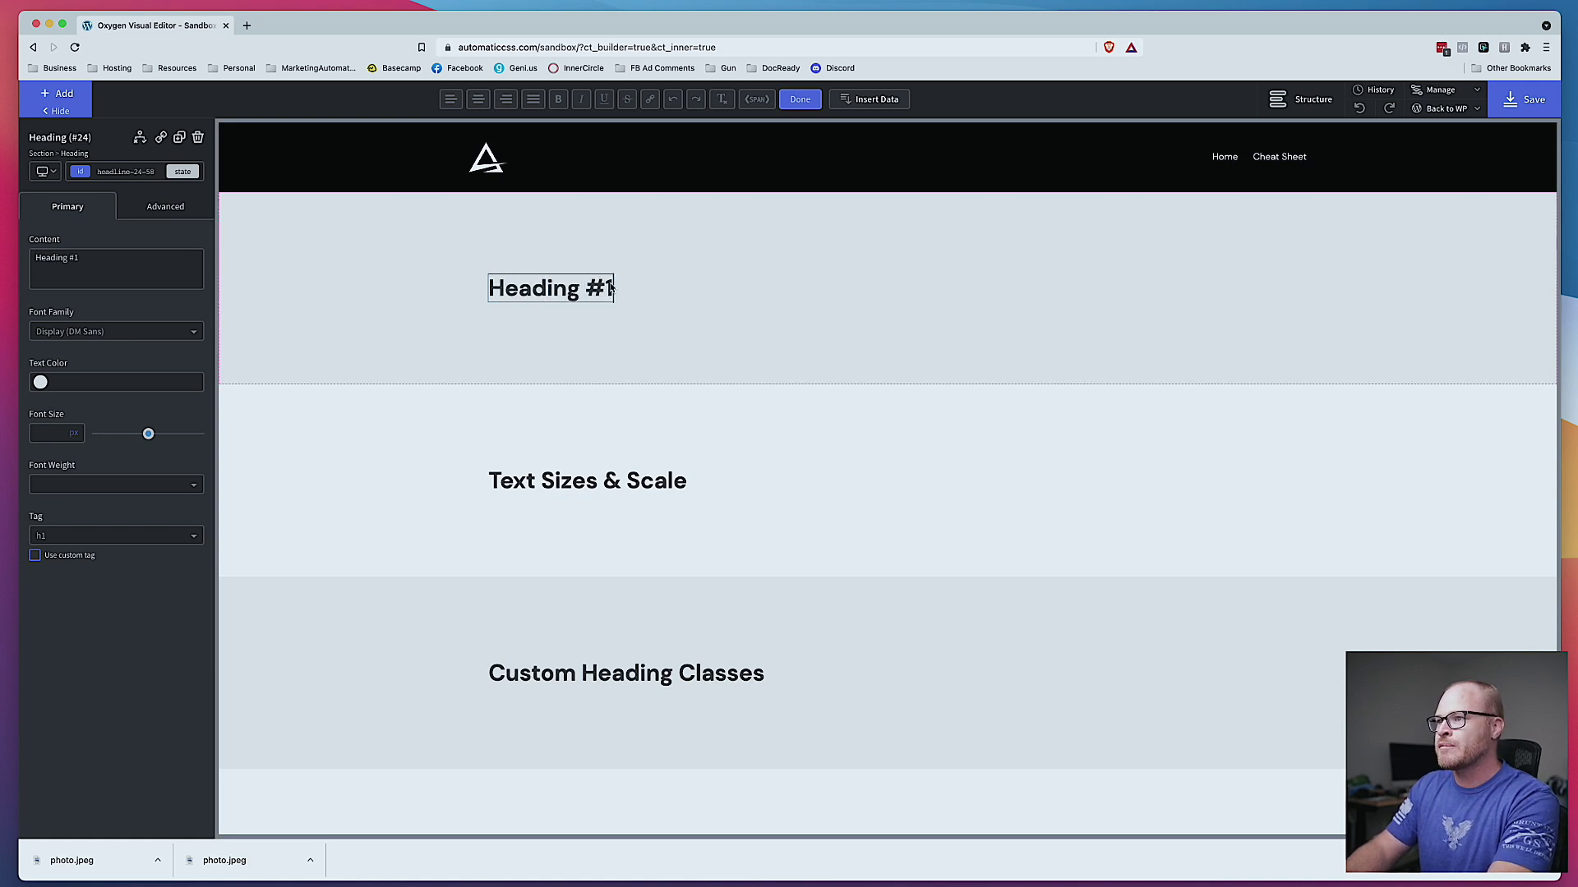
text( Is This)
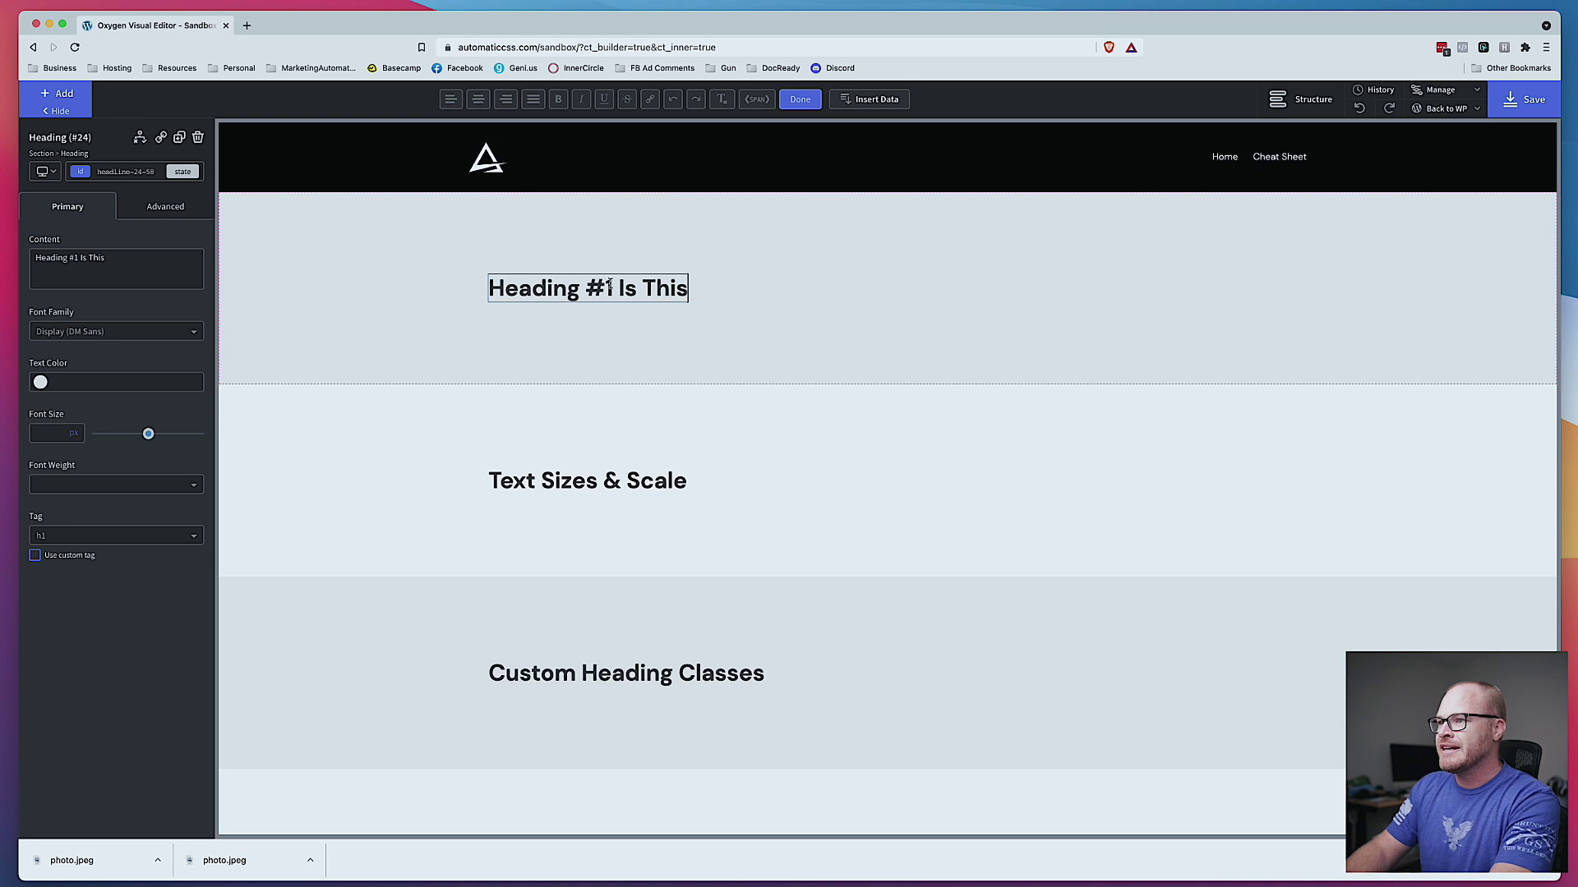
- Duplicate the heading five times to make six stacked copies
click(177, 138)
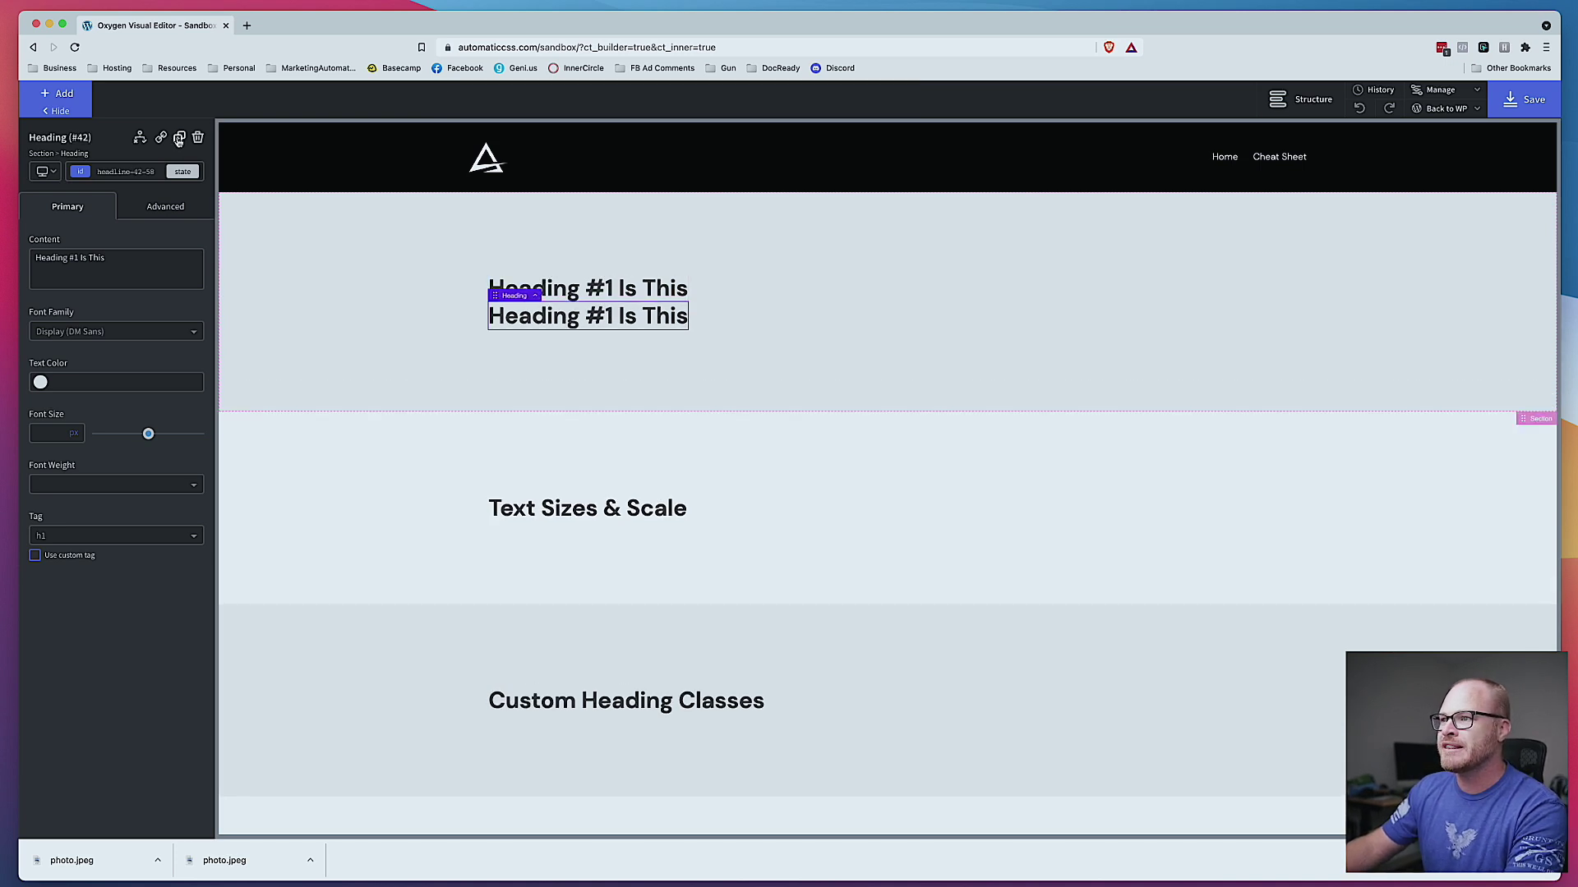
click(178, 138)
click(177, 138)
click(178, 138)
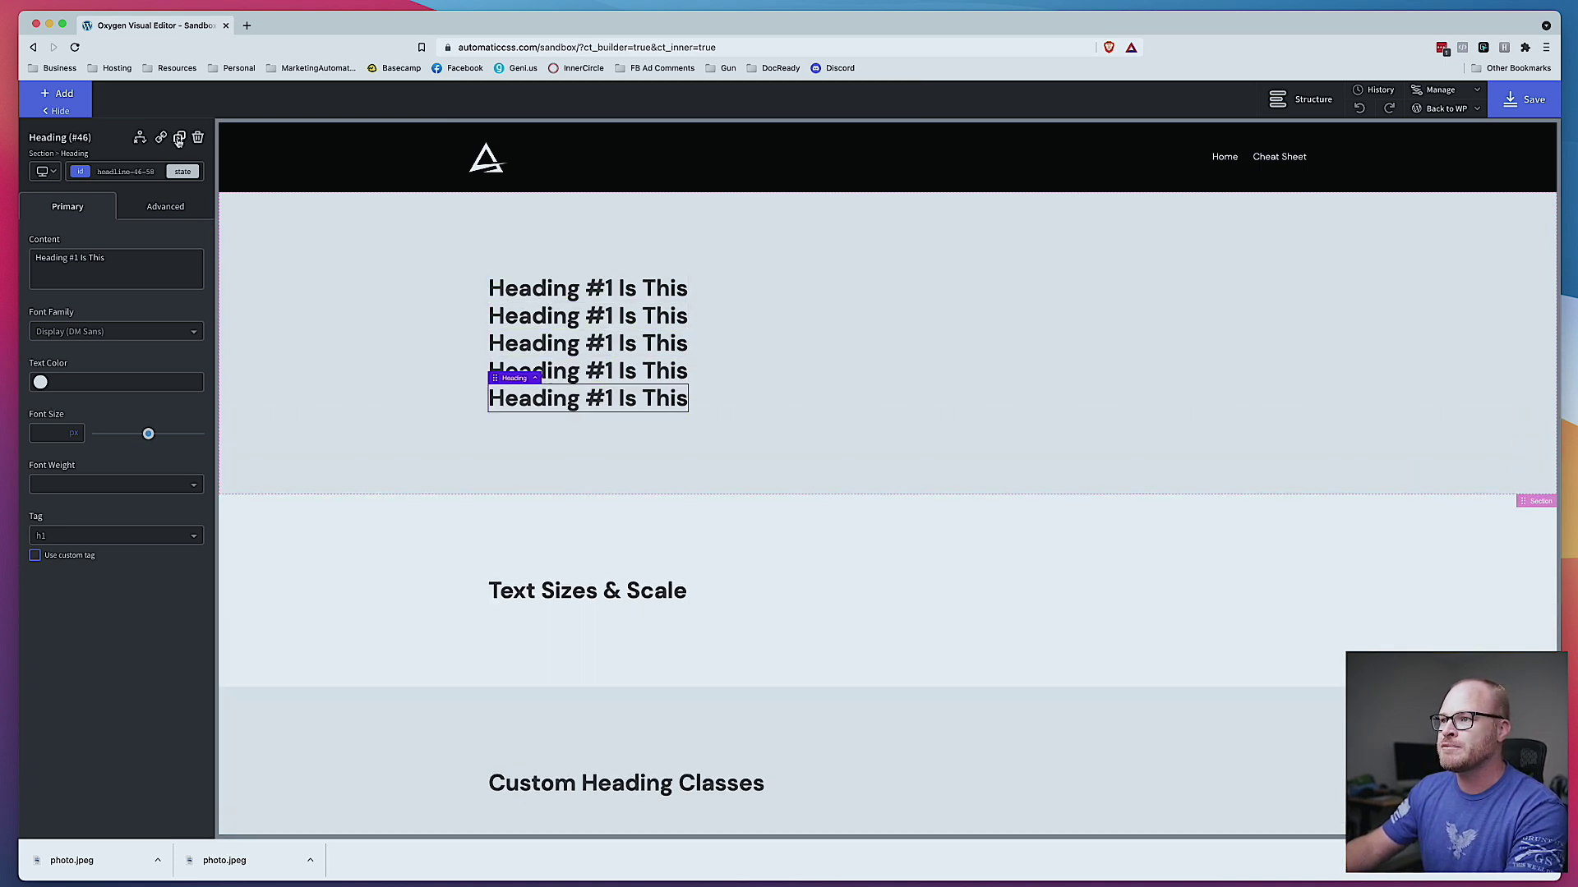
click(178, 138)
- Renumber the second, third and fourth copies to Heading #2, #3 and #4
double_click(616, 316)
key(BackSpace)
text(2)
click(588, 346)
click(608, 346)
key(BackSpace)
text(3)
click(611, 370)
click(612, 370)
key(BackSpace)
text(4)
- Renumber the last two copies to Heading #5 and Heading #6 Is This
click(623, 398)
click(623, 398)
key(BackSpace)
text(5)
click(634, 424)
triple_click(635, 425)
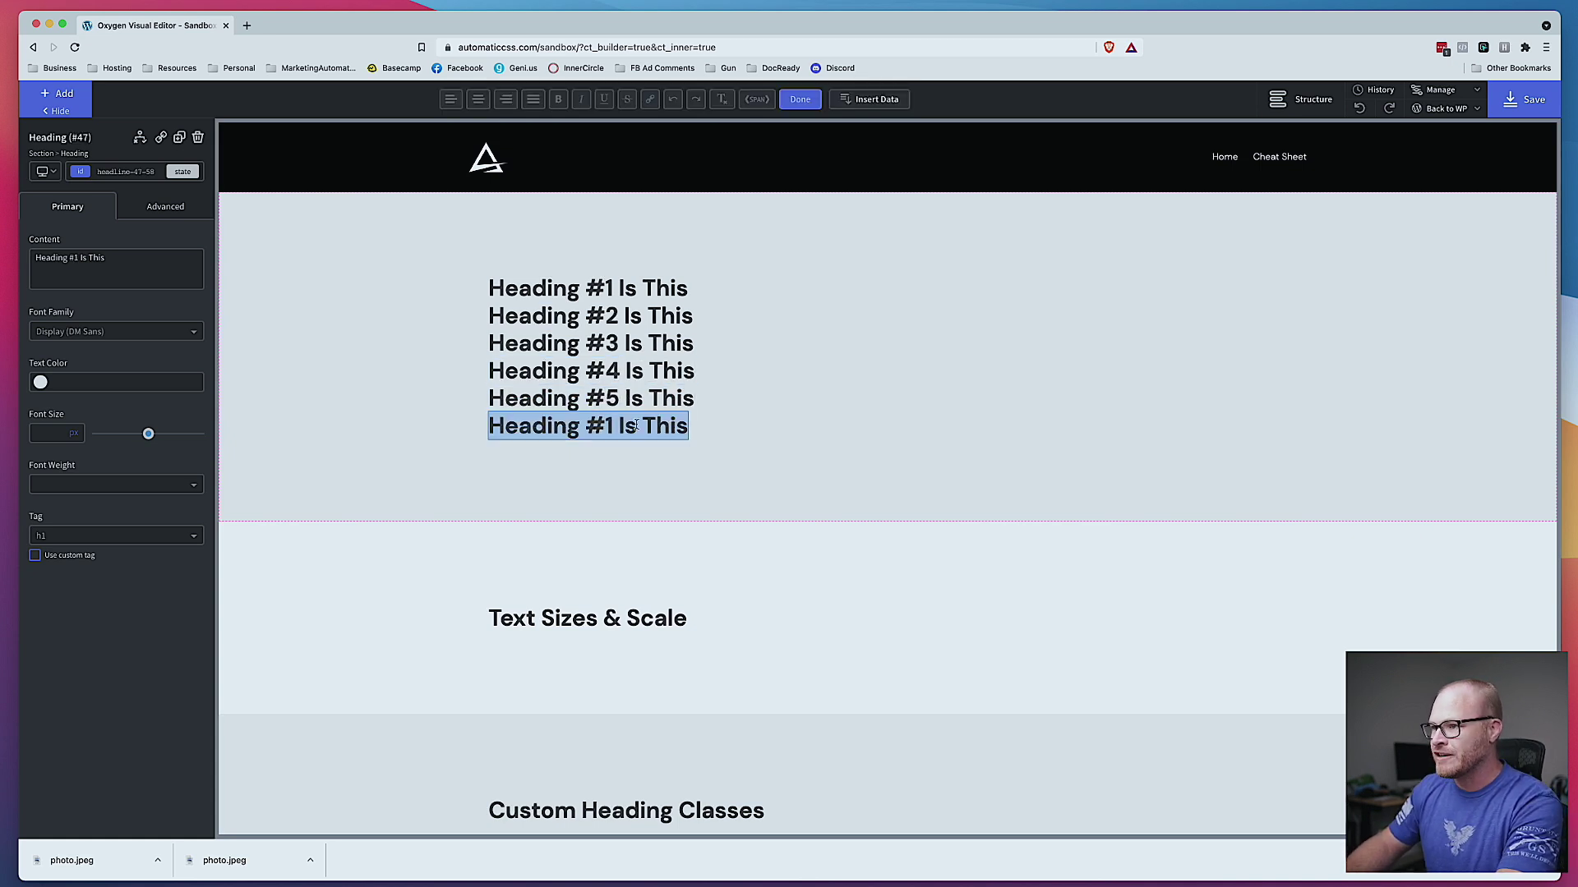
key(Left)
key(Right)
key(Right)
key(Right)
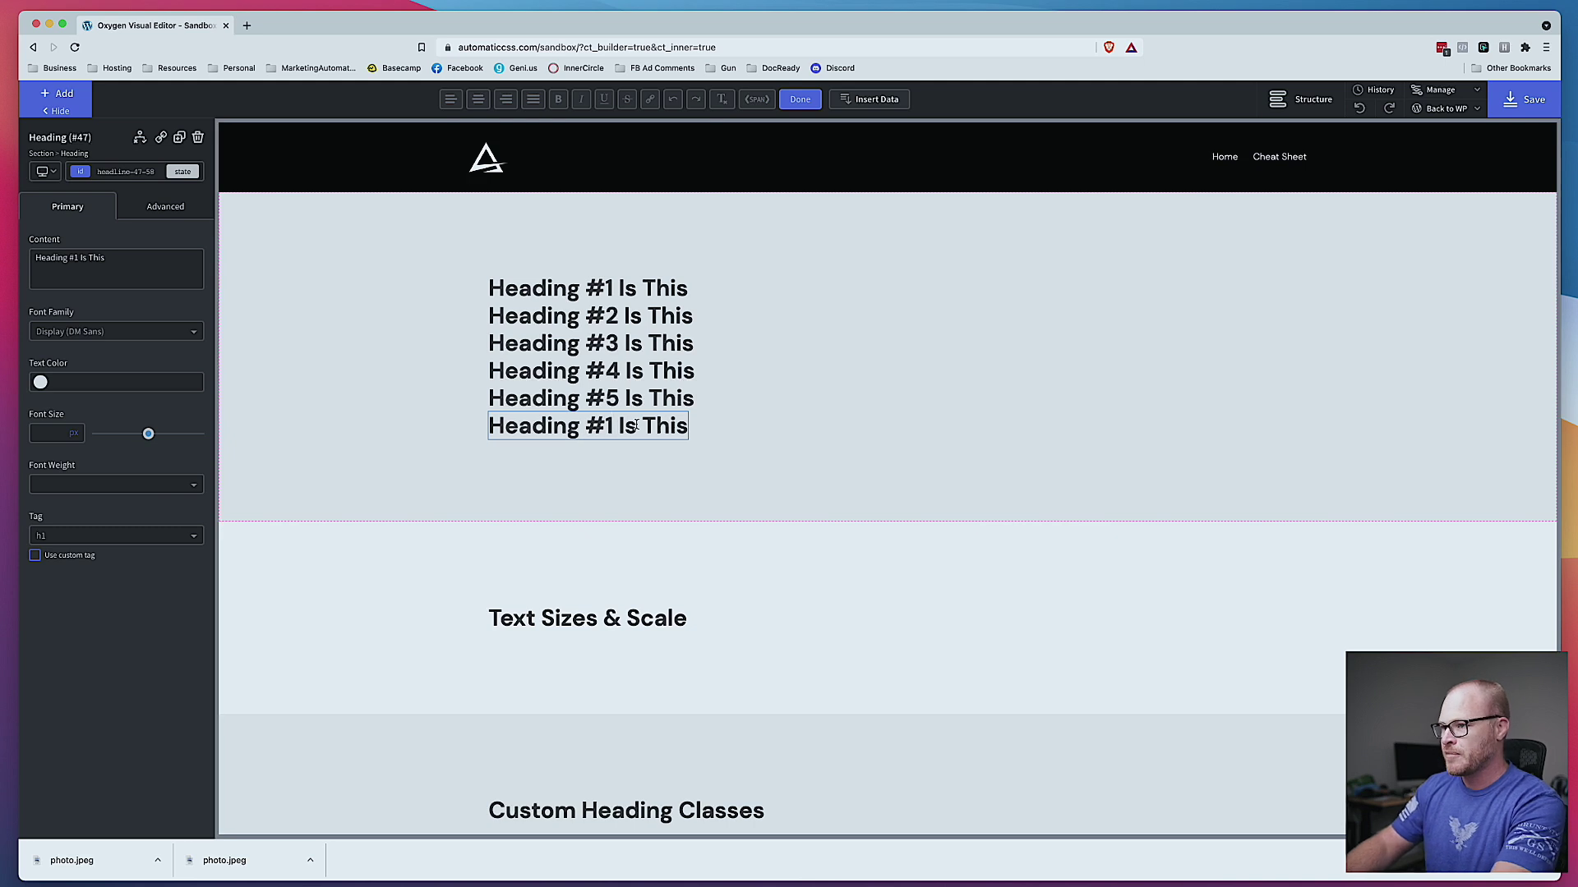
key(BackSpace)
text(=6)
key(Left)
key(BackSpace)
key(Right)
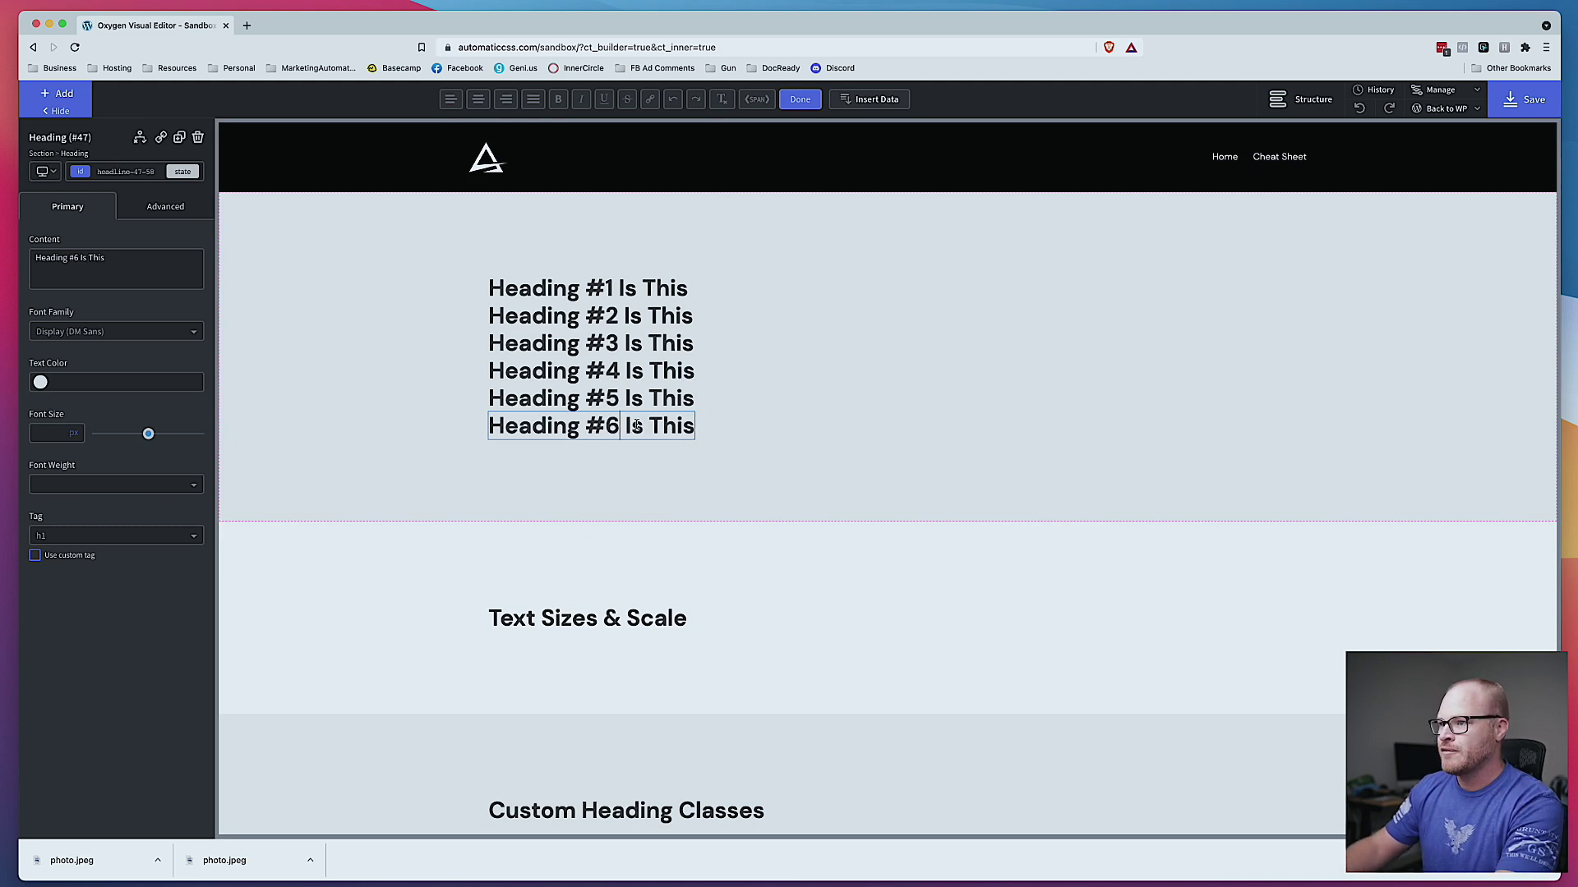
click(768, 416)
- Add the owl--m spacing class to the section holding the headings
click(127, 171)
text(owl)
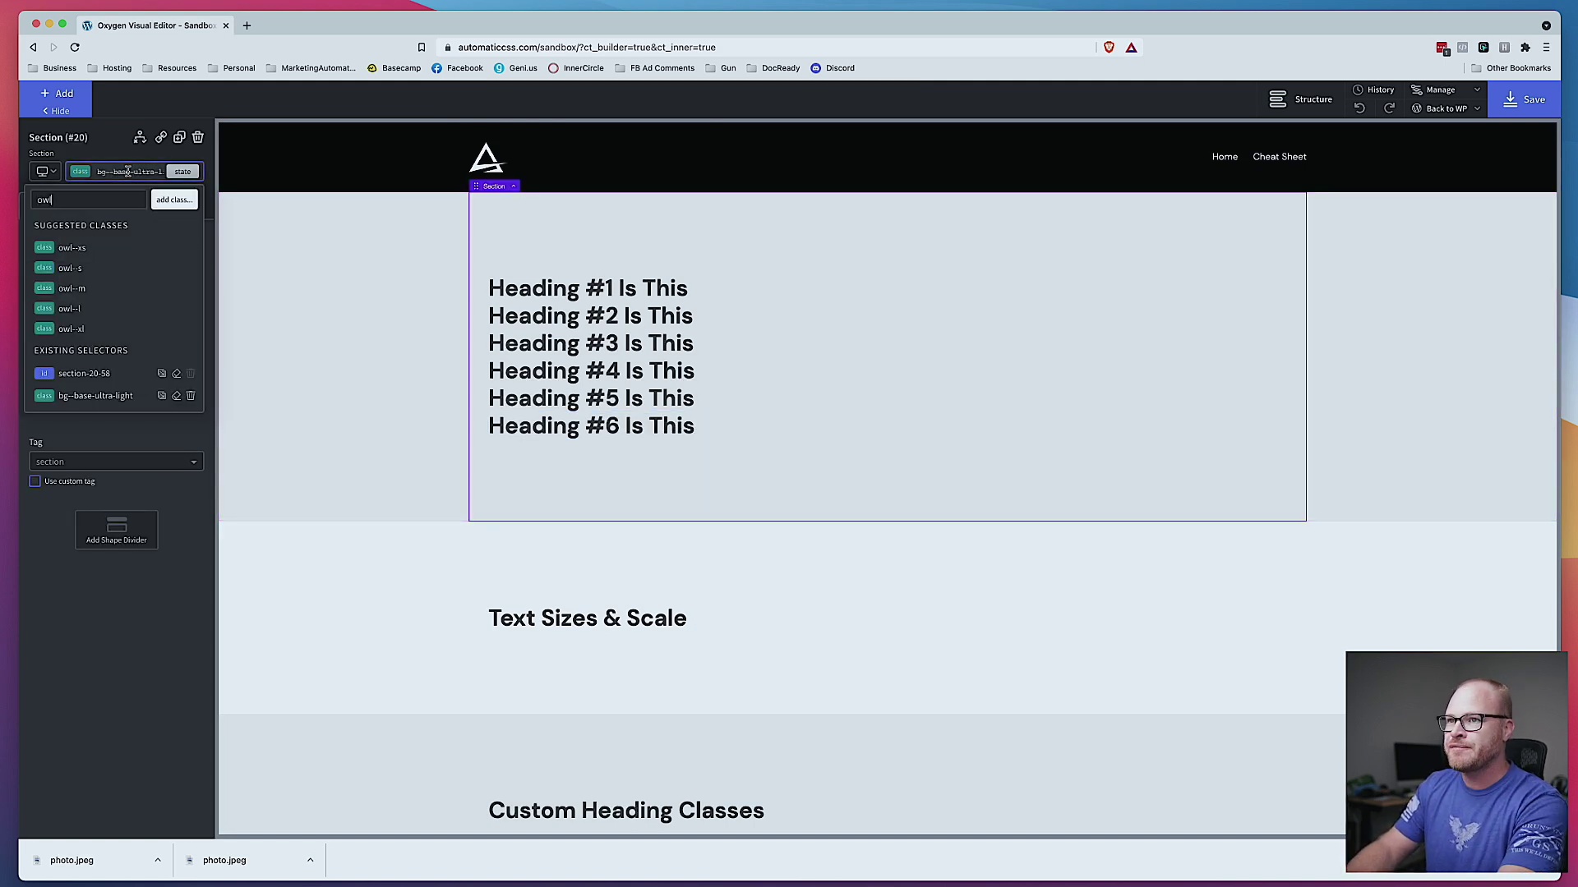
click(71, 288)
- Set the second, third and fourth headings to tags H2, H3 and H4
click(624, 337)
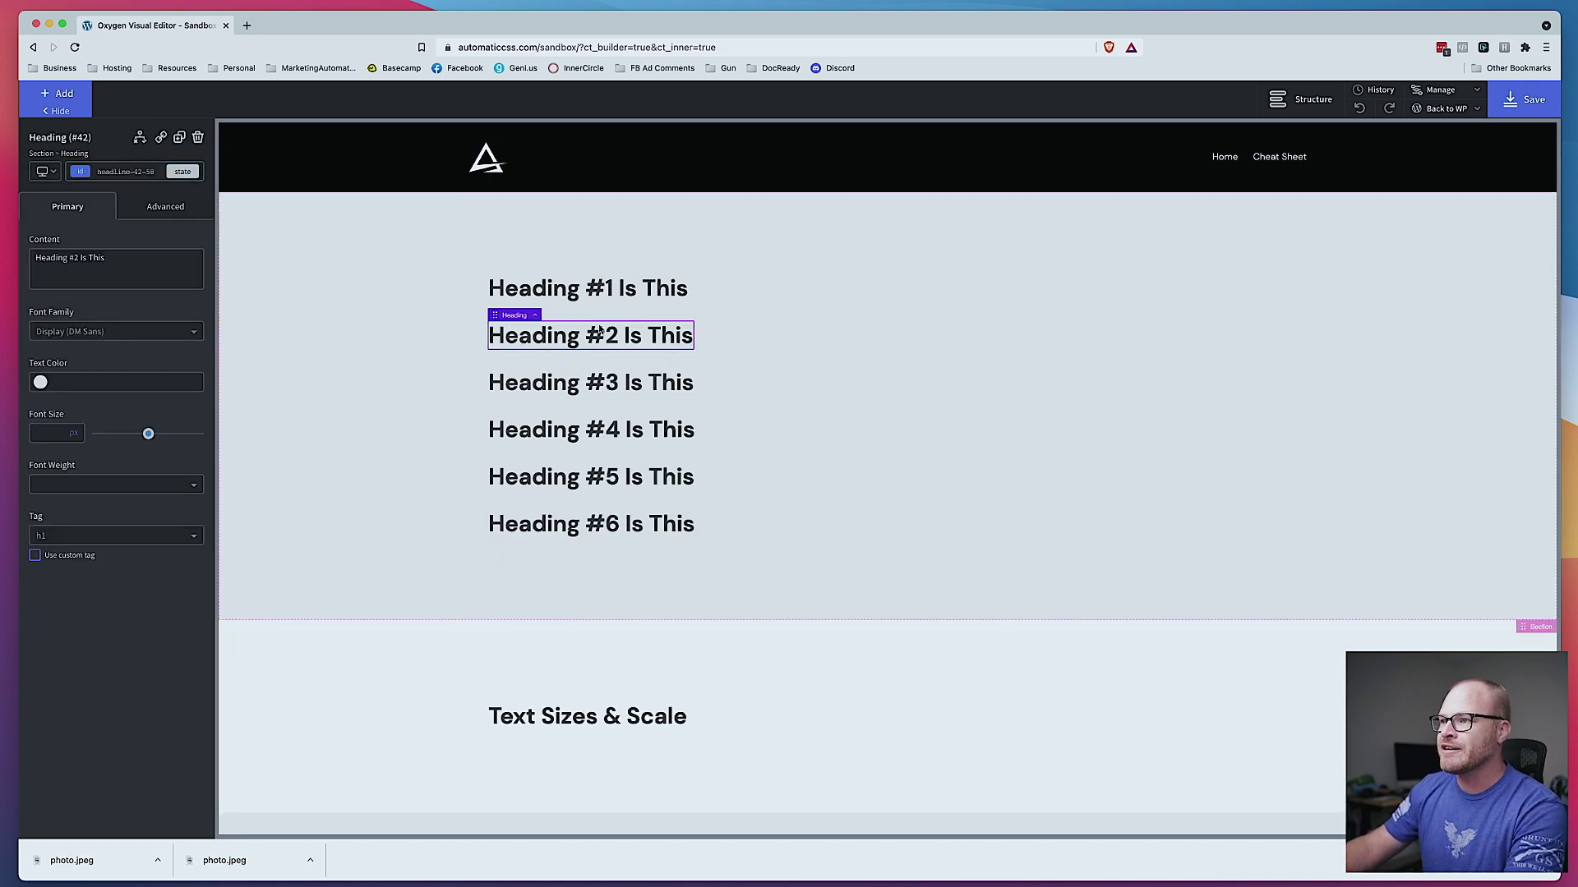
click(138, 544)
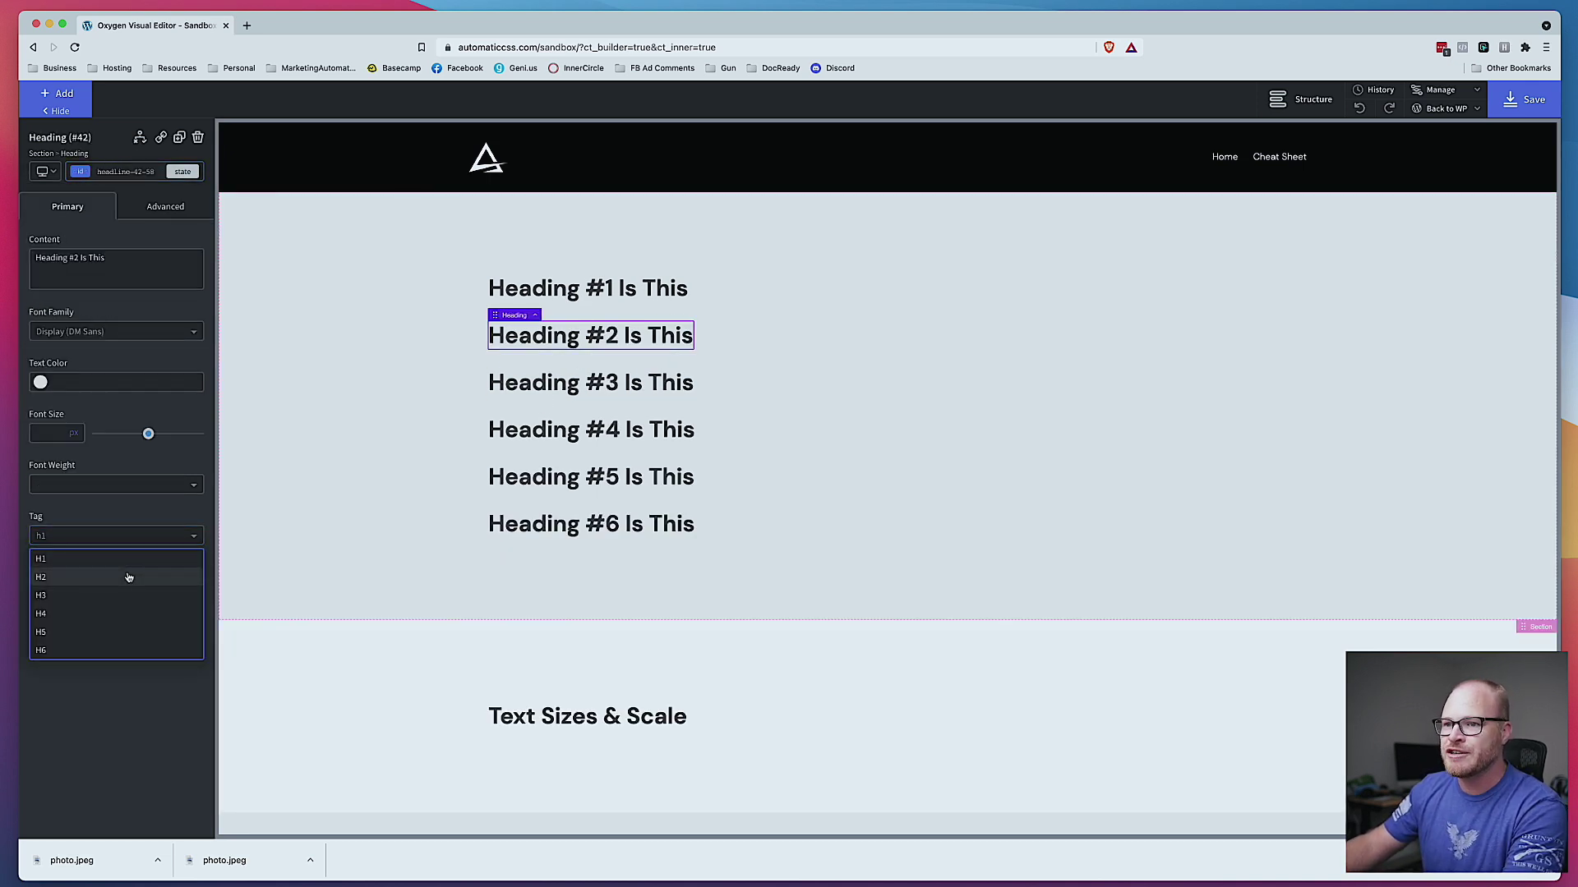
click(130, 577)
click(575, 378)
click(115, 536)
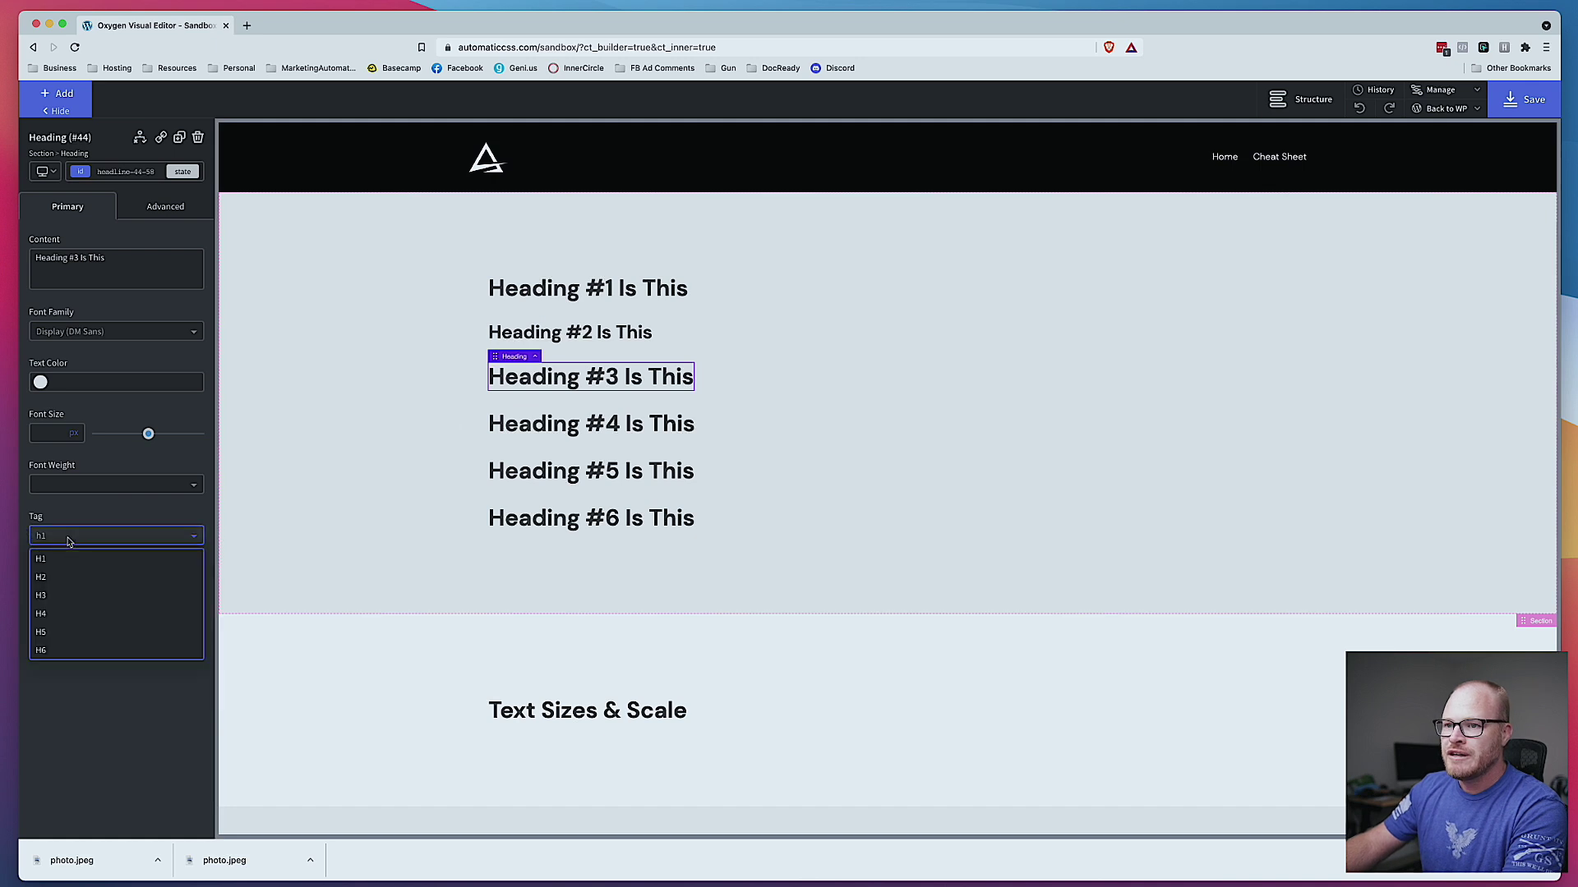
click(66, 597)
click(556, 423)
click(115, 536)
click(65, 618)
- Set the fifth and sixth headings to tags H5 and H6
click(559, 450)
click(115, 535)
click(65, 639)
click(577, 480)
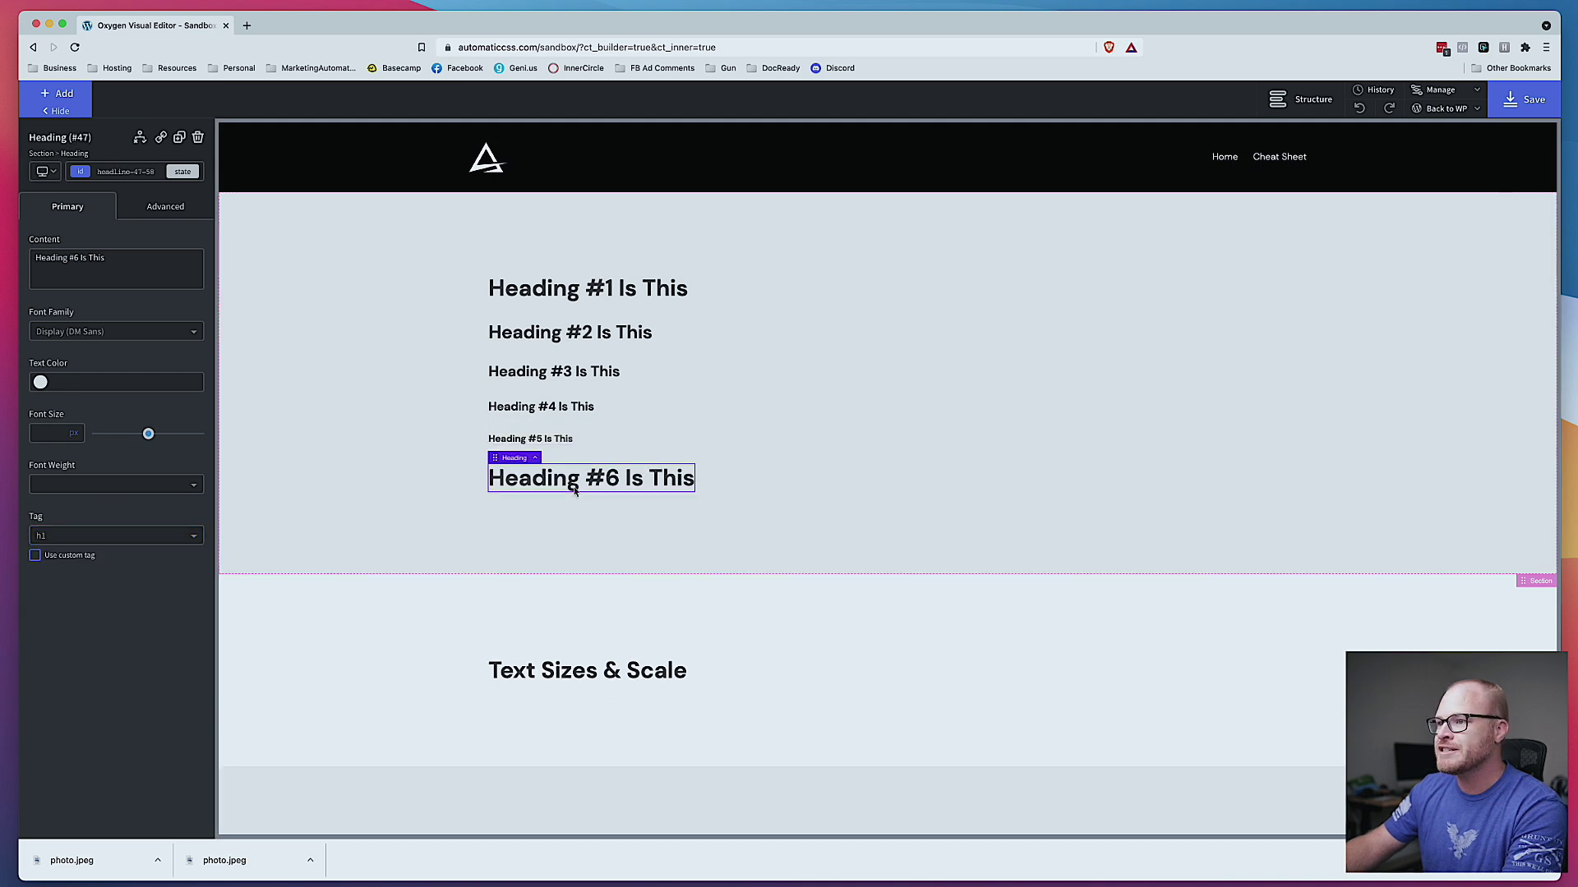
click(123, 536)
click(83, 650)
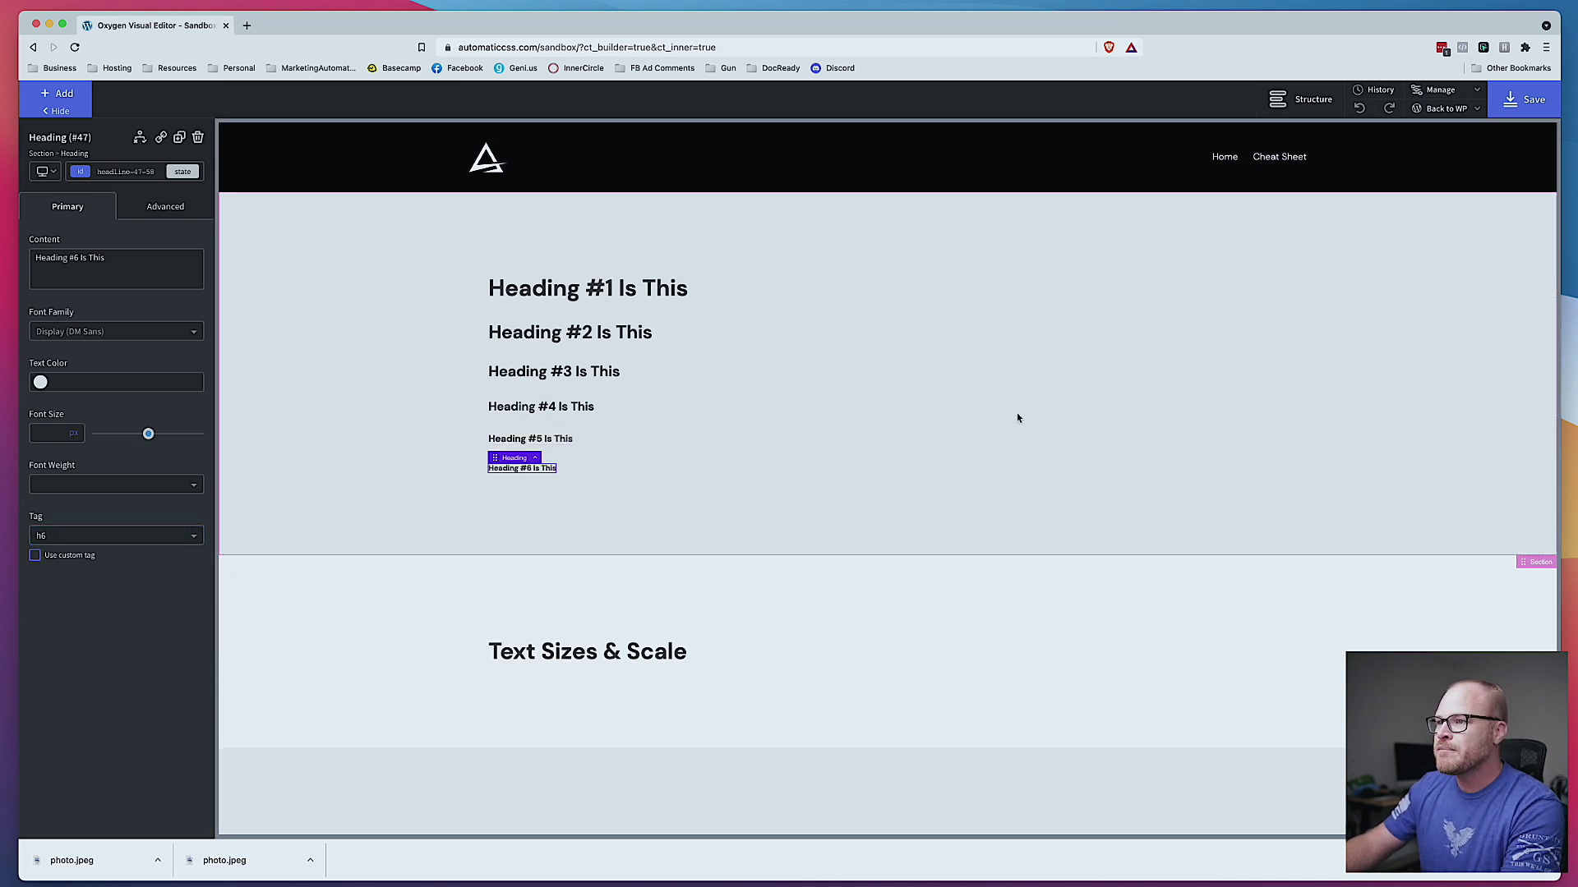
click(701, 426)
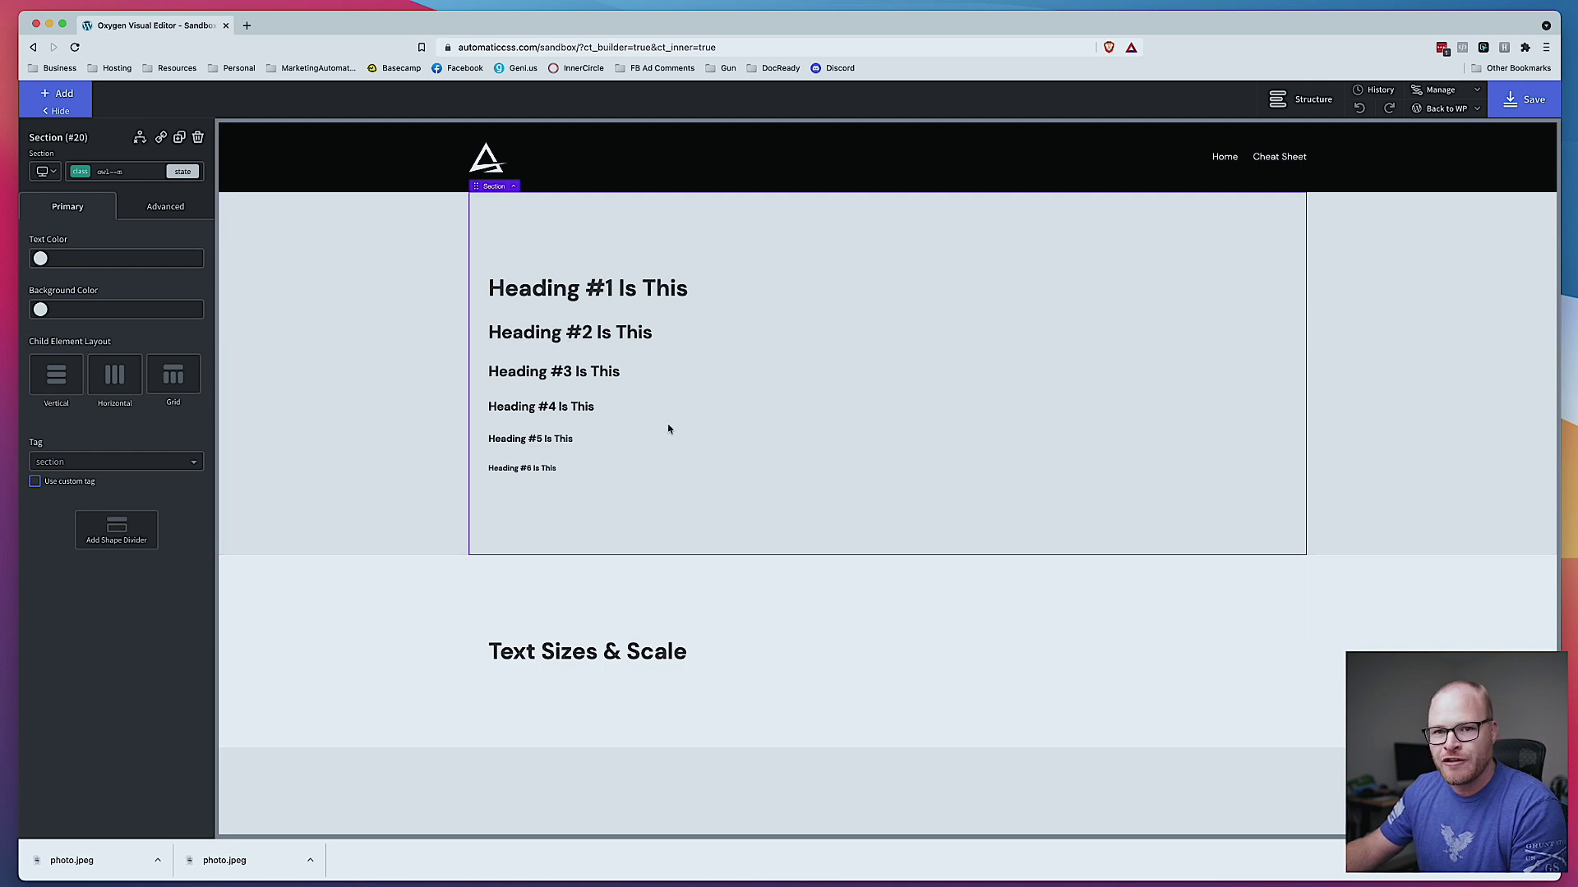
click(45, 170)
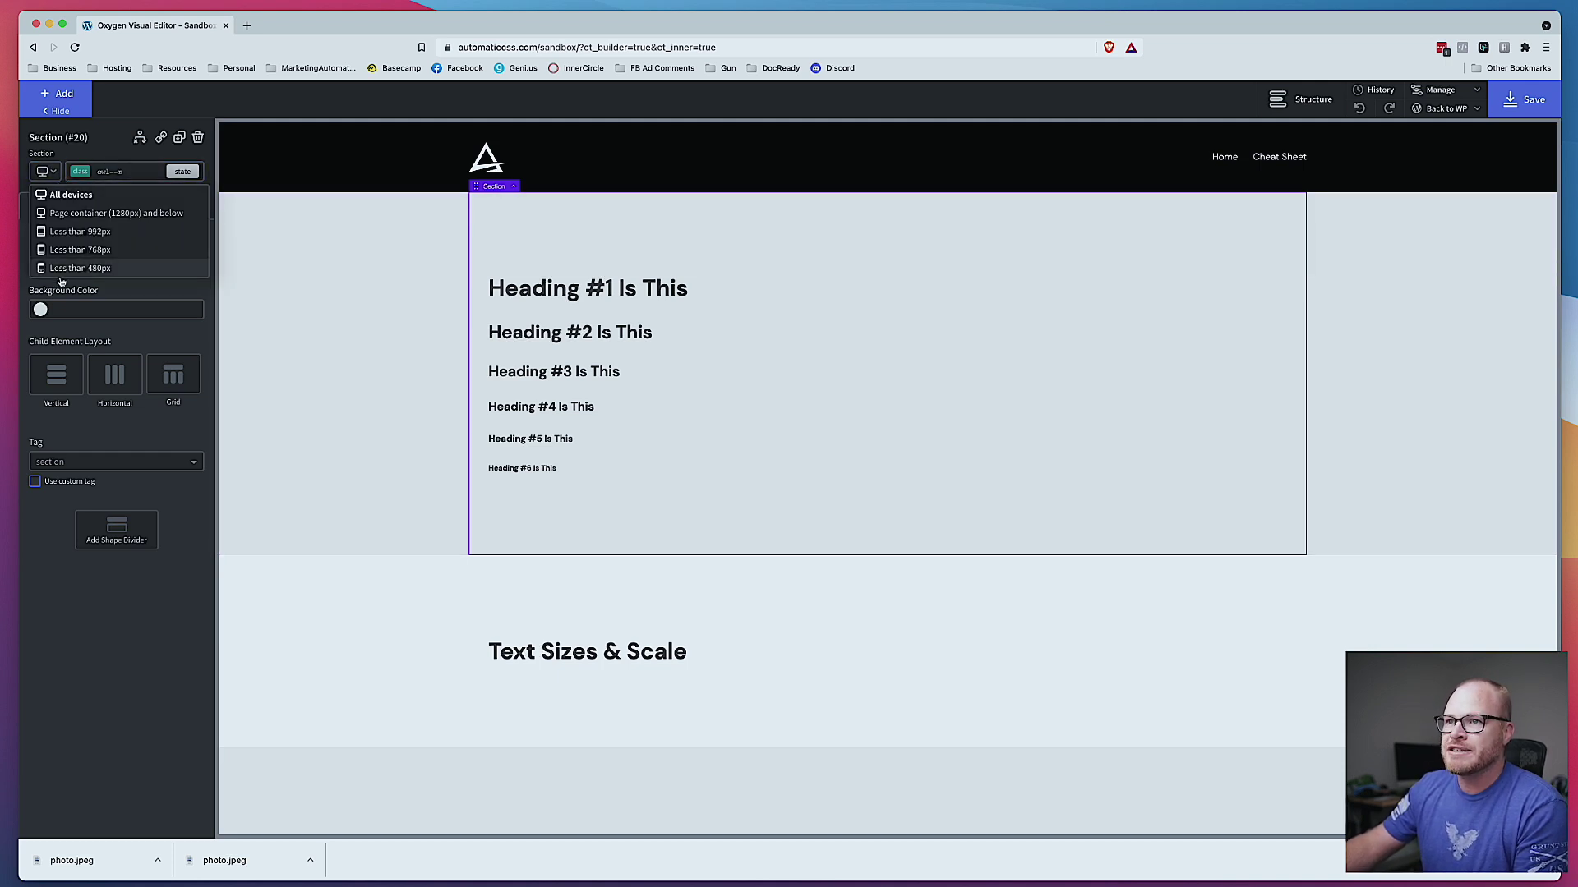
click(80, 268)
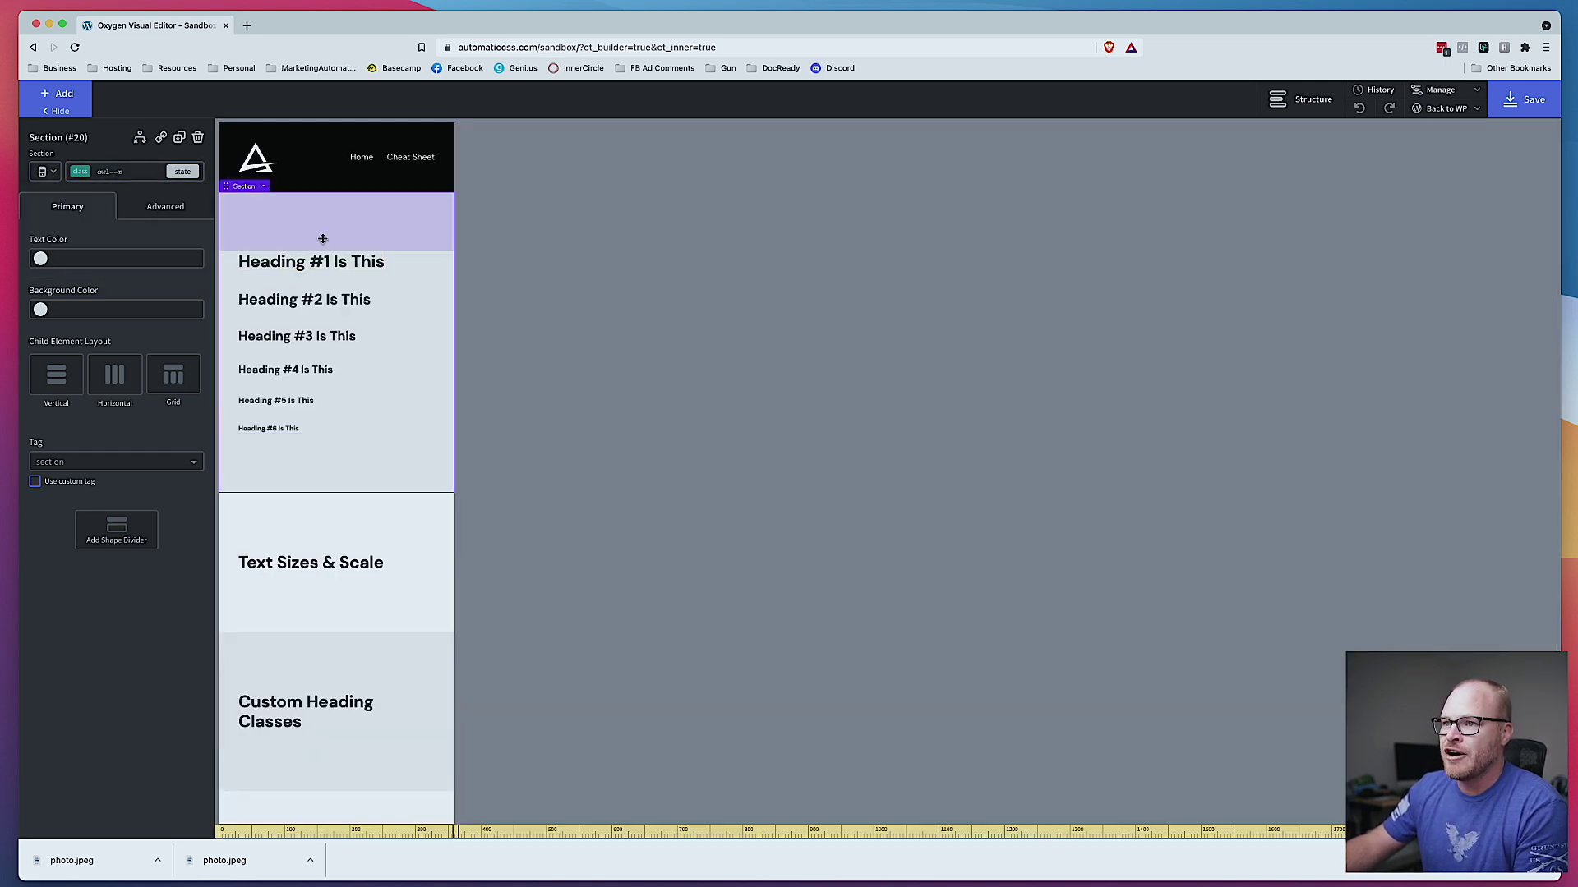
click(45, 171)
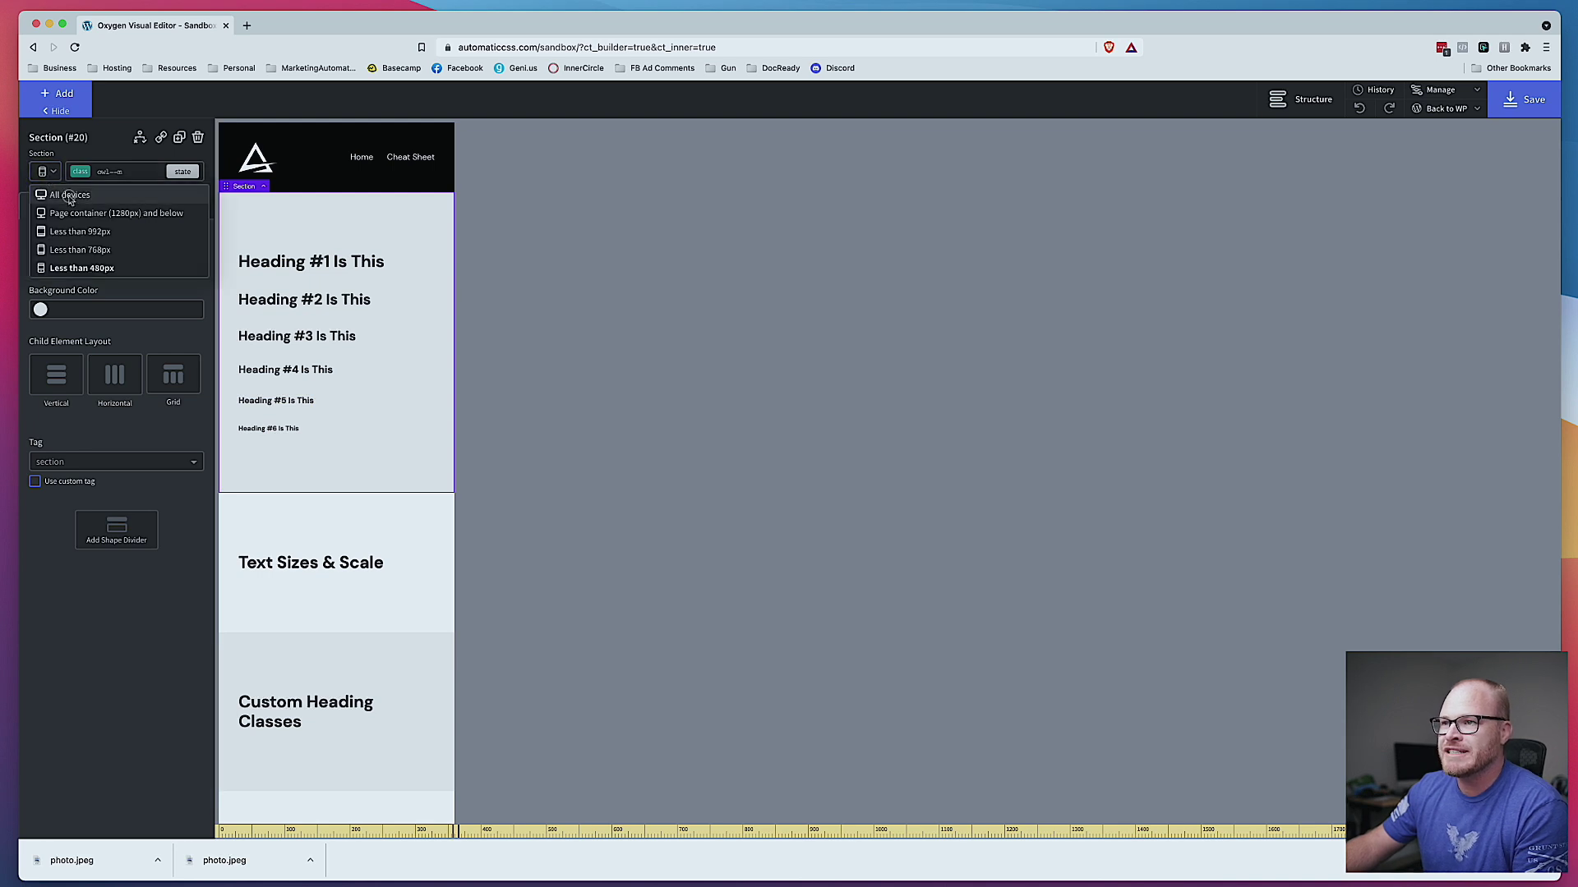
click(62, 187)
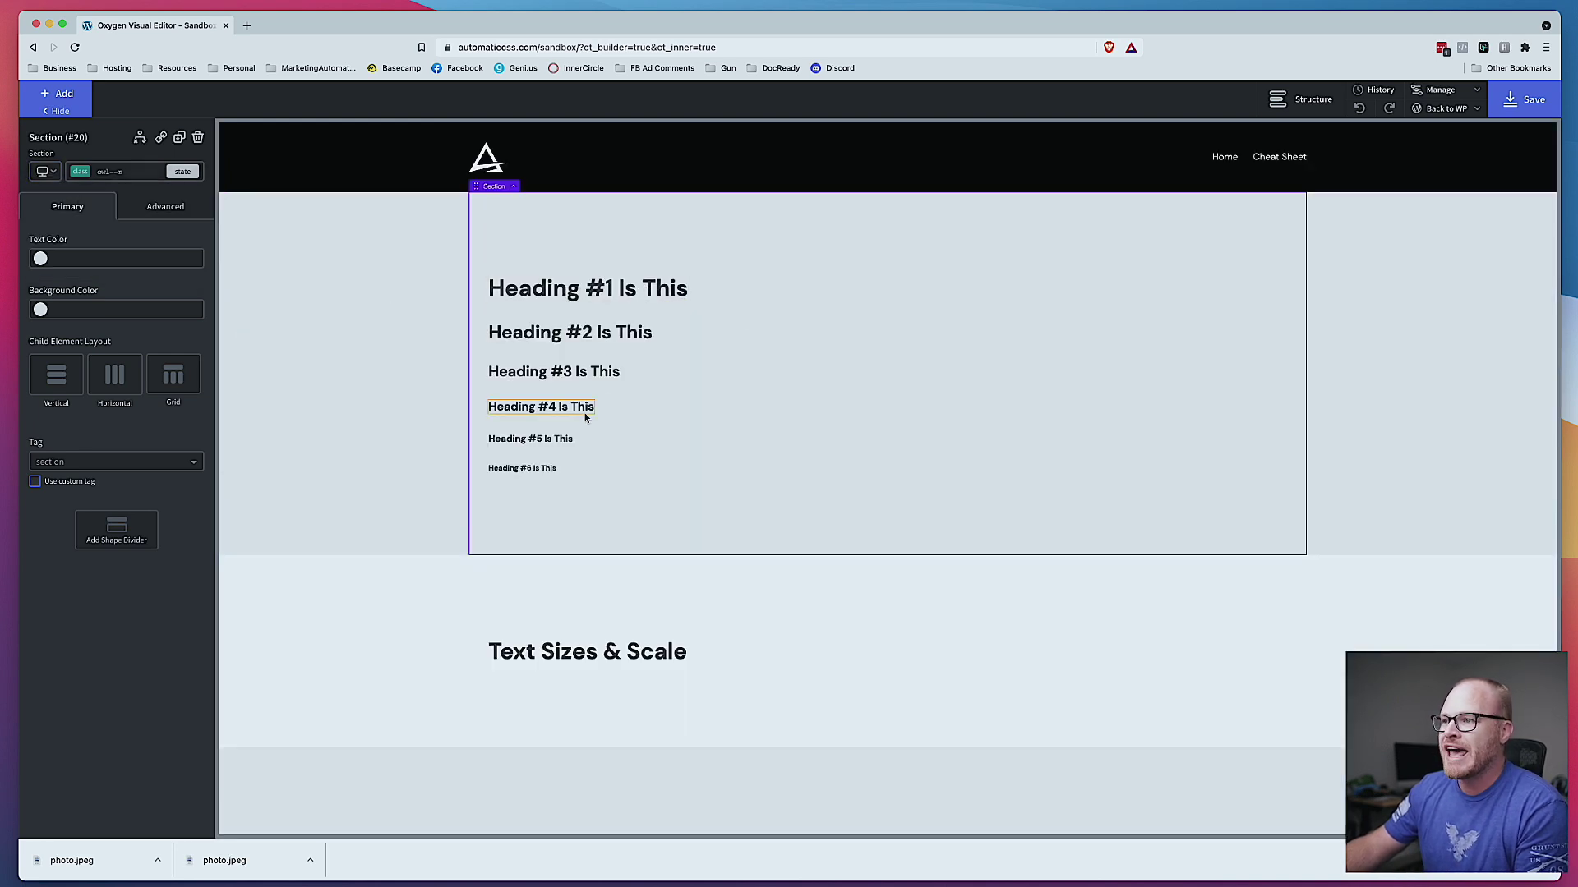
scroll(607, 399, down, 2)
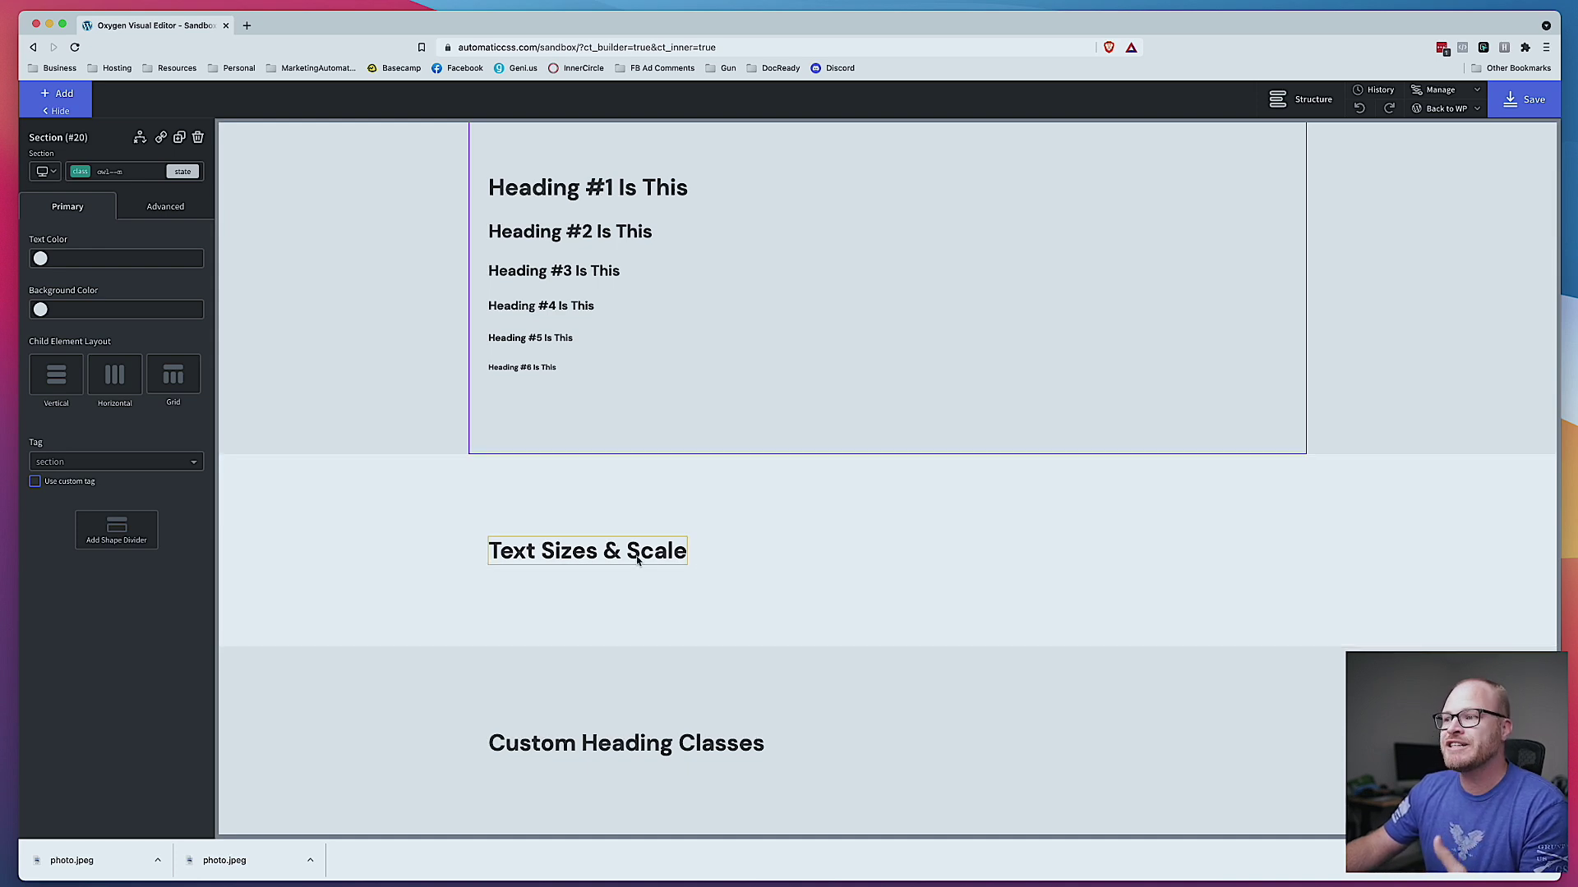
- Add a Text element to the Text Sizes & Scale section below its heading
click(497, 551)
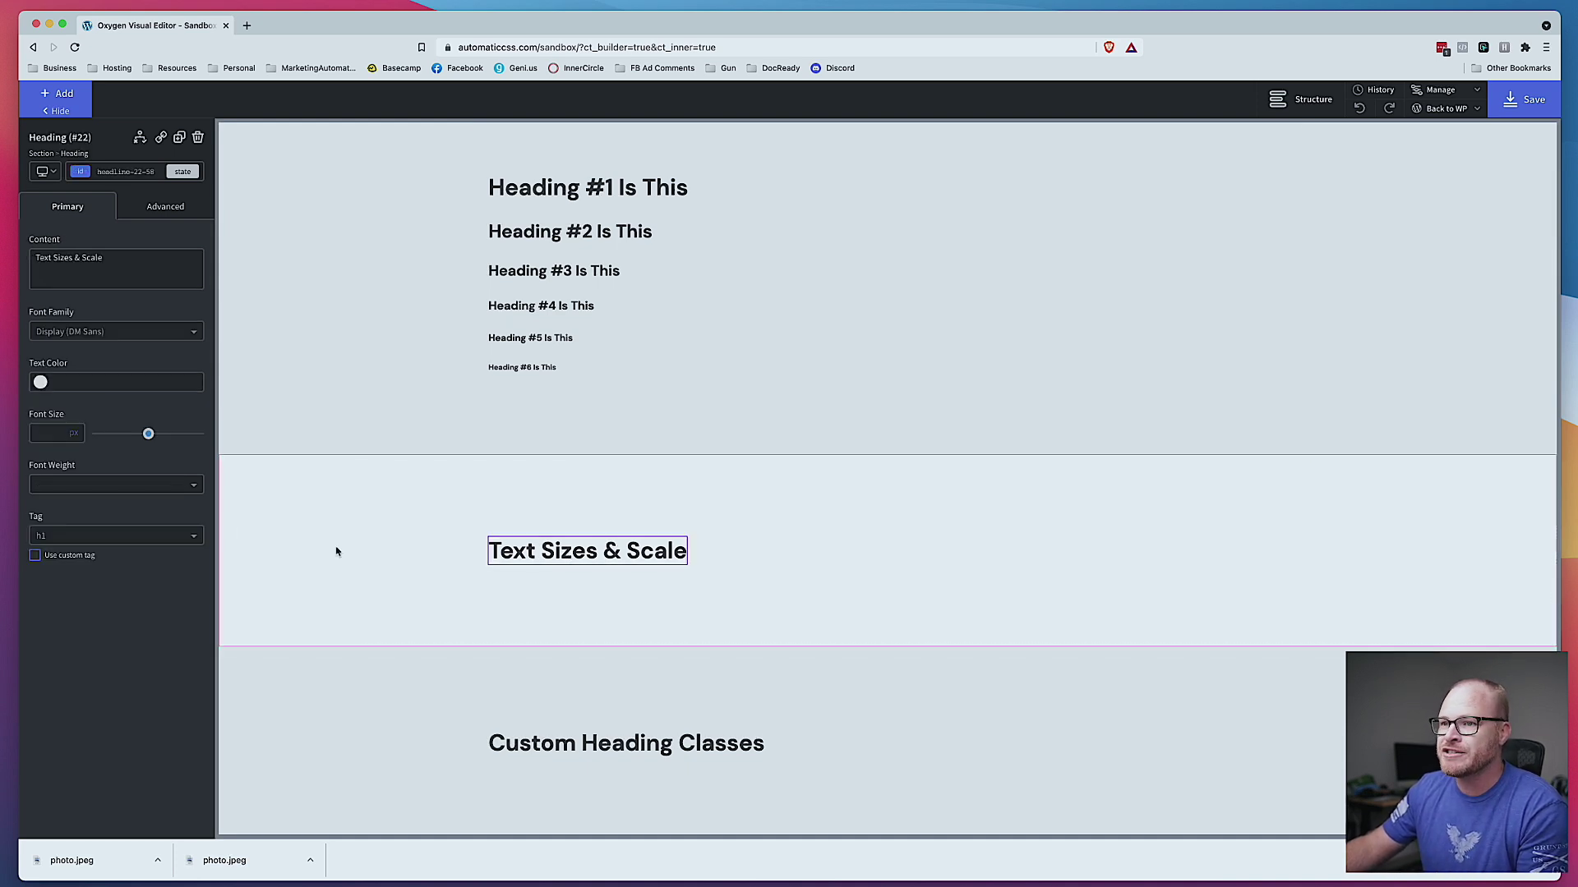
click(682, 580)
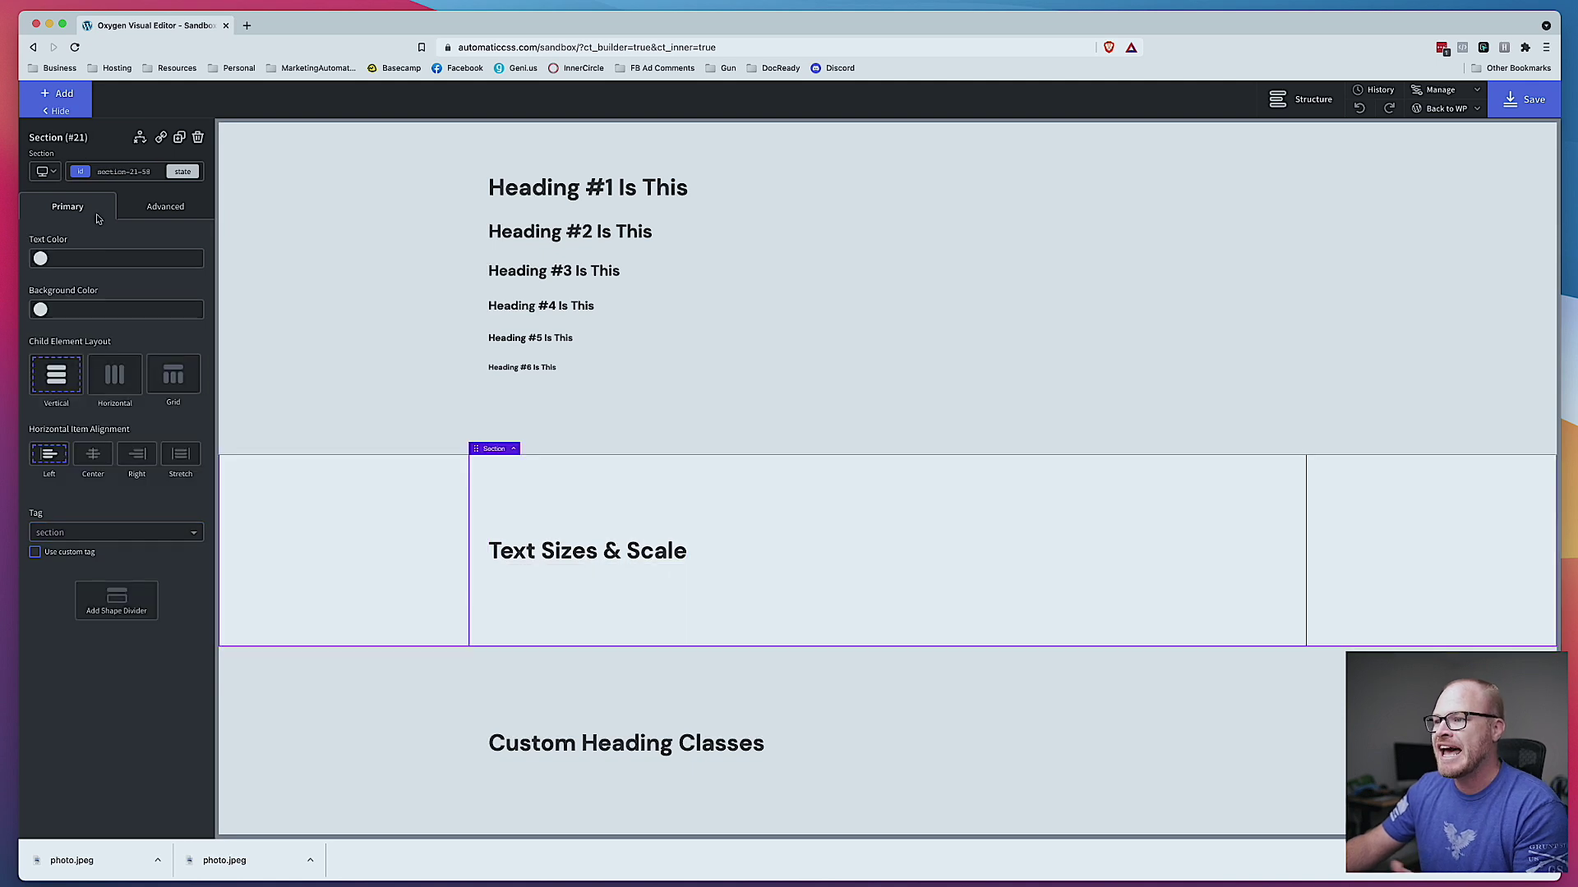
click(57, 93)
text(text)
click(74, 177)
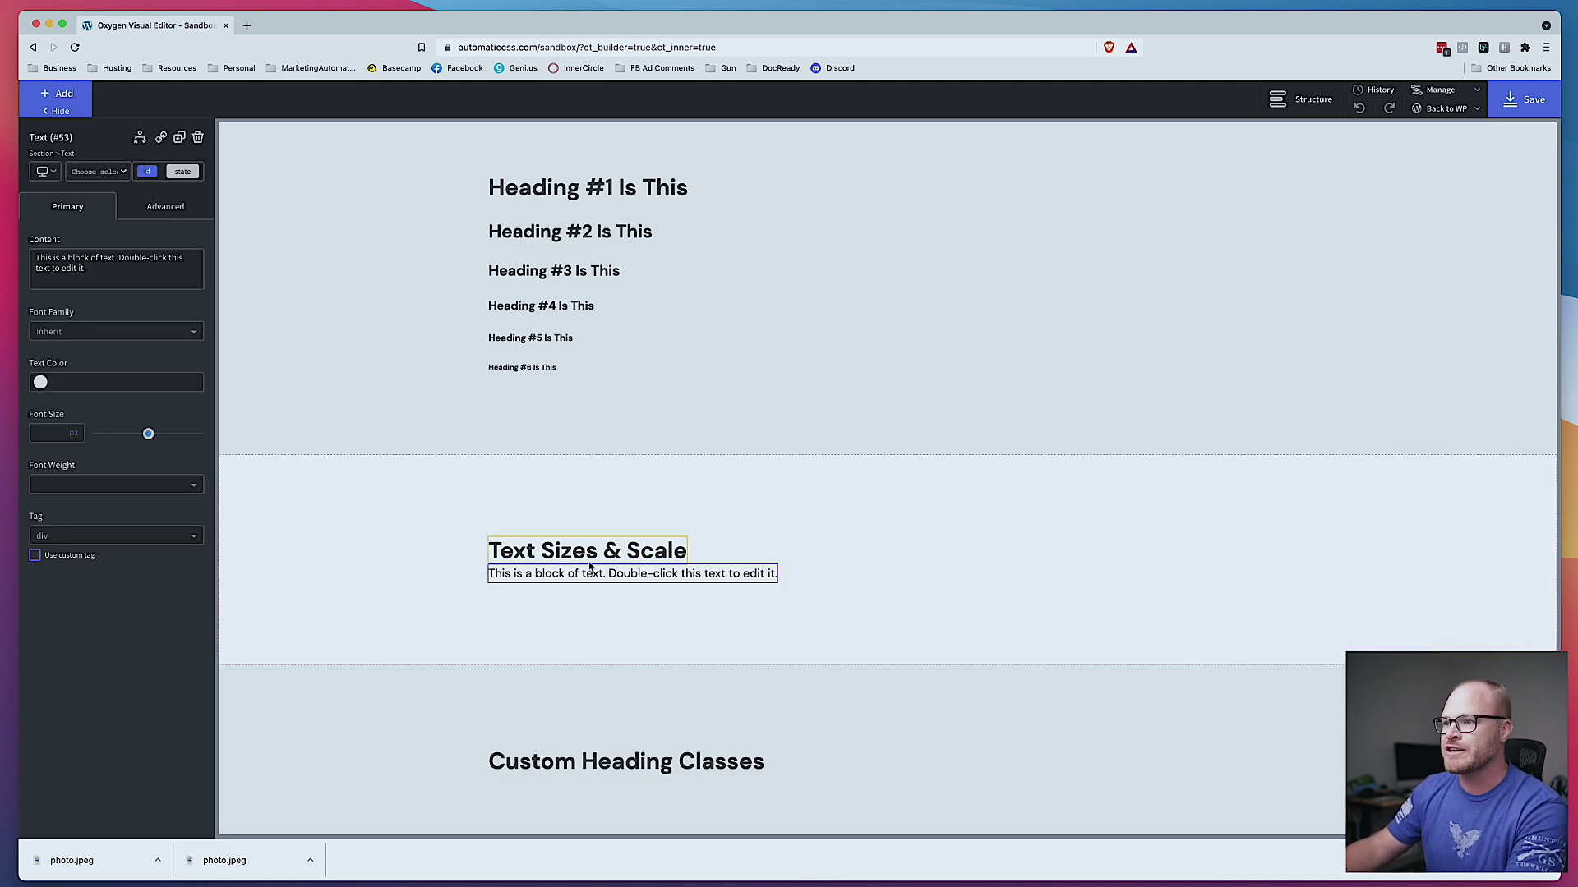
click(92, 541)
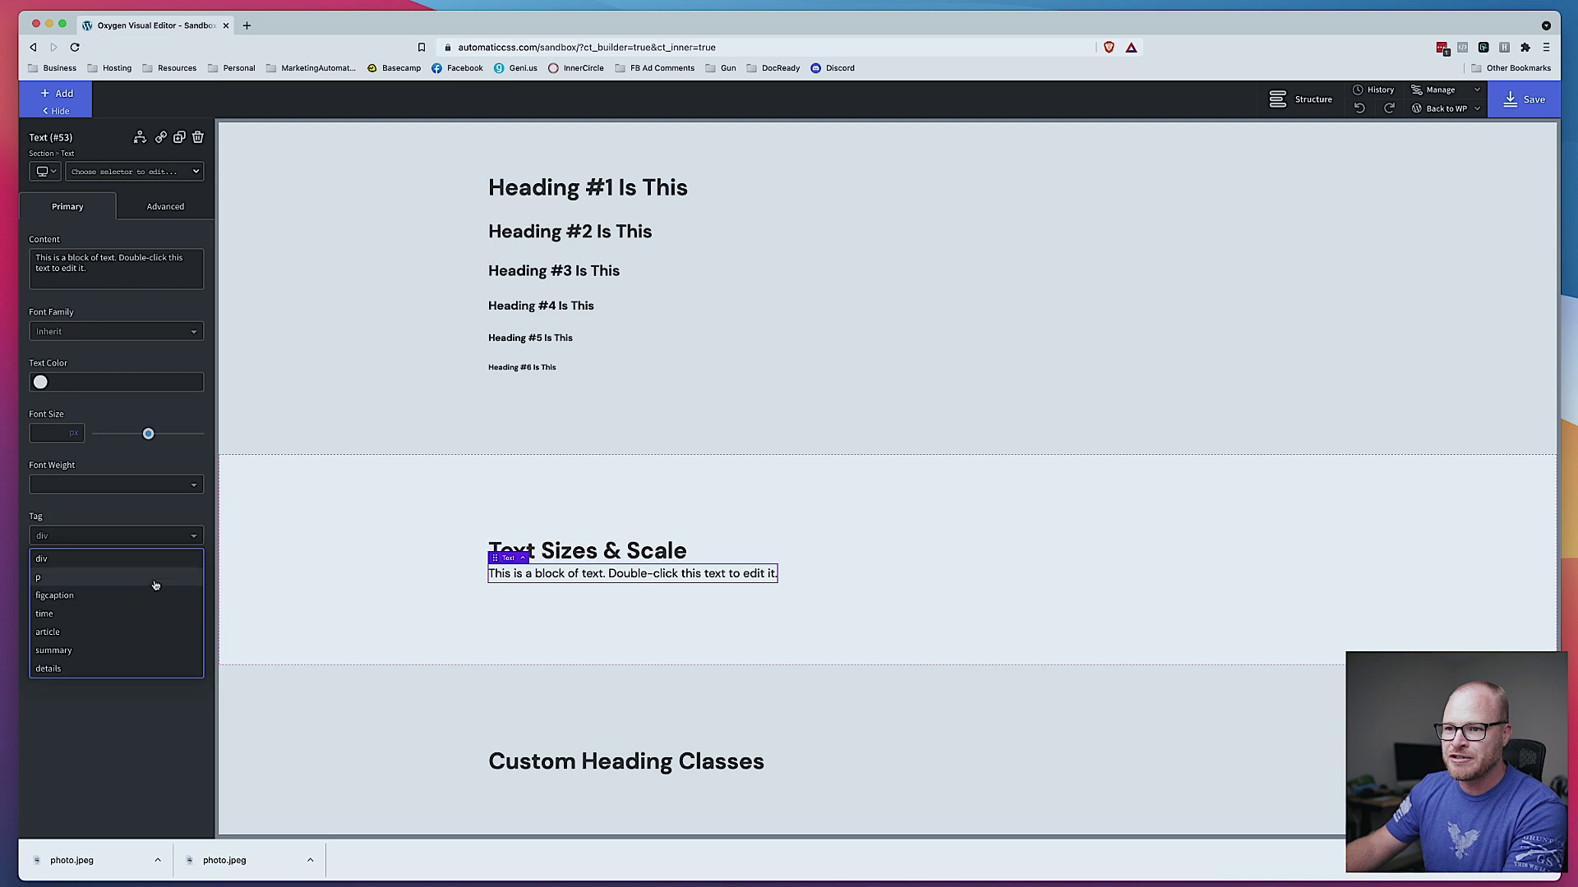
click(530, 595)
click(641, 574)
click(739, 612)
click(731, 575)
- Change the new text block to read 'This is XXL Text'
double_click(732, 576)
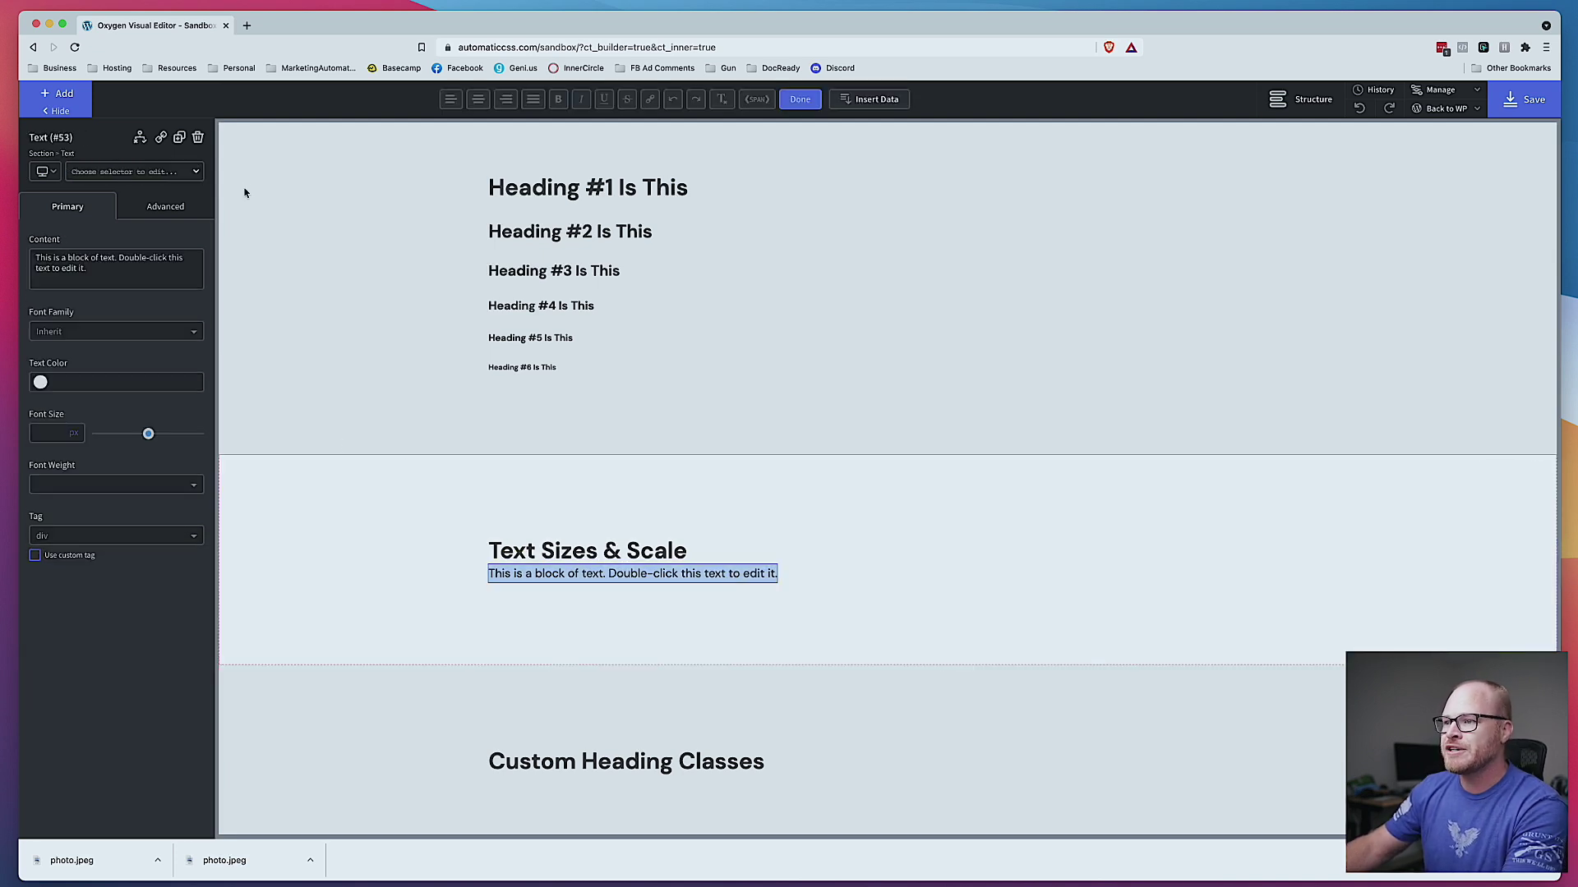
text(Thi s)
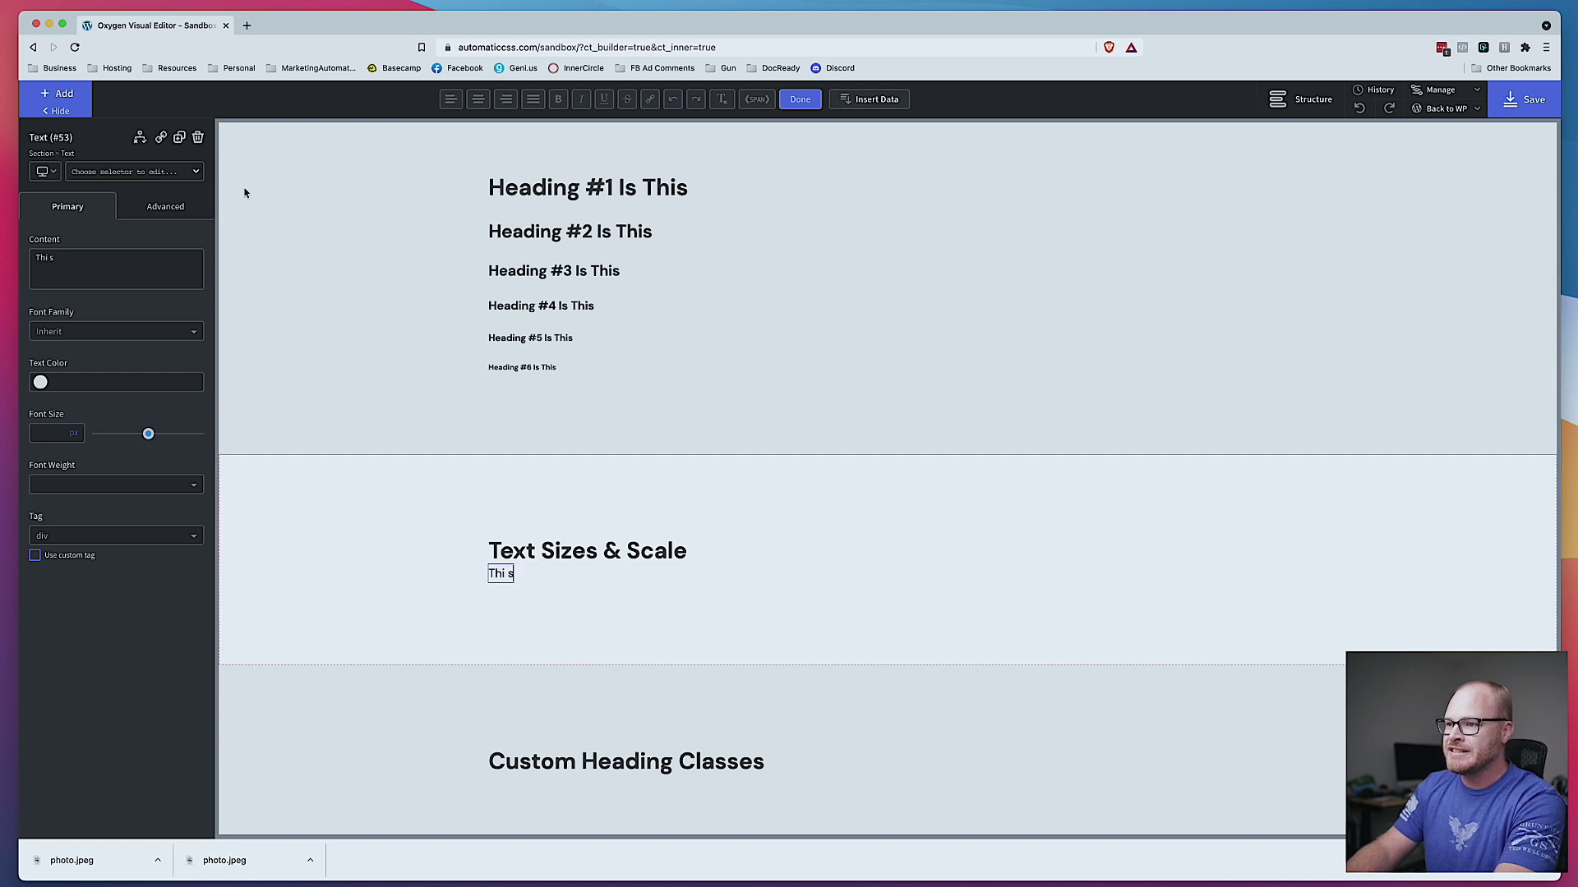
key(BackSpace)
key(BackSpace)
text(s is XXL Text)
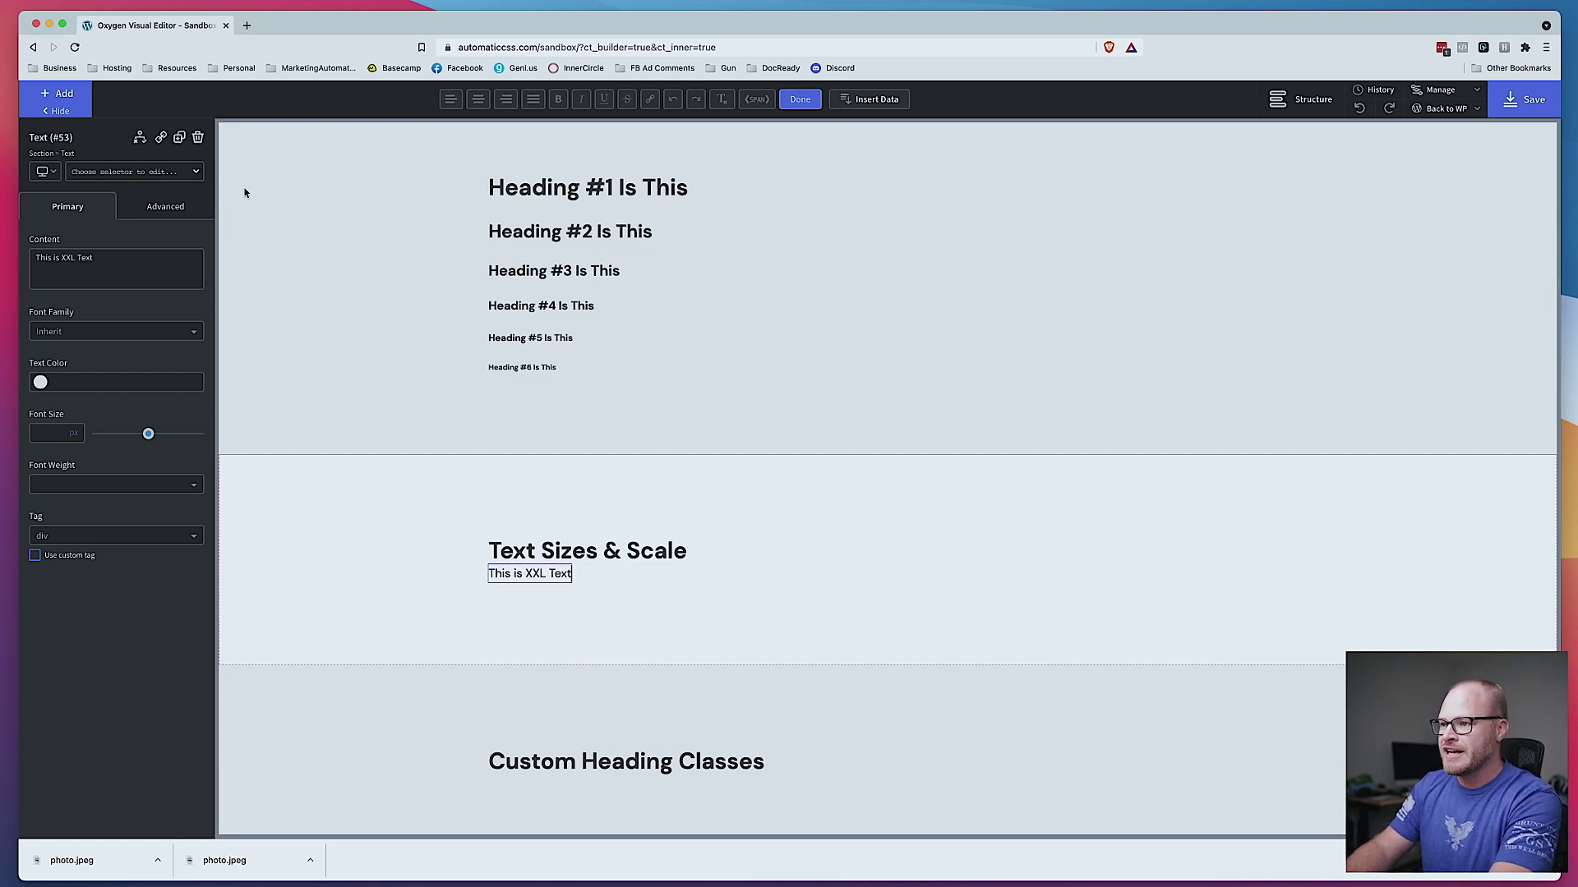
click(197, 537)
- Apply the owl--m class to the Text Sizes & Scale section
click(342, 535)
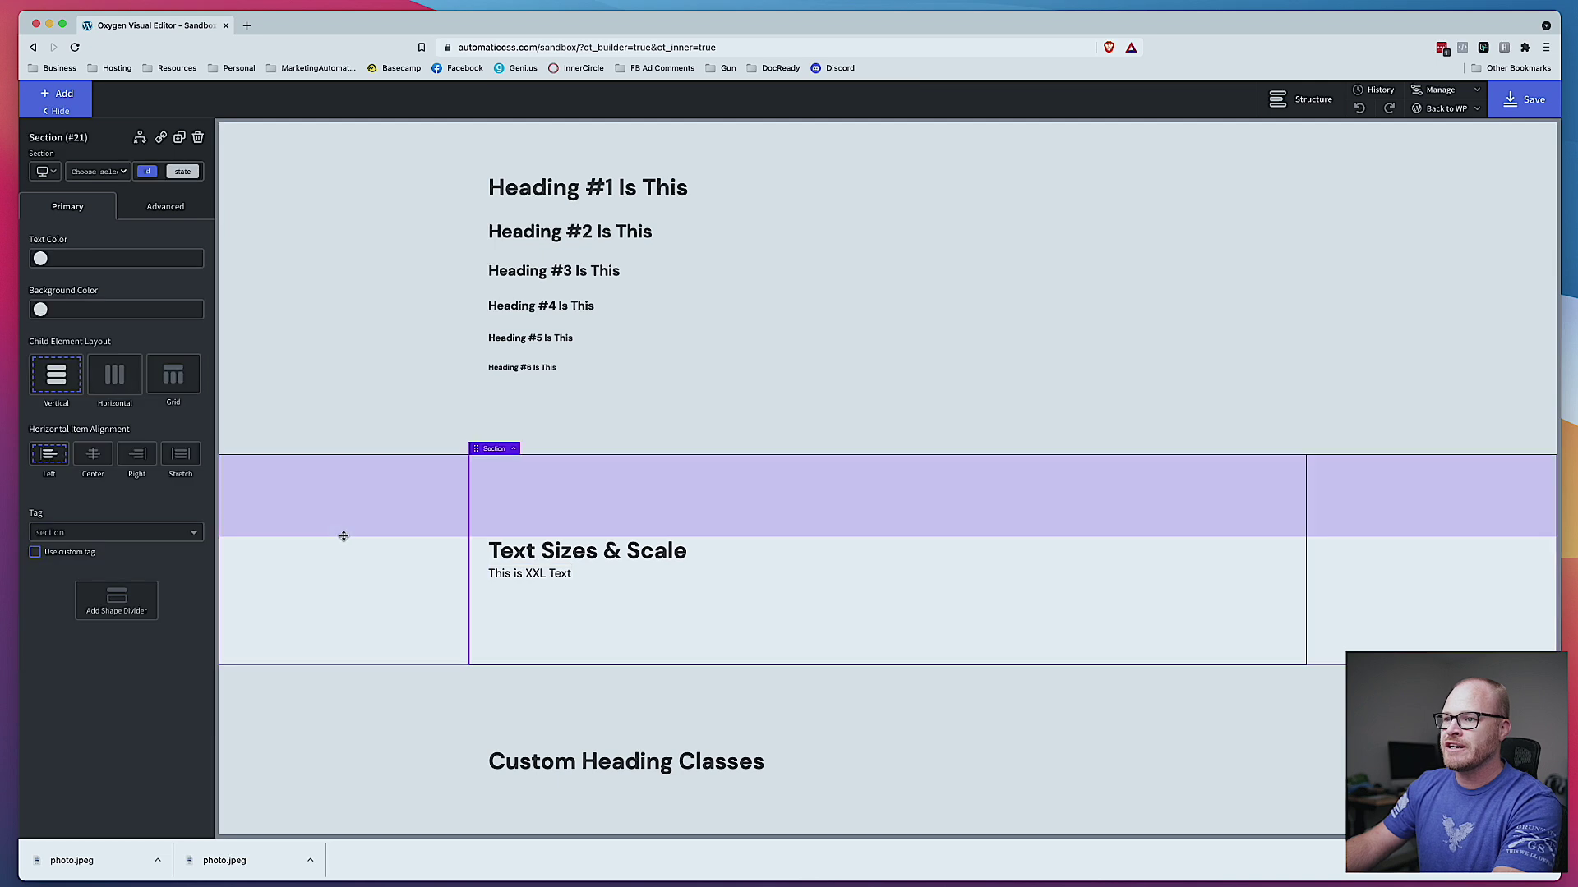
click(114, 171)
text(owl--m)
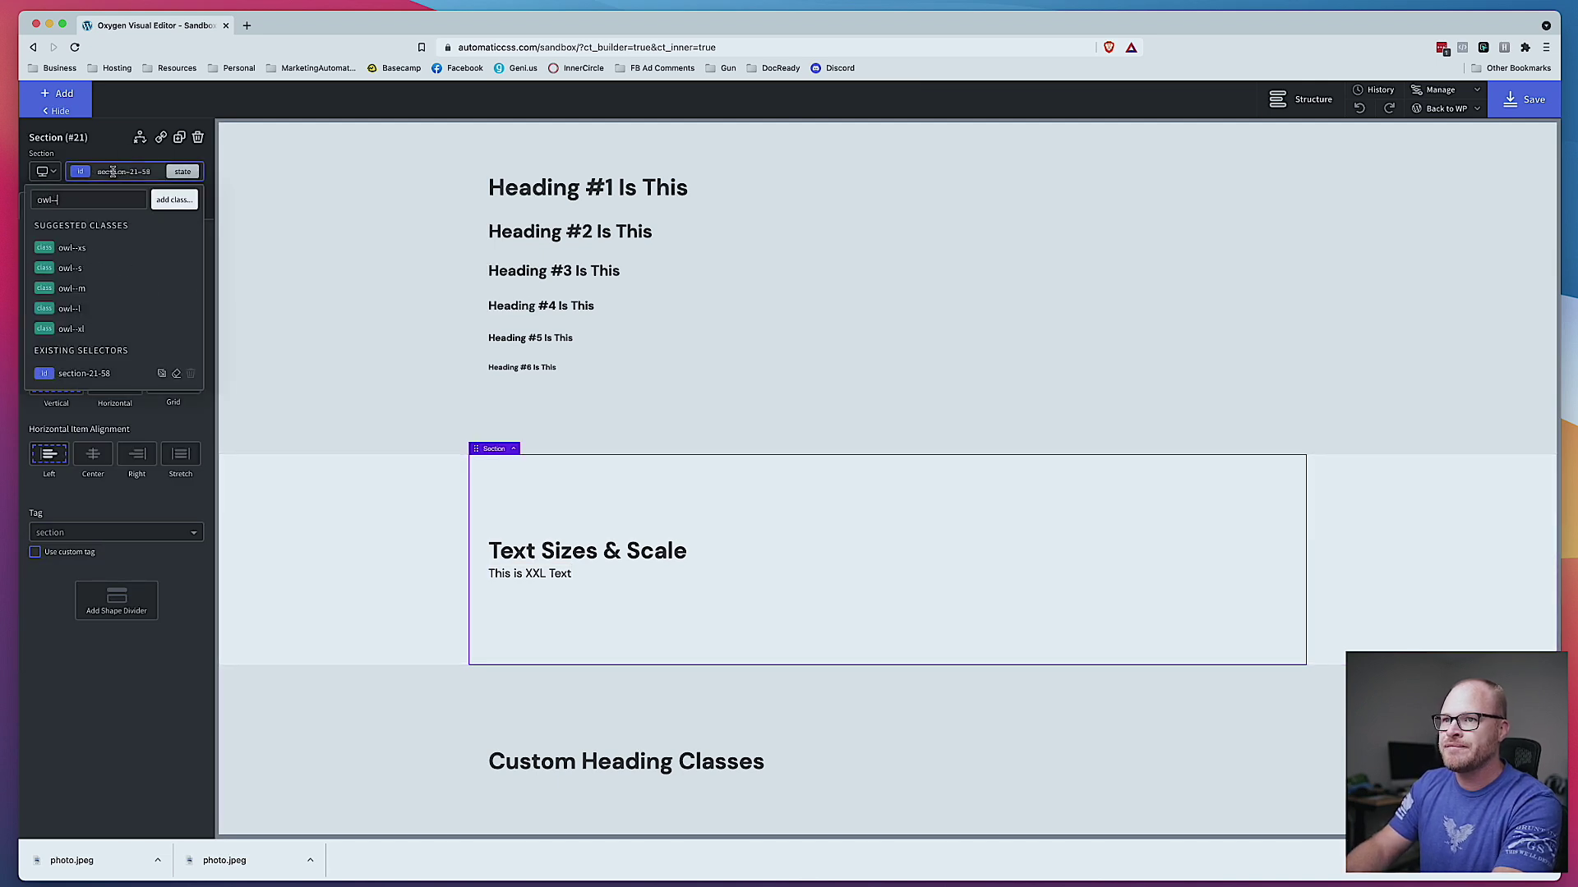
key(Return)
click(575, 551)
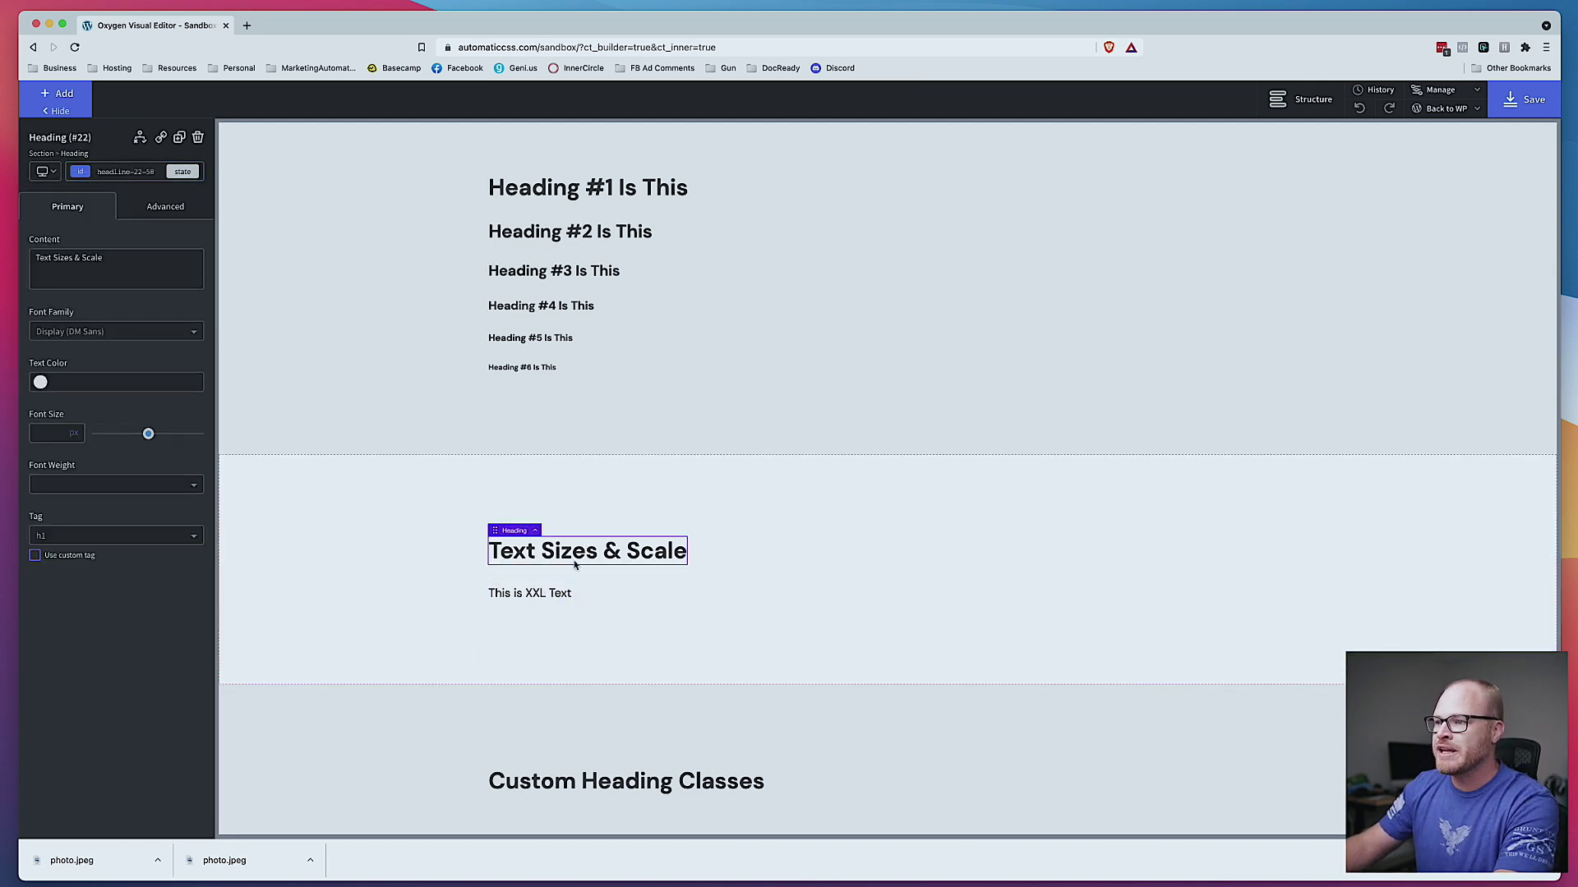
- Duplicate the 'This is XXL Text' line into several copies
click(557, 596)
click(180, 138)
click(180, 137)
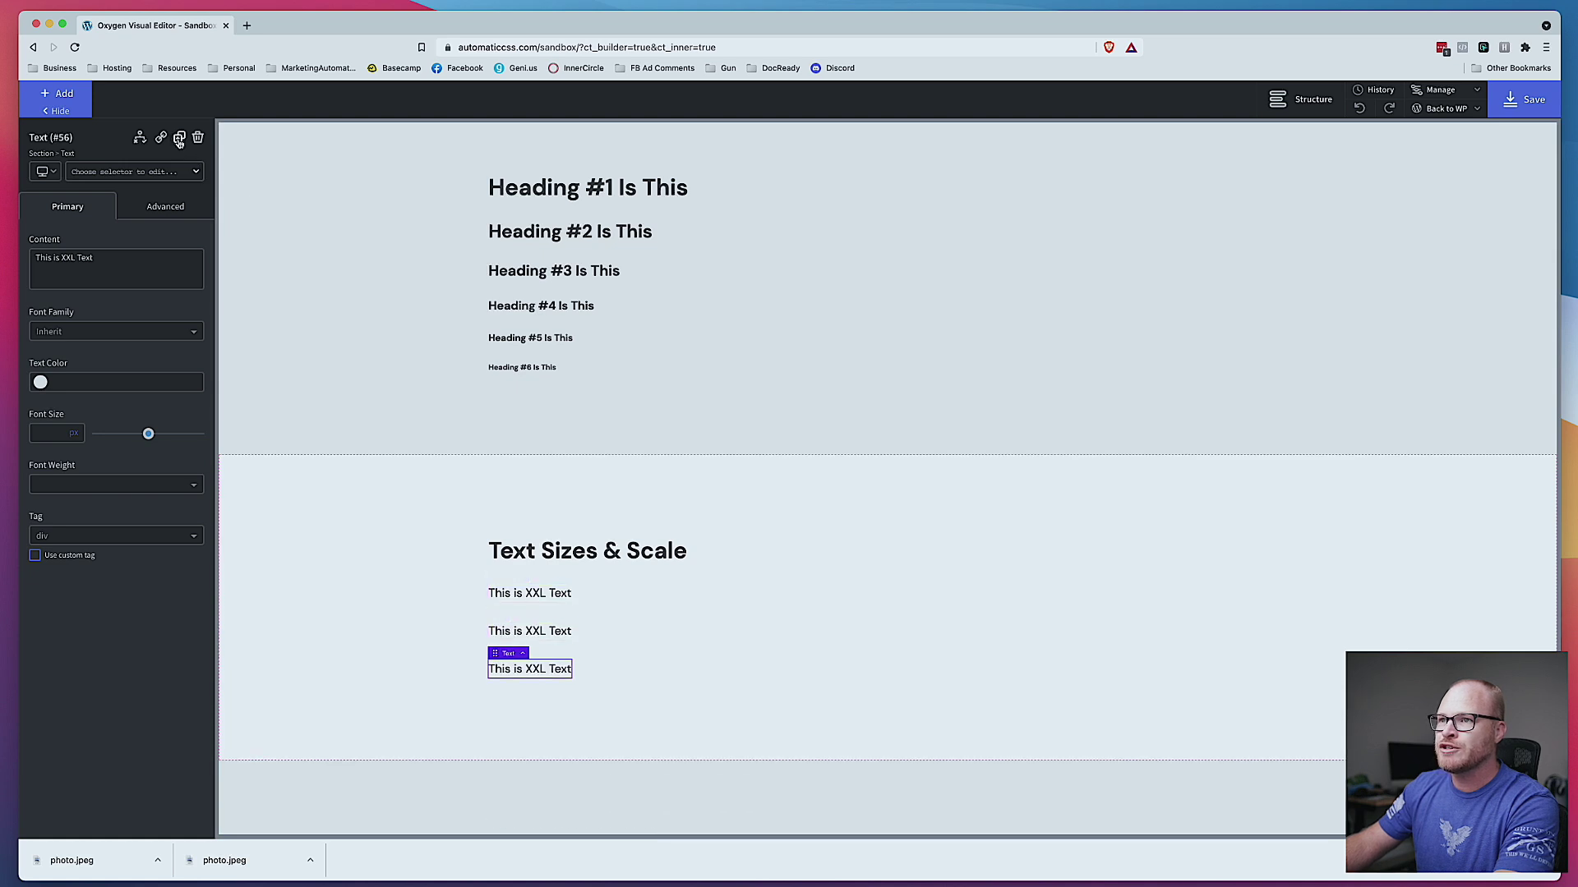
click(179, 137)
click(179, 137)
click(179, 137)
- Relabel the second, third and fourth lines with short sizes XL, L and M
double_click(542, 637)
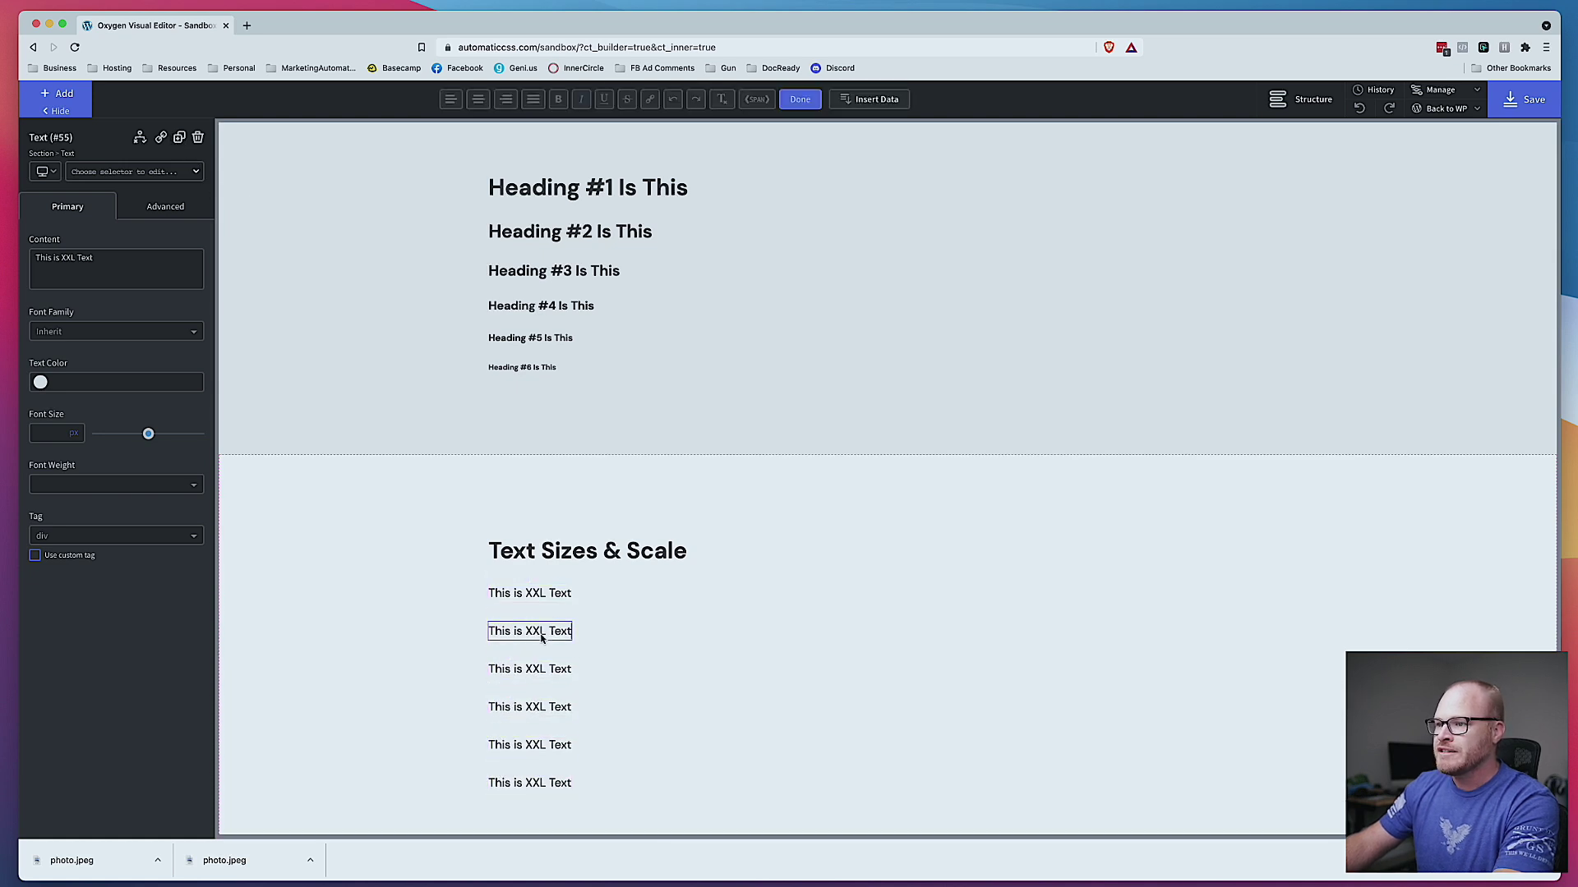
key(BackSpace)
key(BackSpace)
text(L)
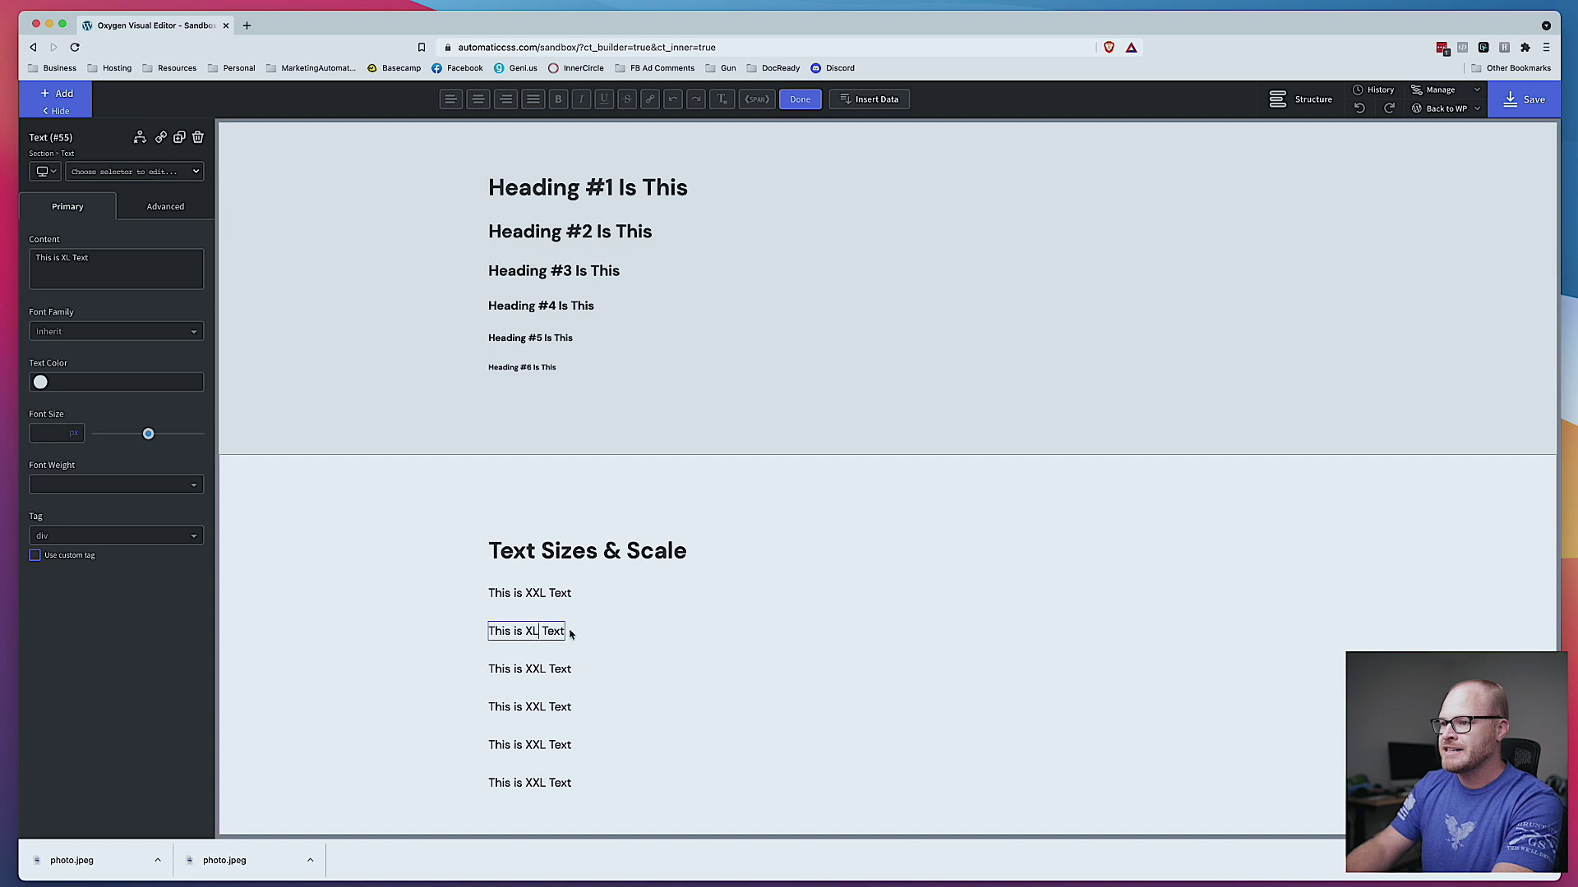
click(530, 670)
double_click(527, 669)
text(L)
double_click(538, 710)
key(BackSpace)
text(M)
click(542, 746)
- Relabel the fifth and sixth lines as S and X-Small
double_click(544, 747)
click(543, 748)
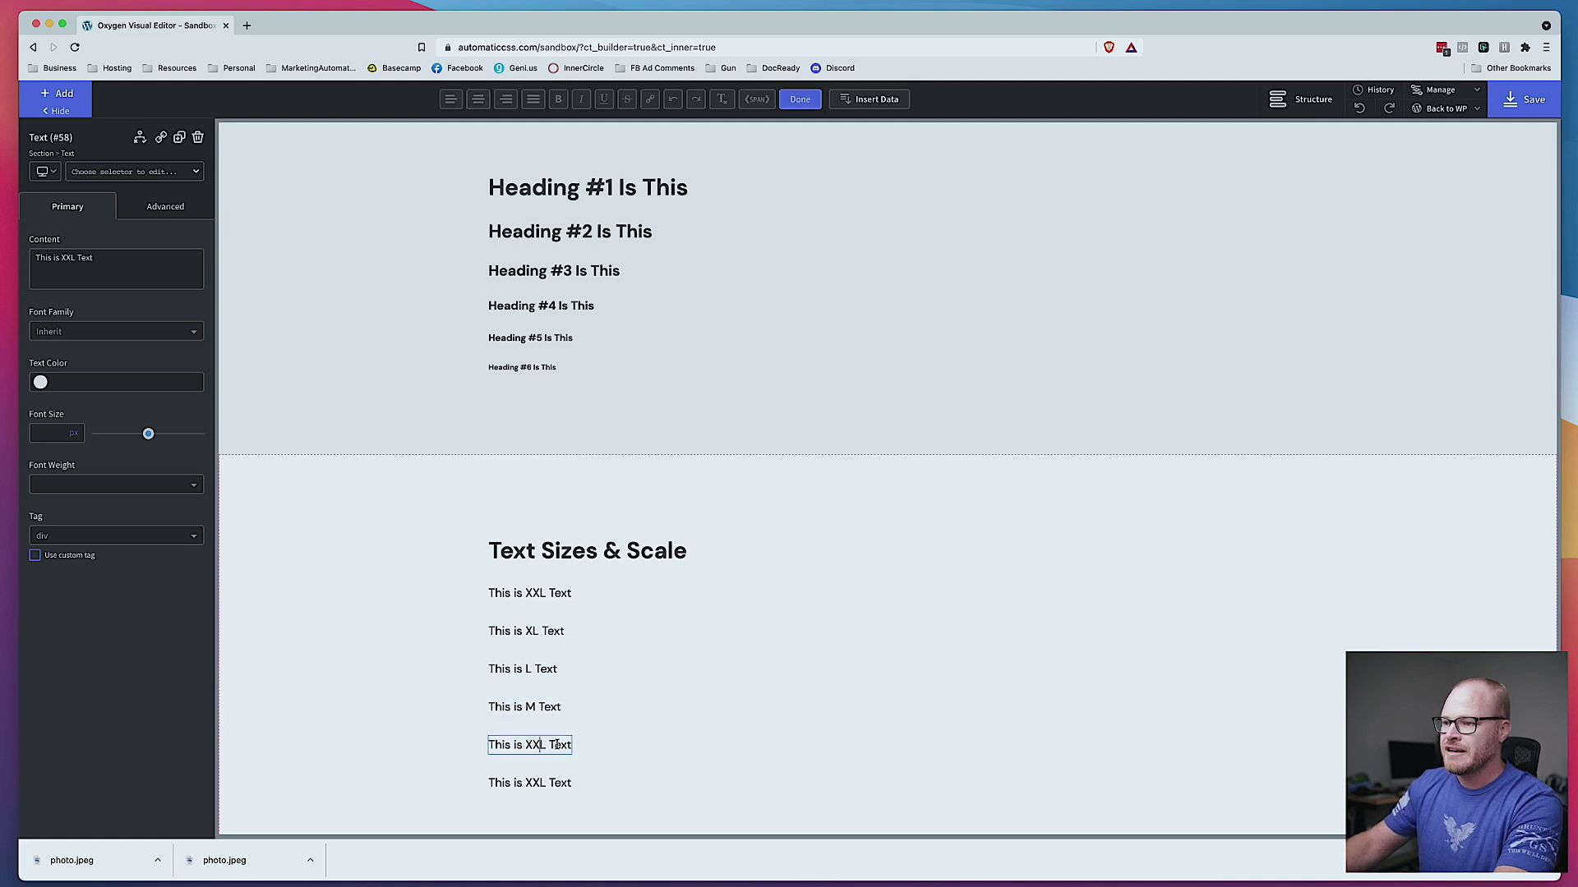
key(BackSpace)
key(BackSpace)
key(BackSpace)
text(S)
click(550, 780)
double_click(545, 783)
click(546, 783)
key(BackSpace)
key(BackSpace)
key(BackSpace)
text(X)
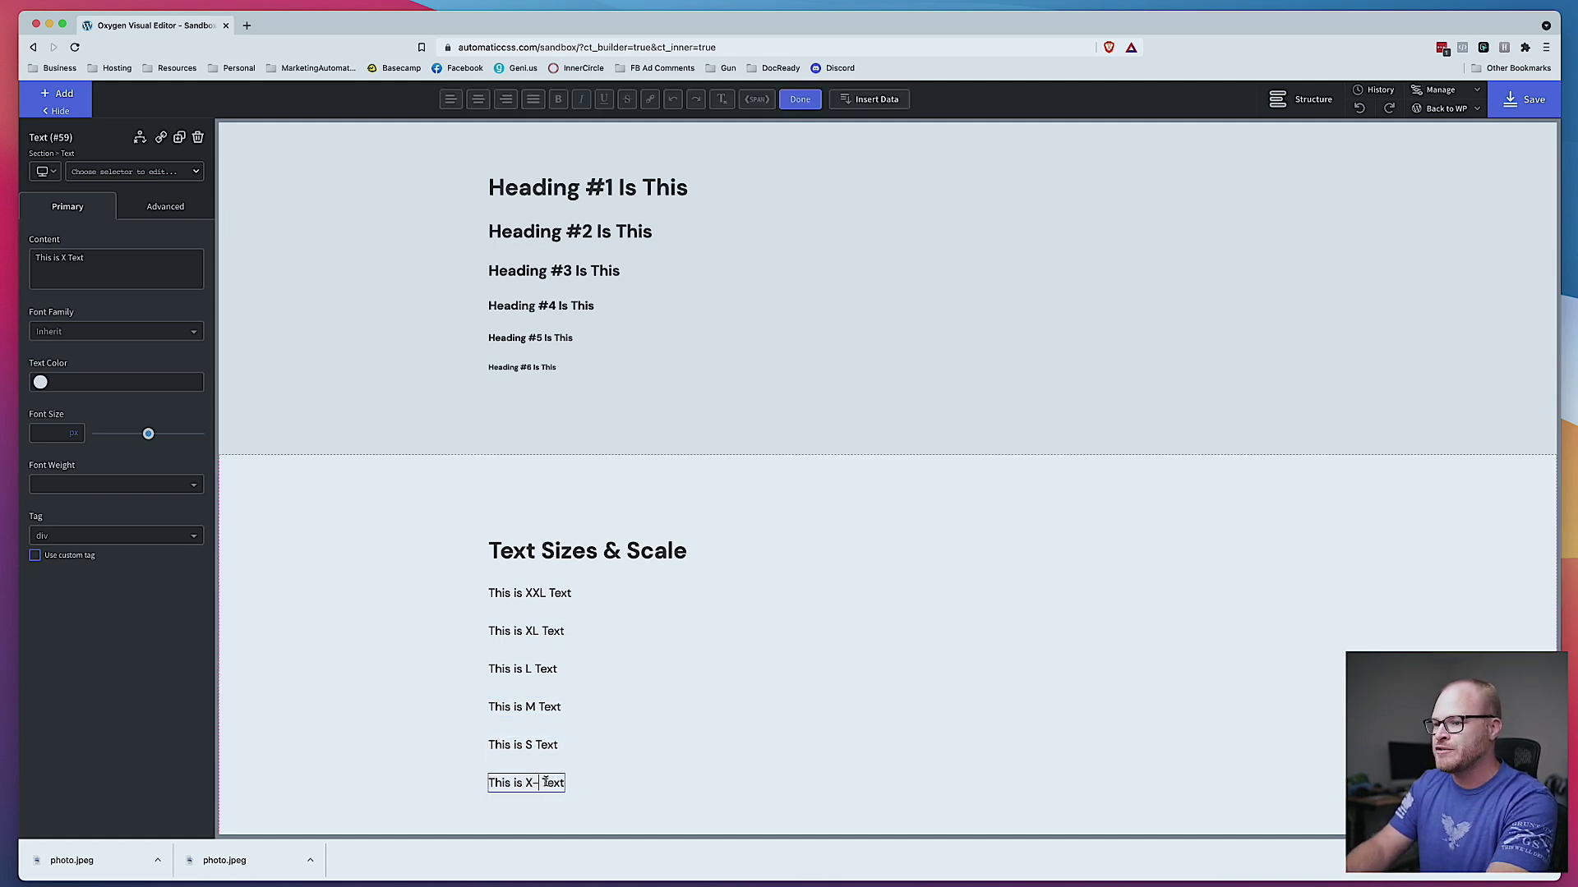
text(-Small)
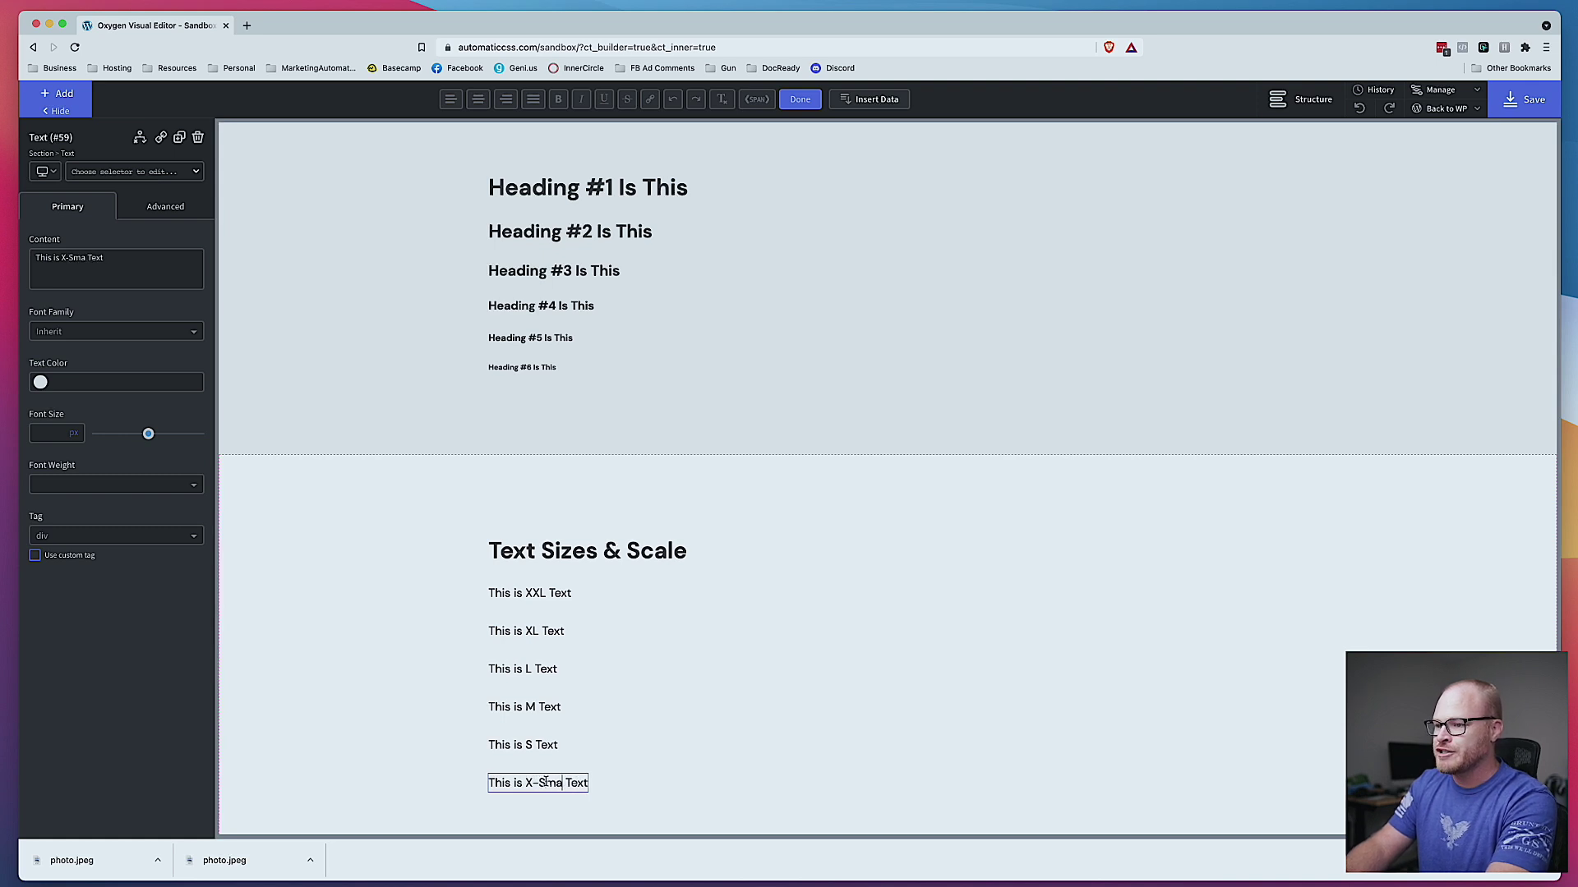
- Spell out the labels as Small, Medium, Large, X-Large and XX-Large
double_click(538, 746)
click(532, 746)
text(mall)
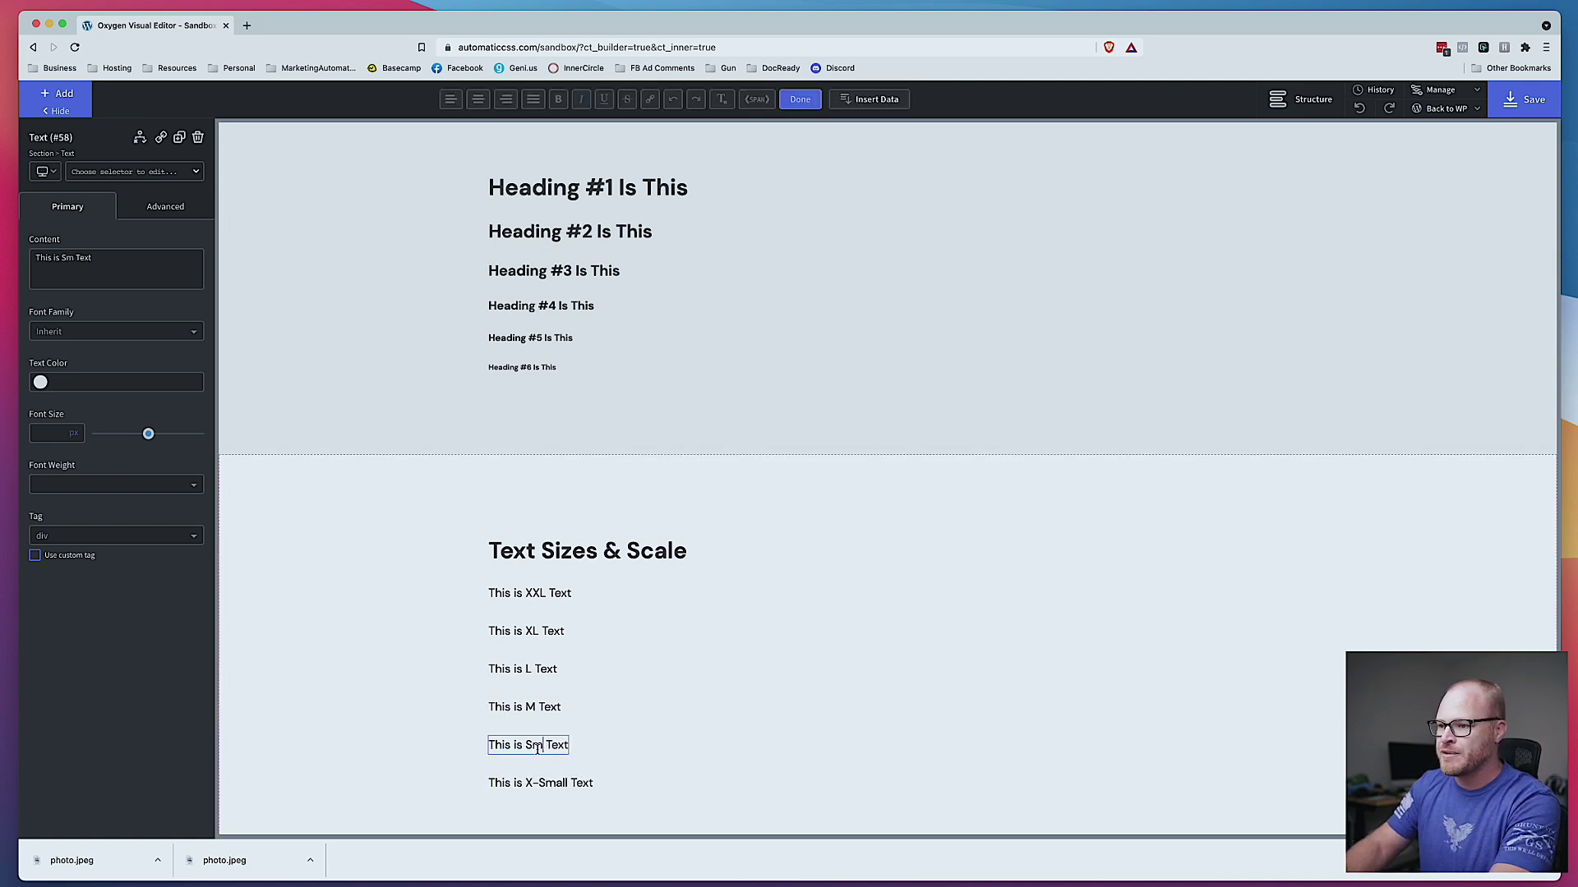
double_click(536, 710)
text(edium)
double_click(530, 669)
text(arge)
double_click(531, 635)
key(BackSpace)
text(-)
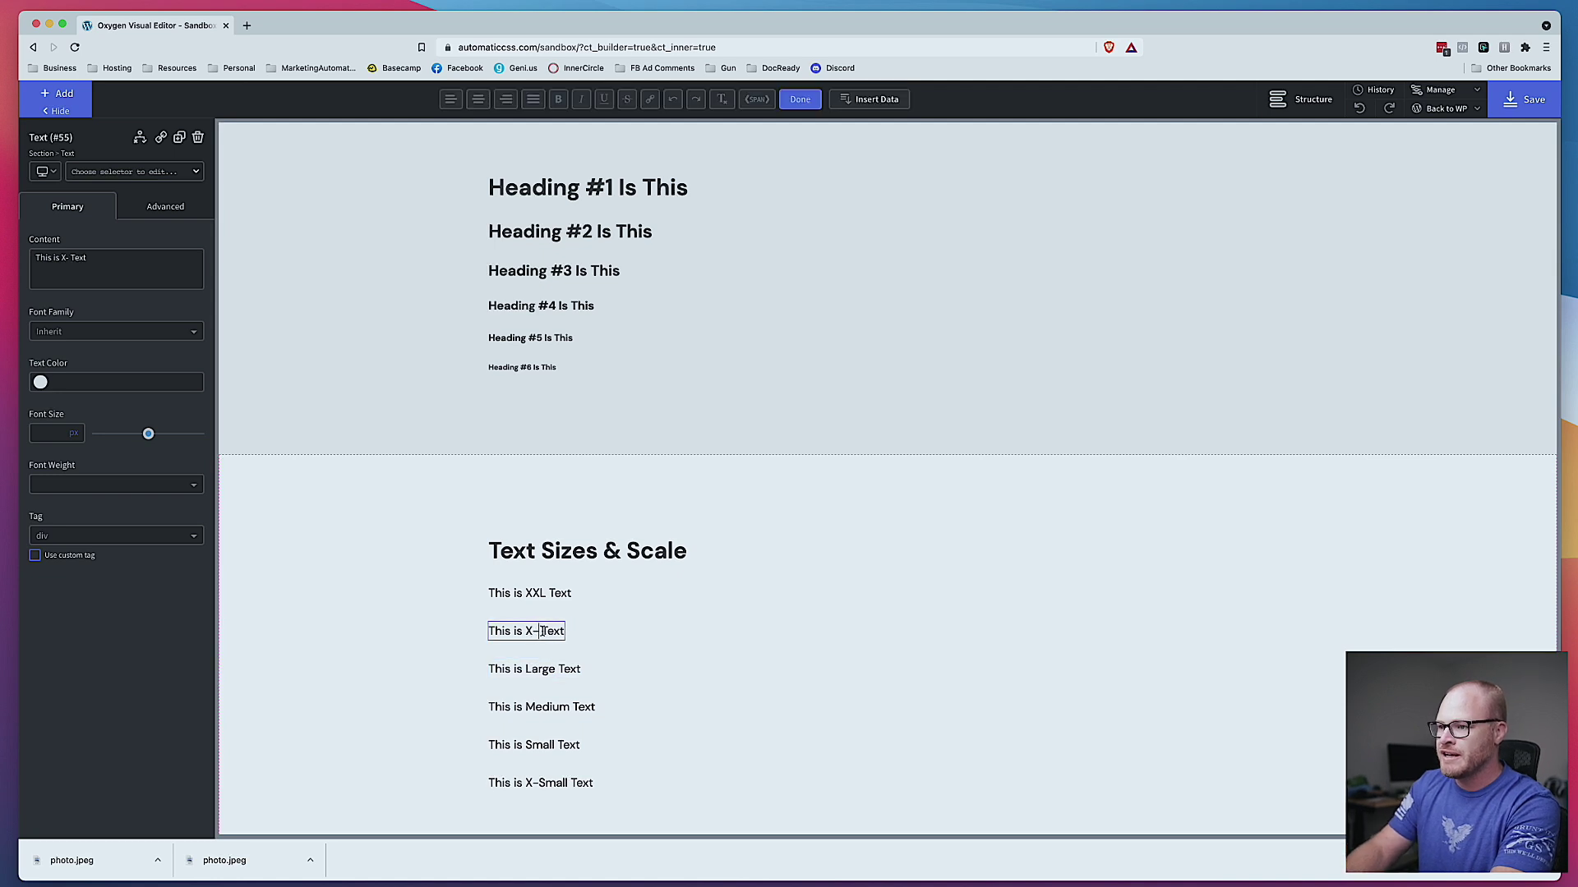
text(Large)
double_click(531, 593)
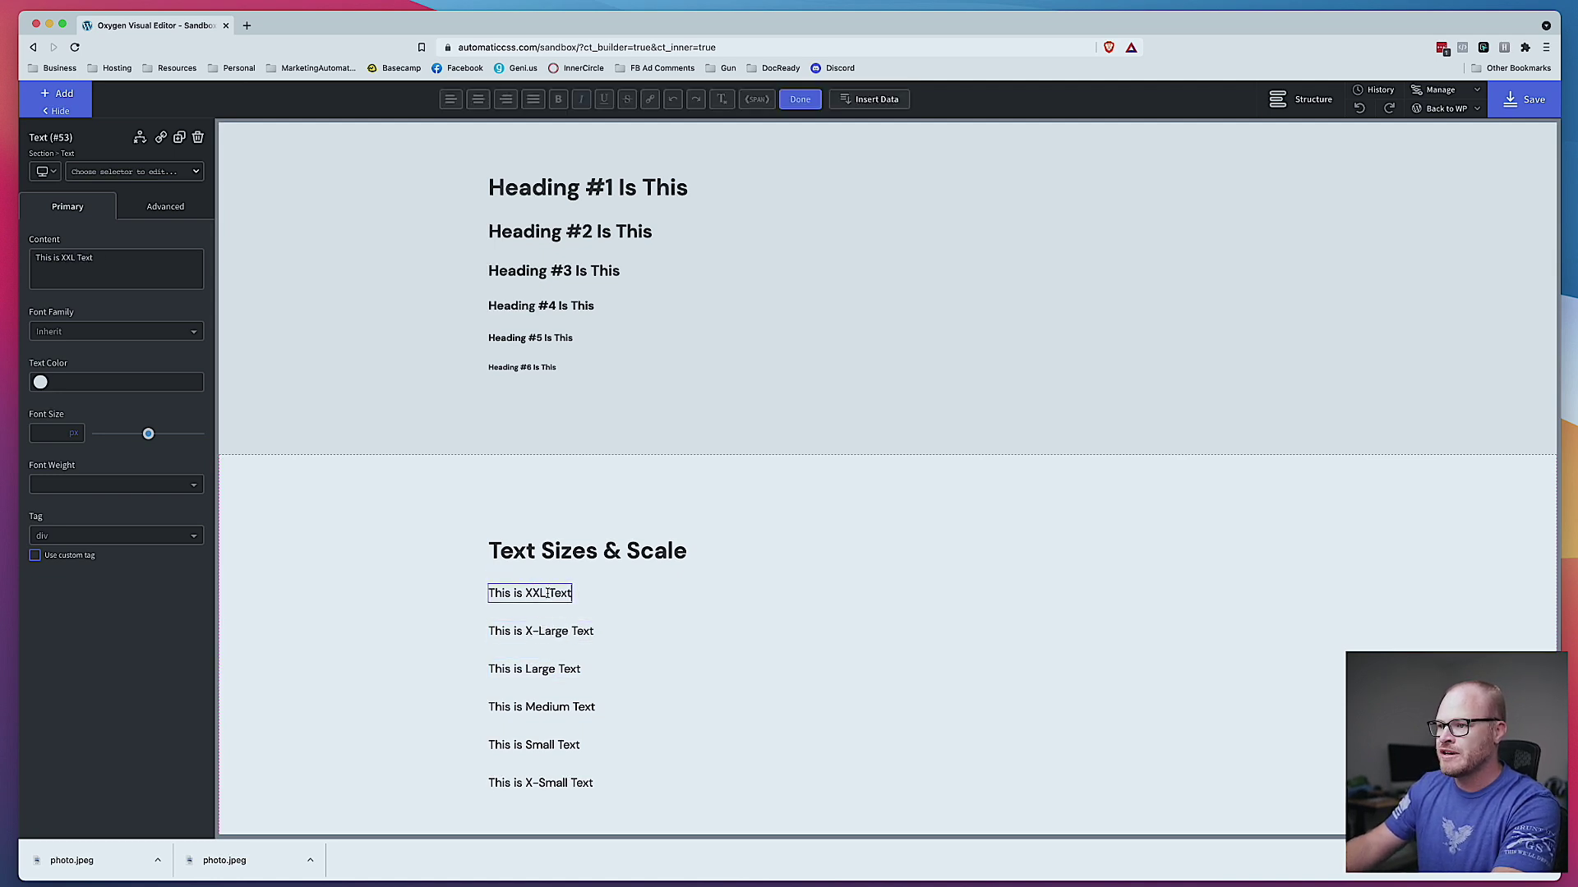
key(BackSpace)
text(-Large)
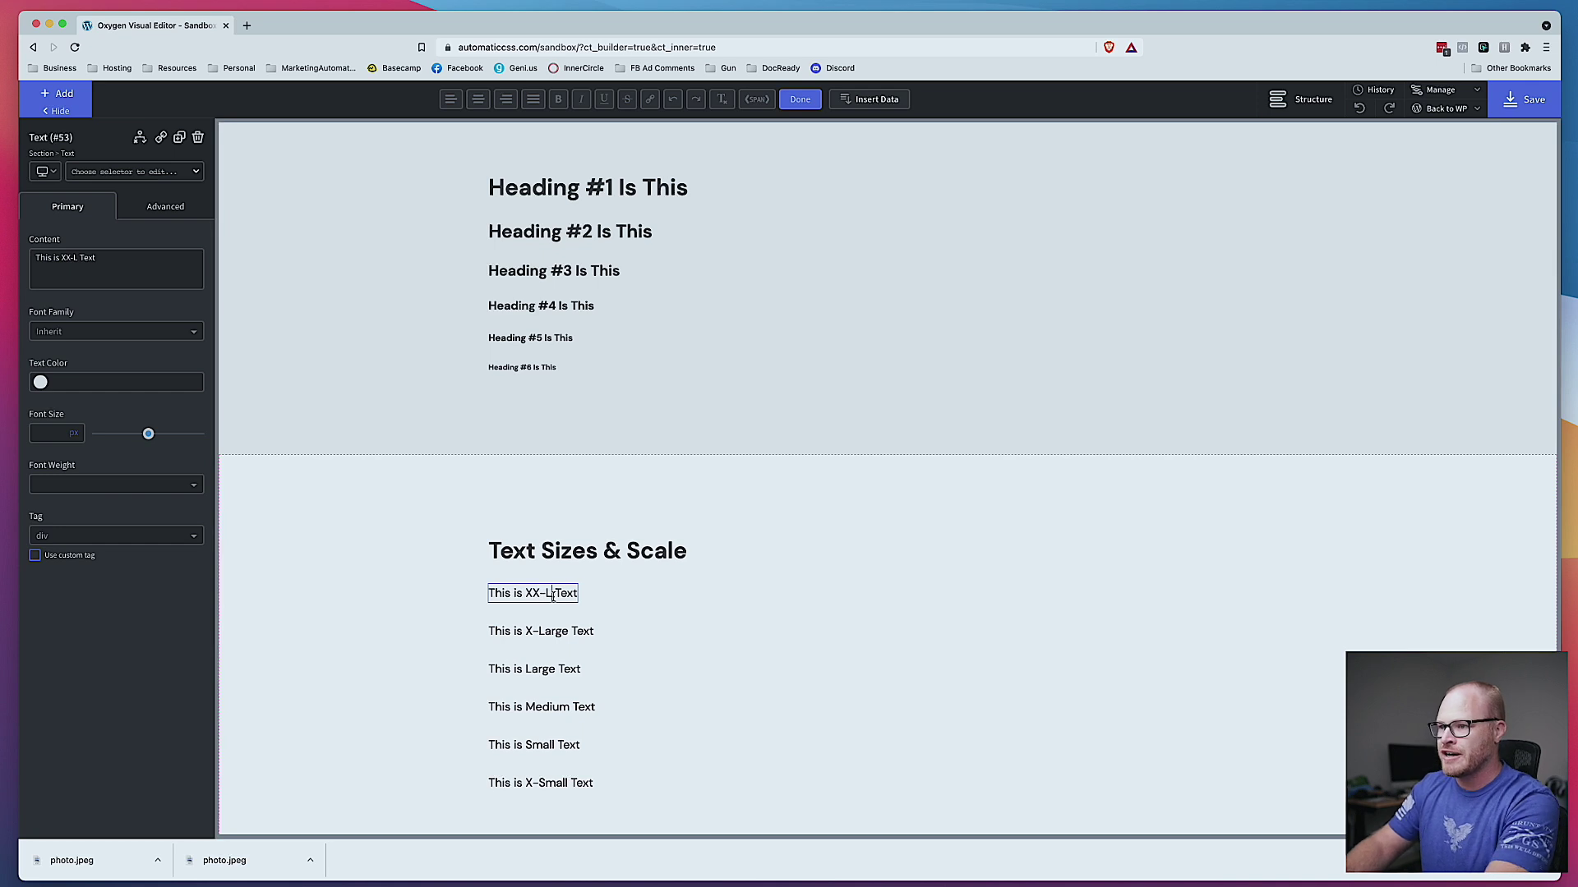
click(627, 645)
click(523, 595)
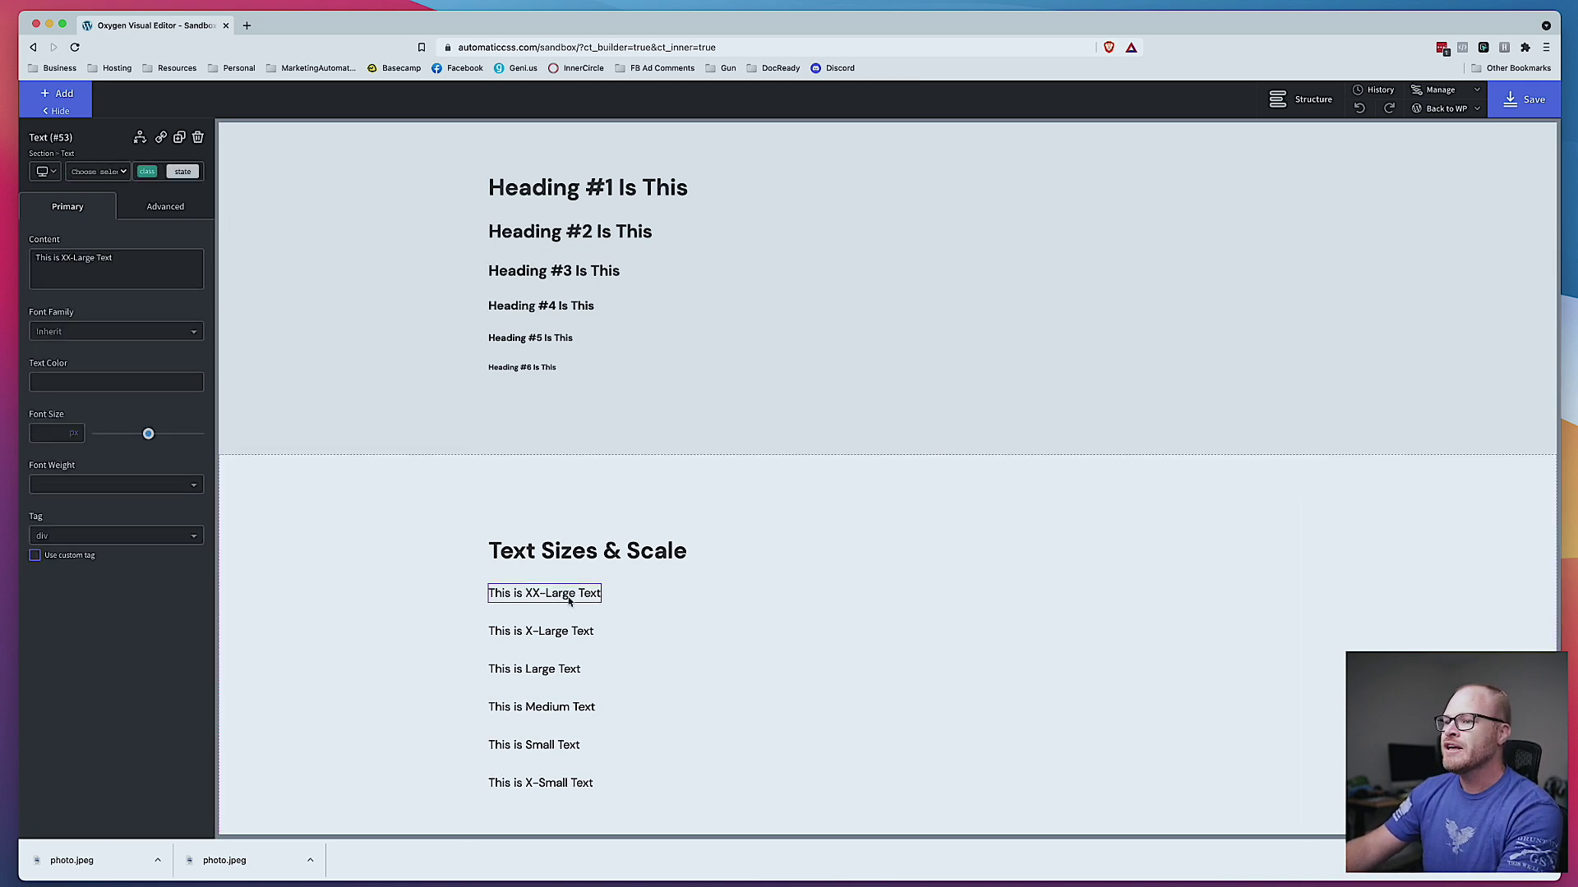
- Give the XX-Large, X-Large and Large lines classes text--xxl, text--xl and text--l
click(156, 174)
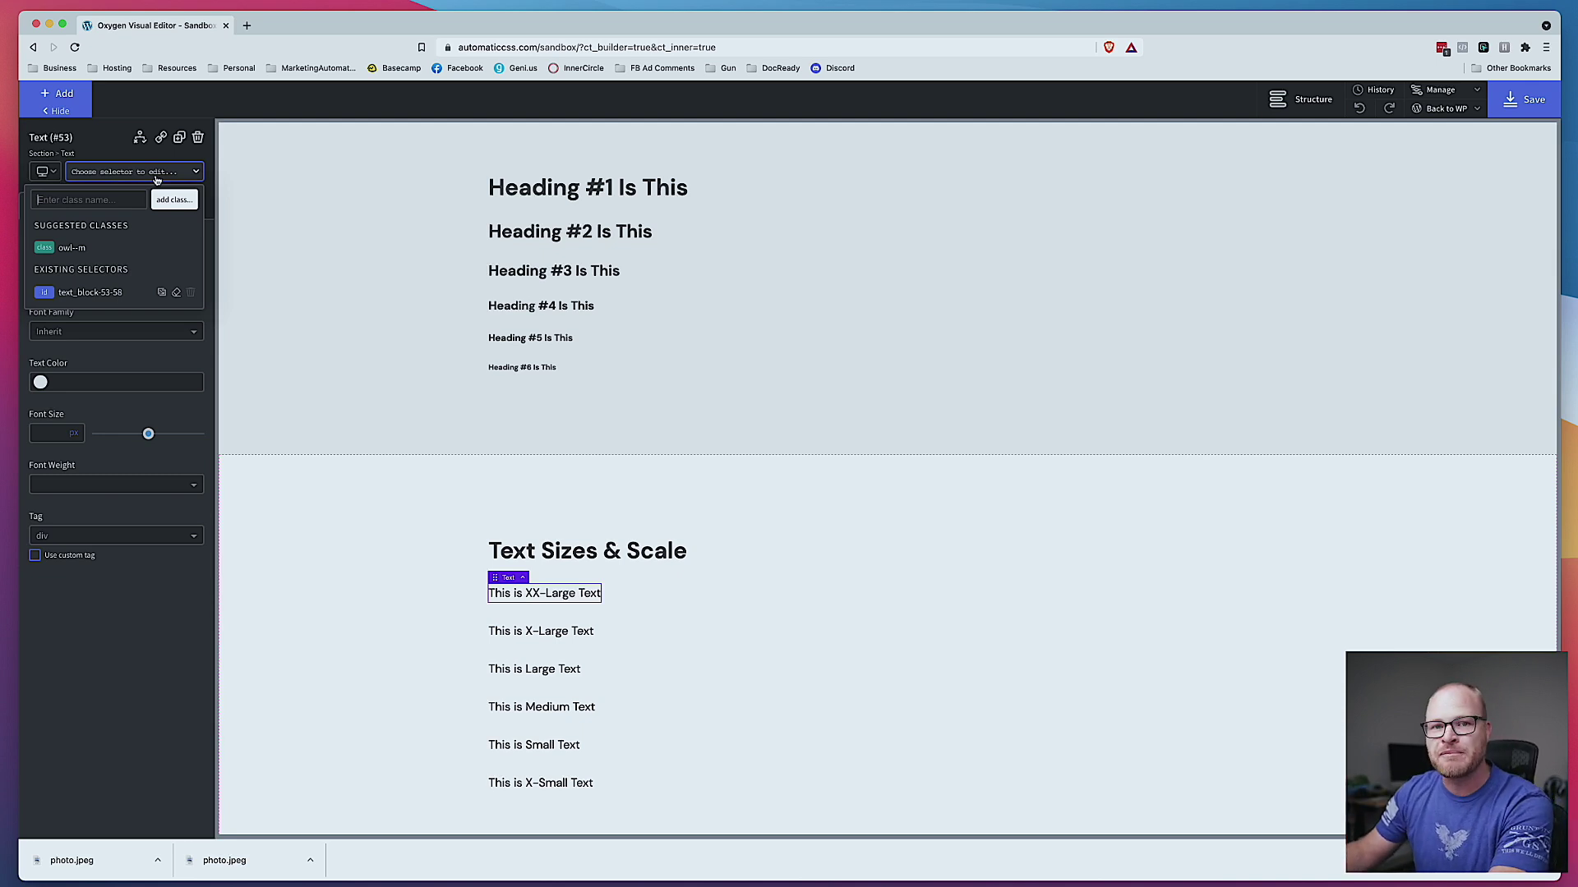
text(te)
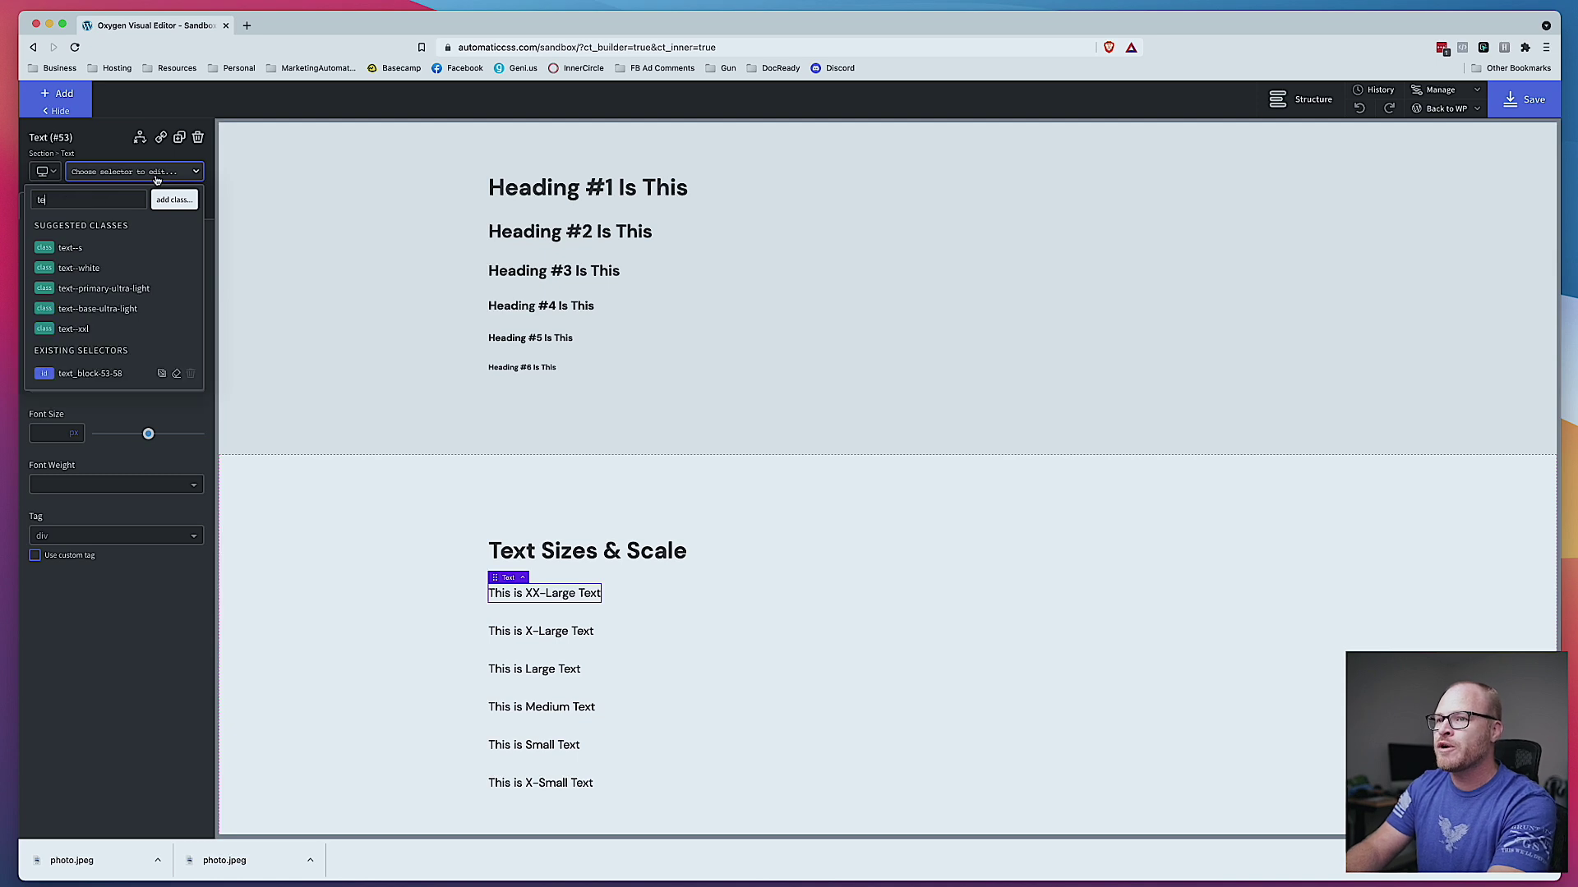
text(xt--xxl)
click(169, 200)
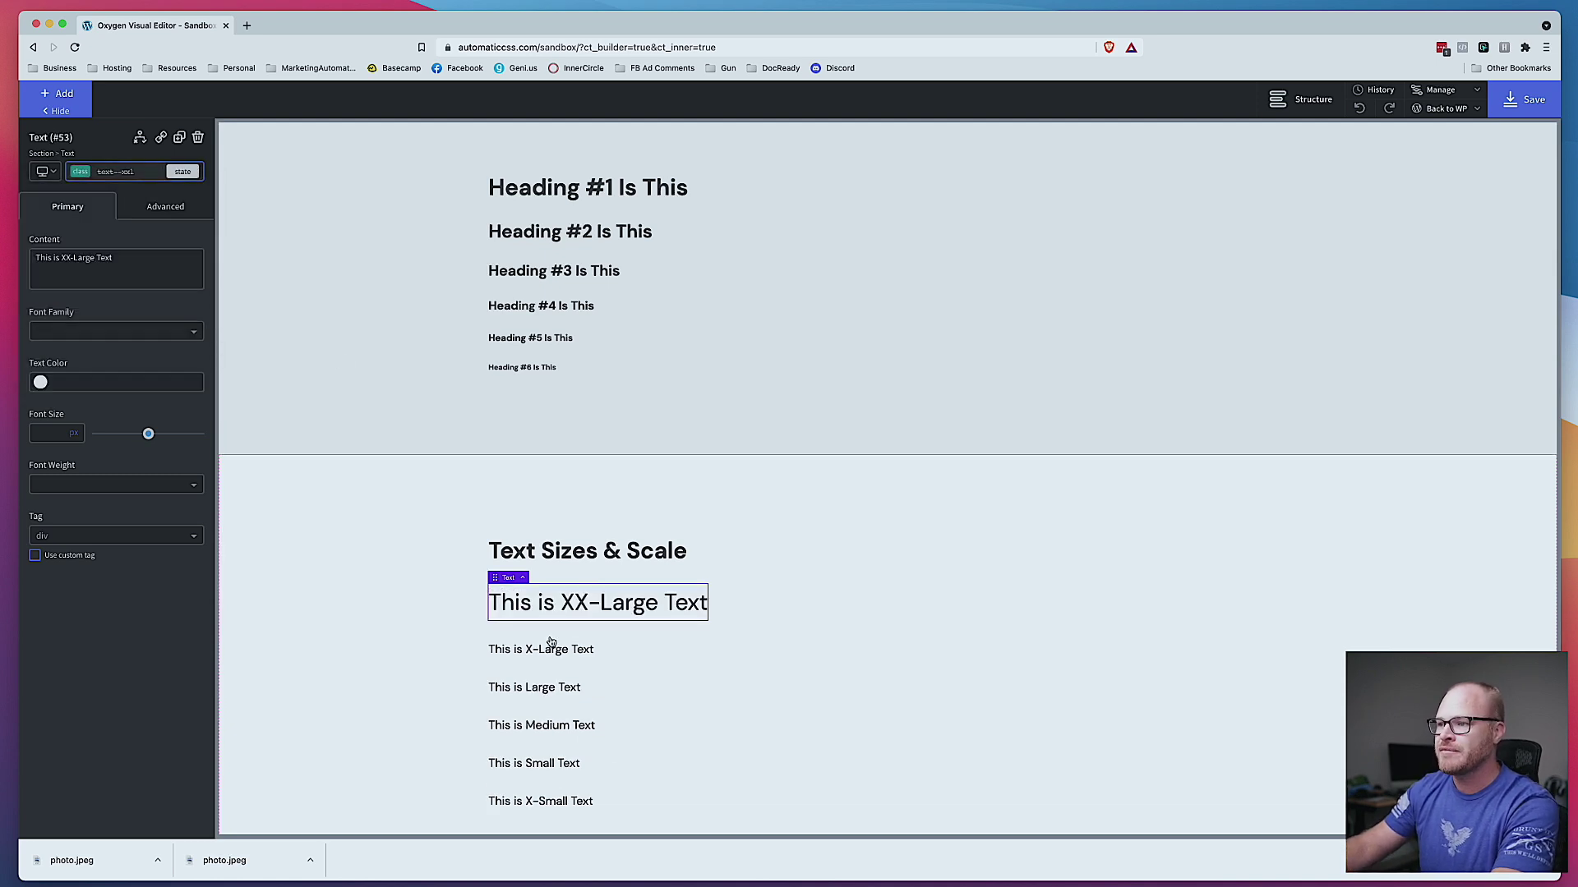
click(580, 653)
click(129, 173)
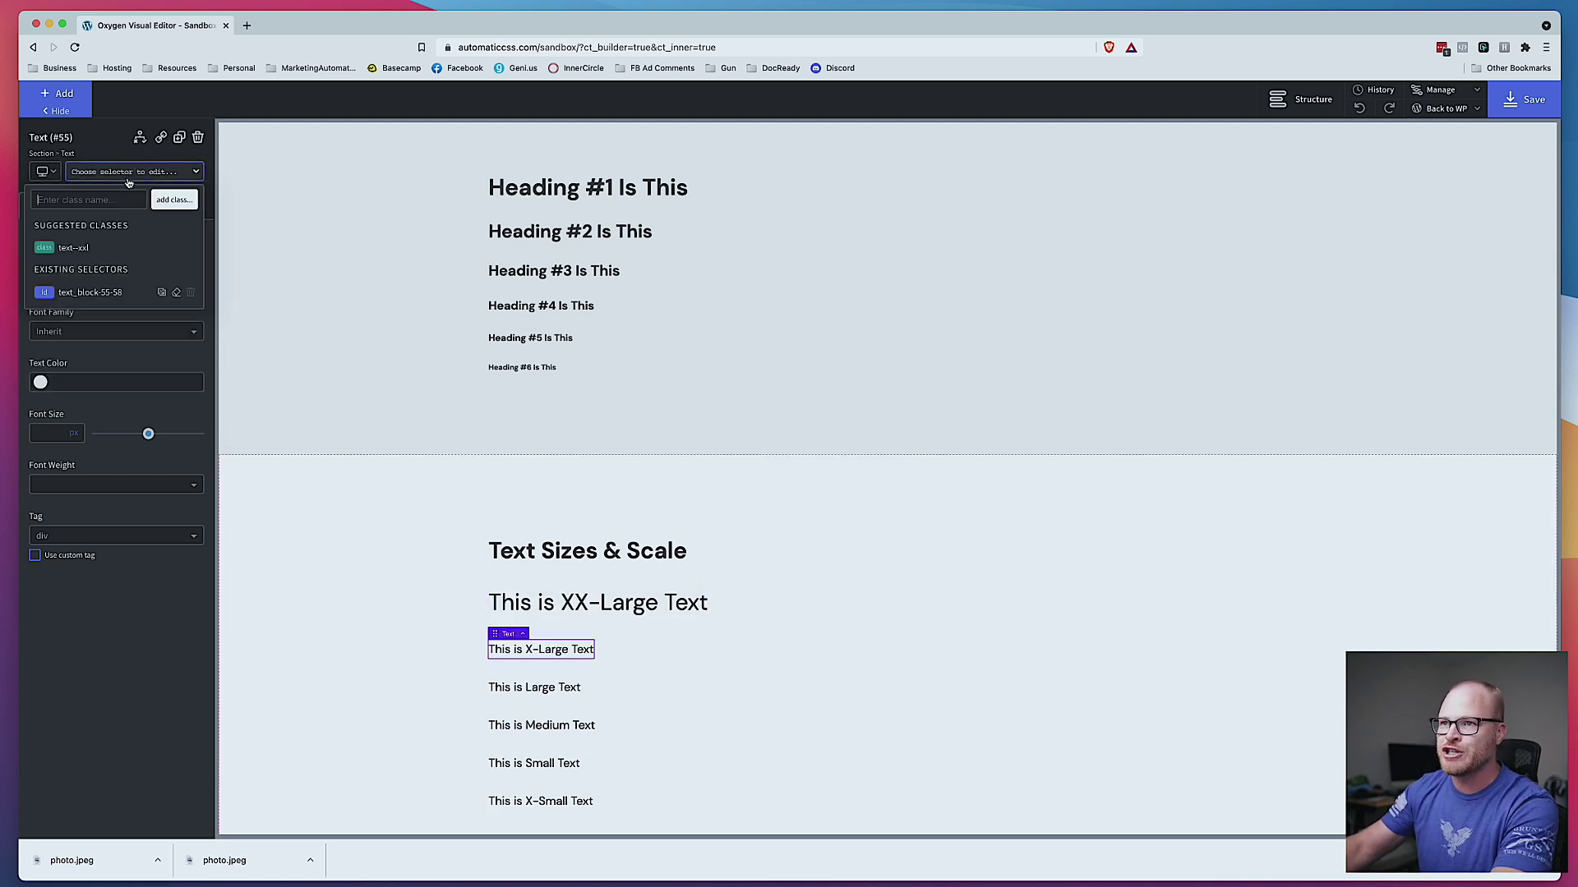
text(text--xl)
key(Return)
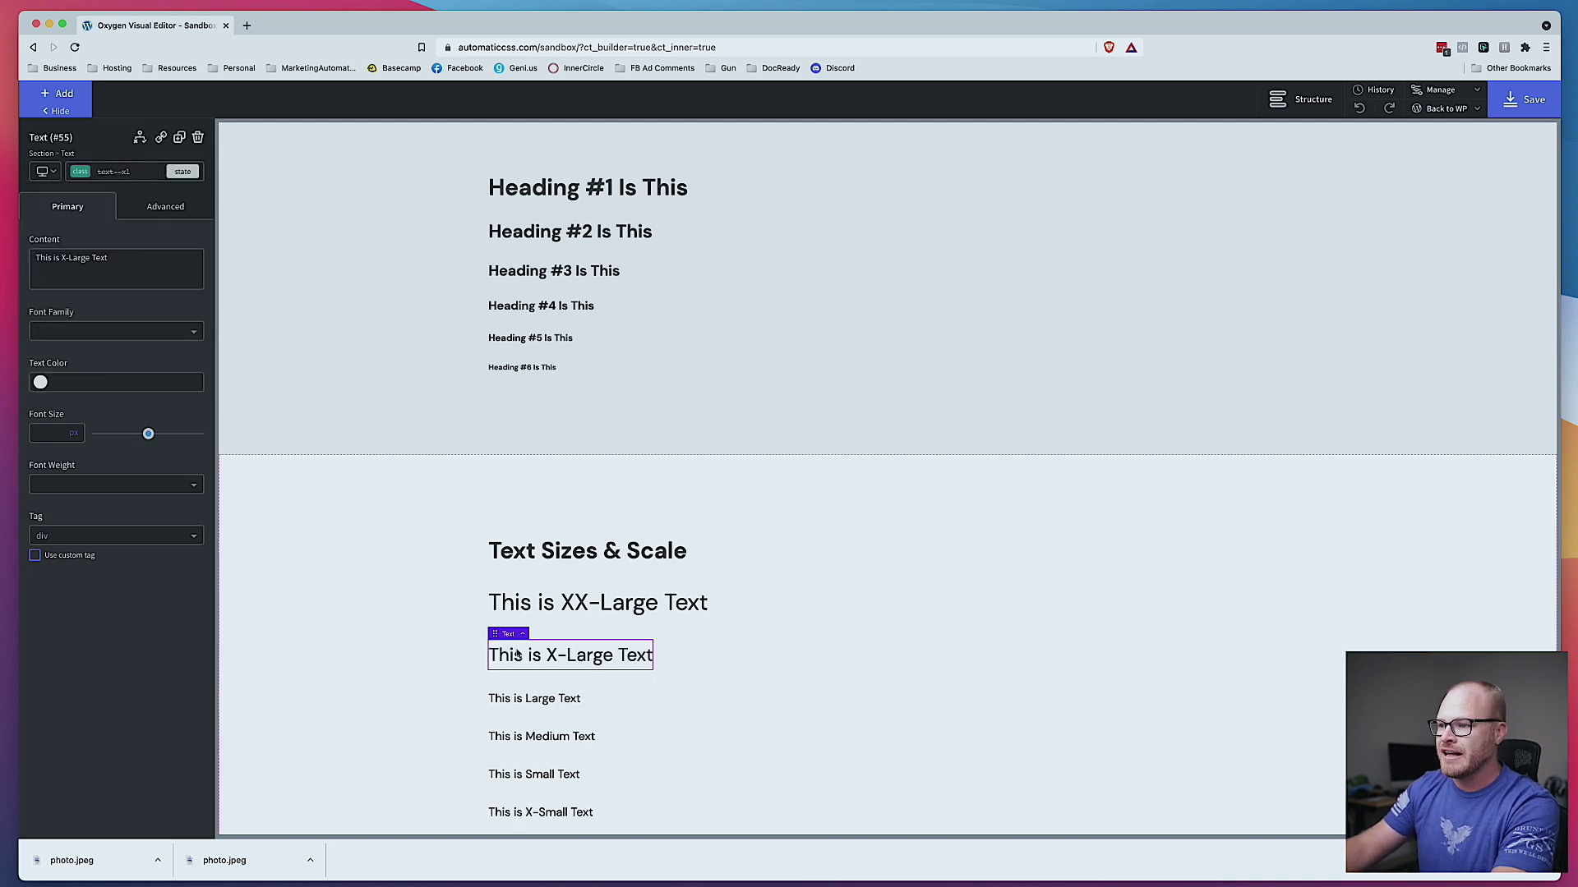
click(542, 698)
click(100, 173)
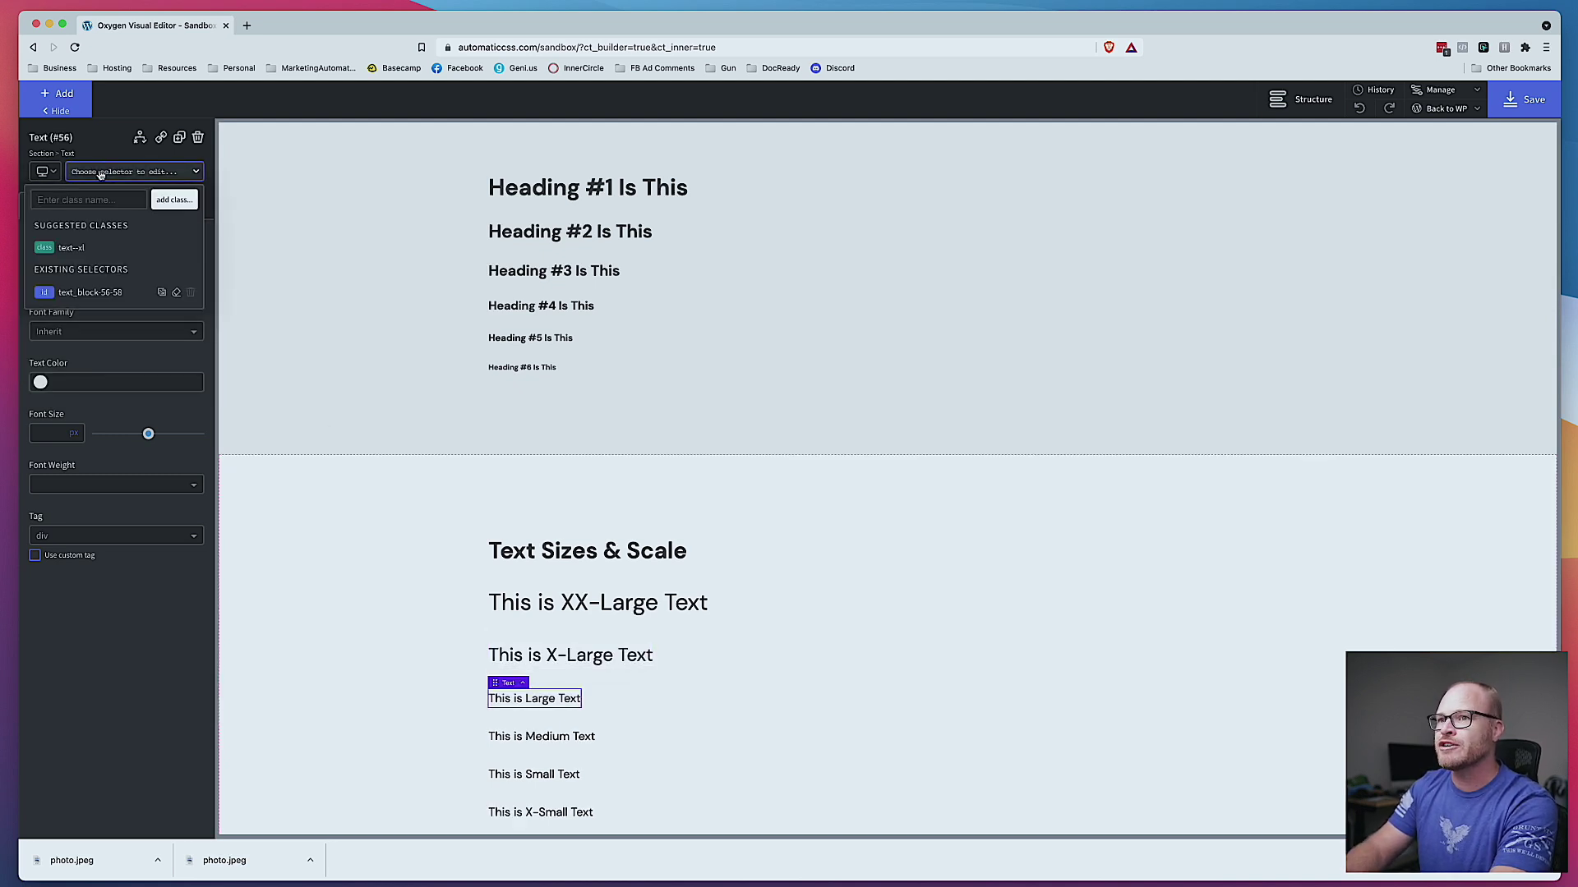
text(text--l)
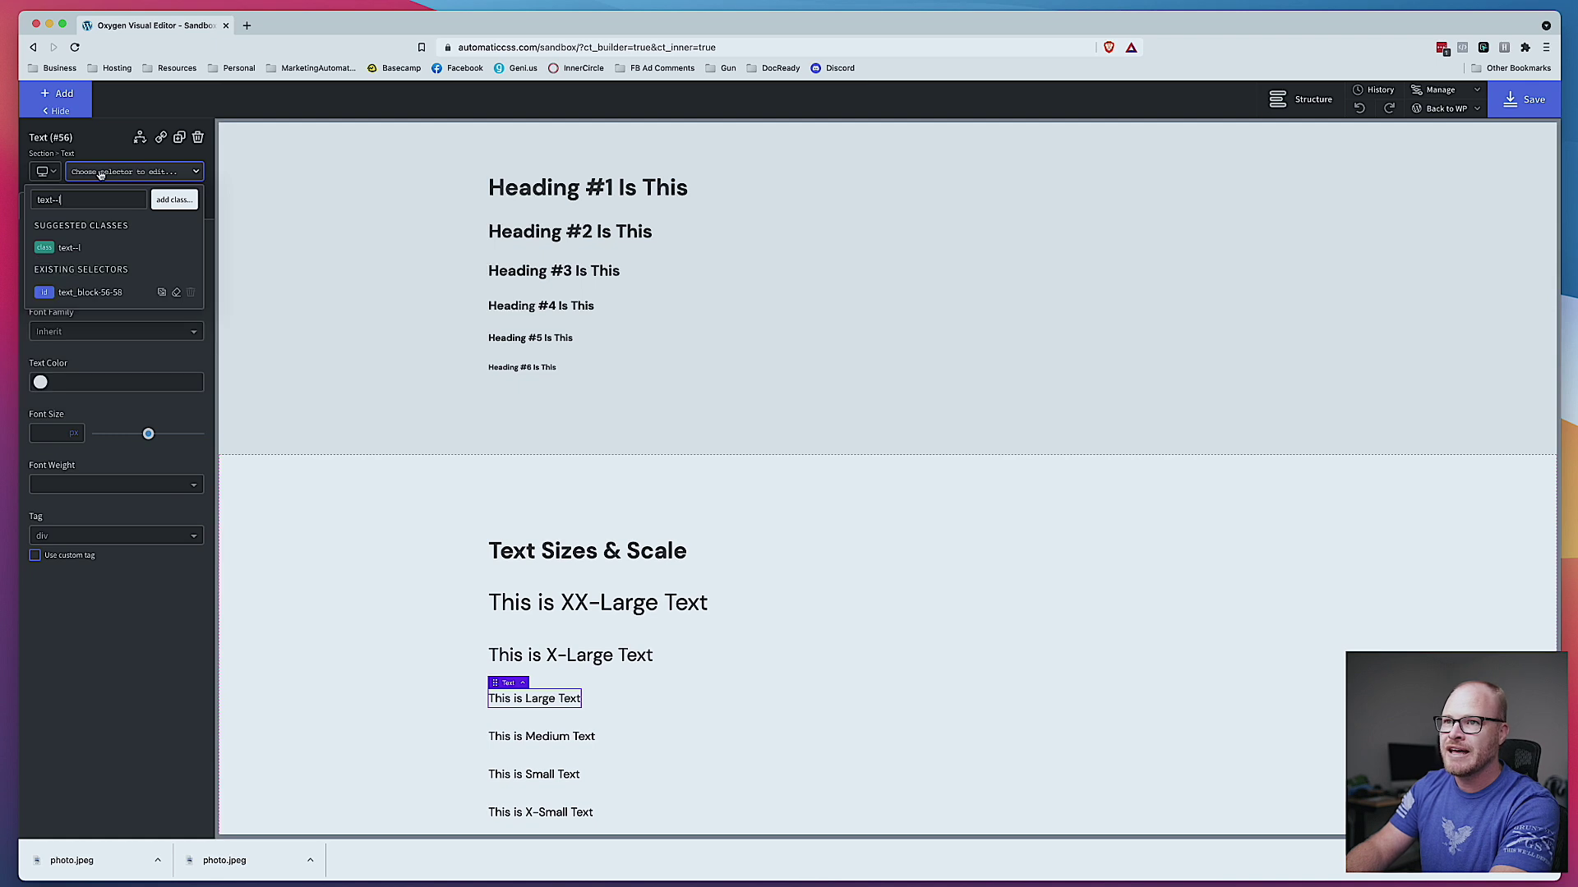
key(Return)
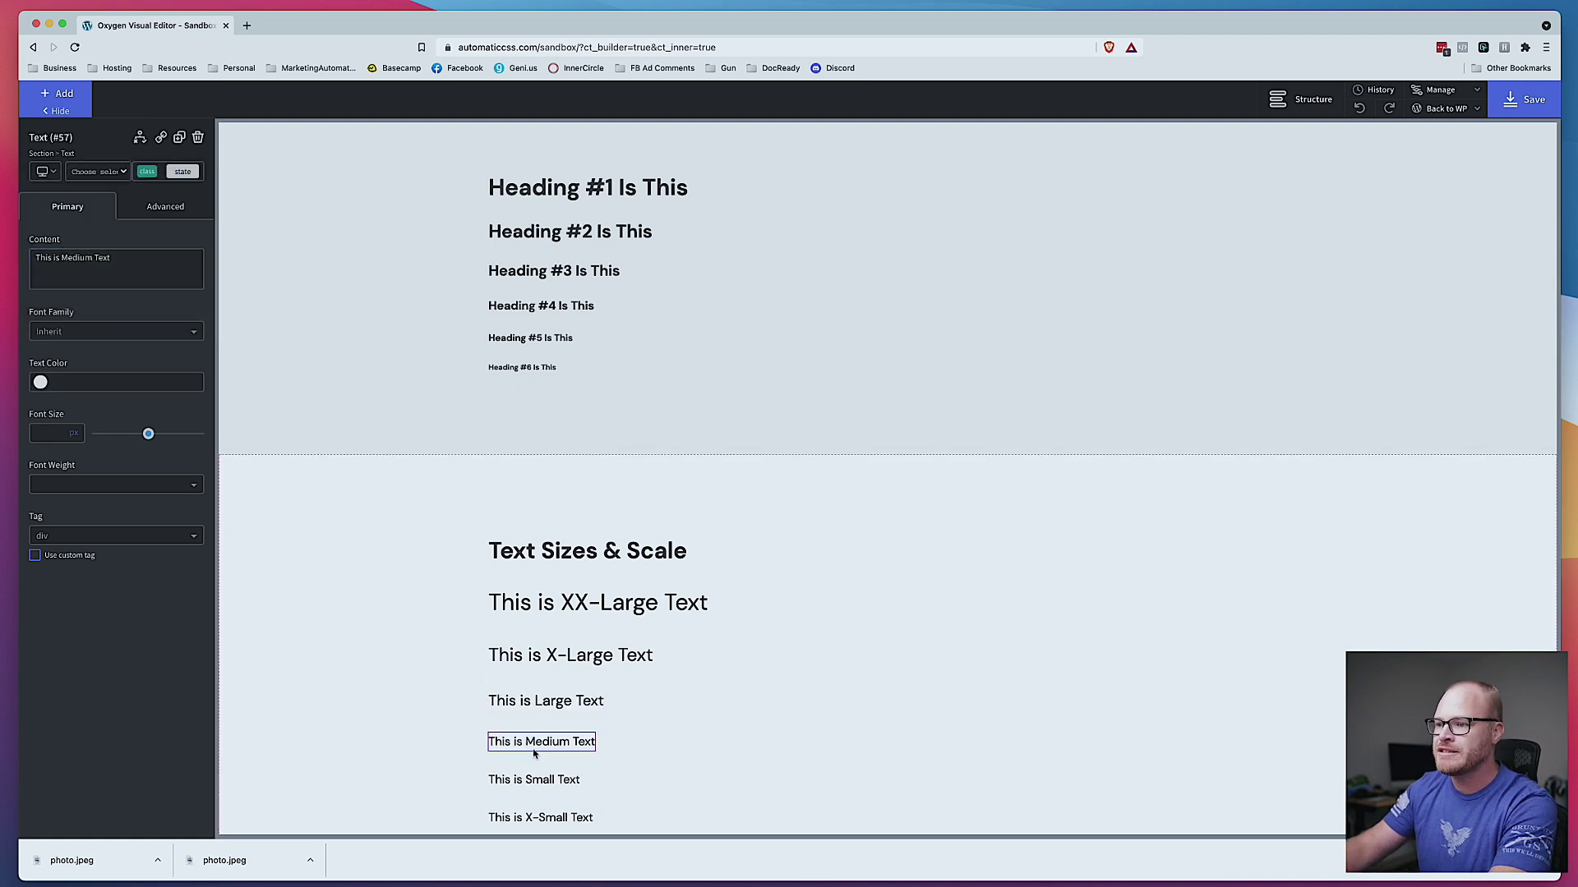
- Give the Medium, Small and X-Small lines classes text--m, text--s and text--xs
click(513, 743)
click(100, 171)
text(text--m)
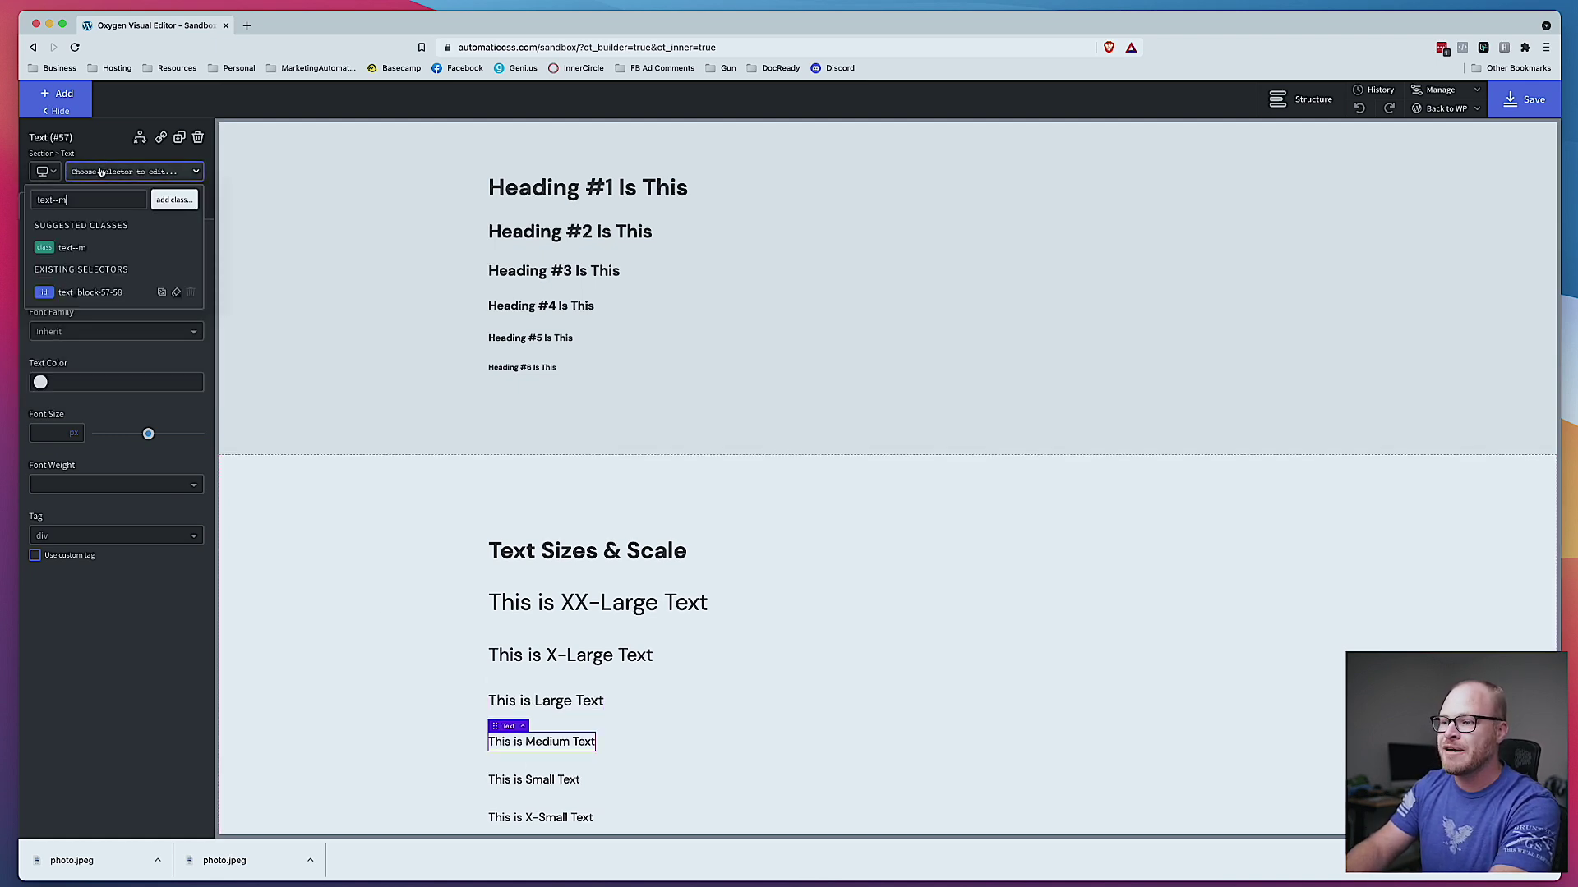
key(Return)
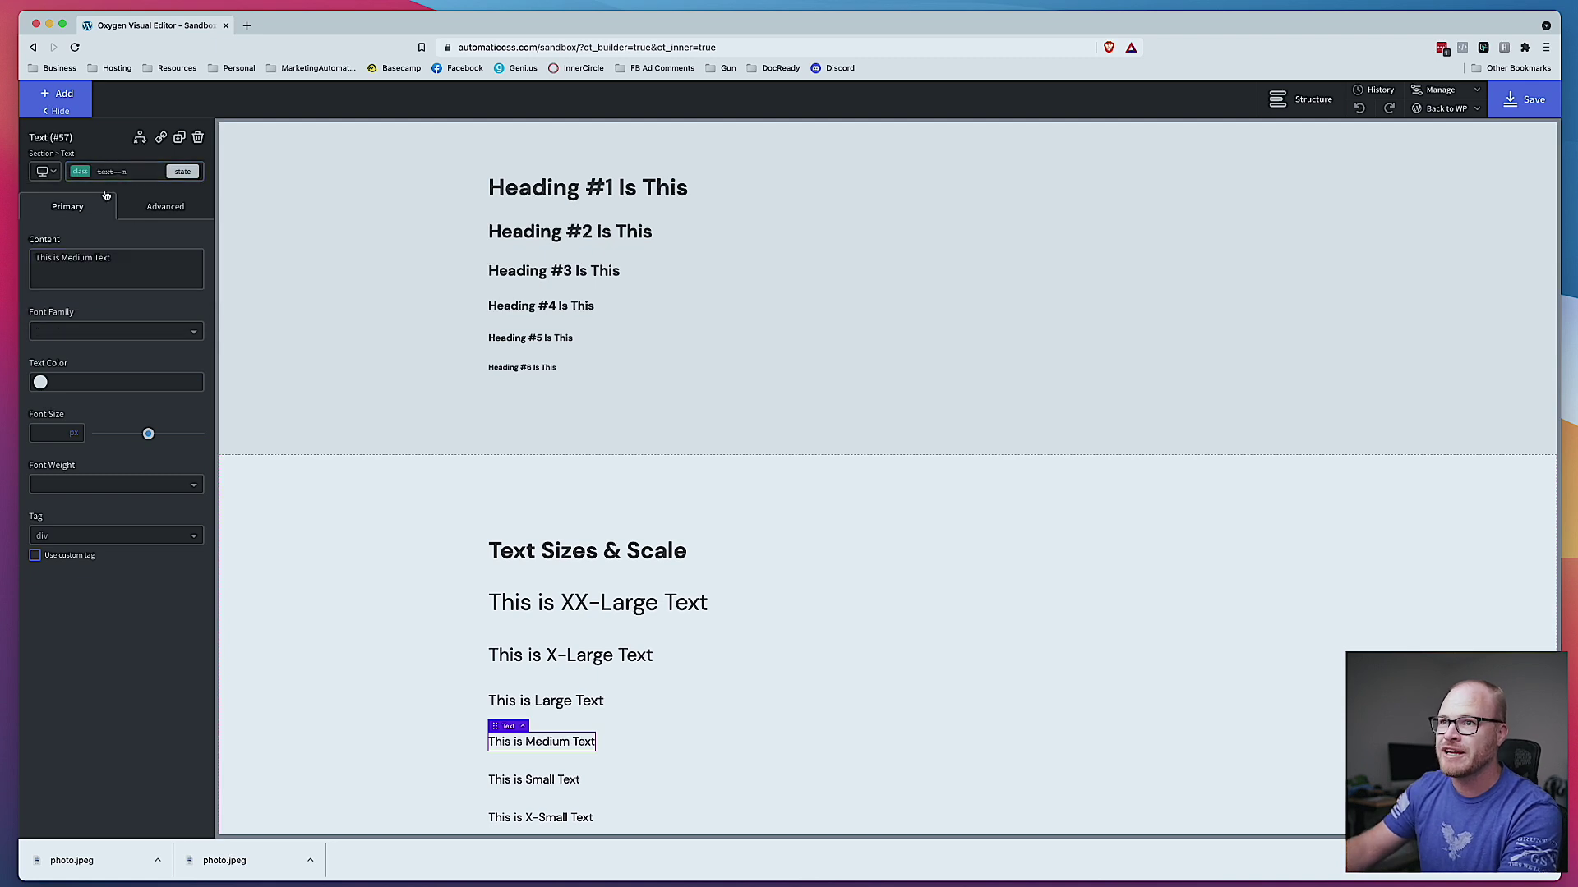
click(131, 172)
click(90, 293)
scroll(493, 629, down, 3)
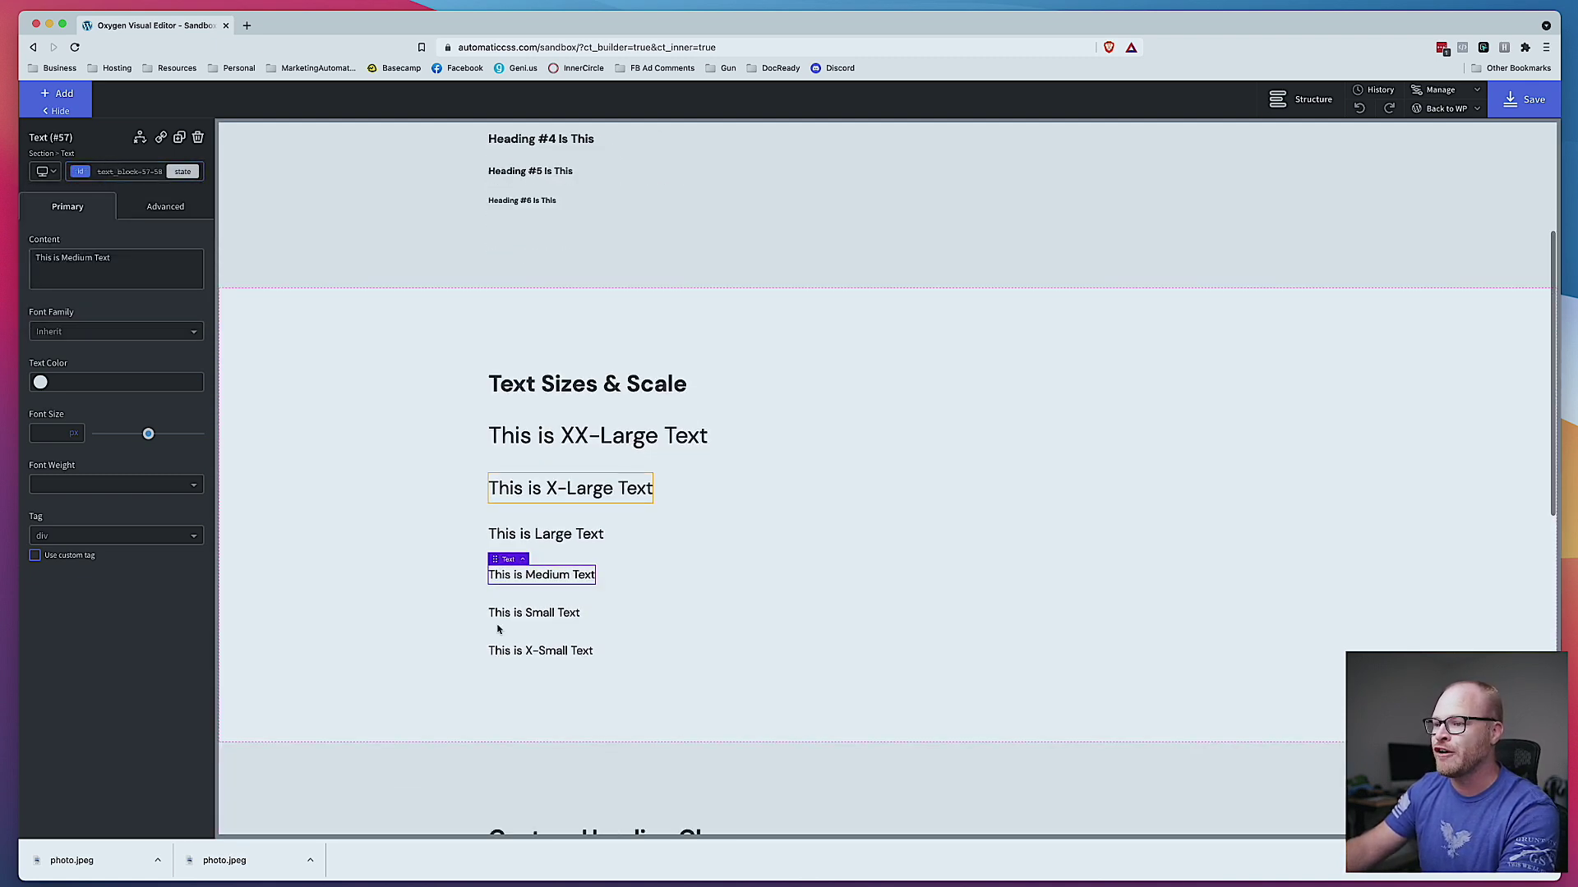
click(527, 610)
click(119, 173)
text(text--s)
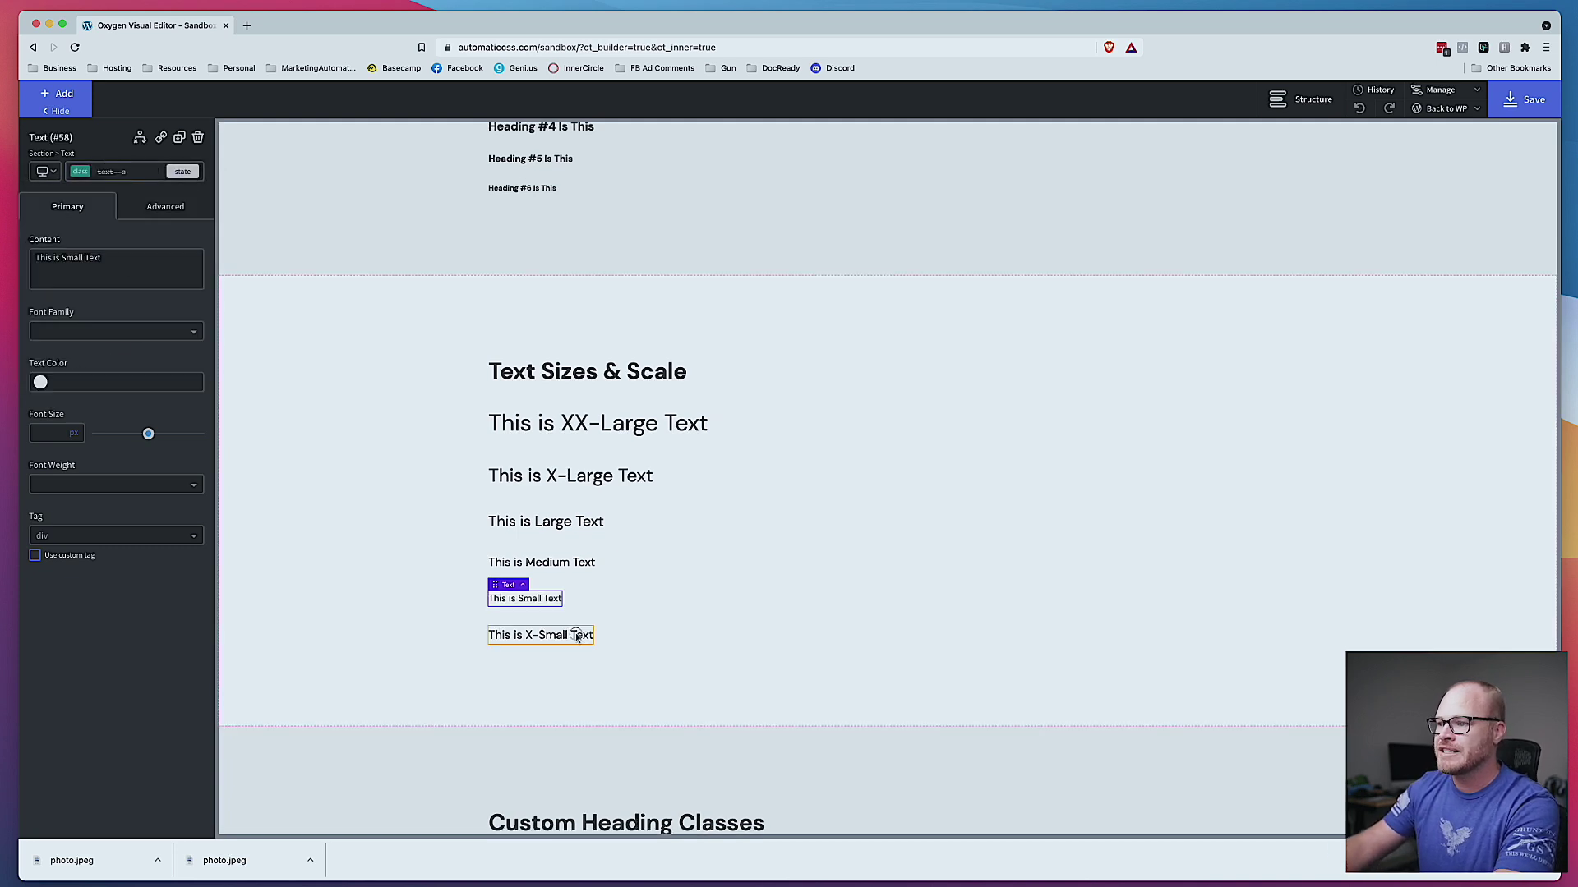
click(580, 637)
click(93, 173)
text(--xs)
key(Return)
click(890, 651)
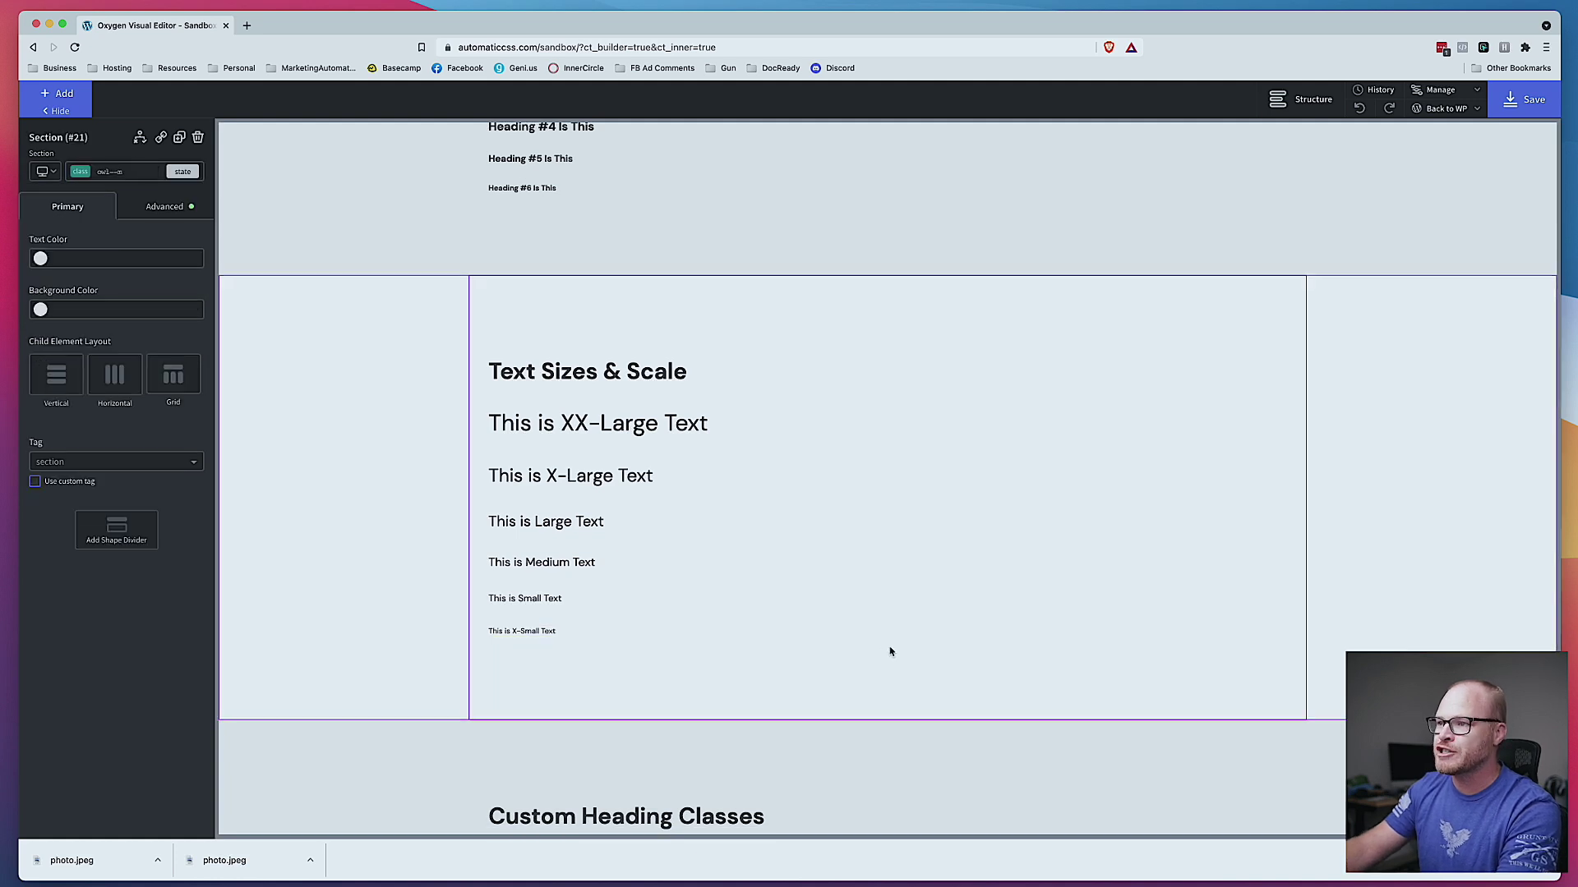
click(46, 172)
click(71, 278)
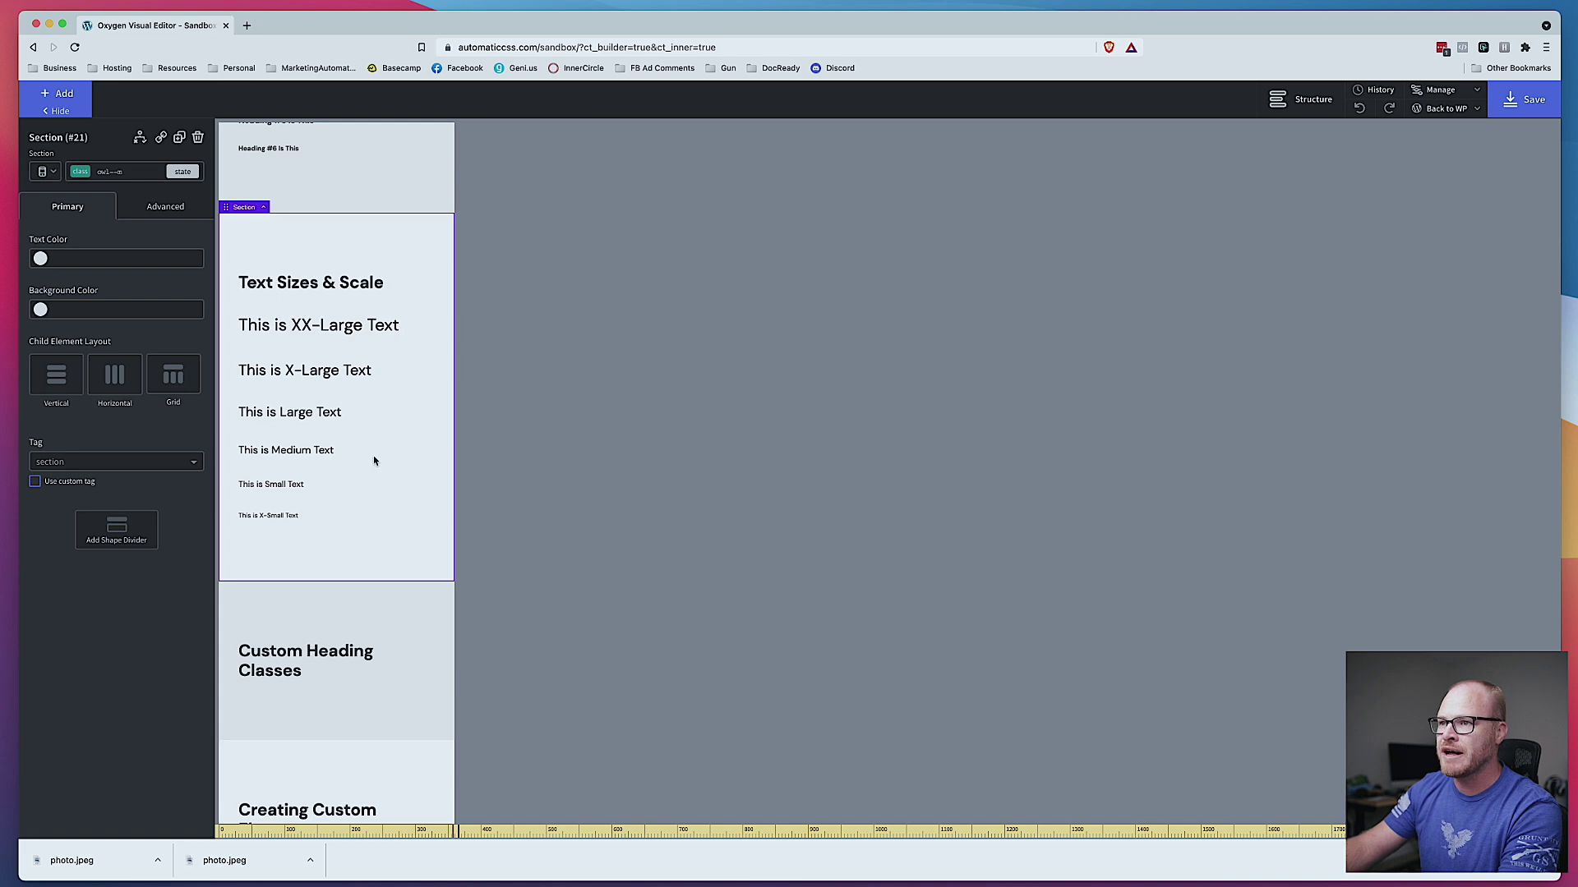
scroll(376, 419, up, 3)
click(45, 172)
click(72, 198)
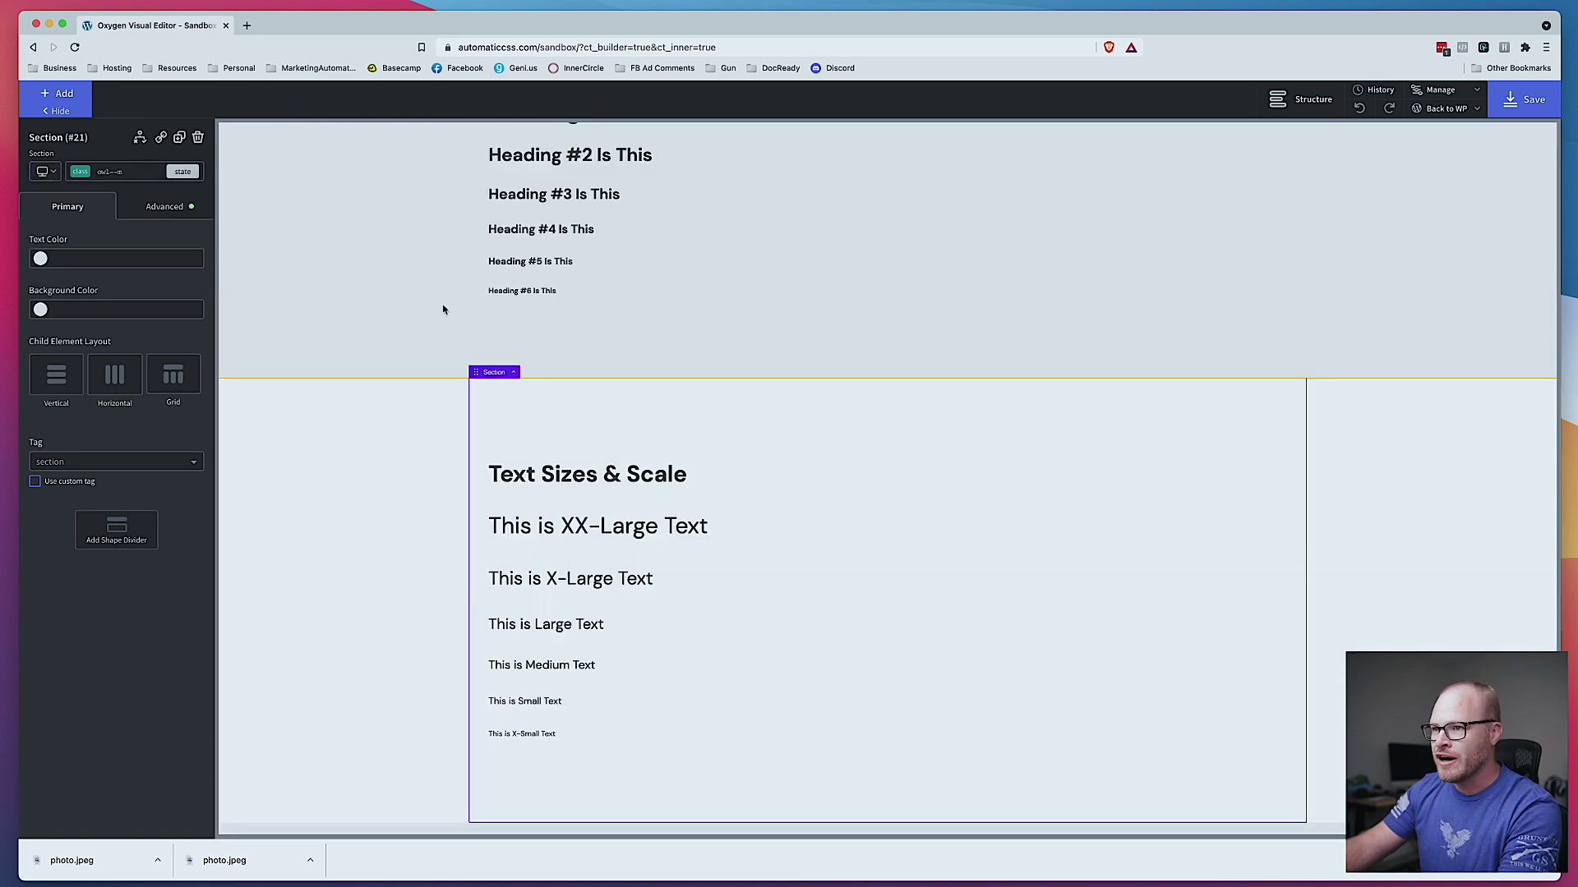
scroll(667, 481, up, 2)
scroll(624, 411, down, 1)
scroll(599, 374, down, 7)
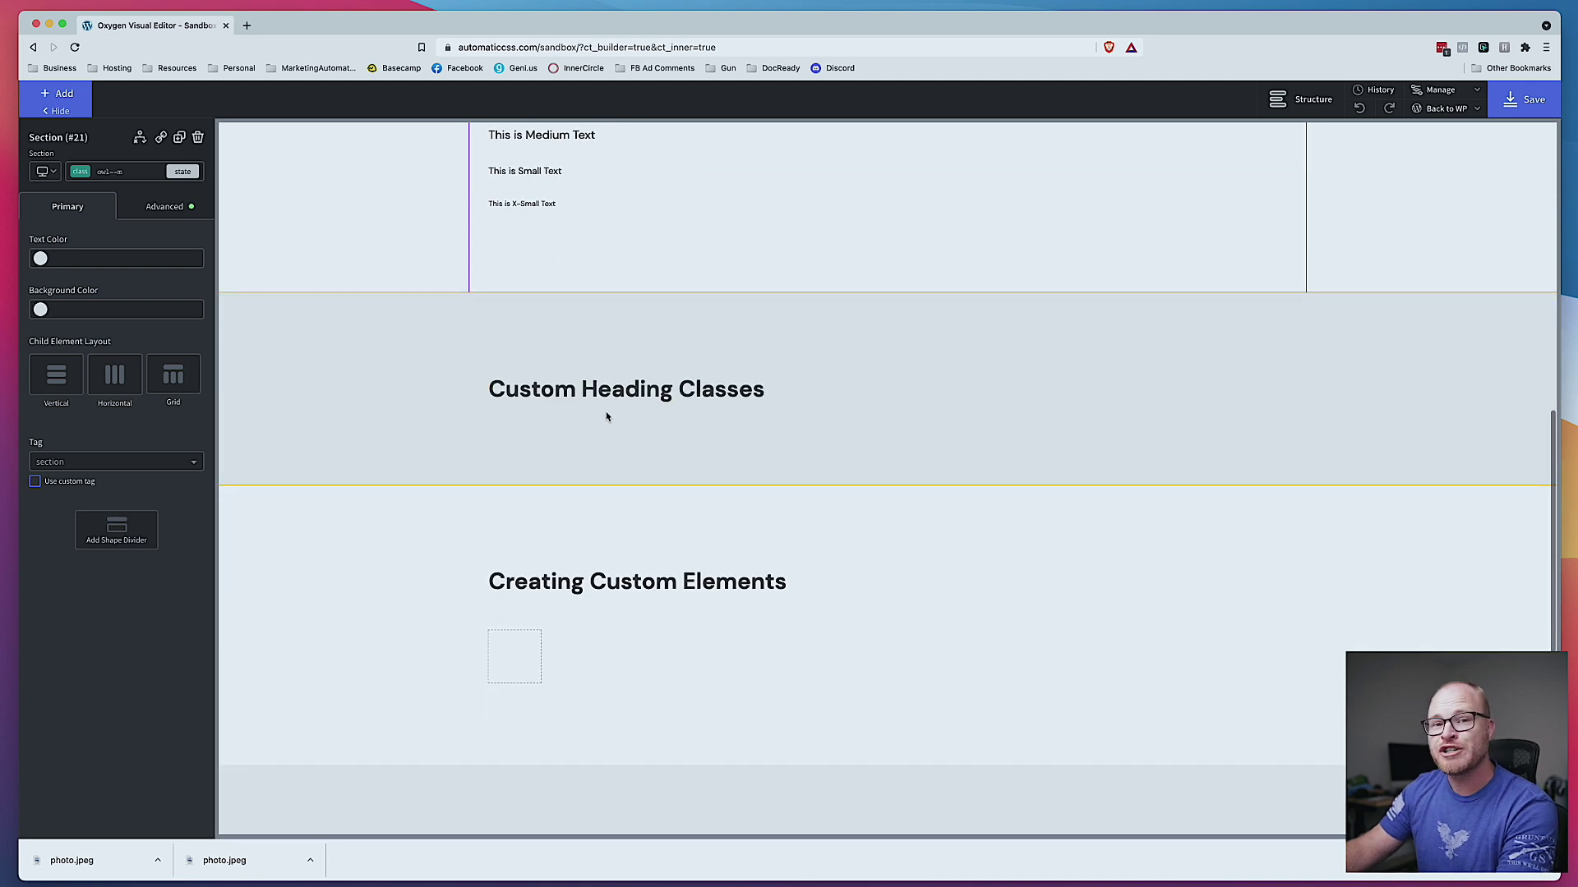
scroll(606, 417, up, 8)
scroll(608, 411, down, 1)
scroll(605, 410, down, 1)
scroll(606, 414, down, 1)
scroll(599, 412, down, 3)
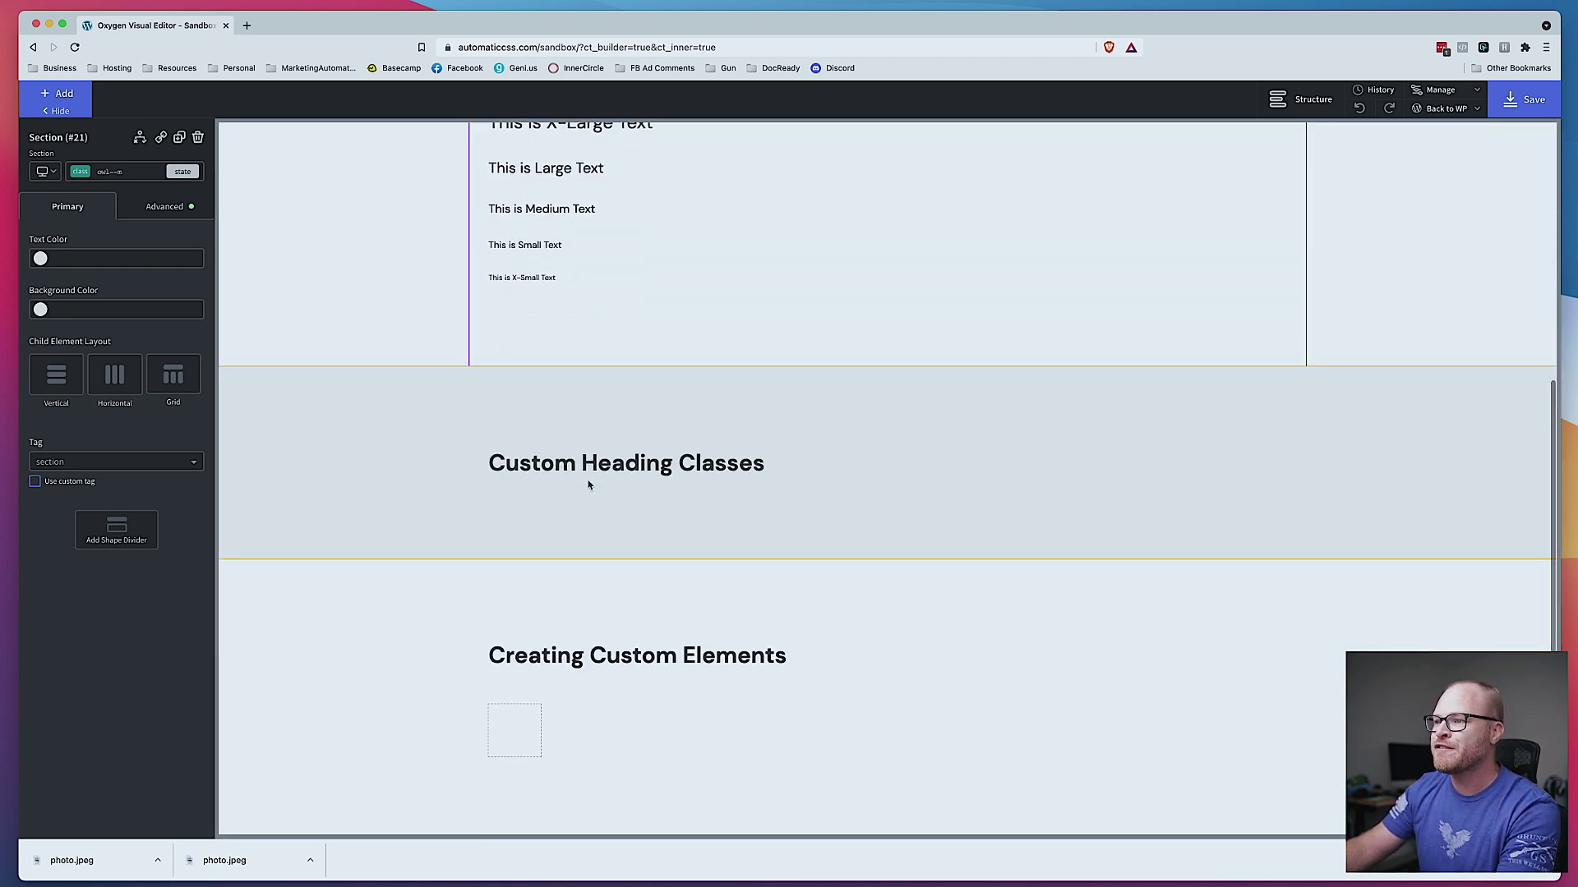
click(727, 467)
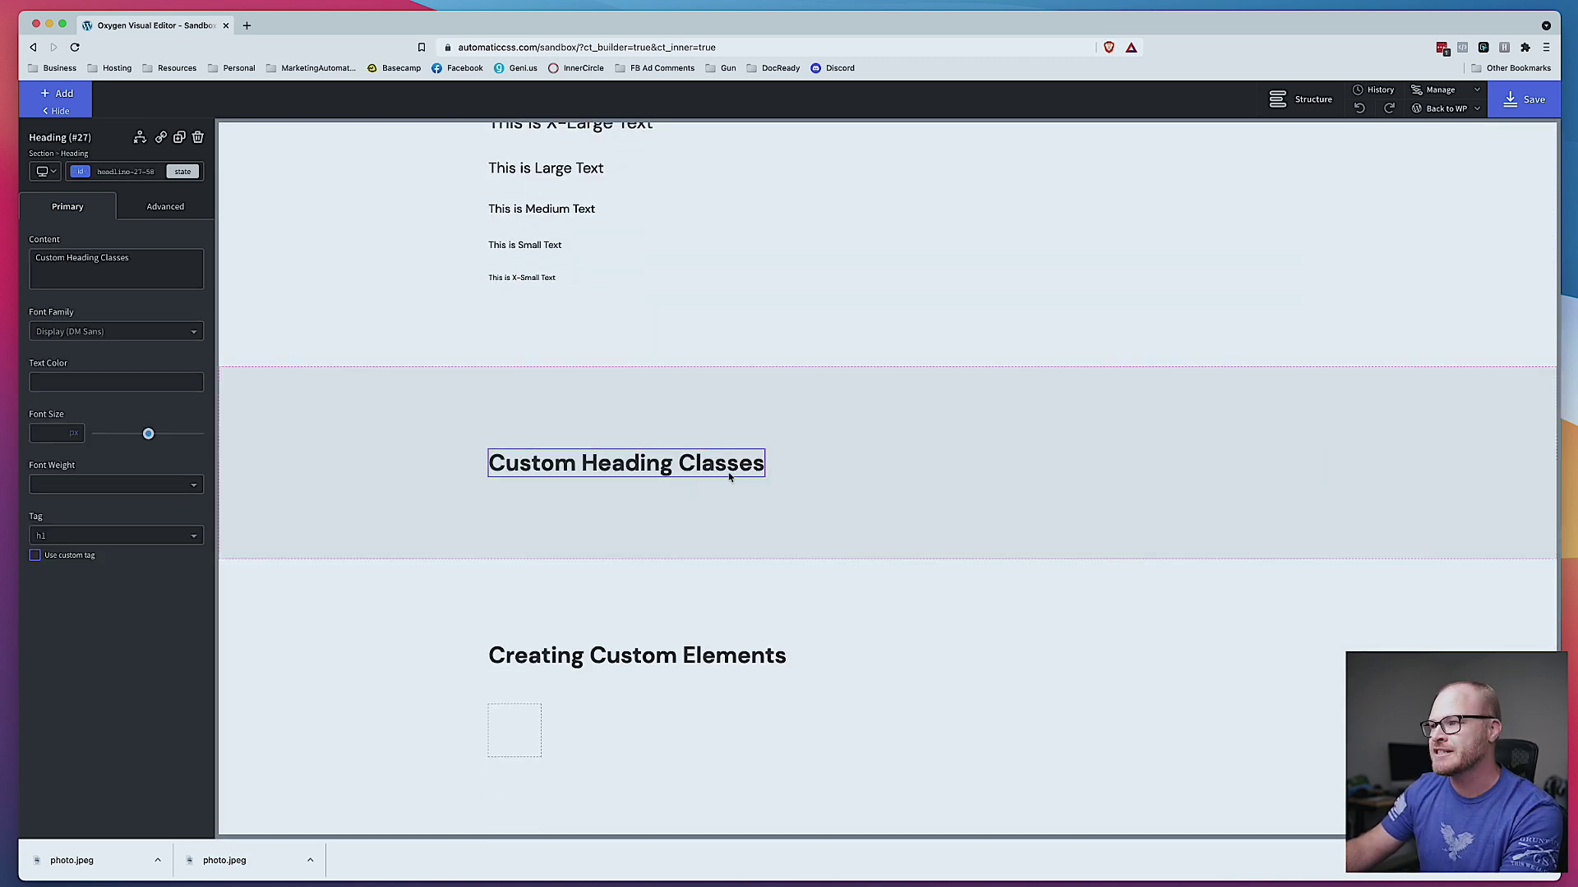
click(61, 92)
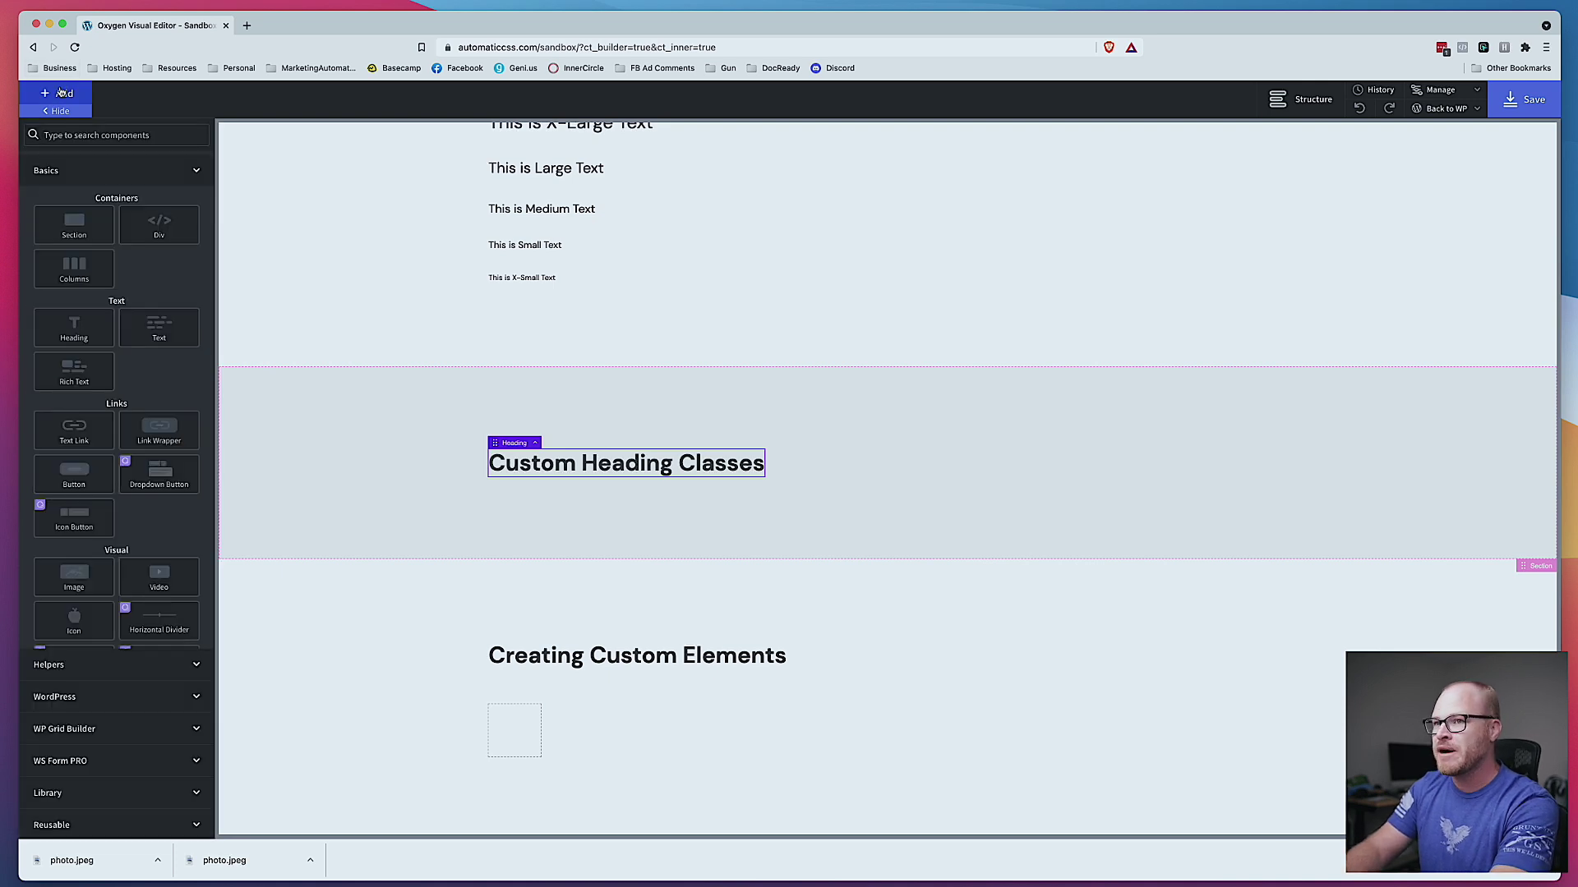
text(head)
click(74, 177)
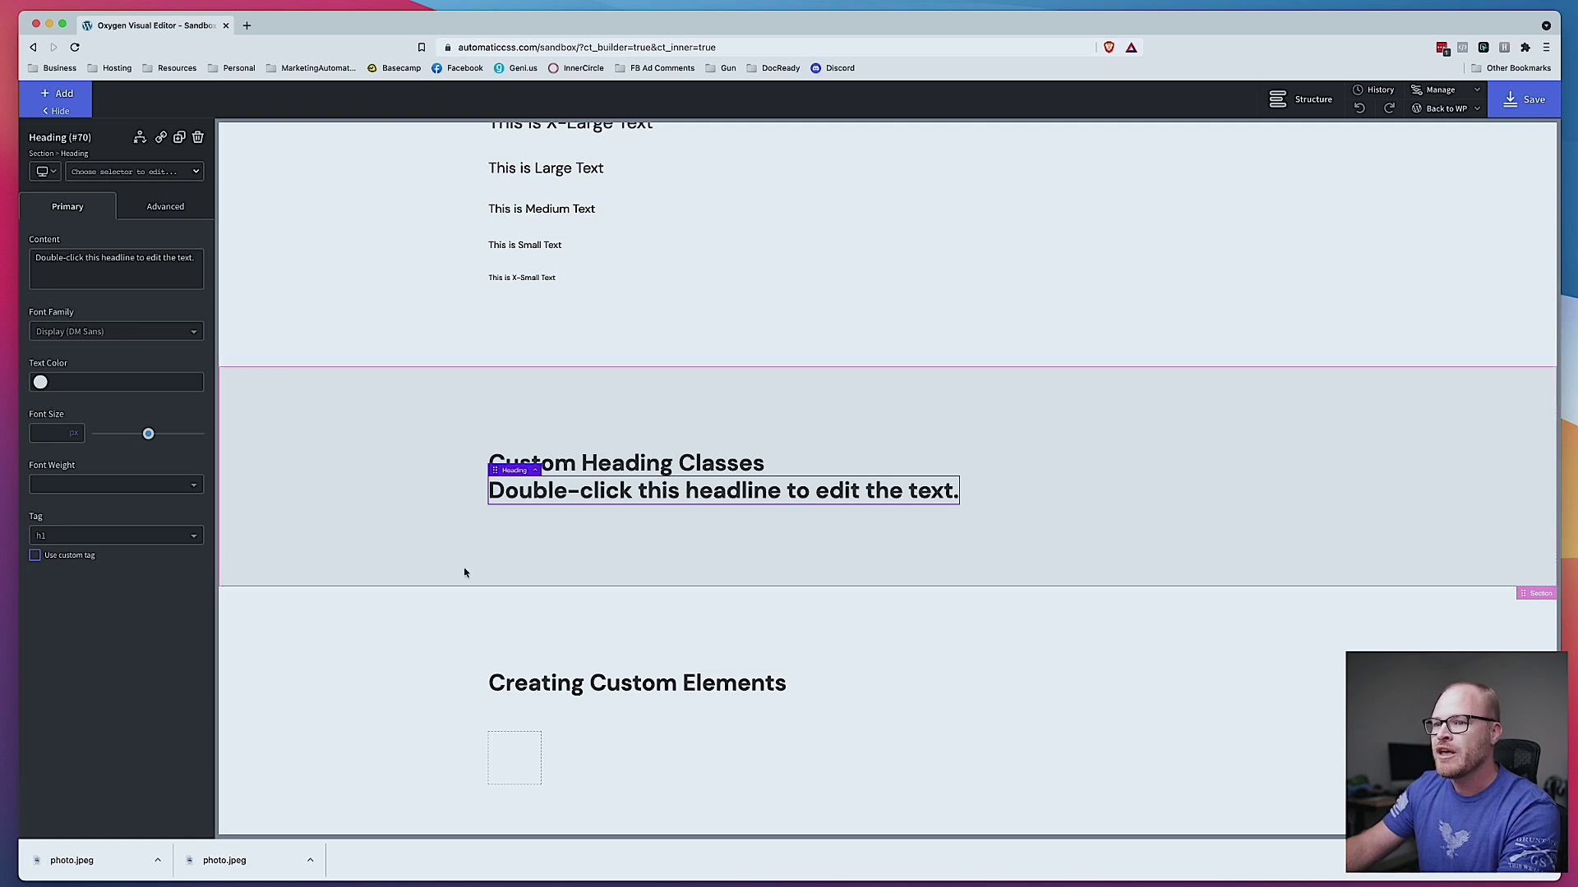
click(165, 535)
click(152, 574)
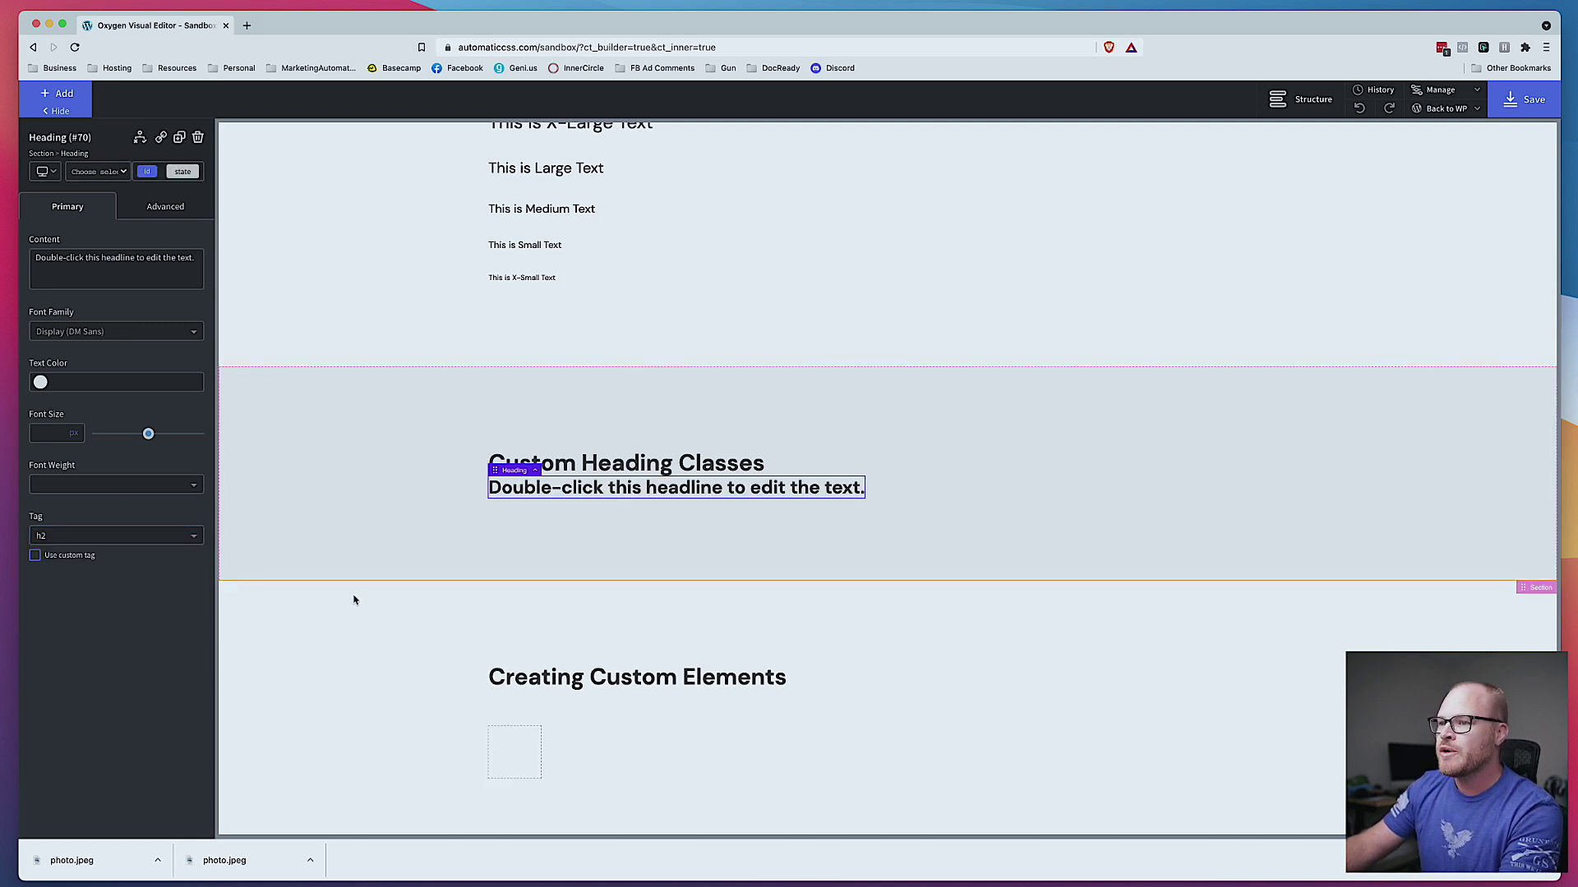
click(597, 464)
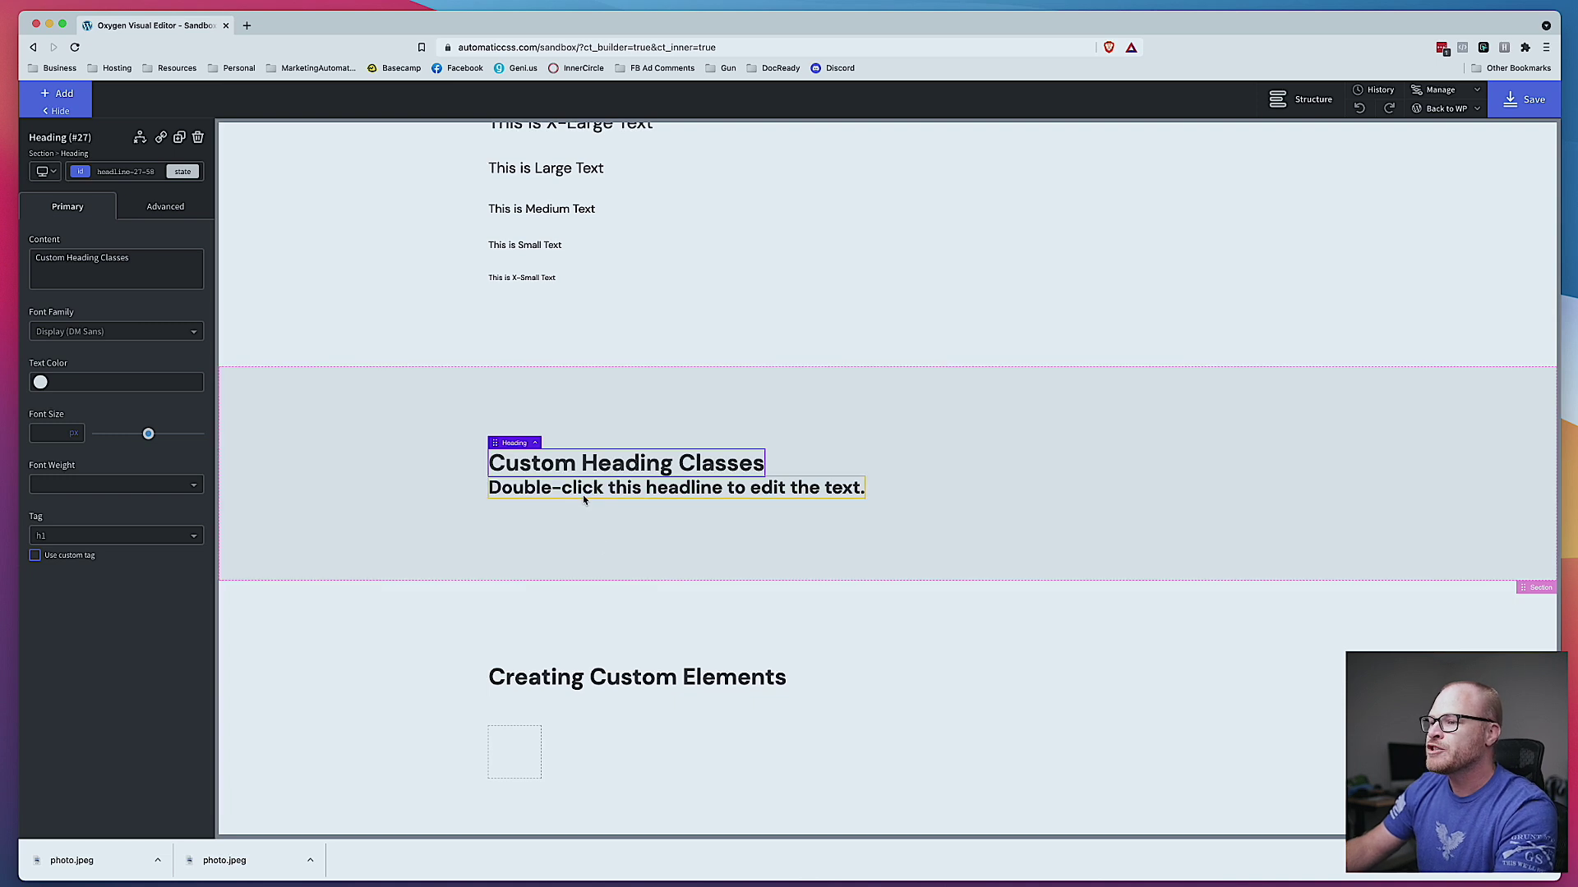
click(536, 488)
click(544, 472)
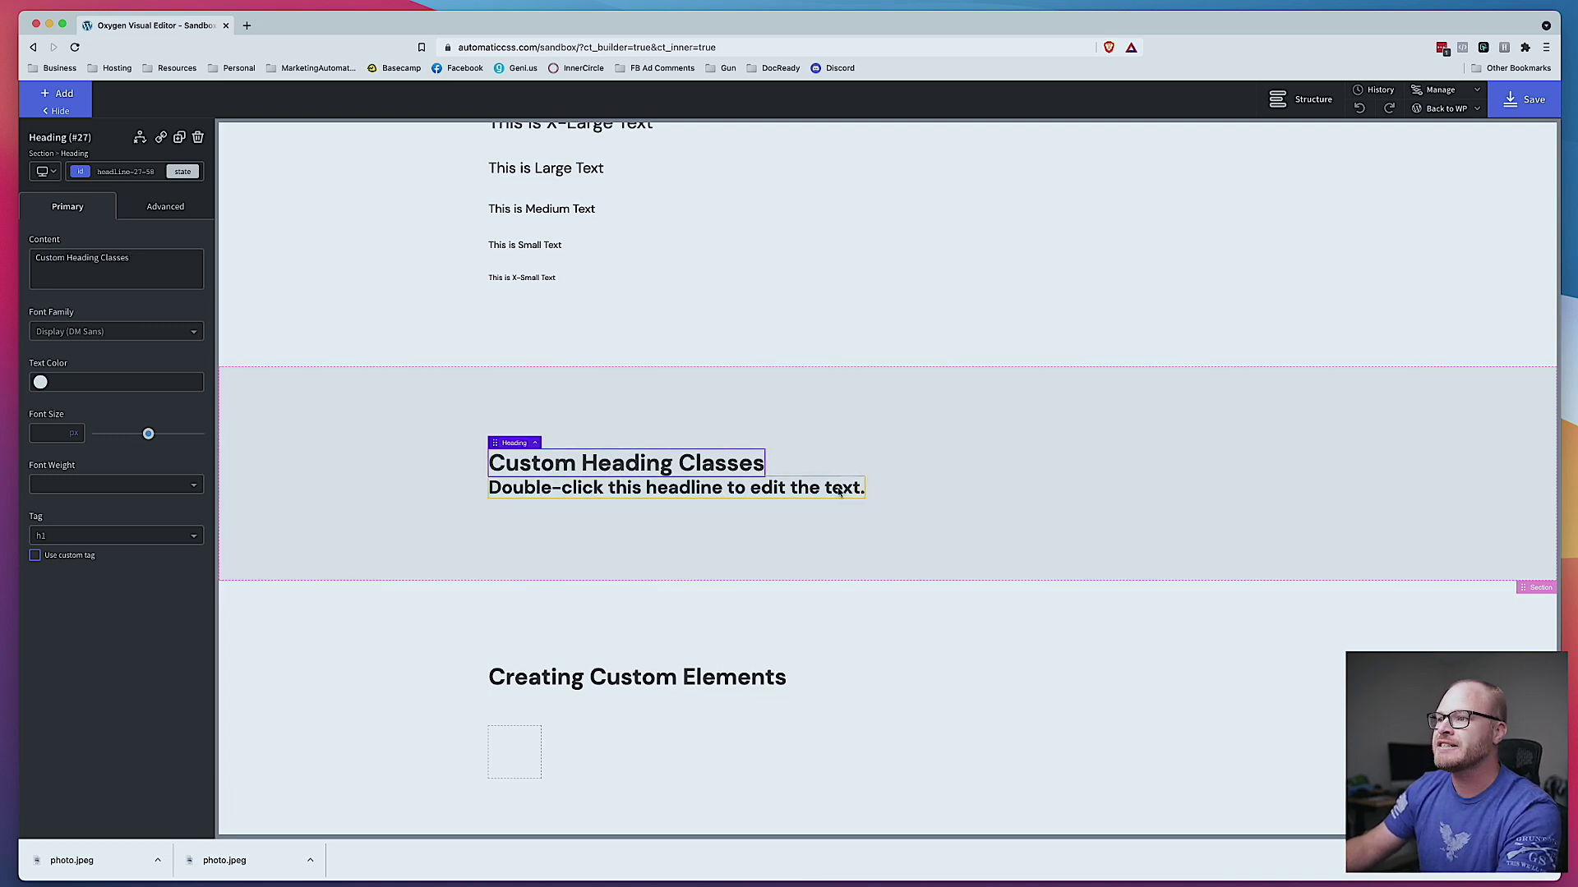
- Replace the h1 with 'SEO Heading Goes Here' and the h2 with 'A Much Longer Marketing Heading to Really Sell the Service'
triple_click(673, 467)
text(SEO)
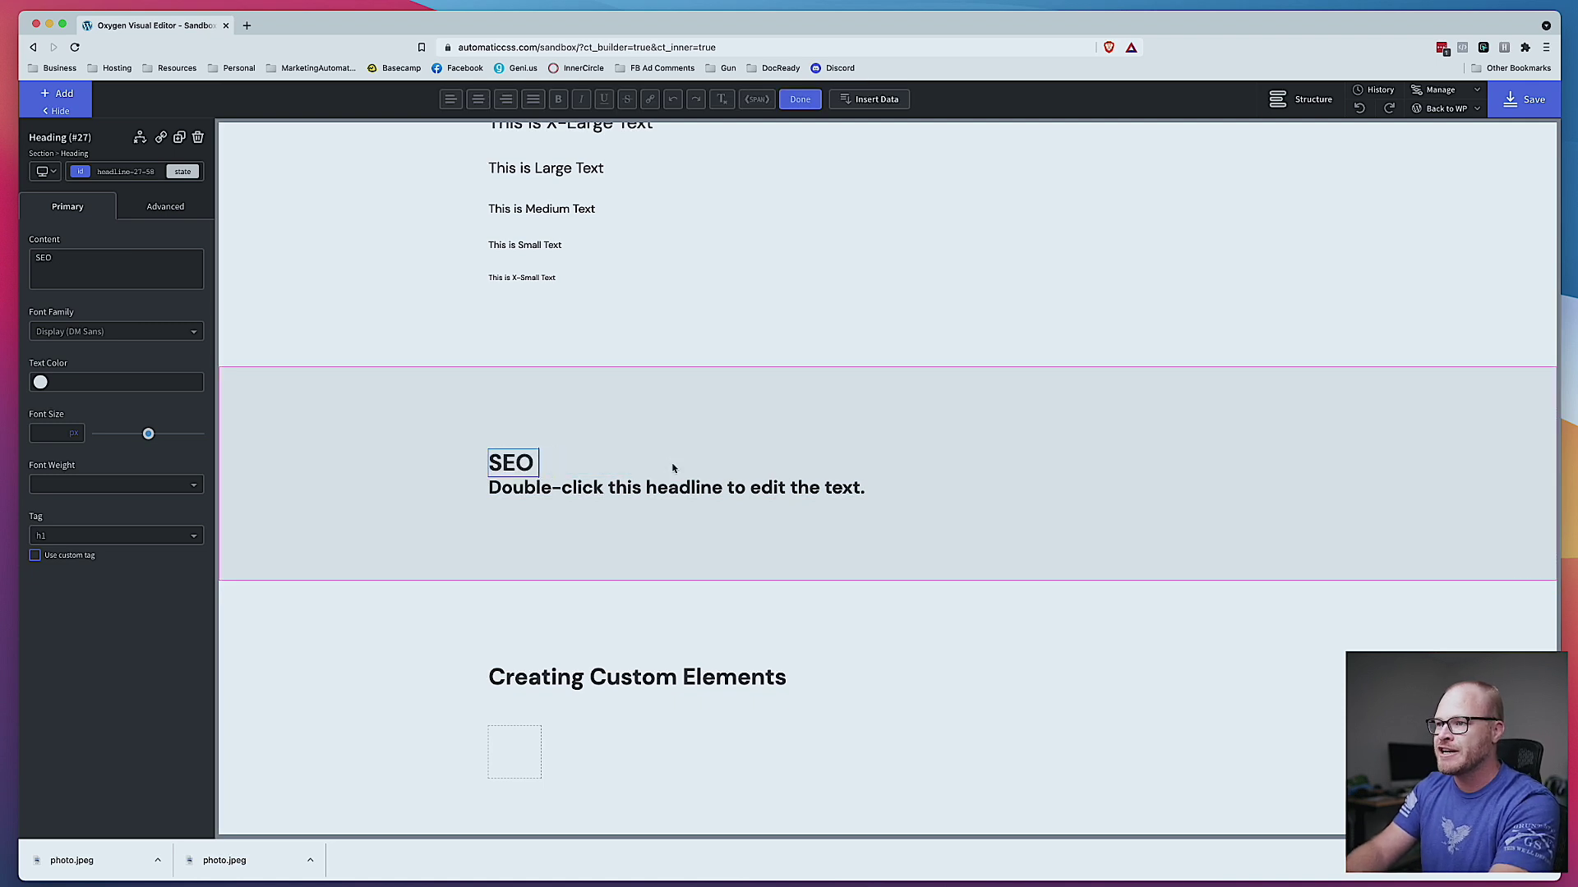
text( Heading Goes Here)
click(692, 490)
triple_click(692, 490)
text(A much)
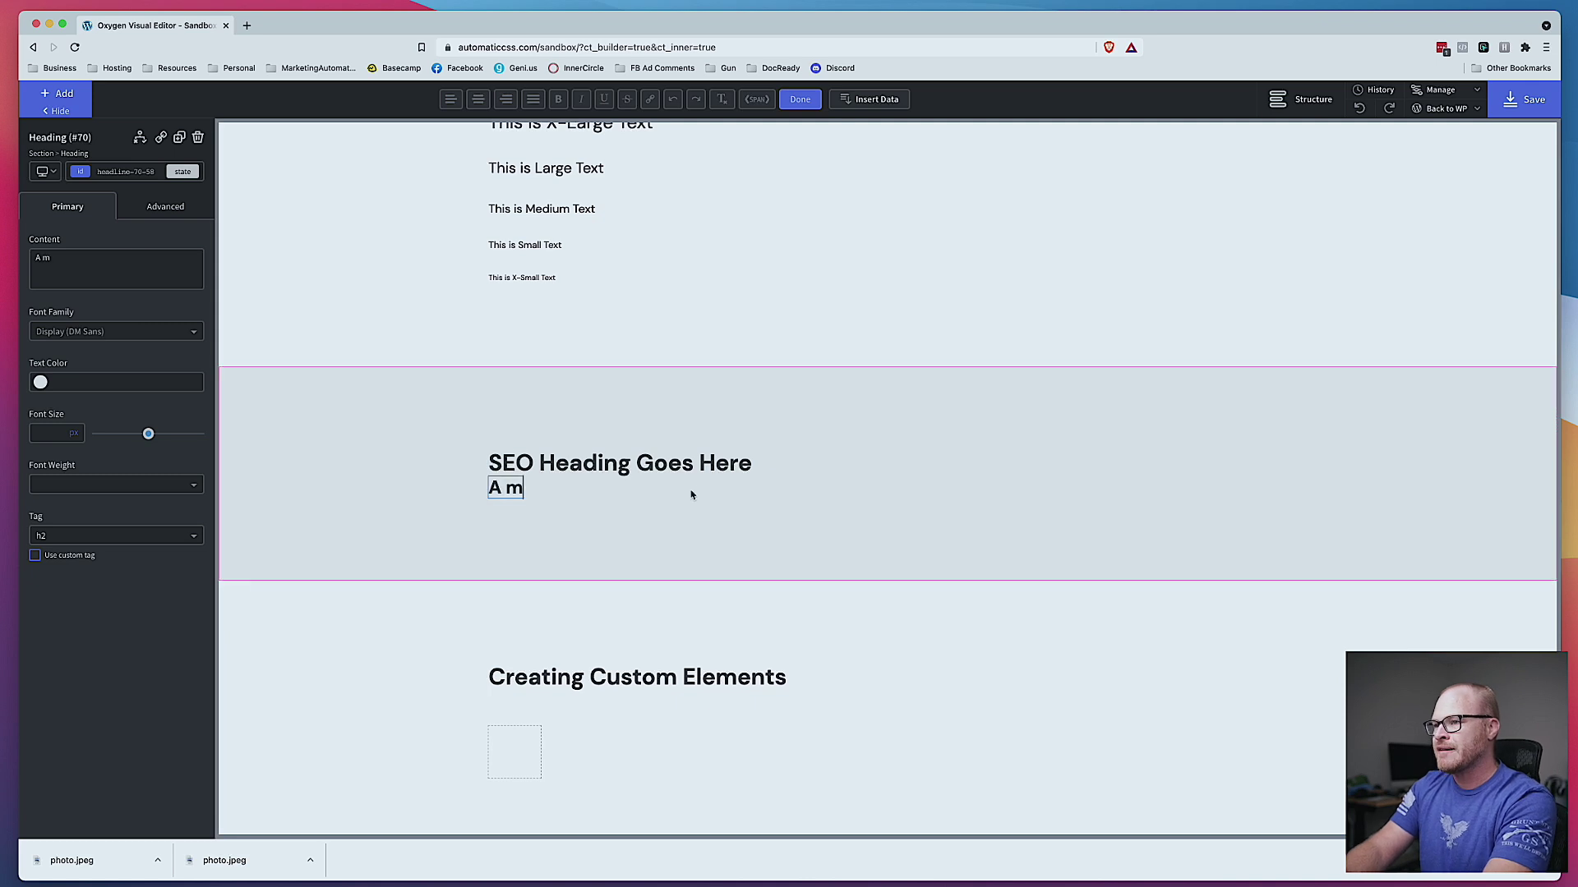
key(BackSpace)
key(BackSpace)
key(BackSpace)
key(BackSpace)
text(Much Long)
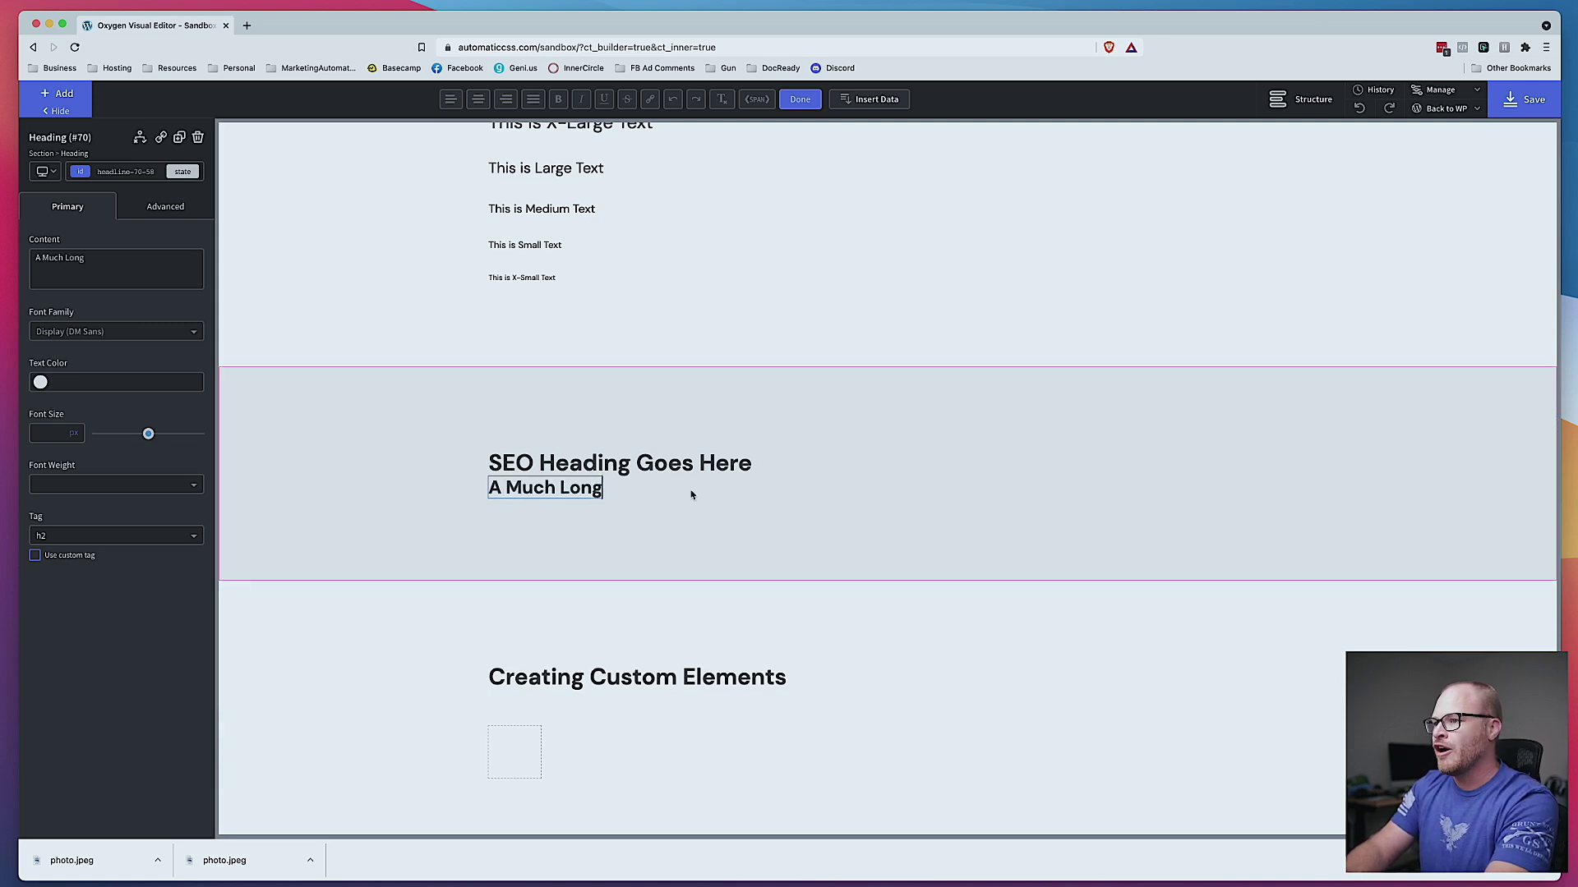
text(er Marketing Heading t)
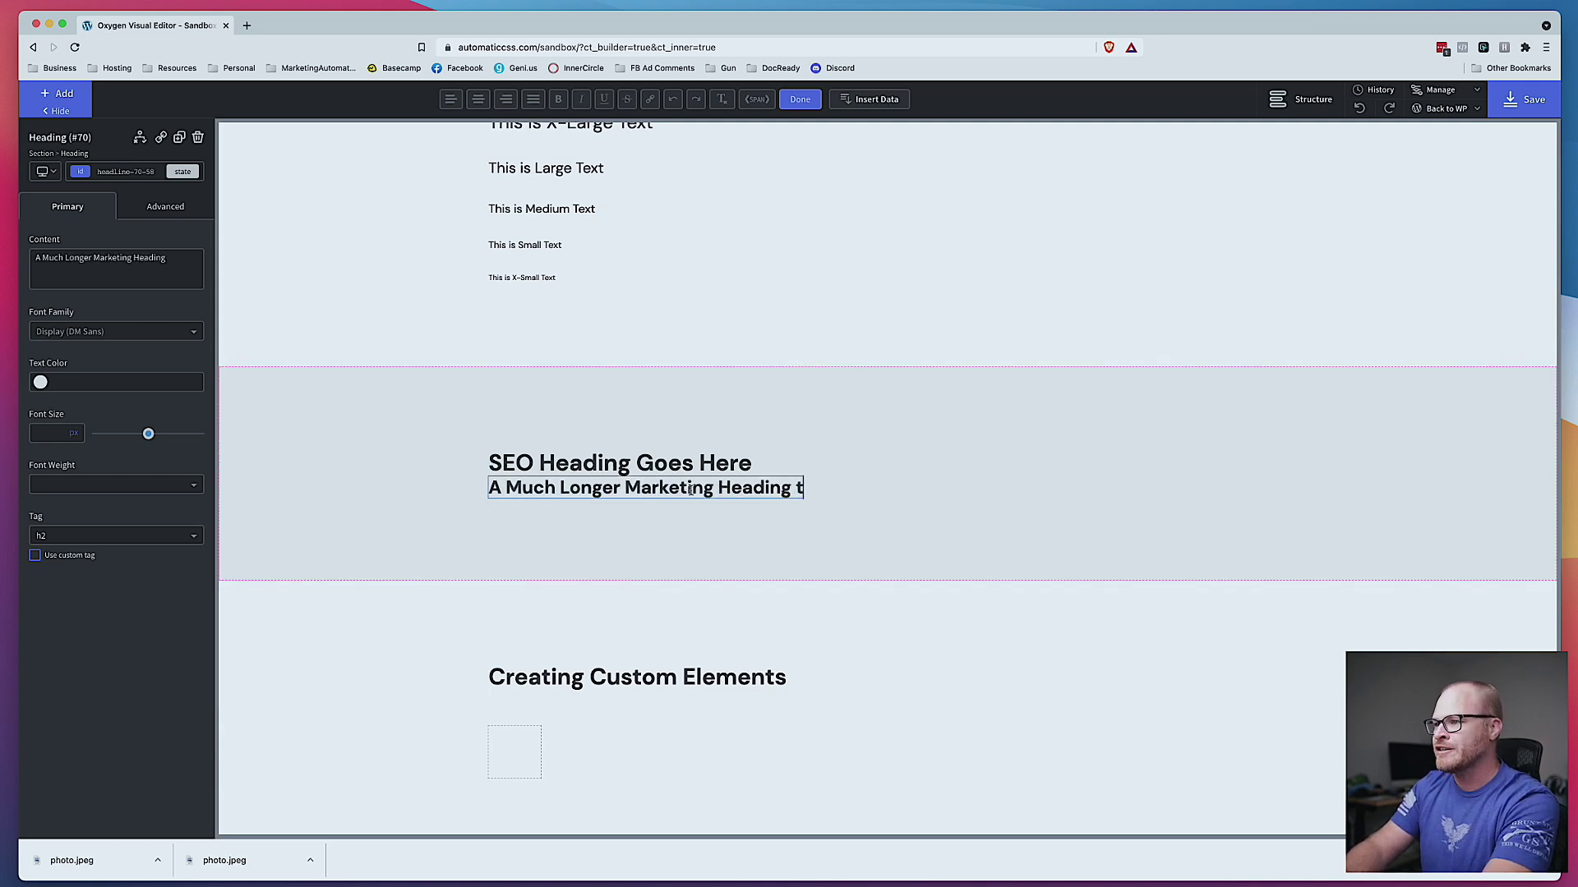
text(o Really Sell the Service)
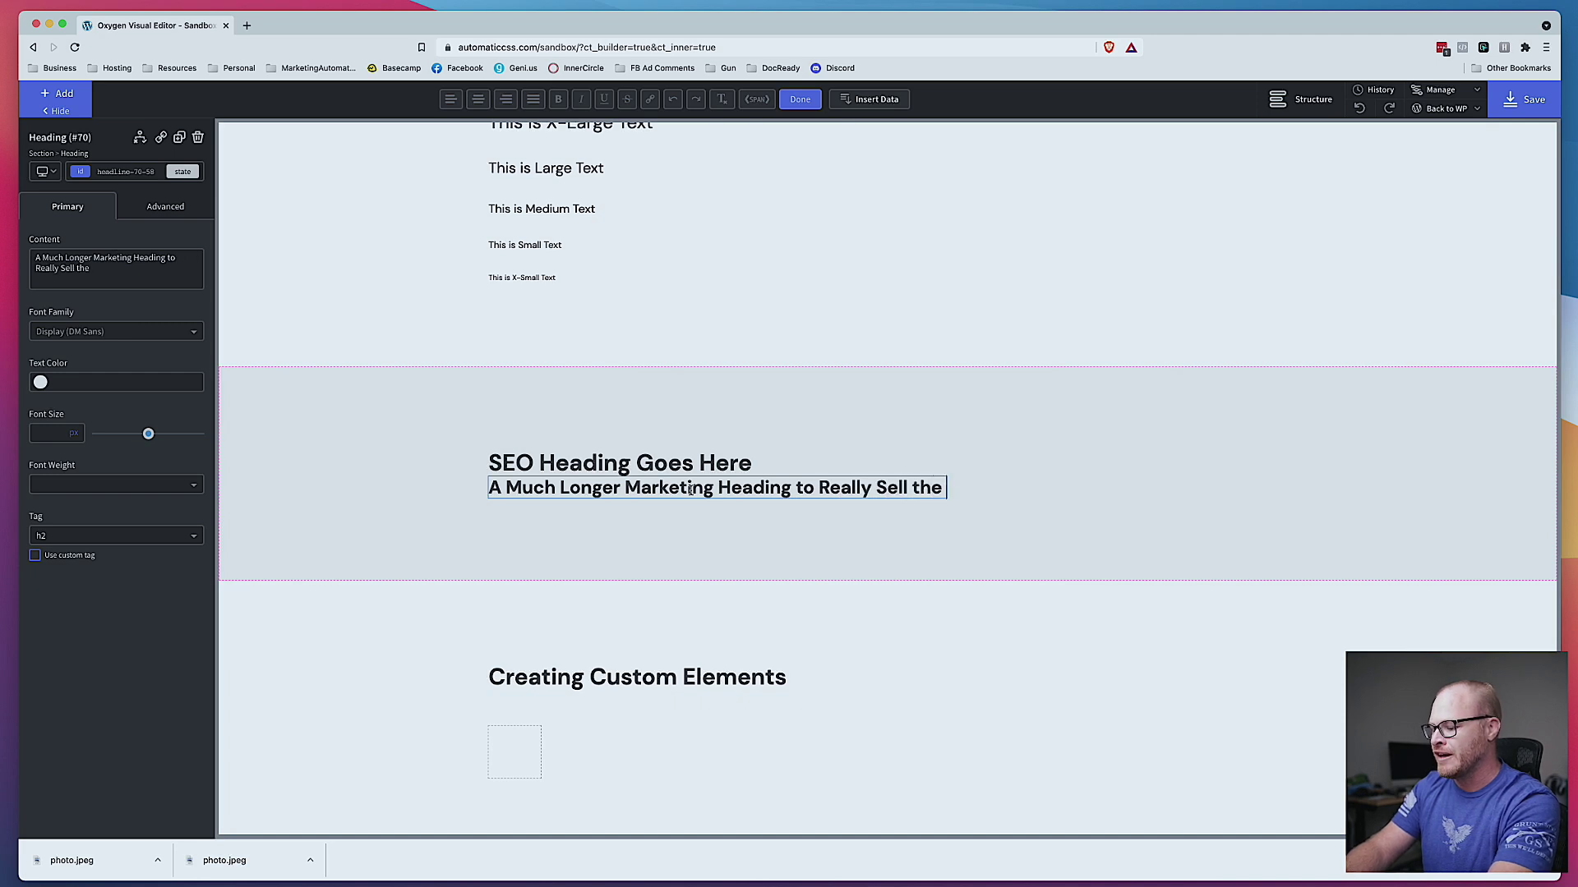
click(730, 519)
click(717, 467)
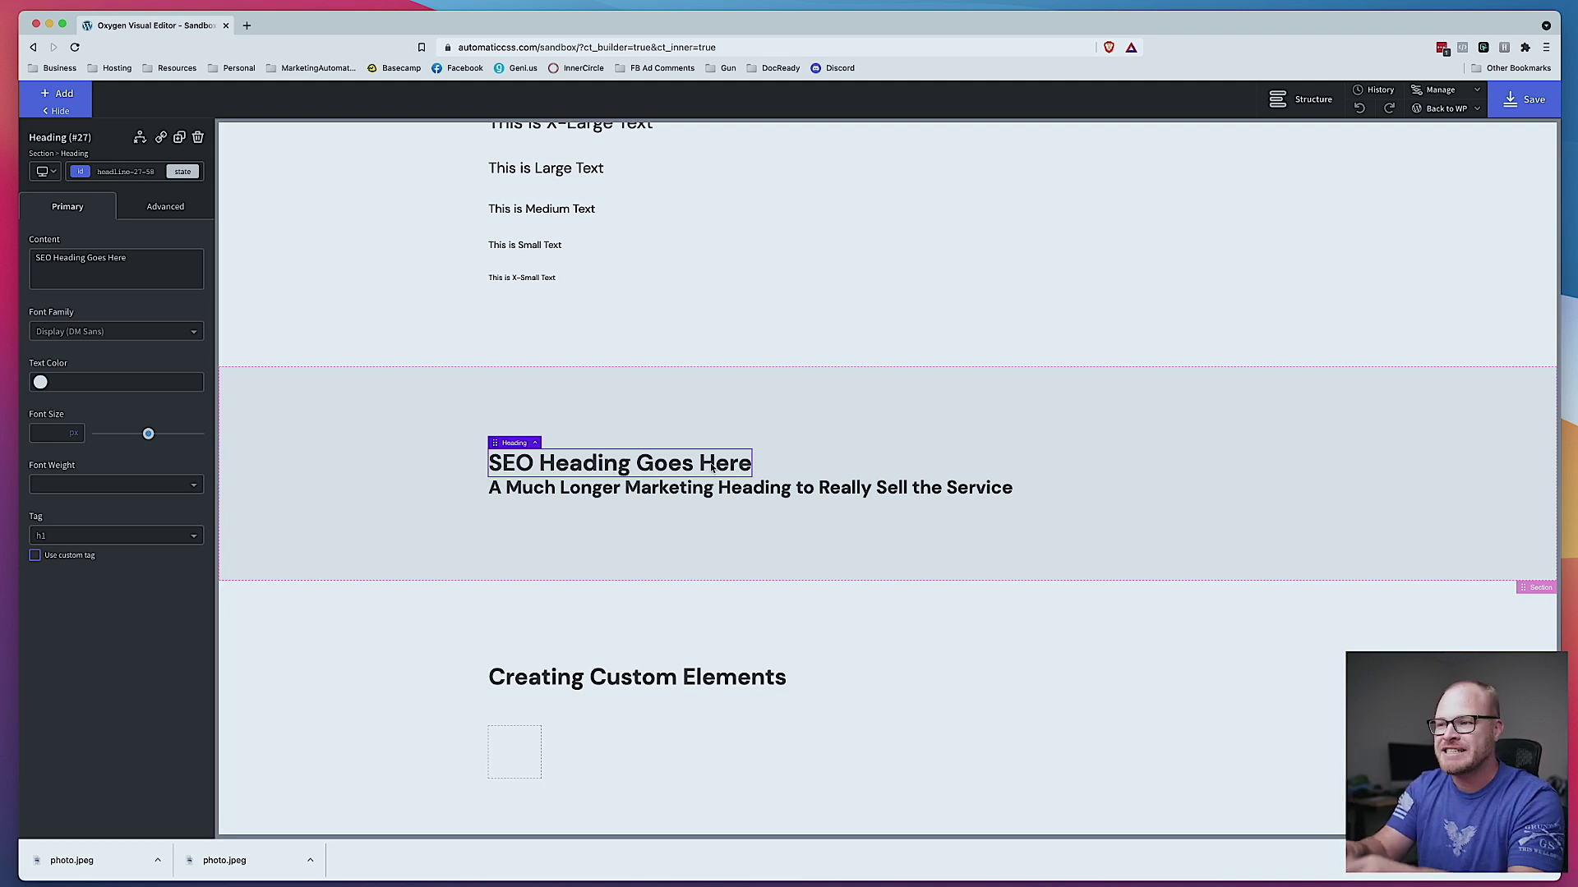
click(747, 489)
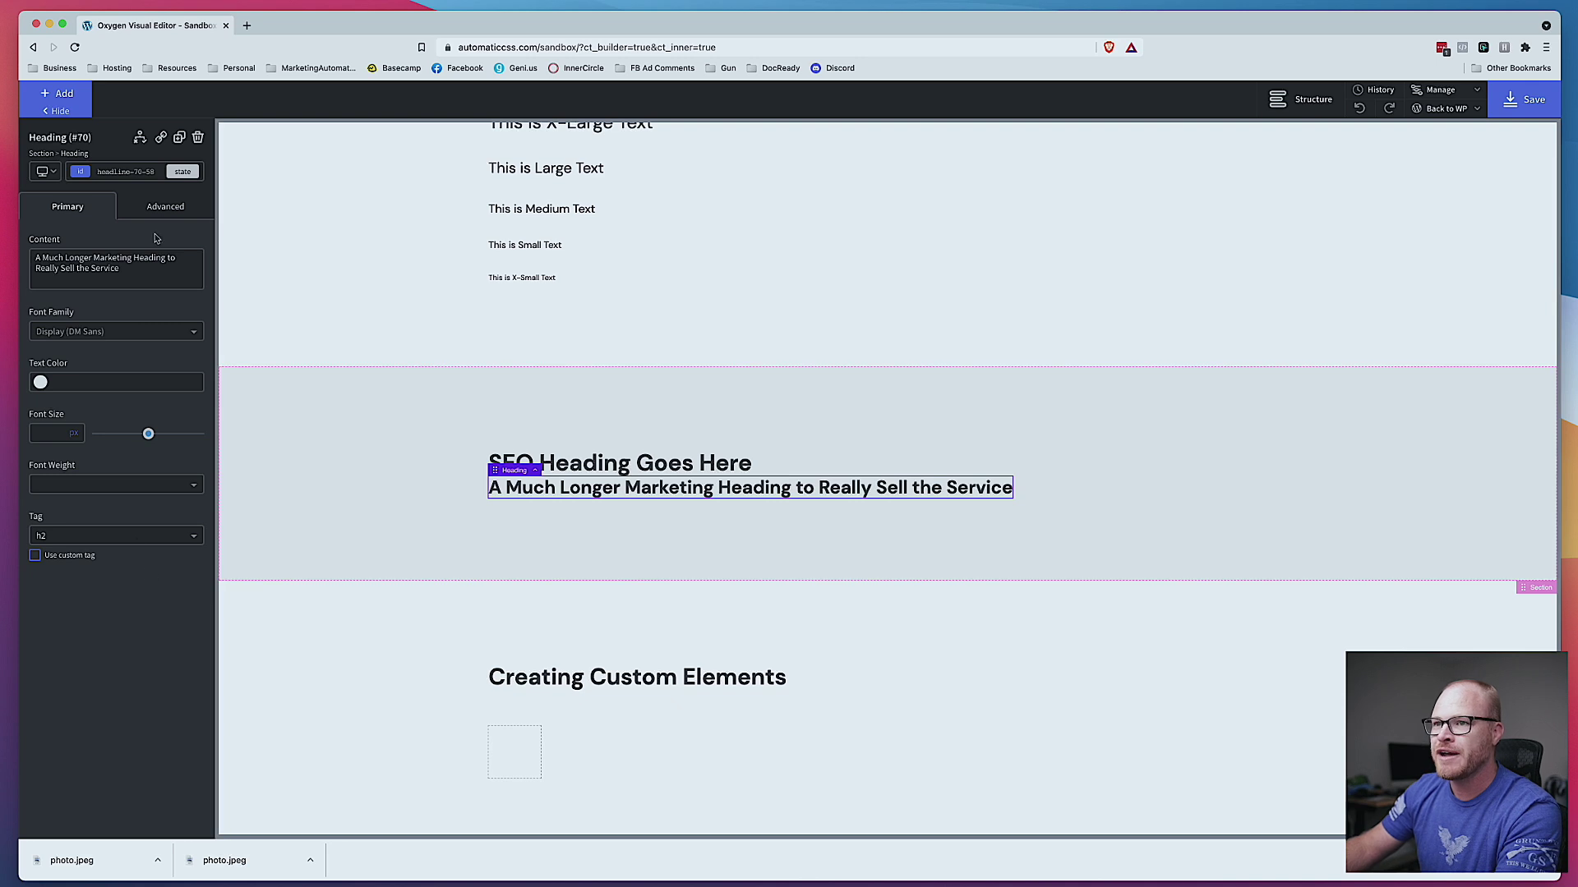
- Give the SEO heading the seo-heading class, removing the mistakenly added marketing-heading class
click(575, 463)
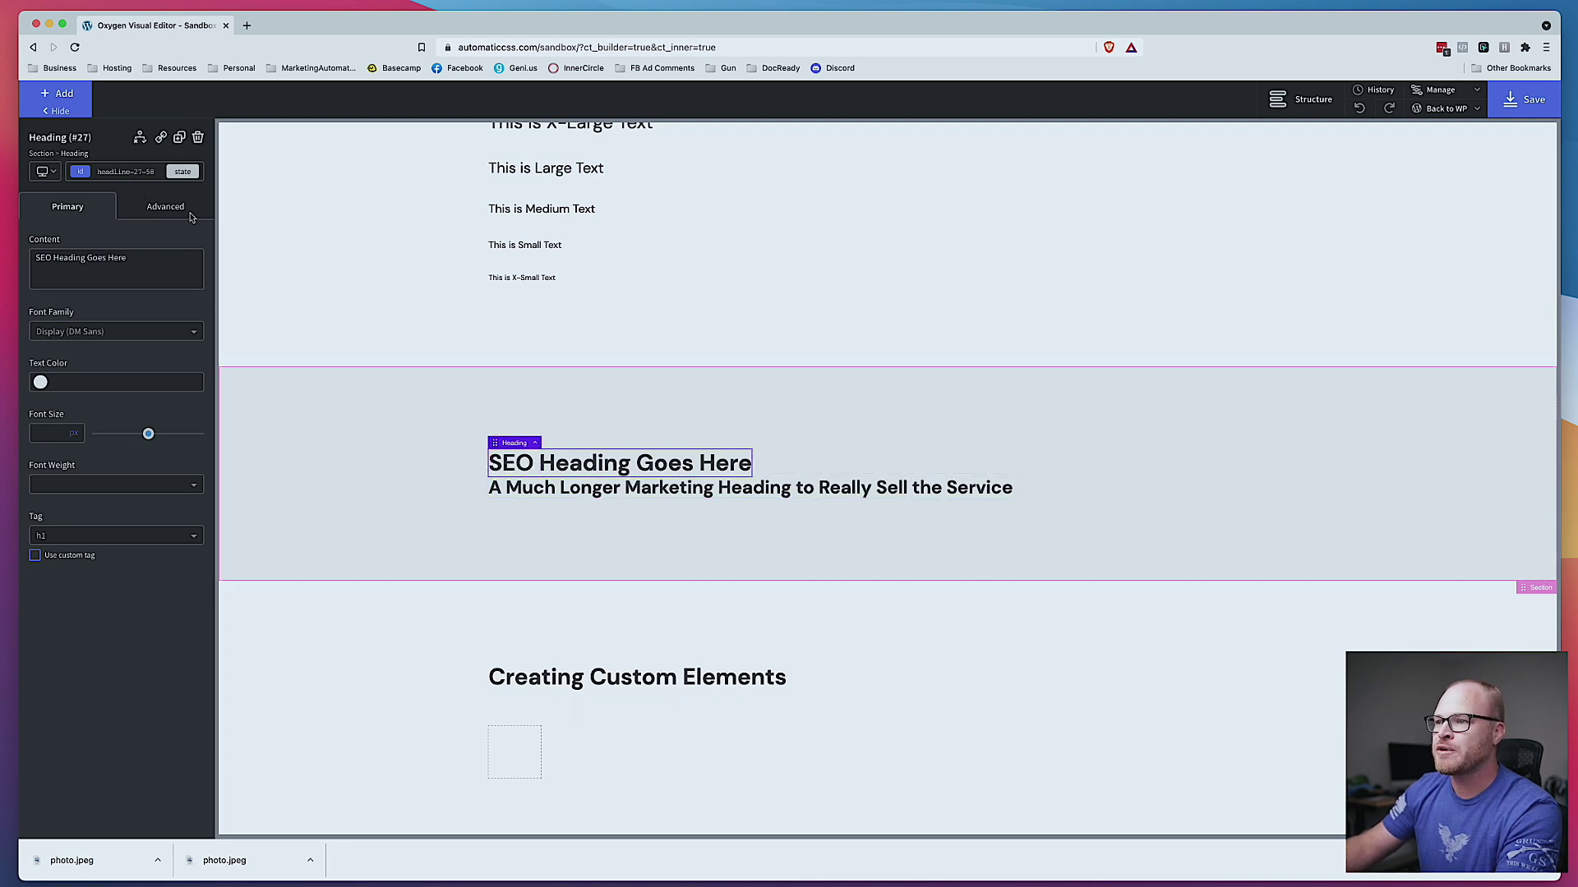
click(134, 172)
text(marketing-heading)
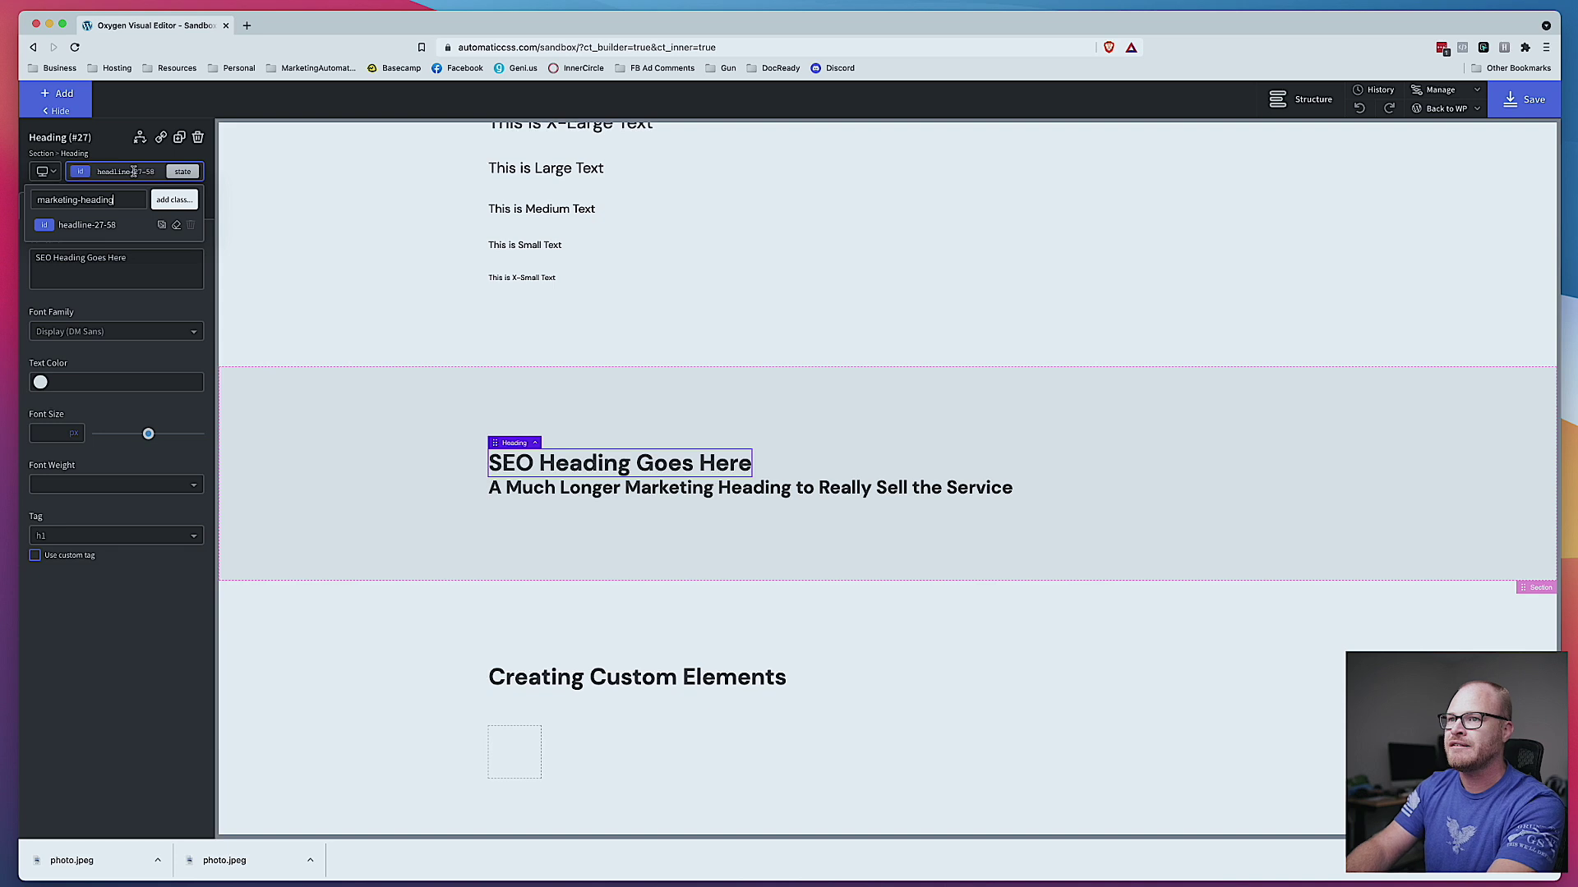
key(Return)
click(139, 171)
click(91, 217)
click(141, 171)
text(seo-heading)
key(Return)
- Add the marketing-heading class to the longer subheading, then review the h1's applied classes
click(616, 493)
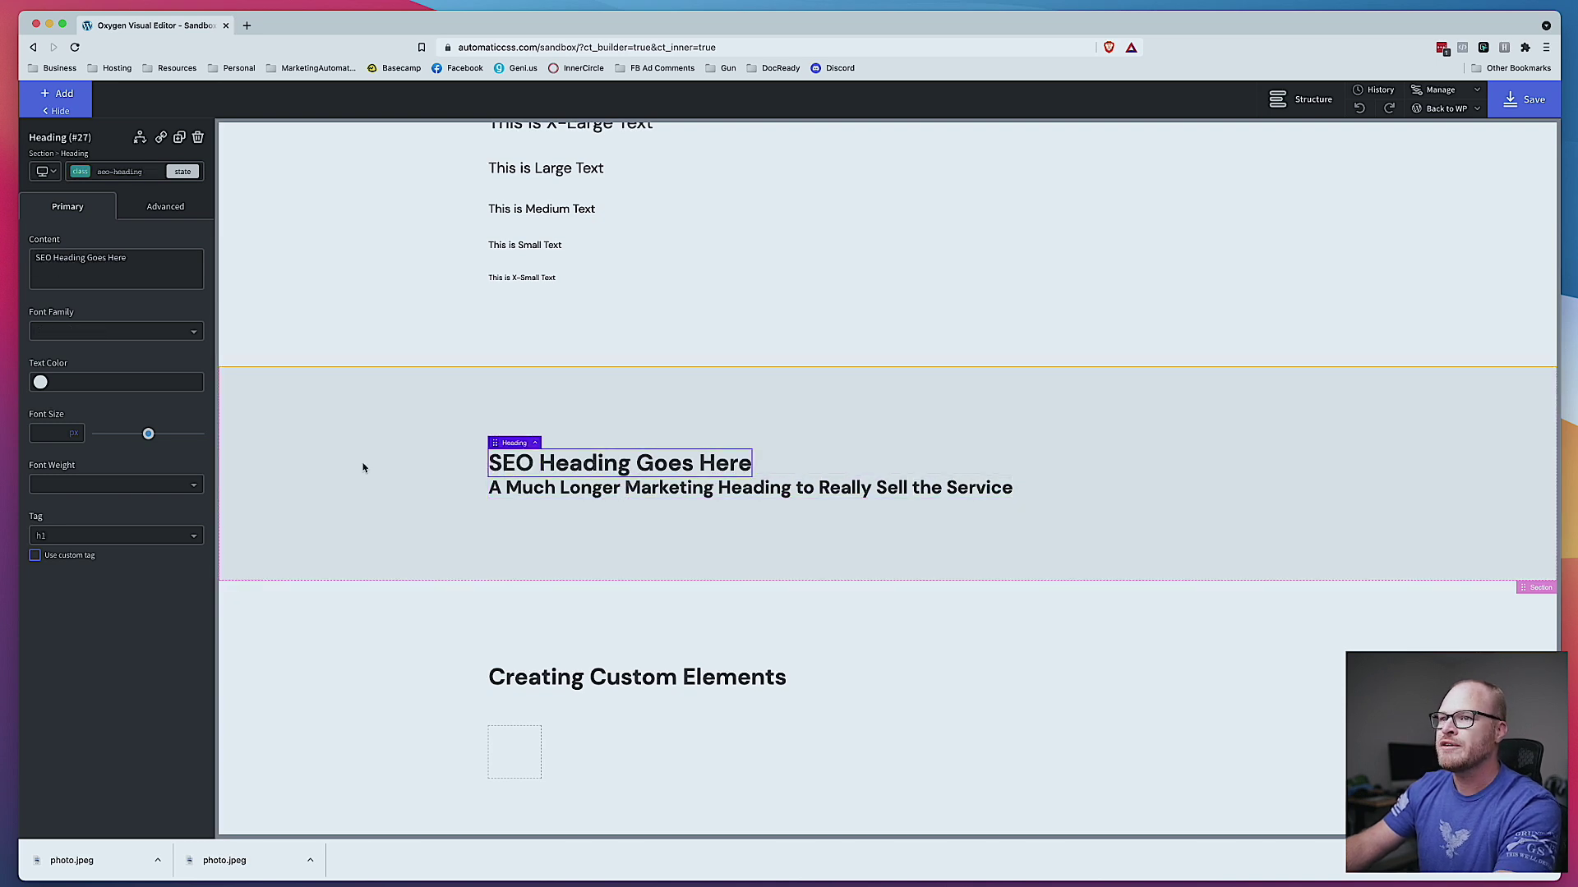
click(150, 174)
text(marketing-heading)
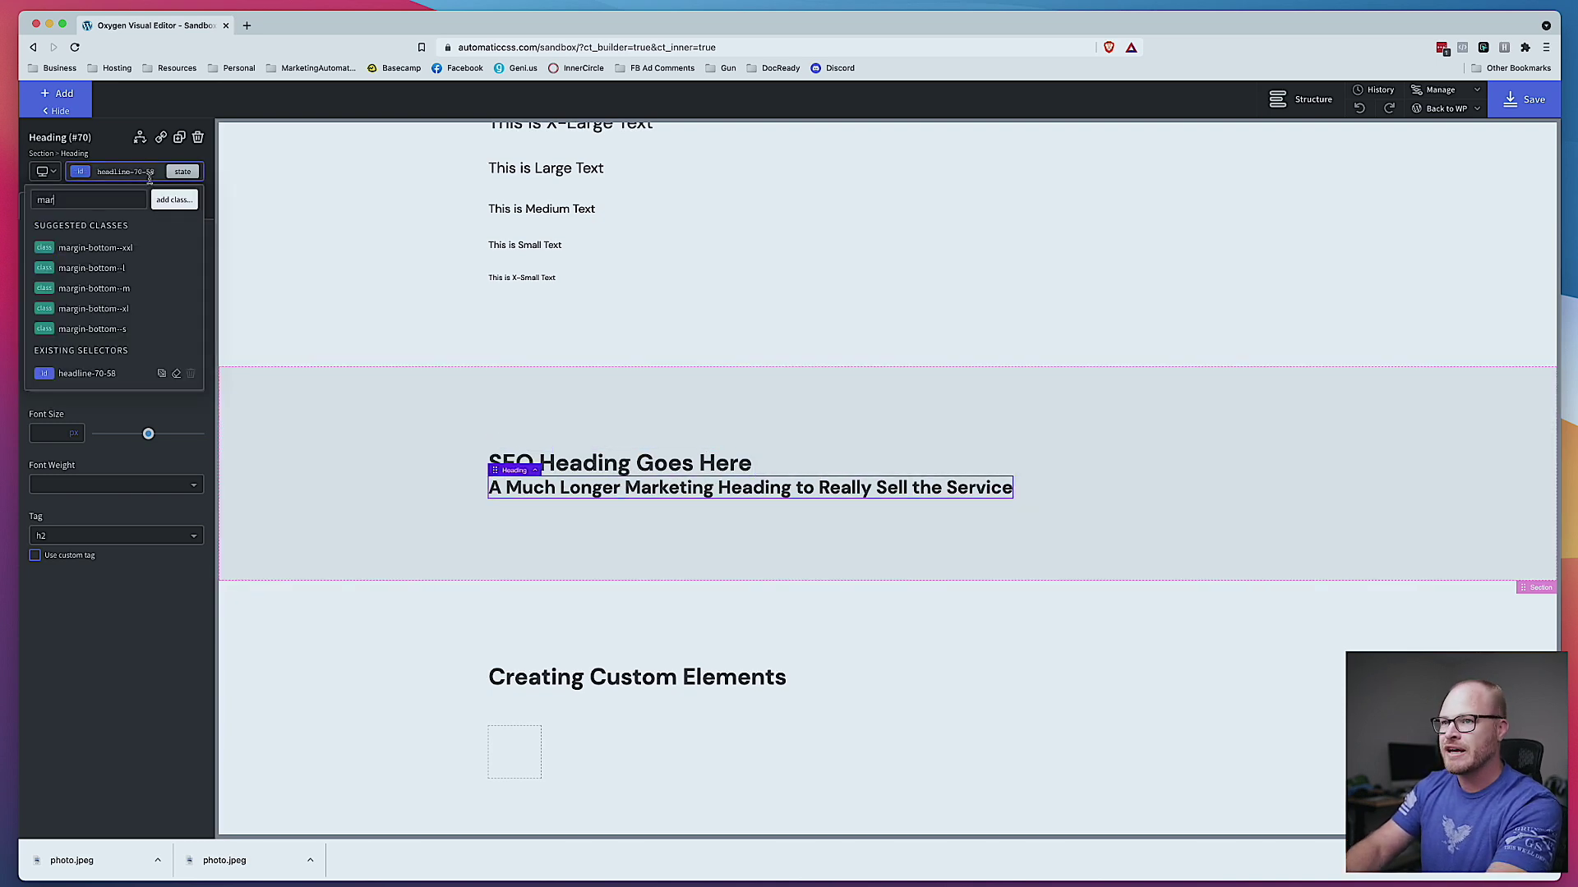
key(Return)
click(649, 462)
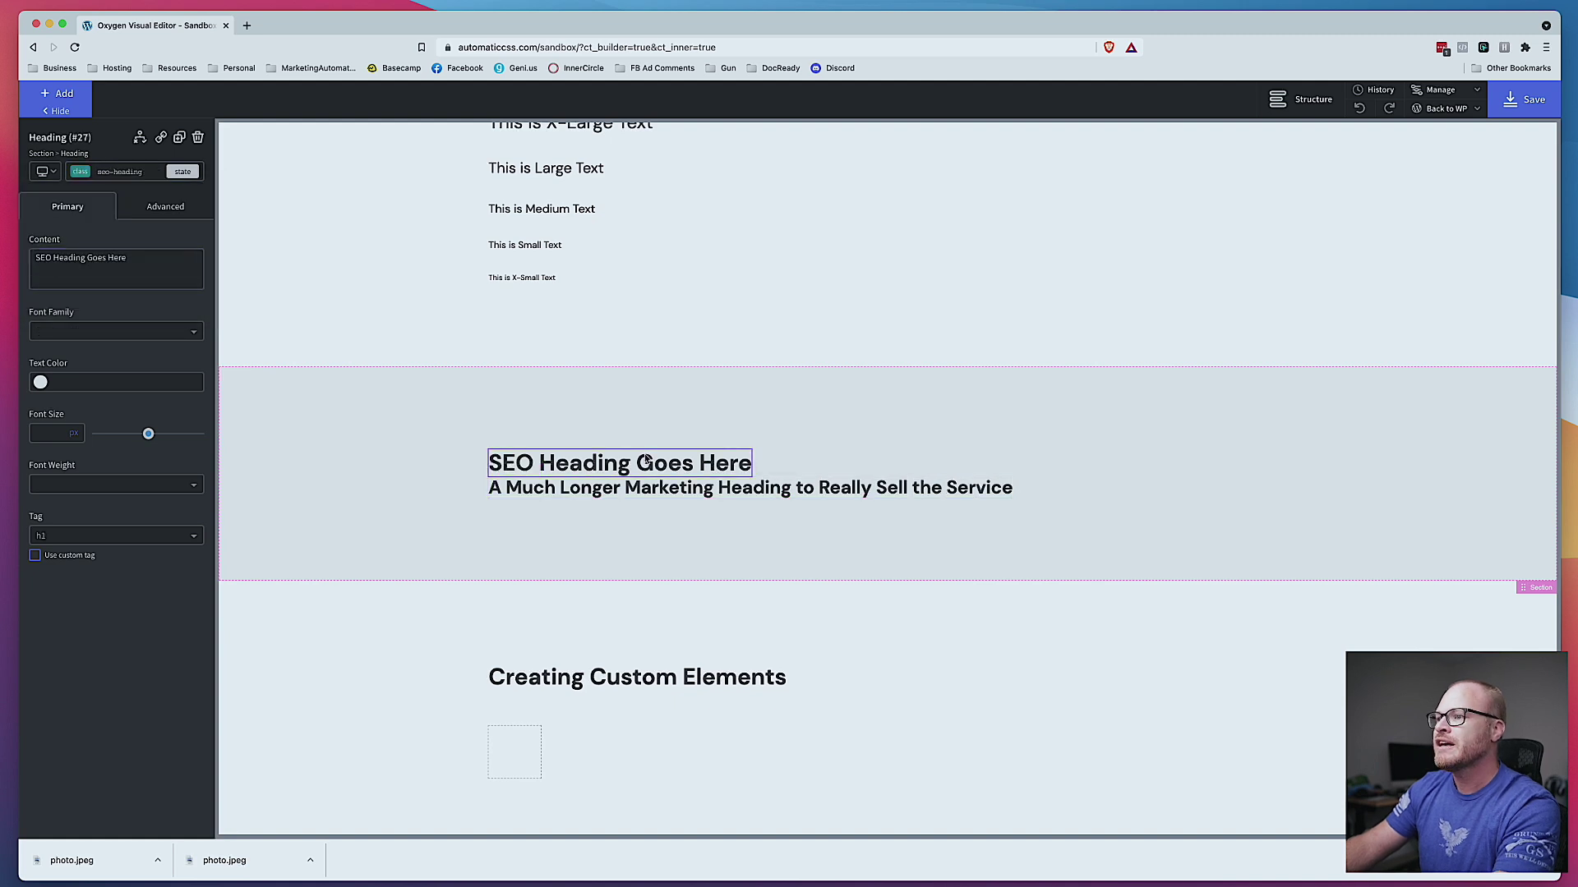
click(124, 172)
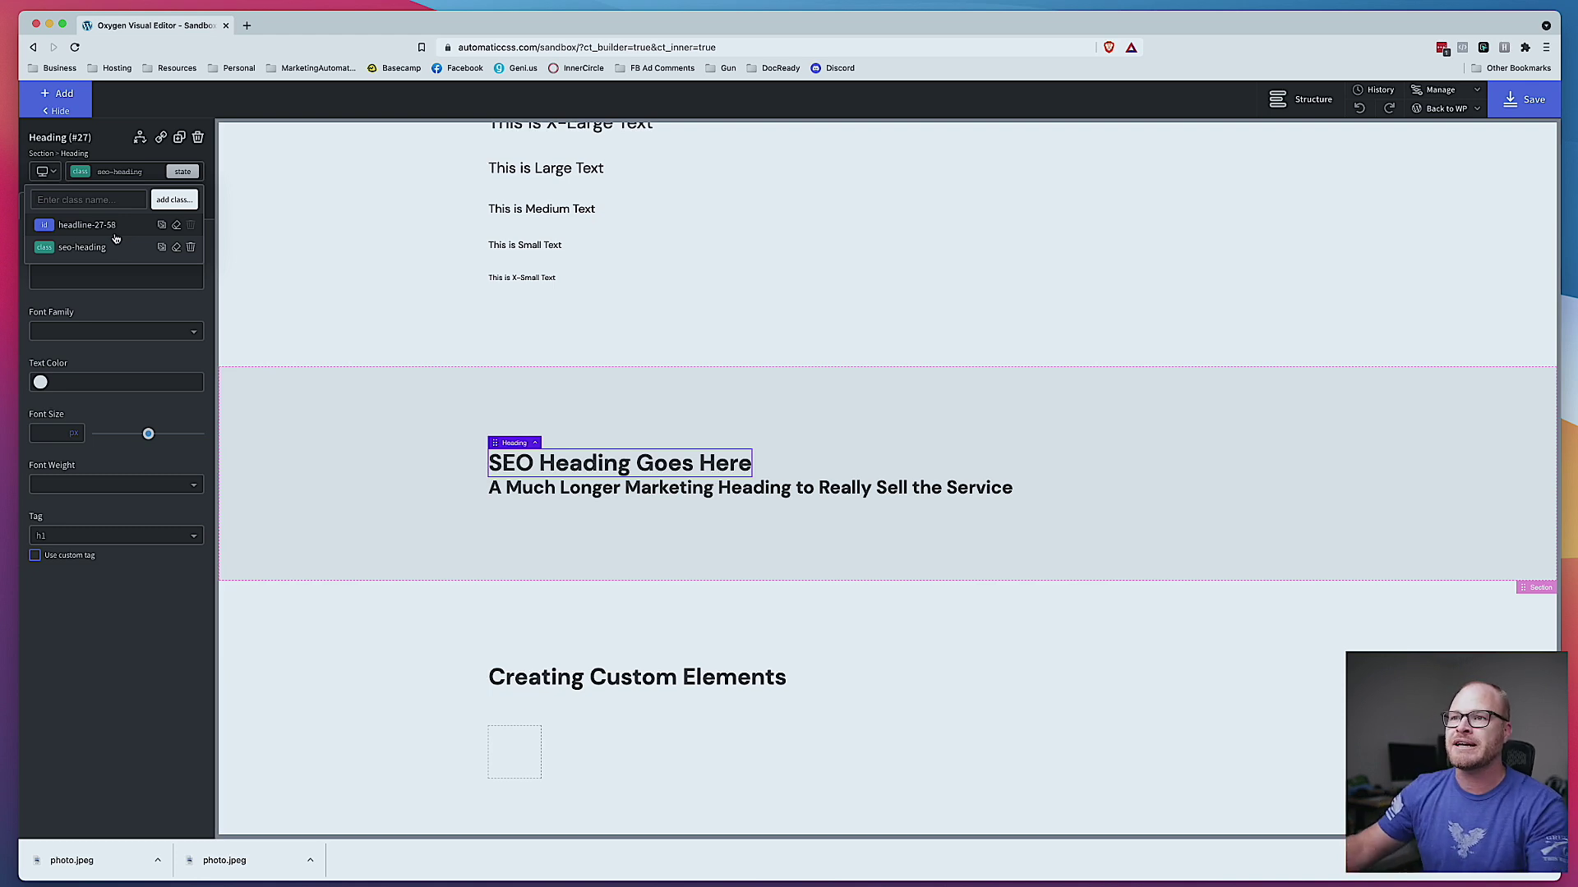
click(81, 247)
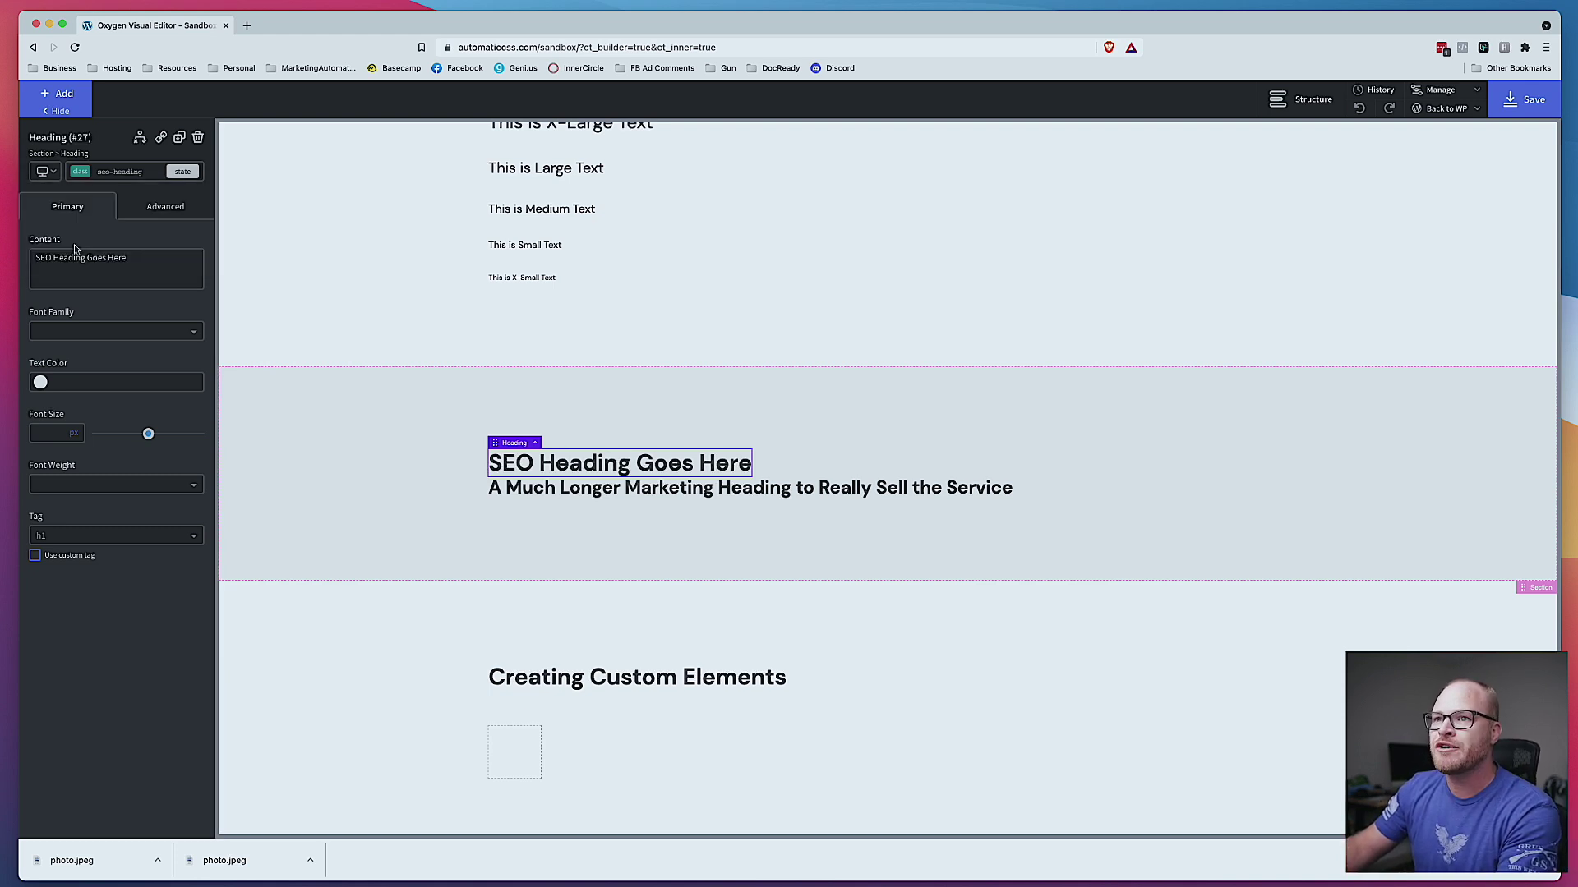
click(156, 207)
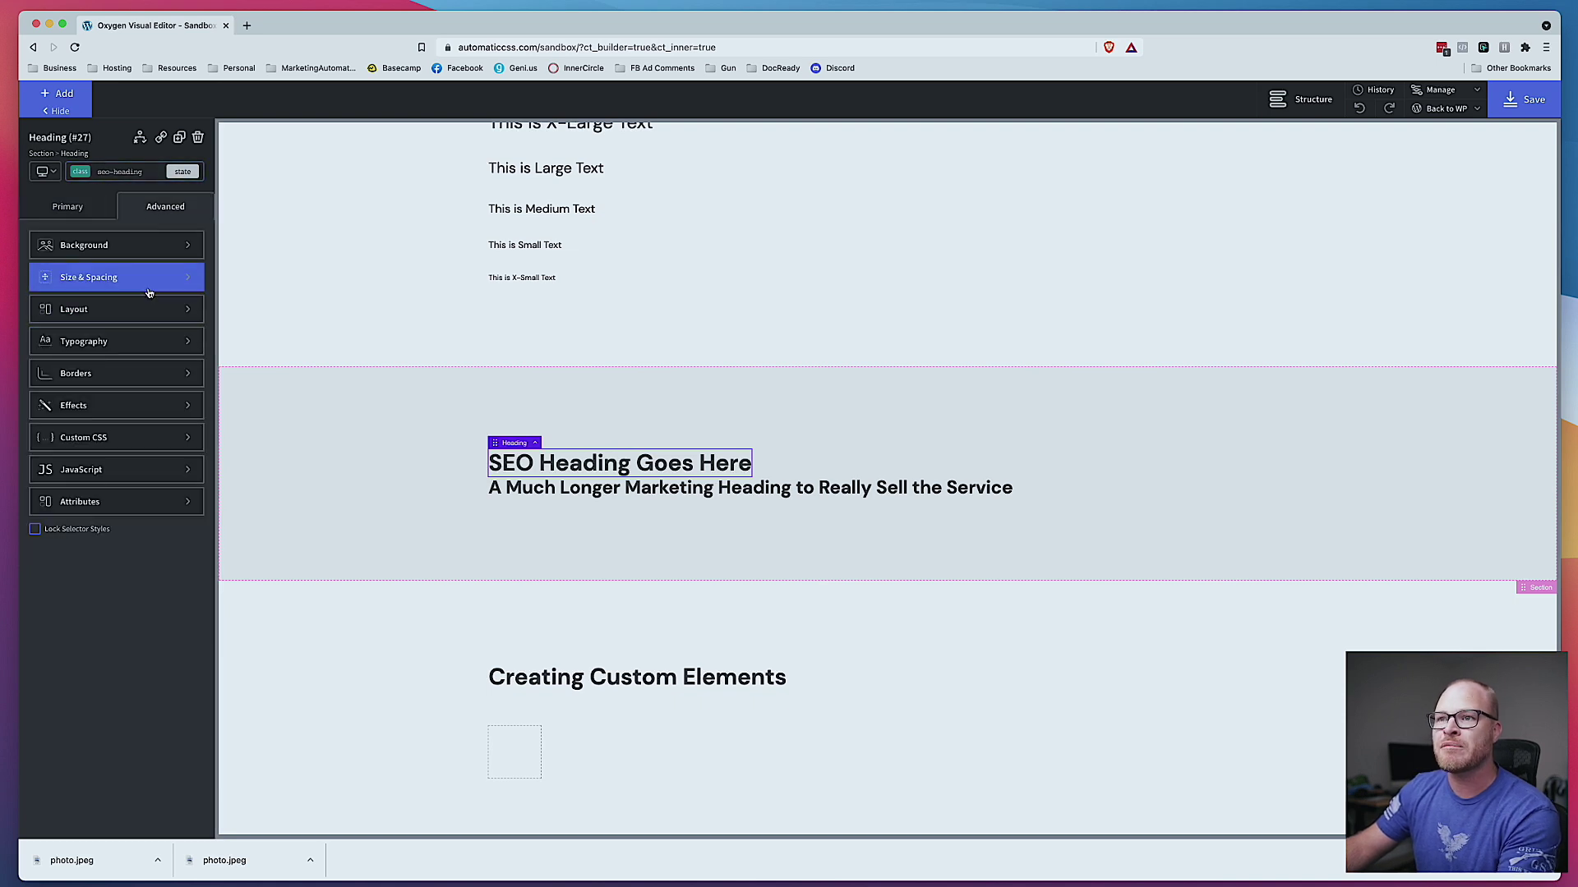
click(148, 341)
mouse_move(197, 299)
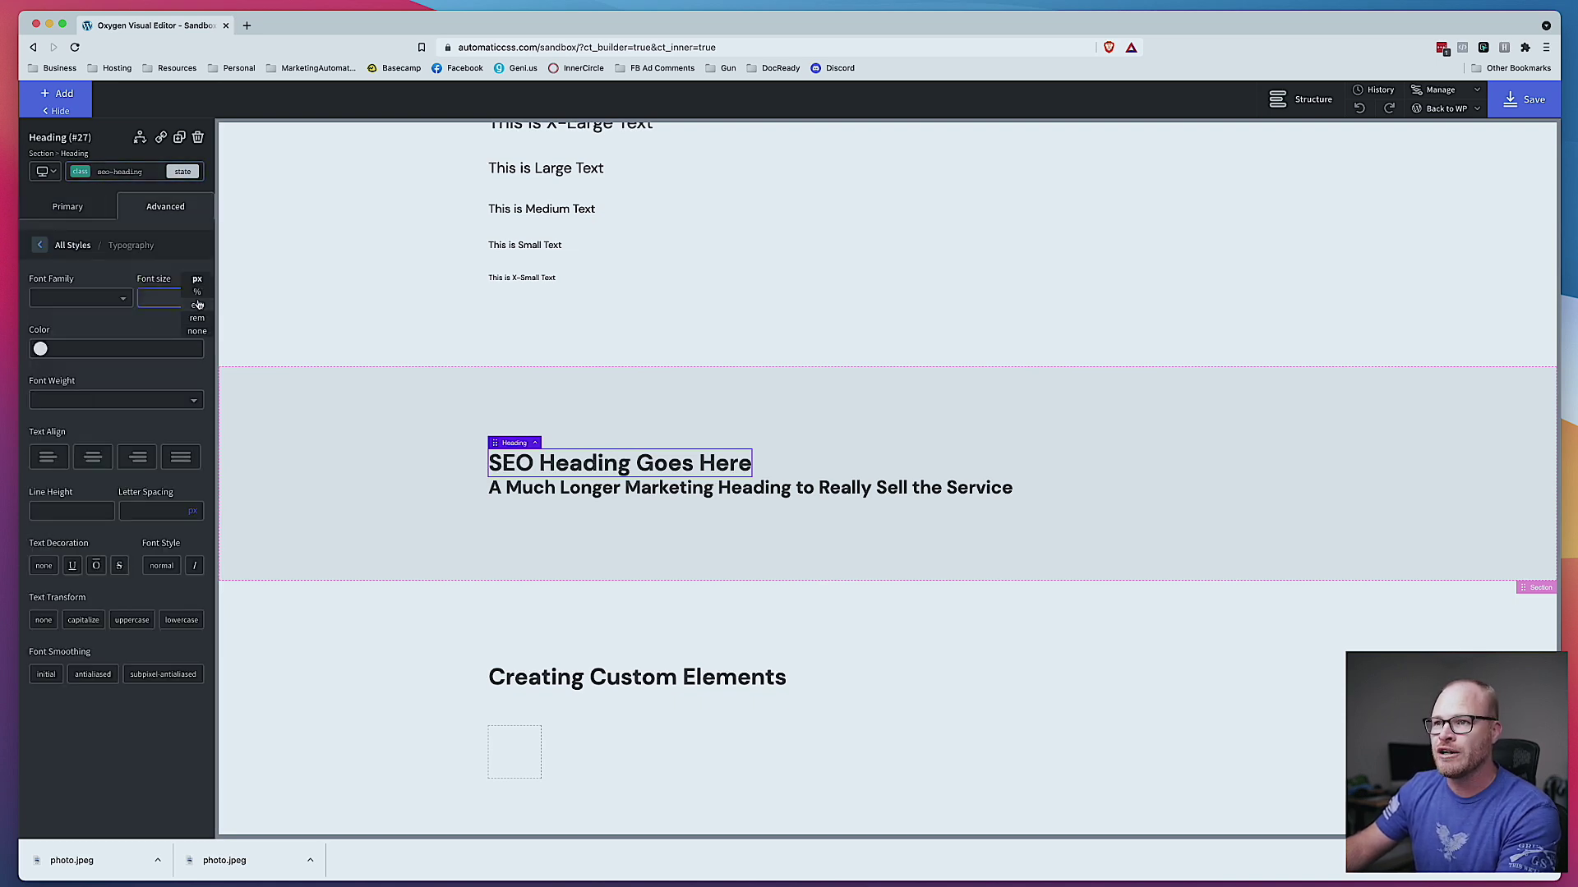
click(198, 330)
click(170, 301)
text(var(--text)
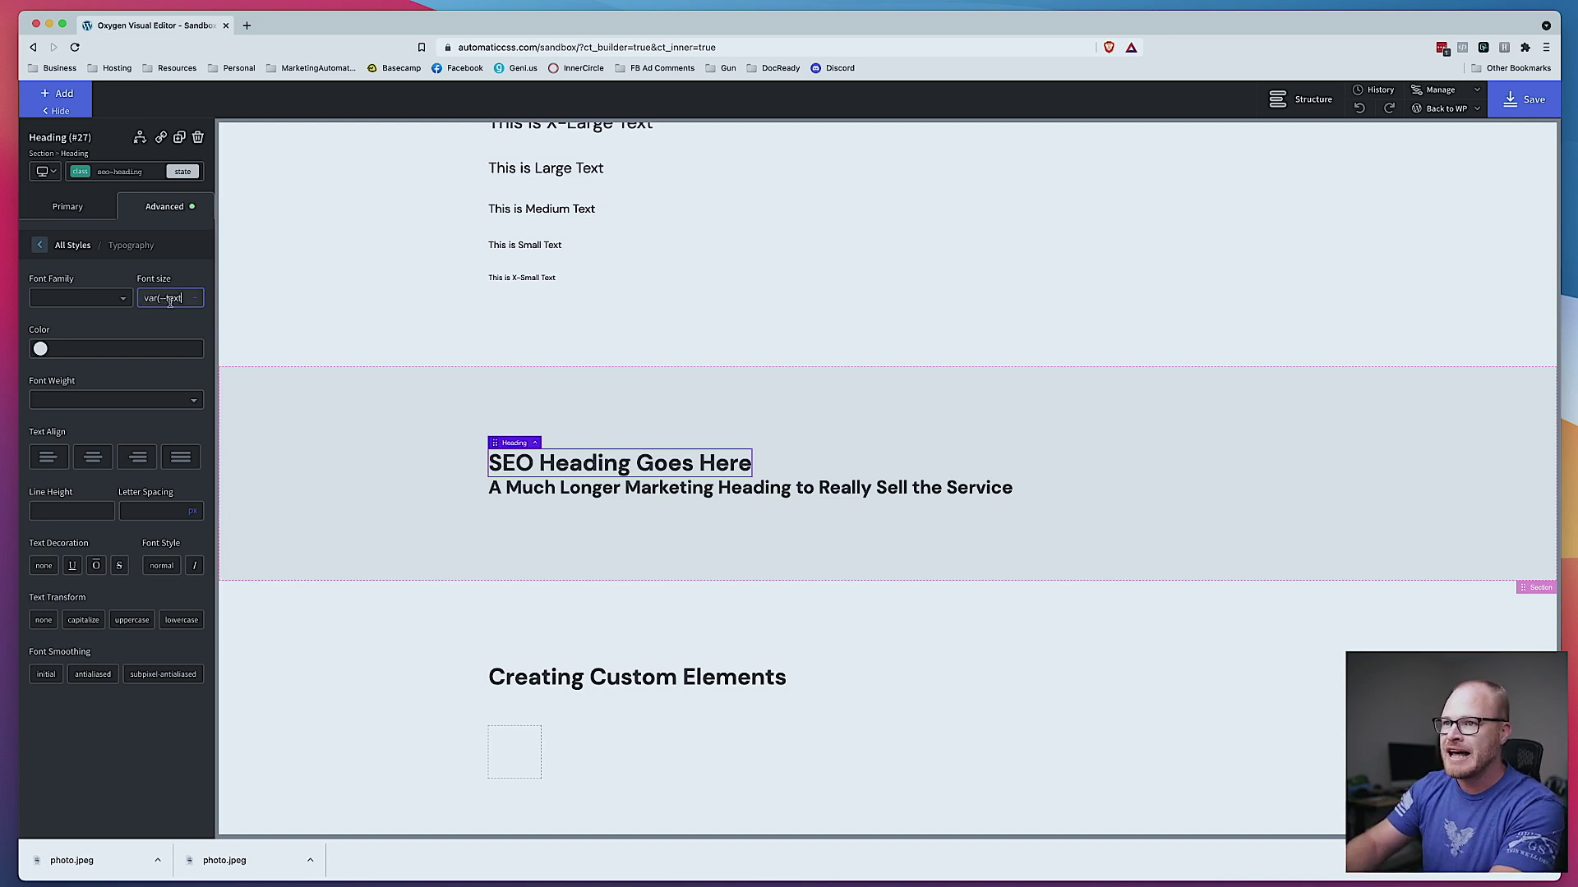
text(-s)
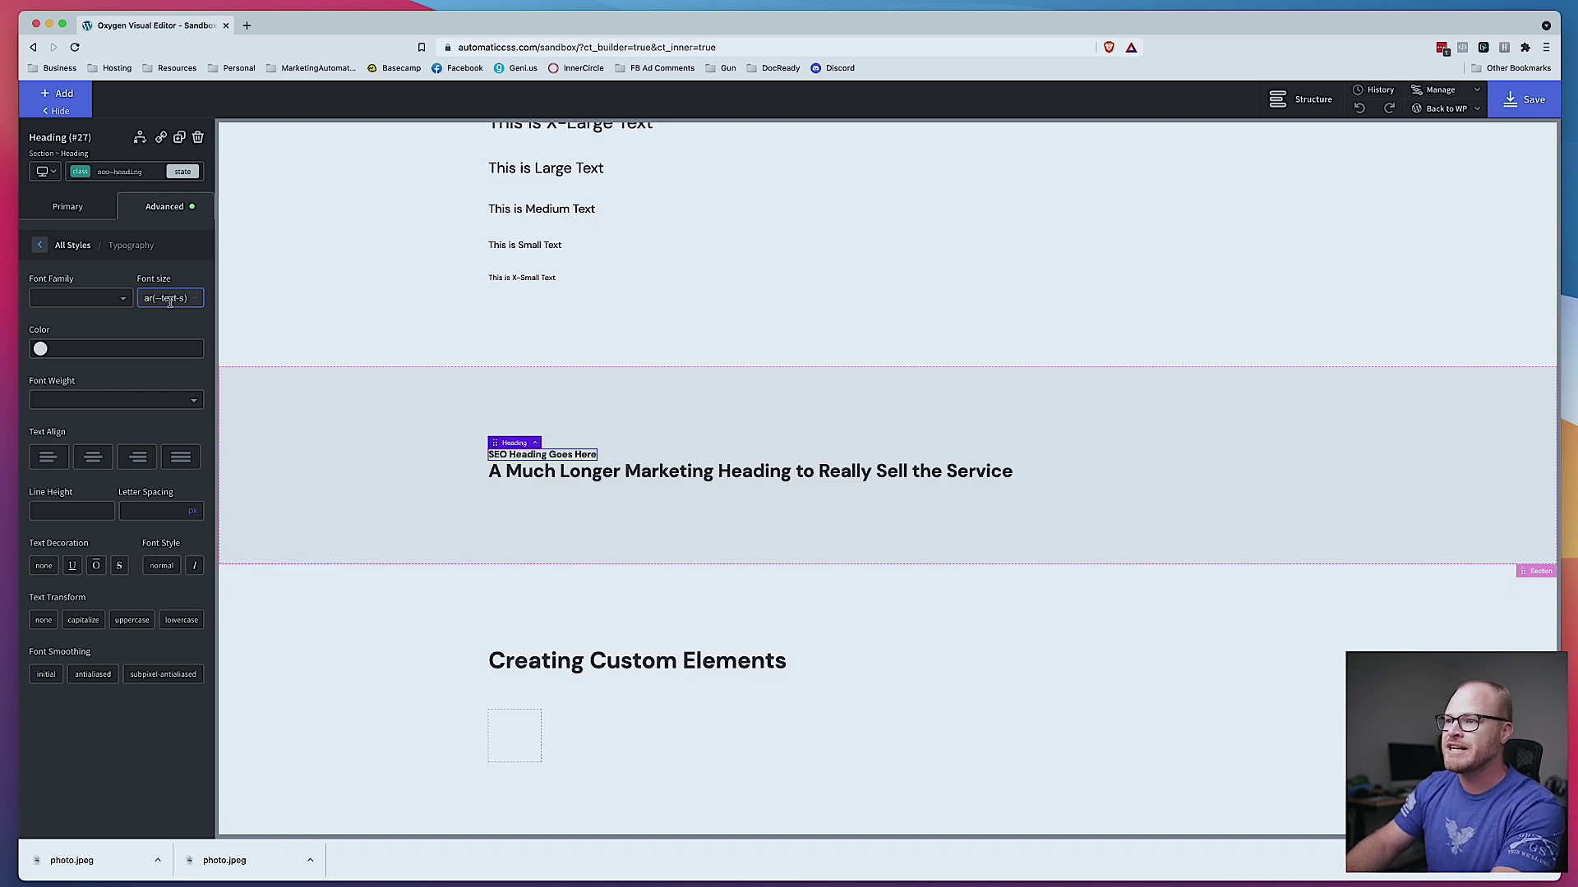
text())
key(BackSpace)
key(BackSpace)
text(m)
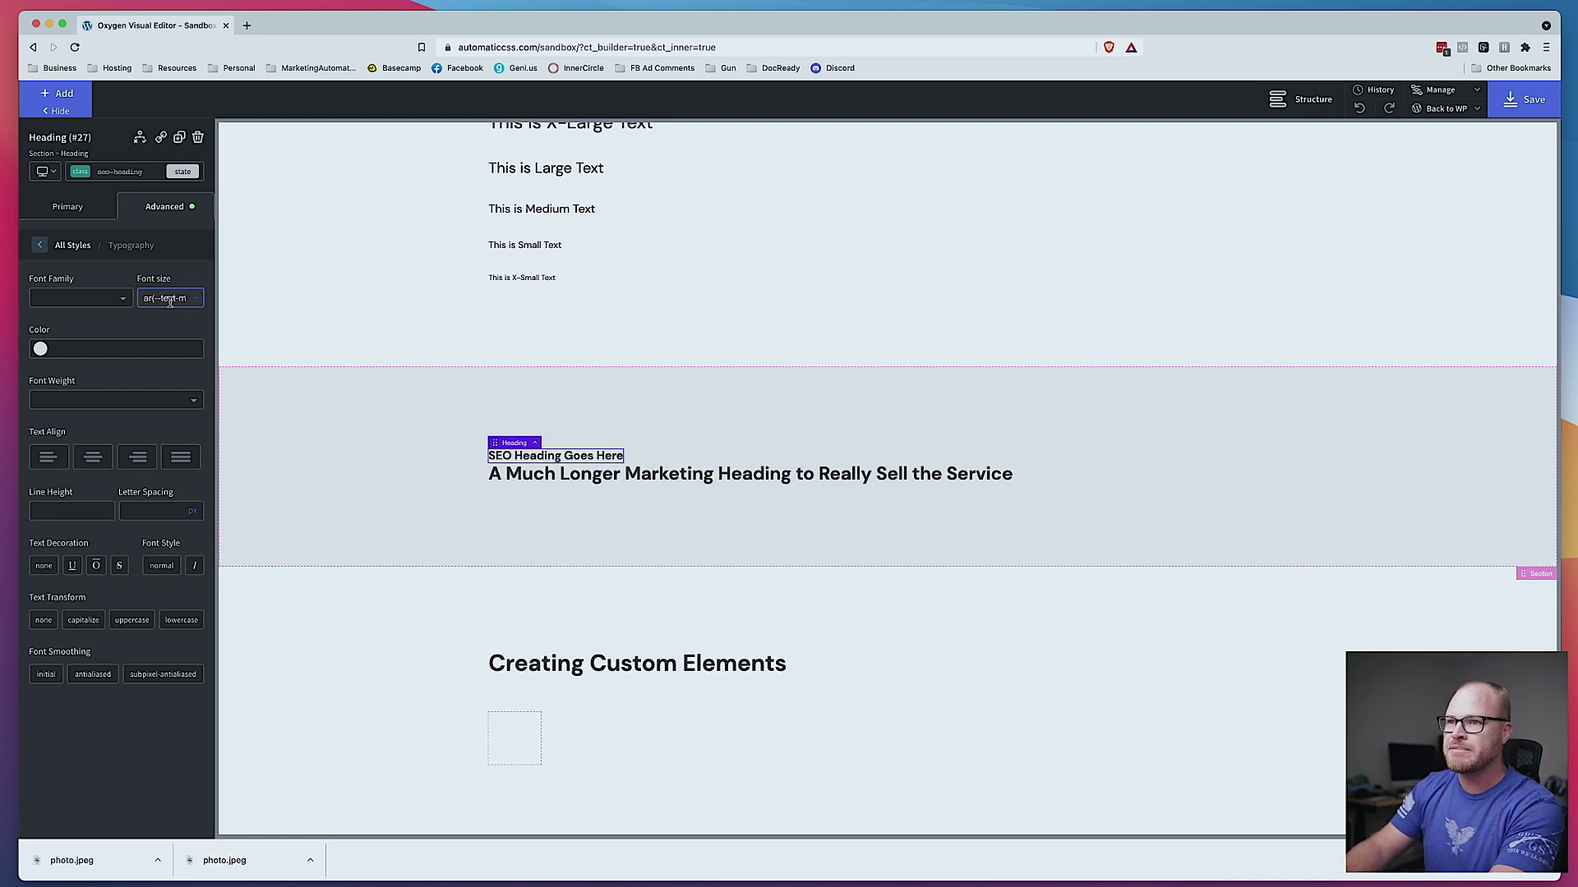
text())
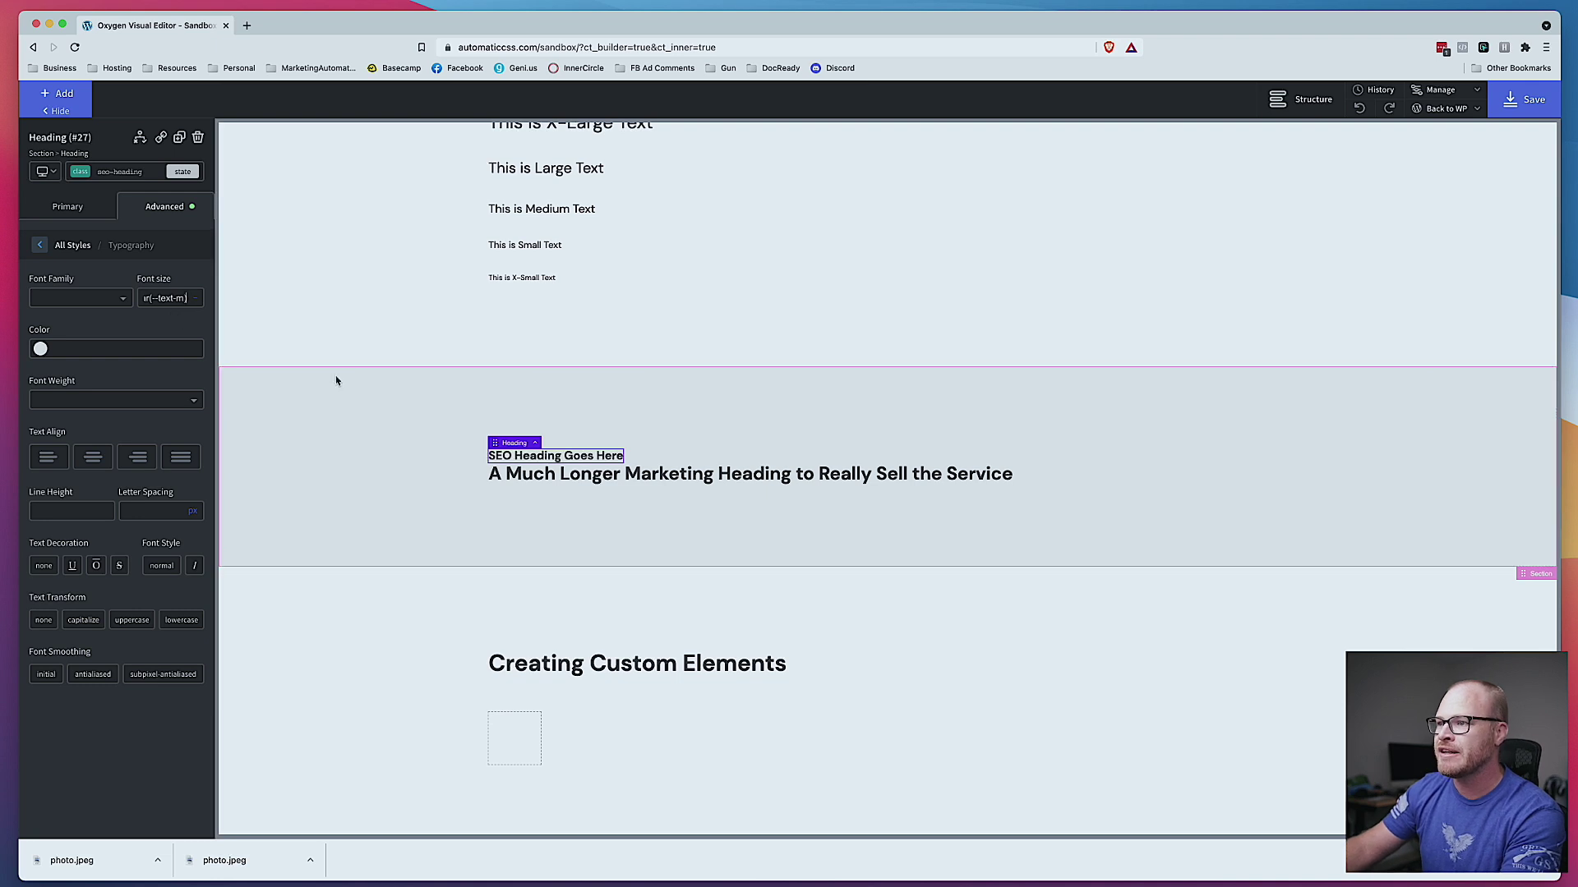
click(726, 496)
click(862, 473)
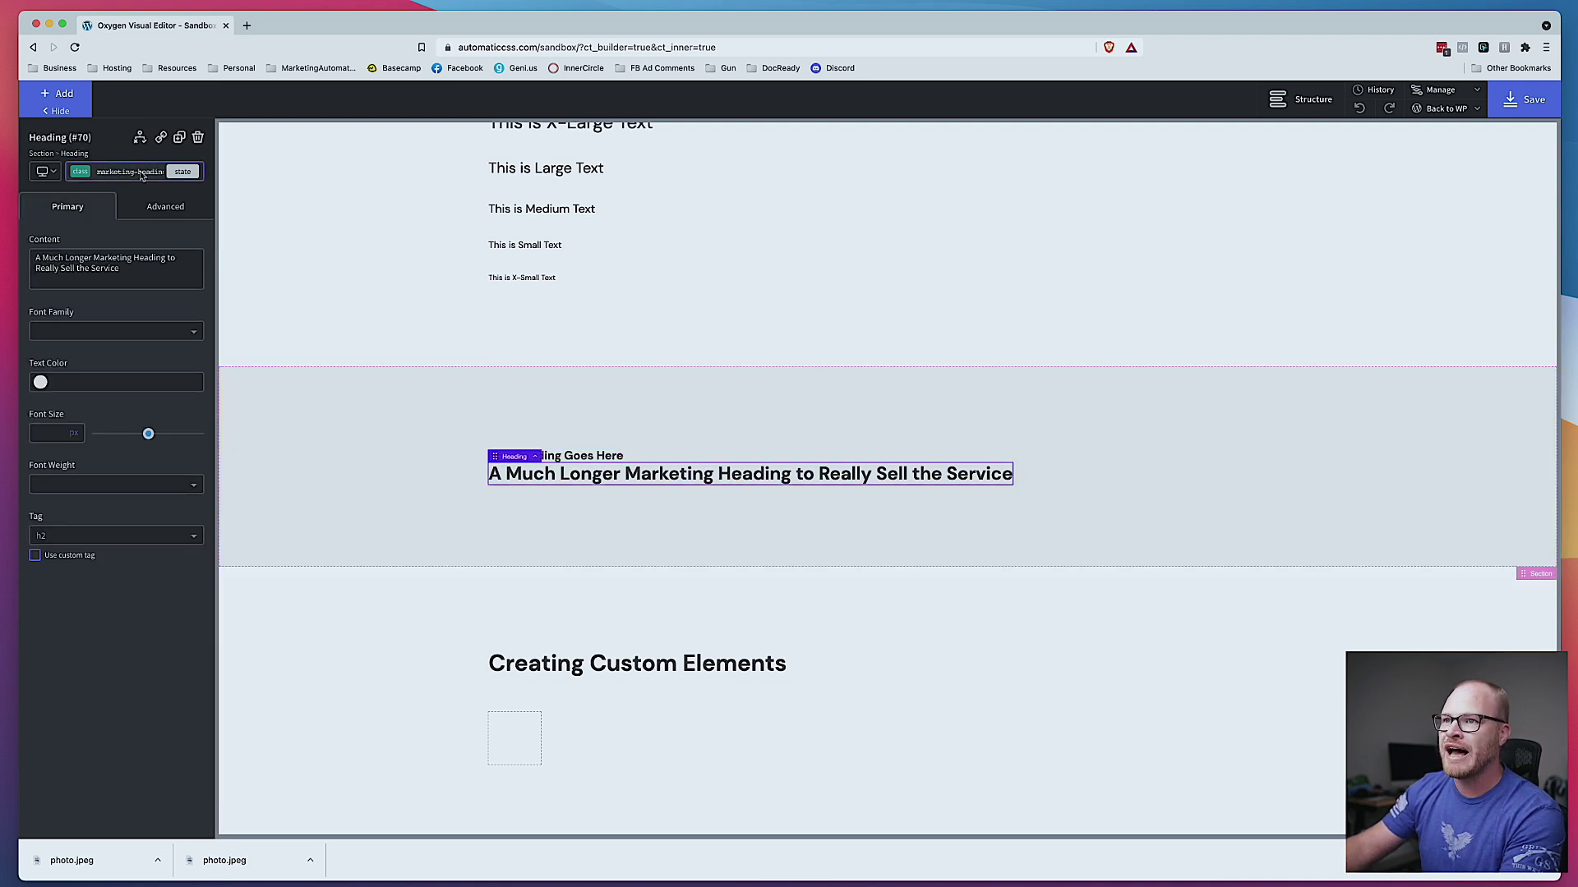
click(74, 433)
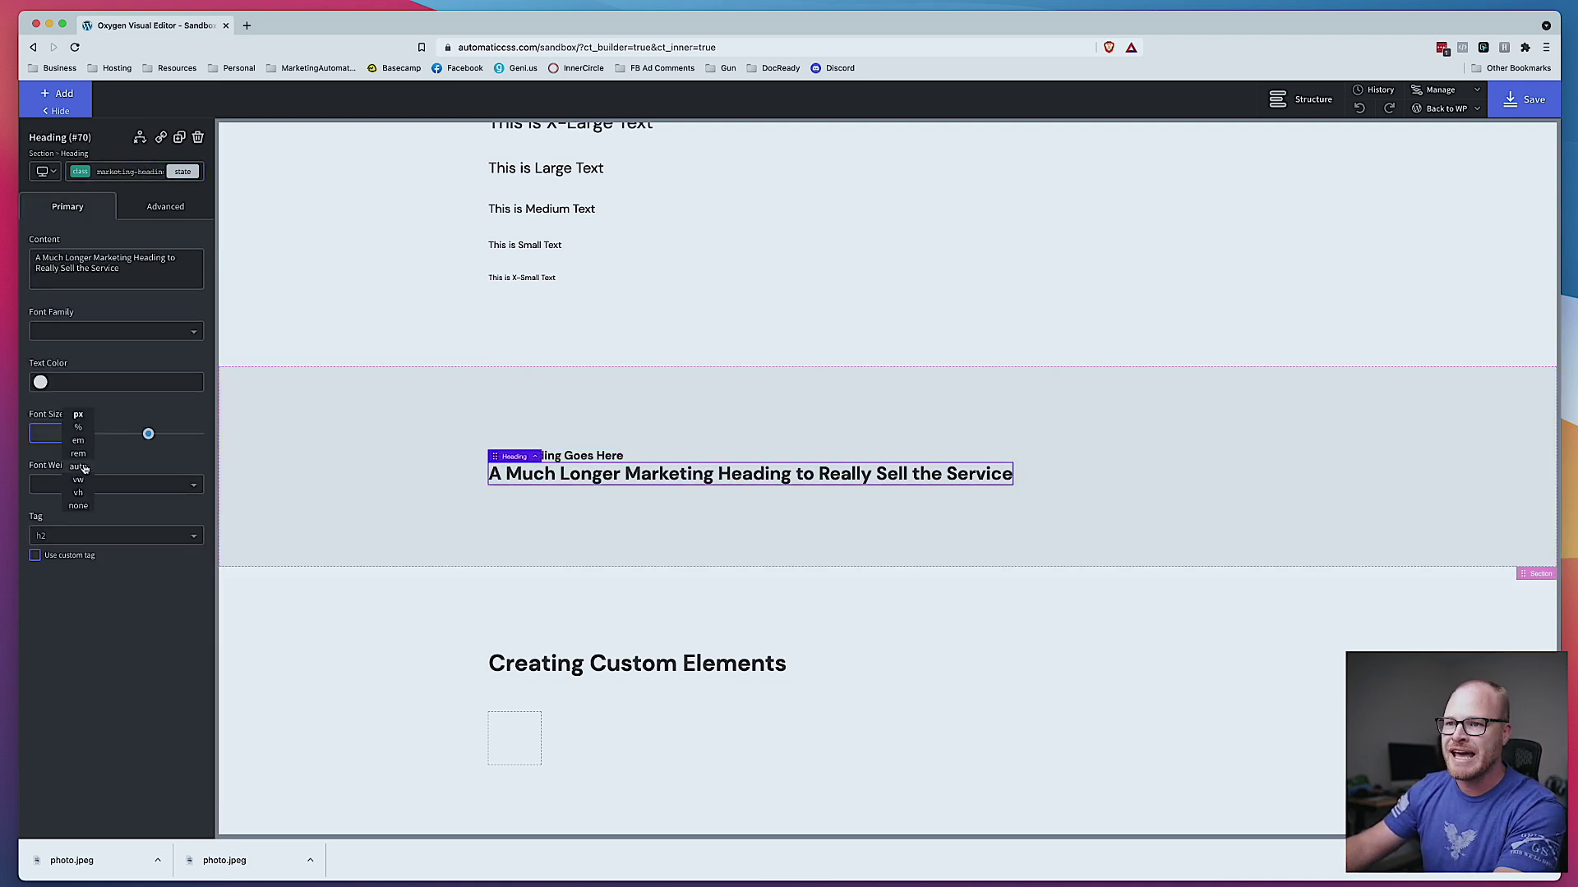
click(79, 498)
text(va)
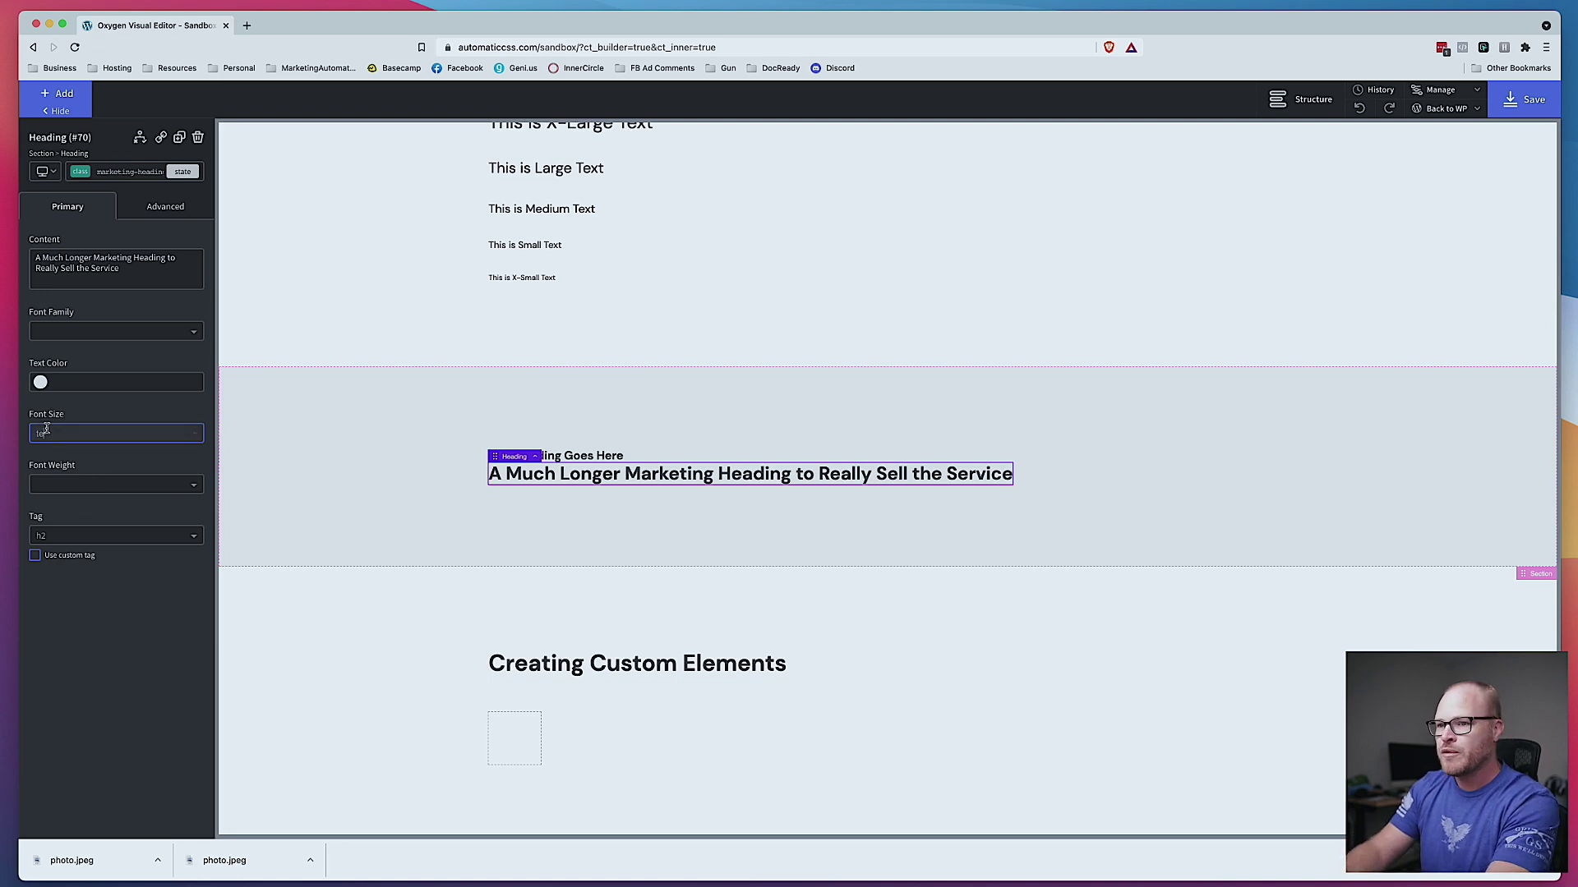
text(r(--text-xl)
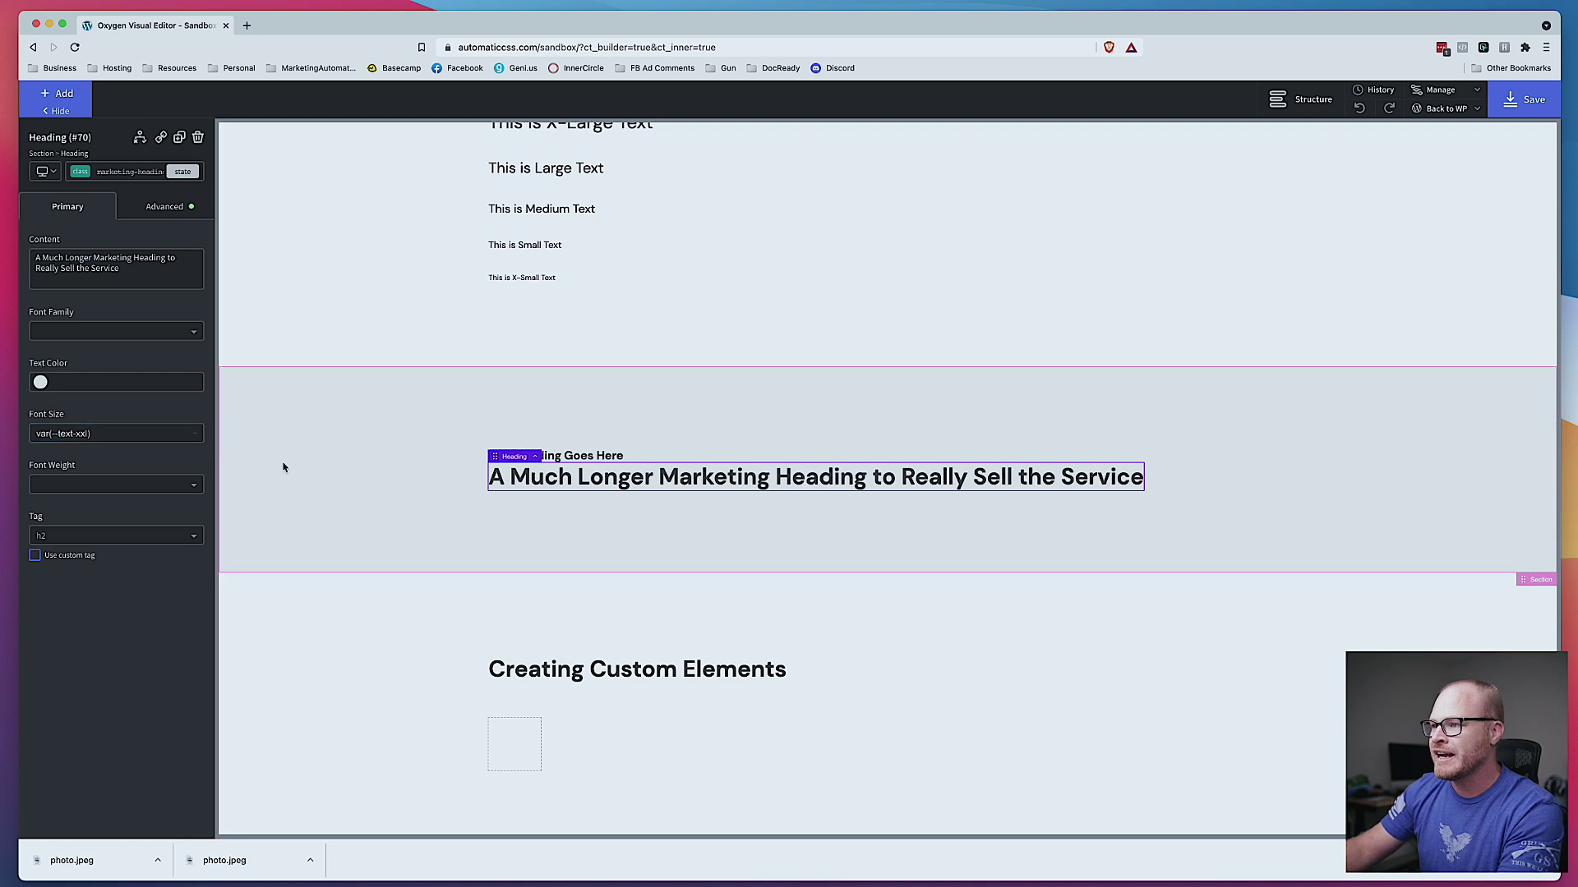
click(282, 461)
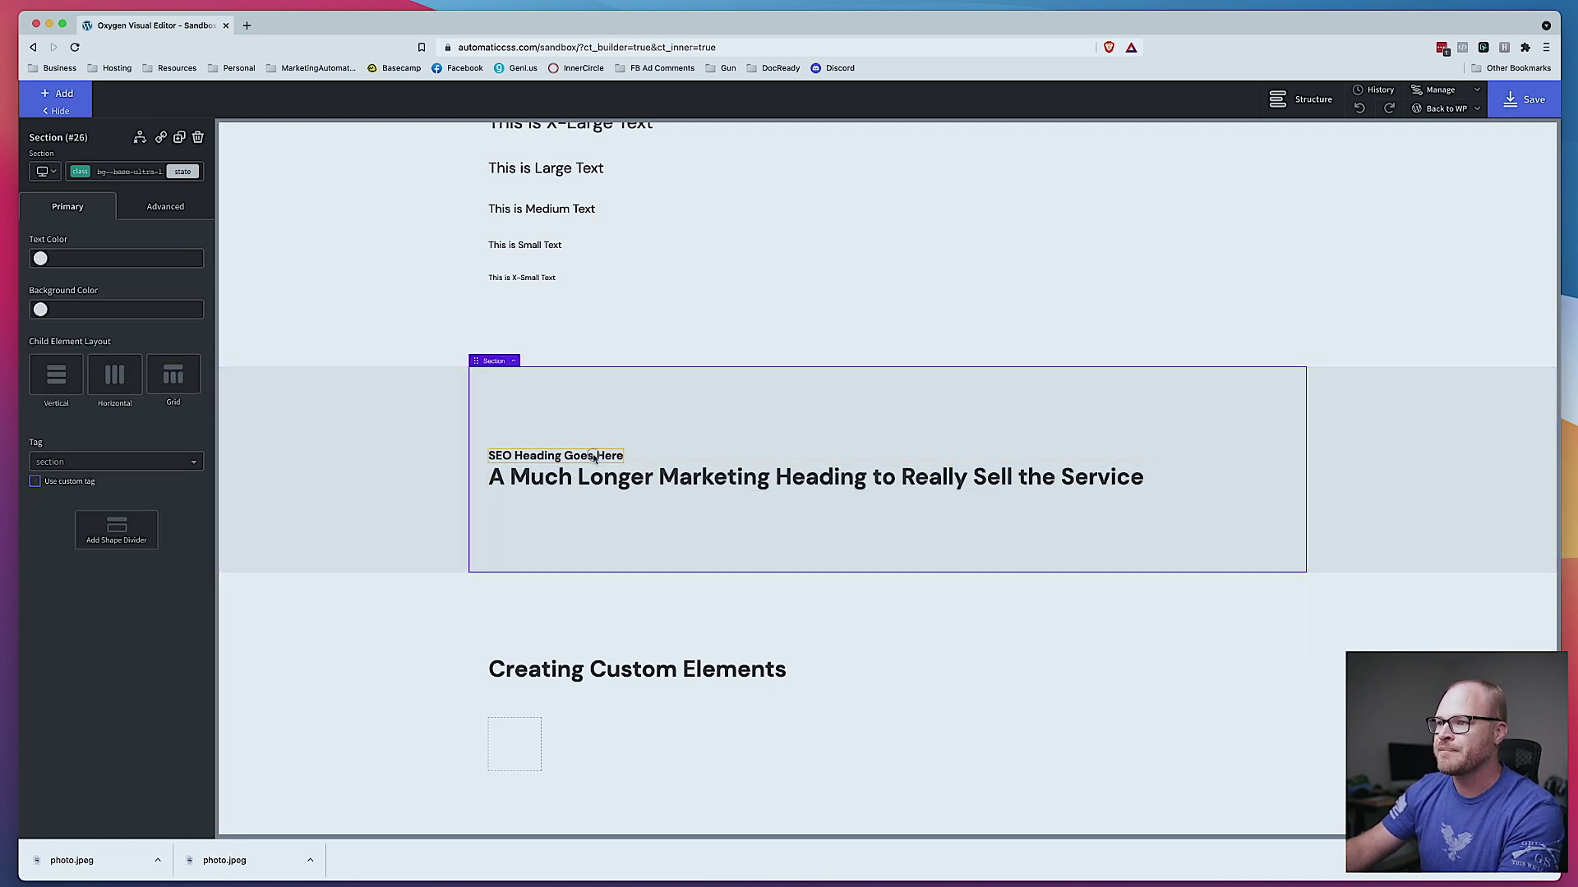
click(555, 455)
click(145, 174)
text(margin-)
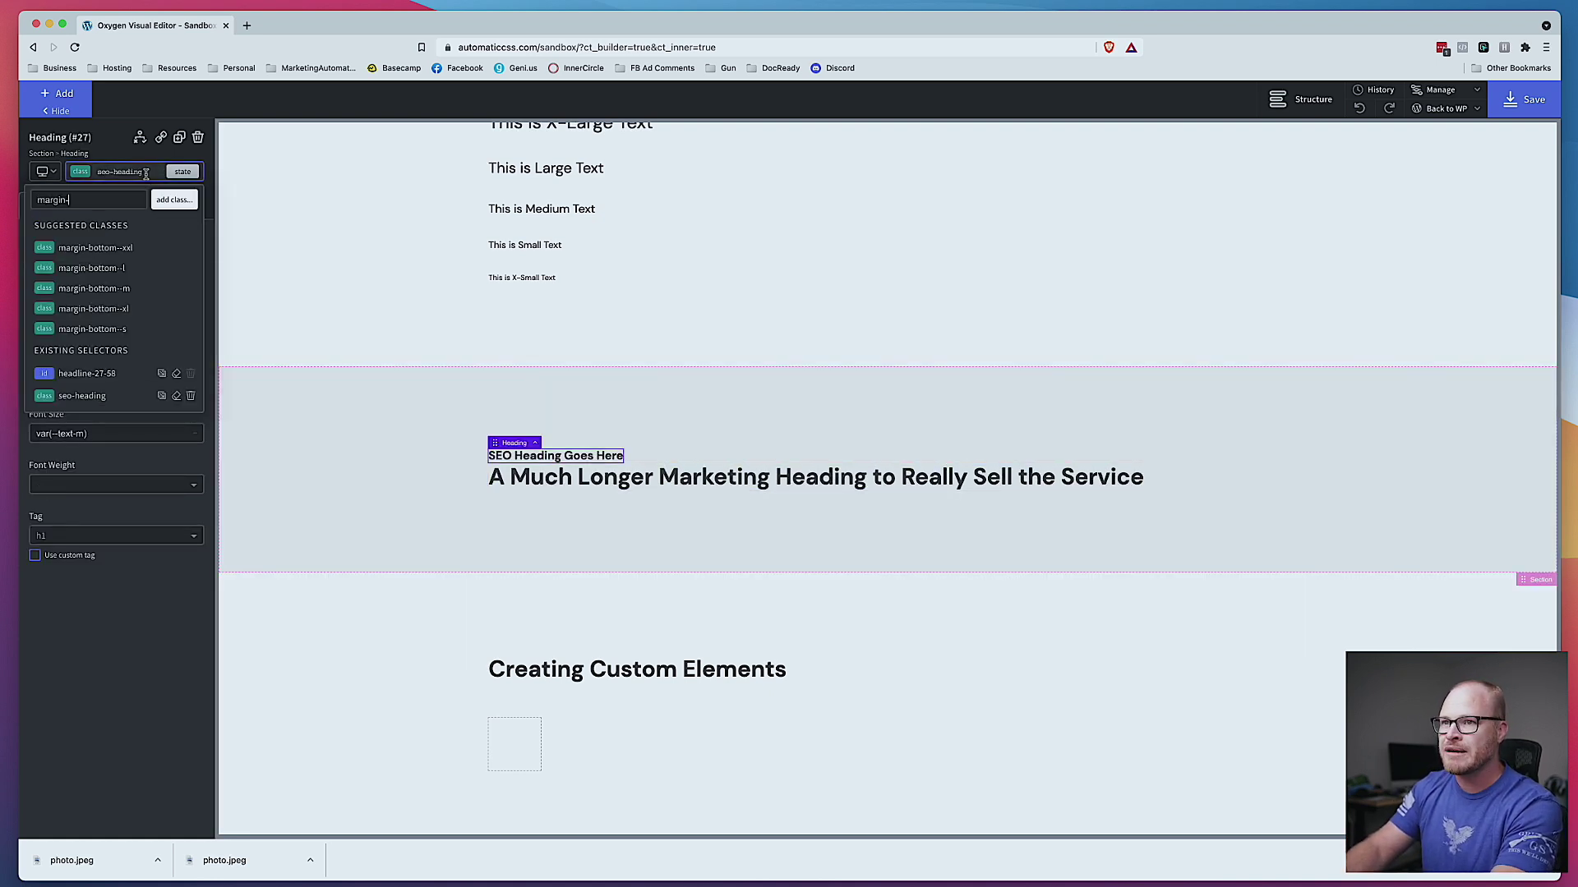
click(115, 329)
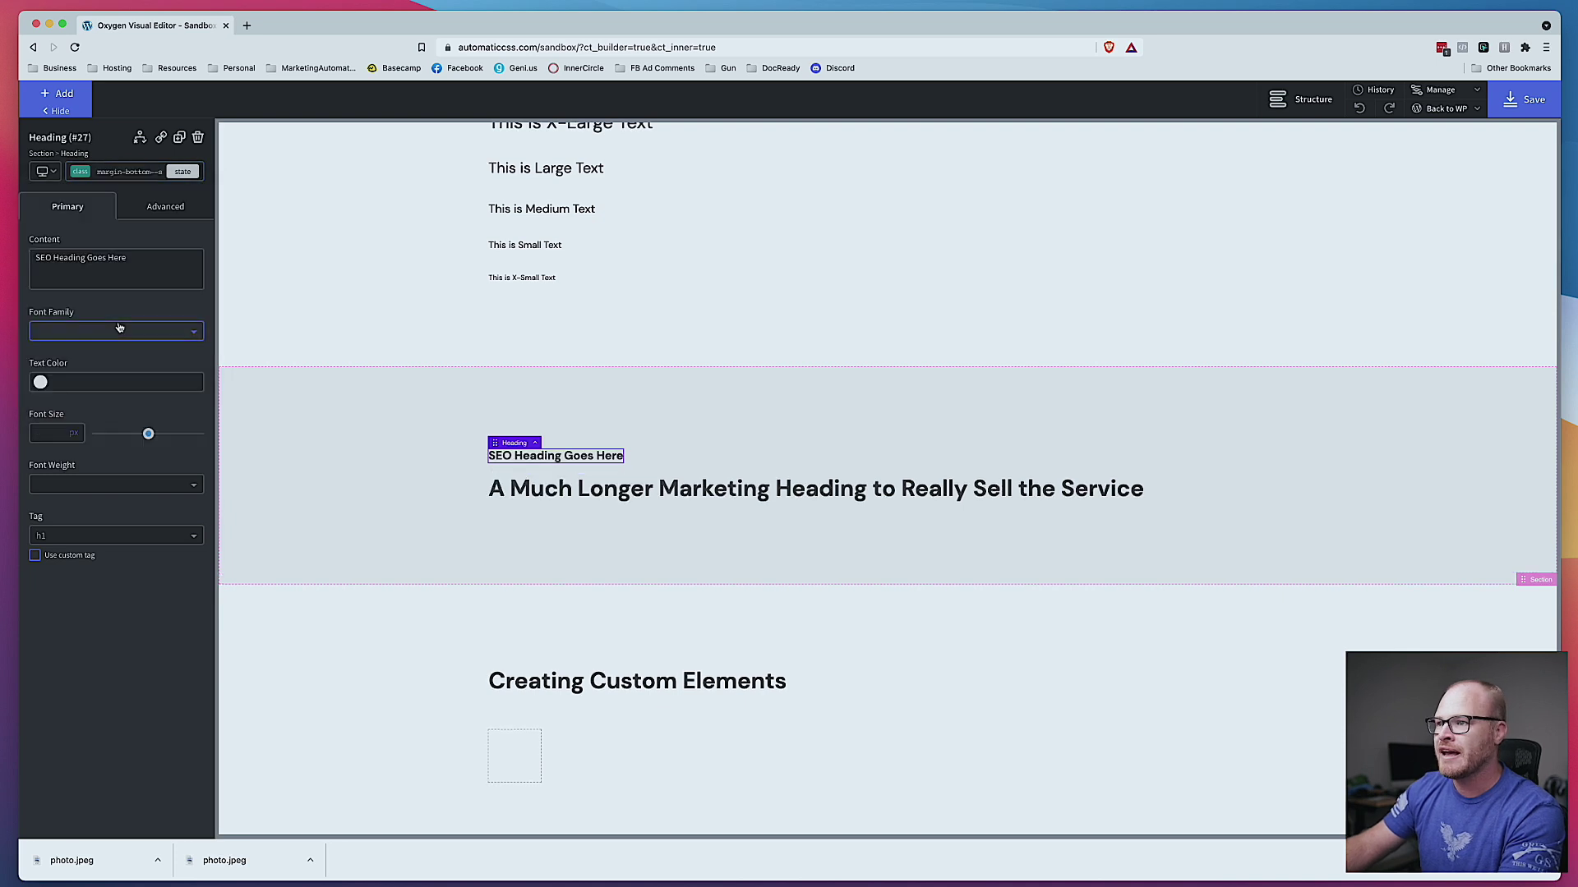
click(354, 477)
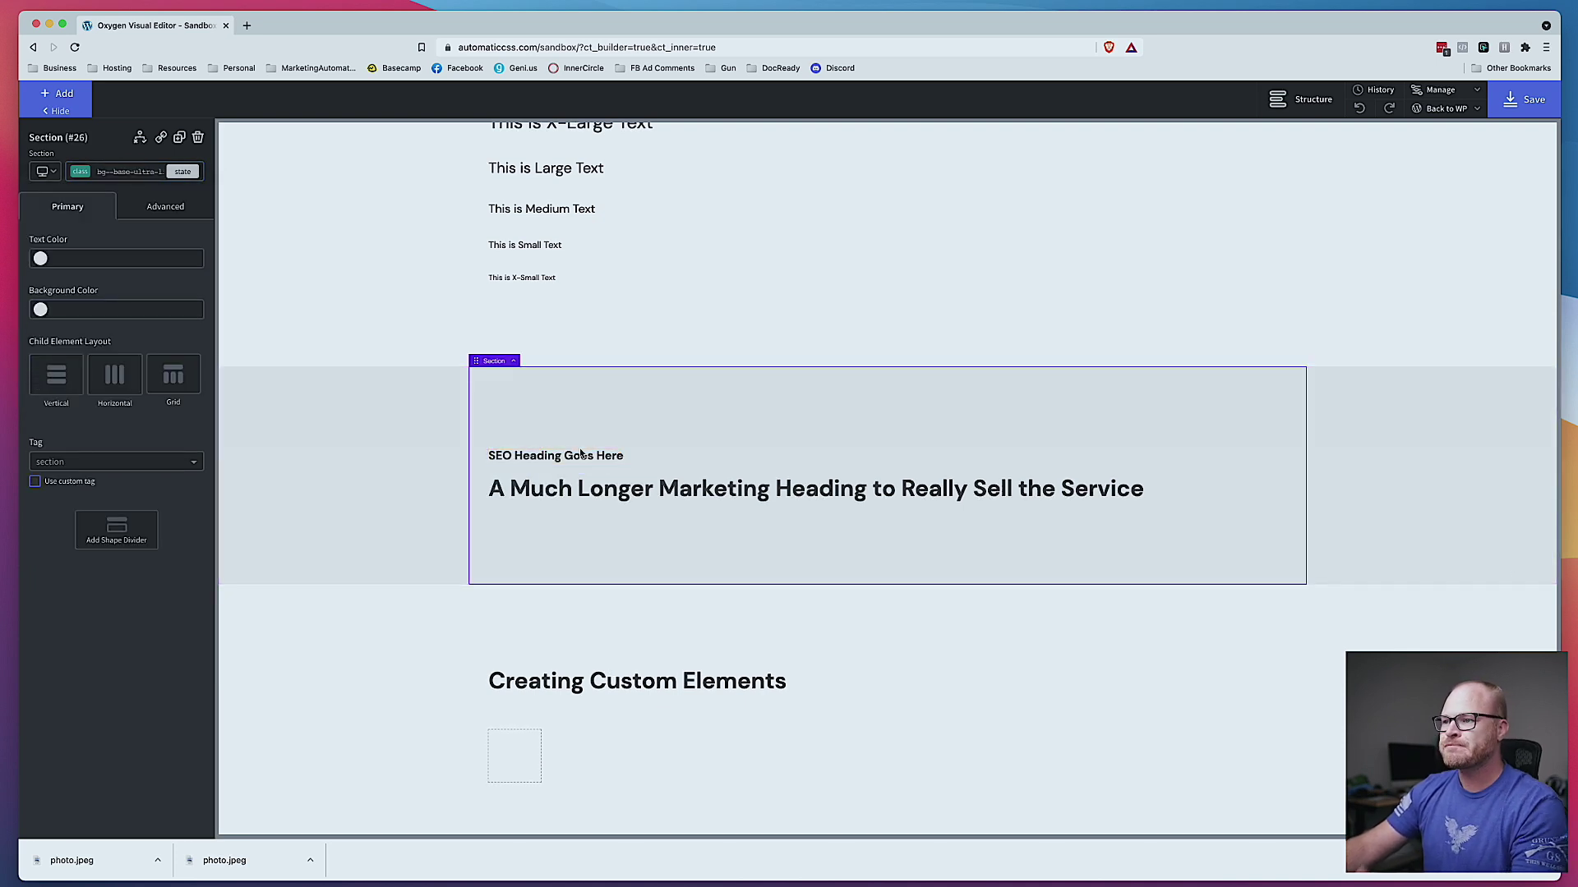
click(556, 456)
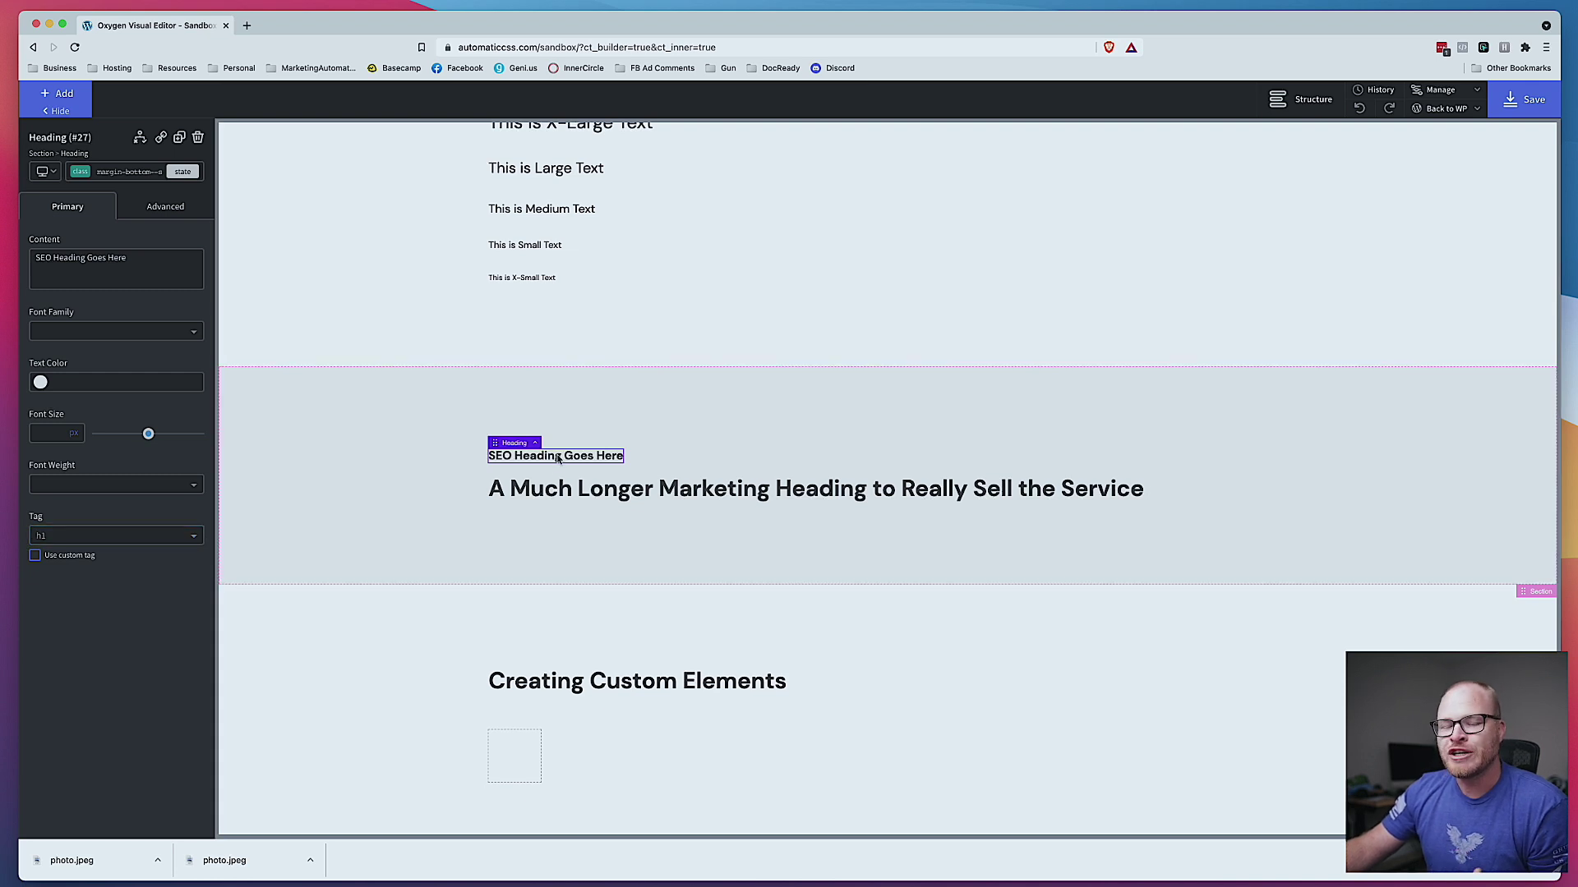
click(589, 490)
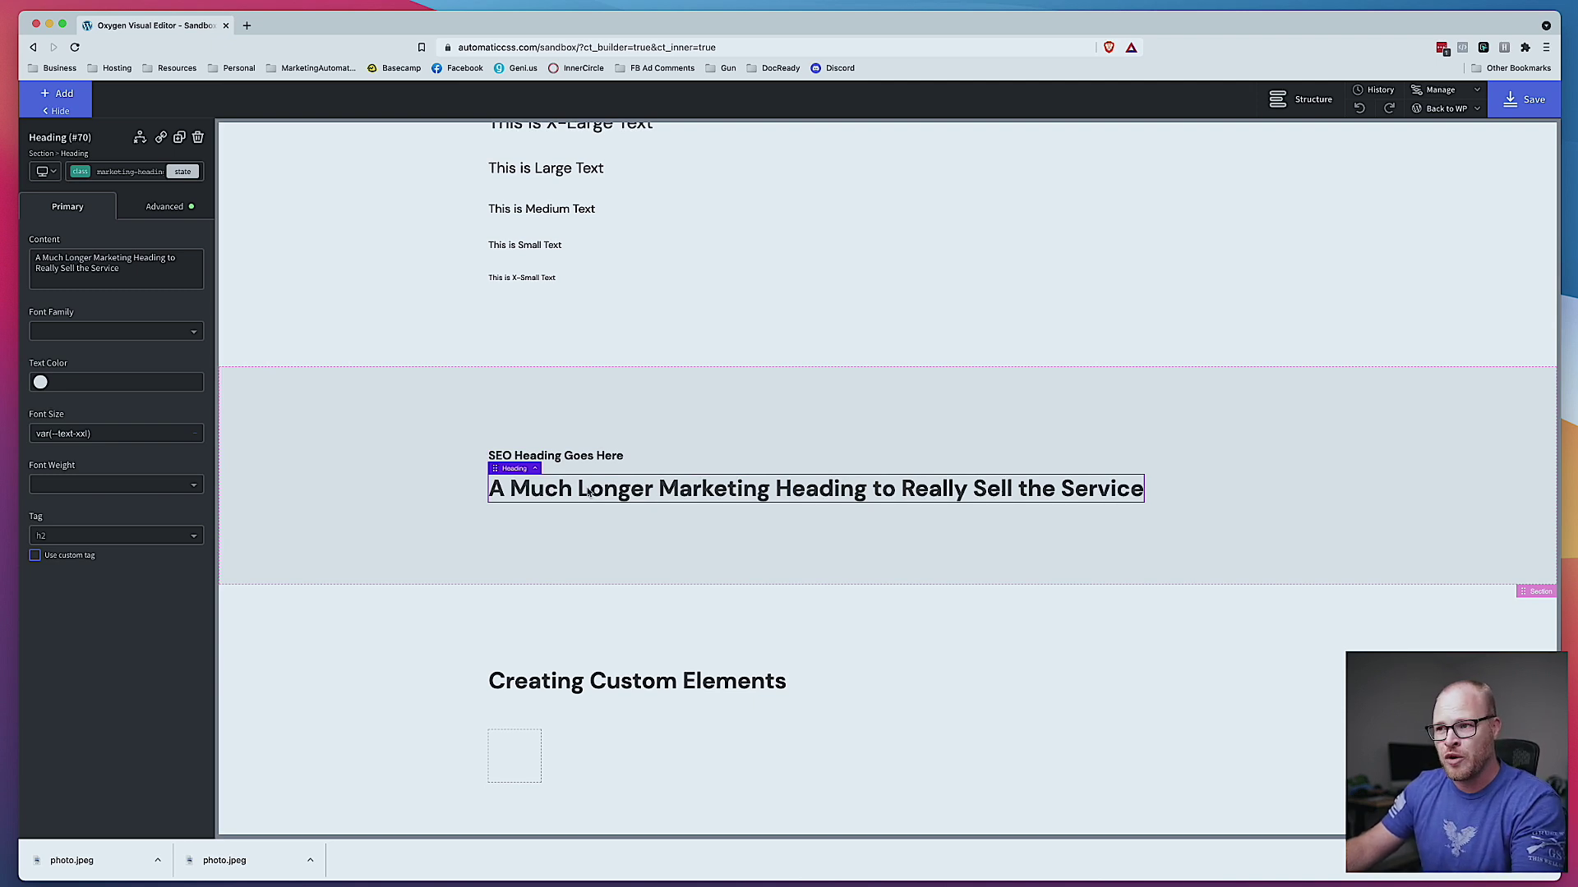
click(579, 522)
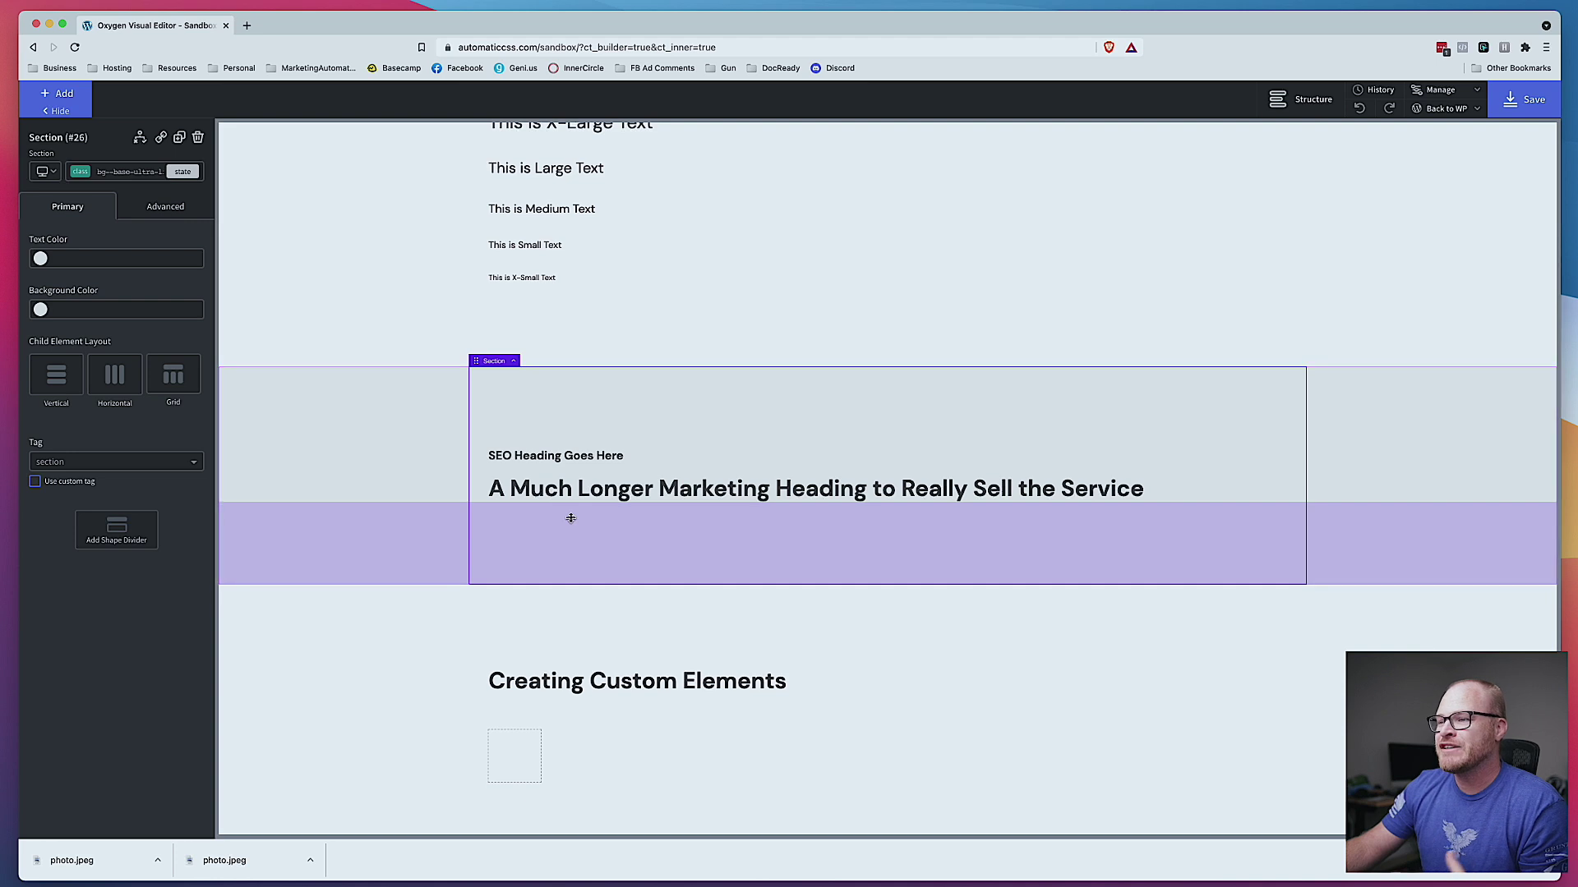
click(607, 492)
click(608, 456)
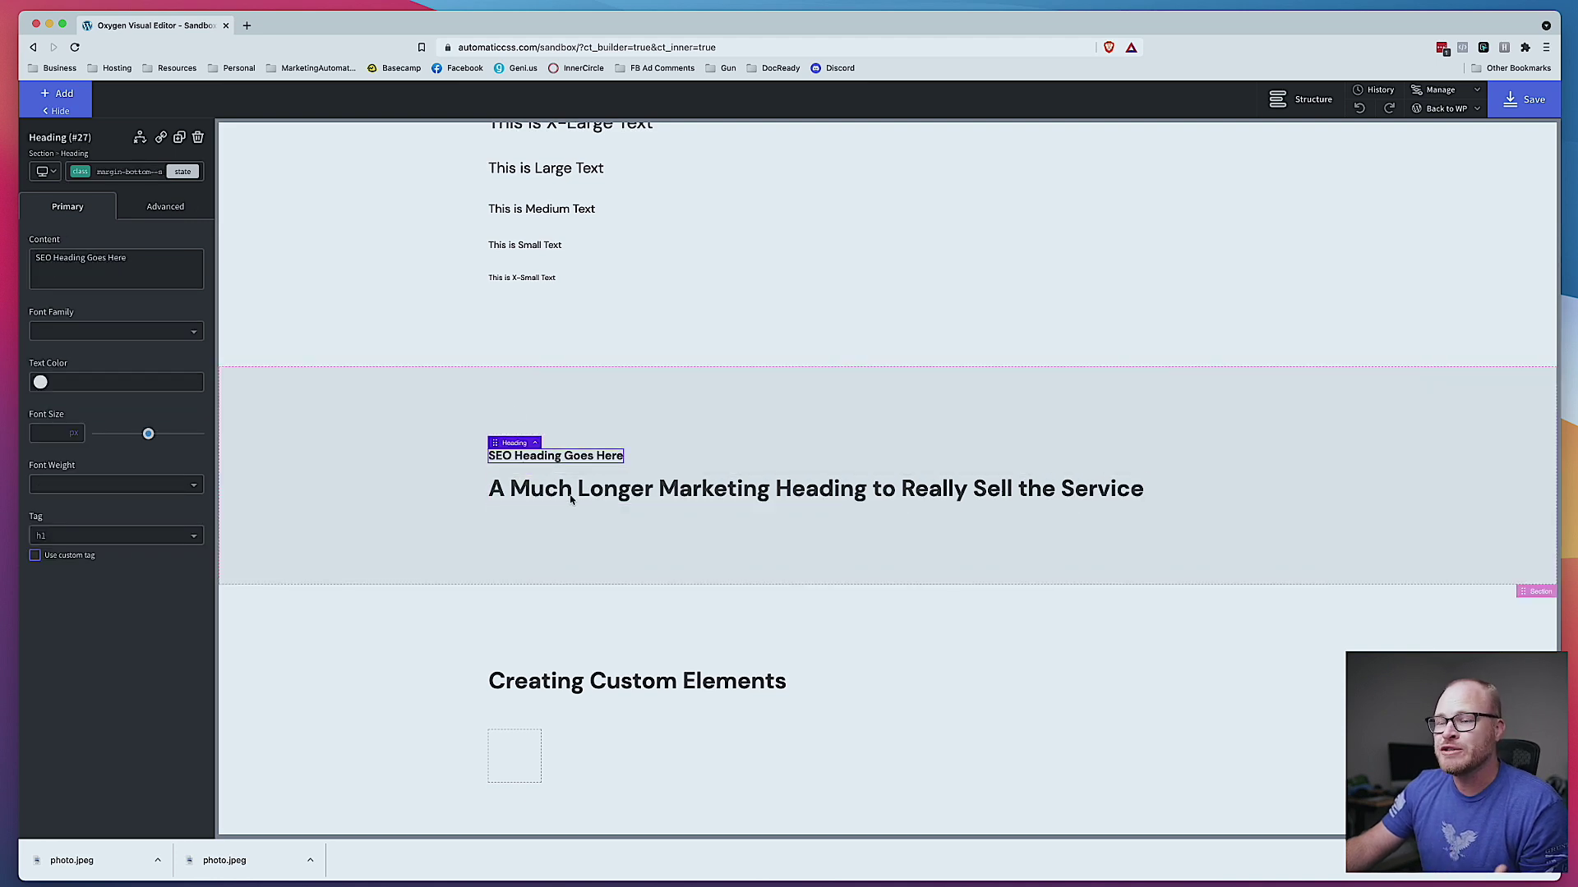
click(45, 171)
click(80, 269)
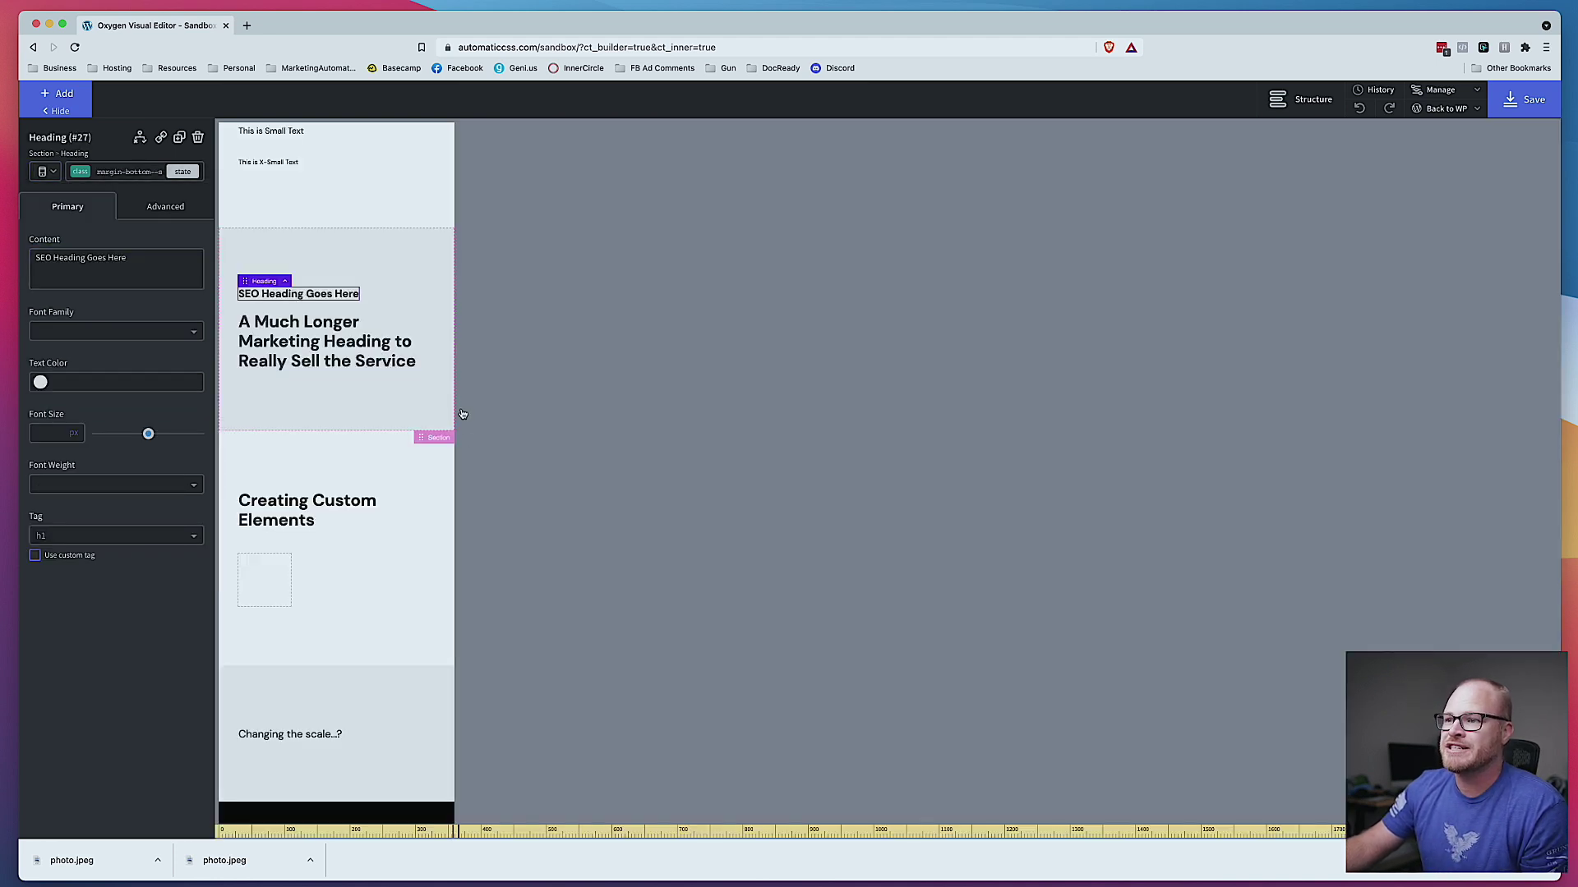
click(382, 317)
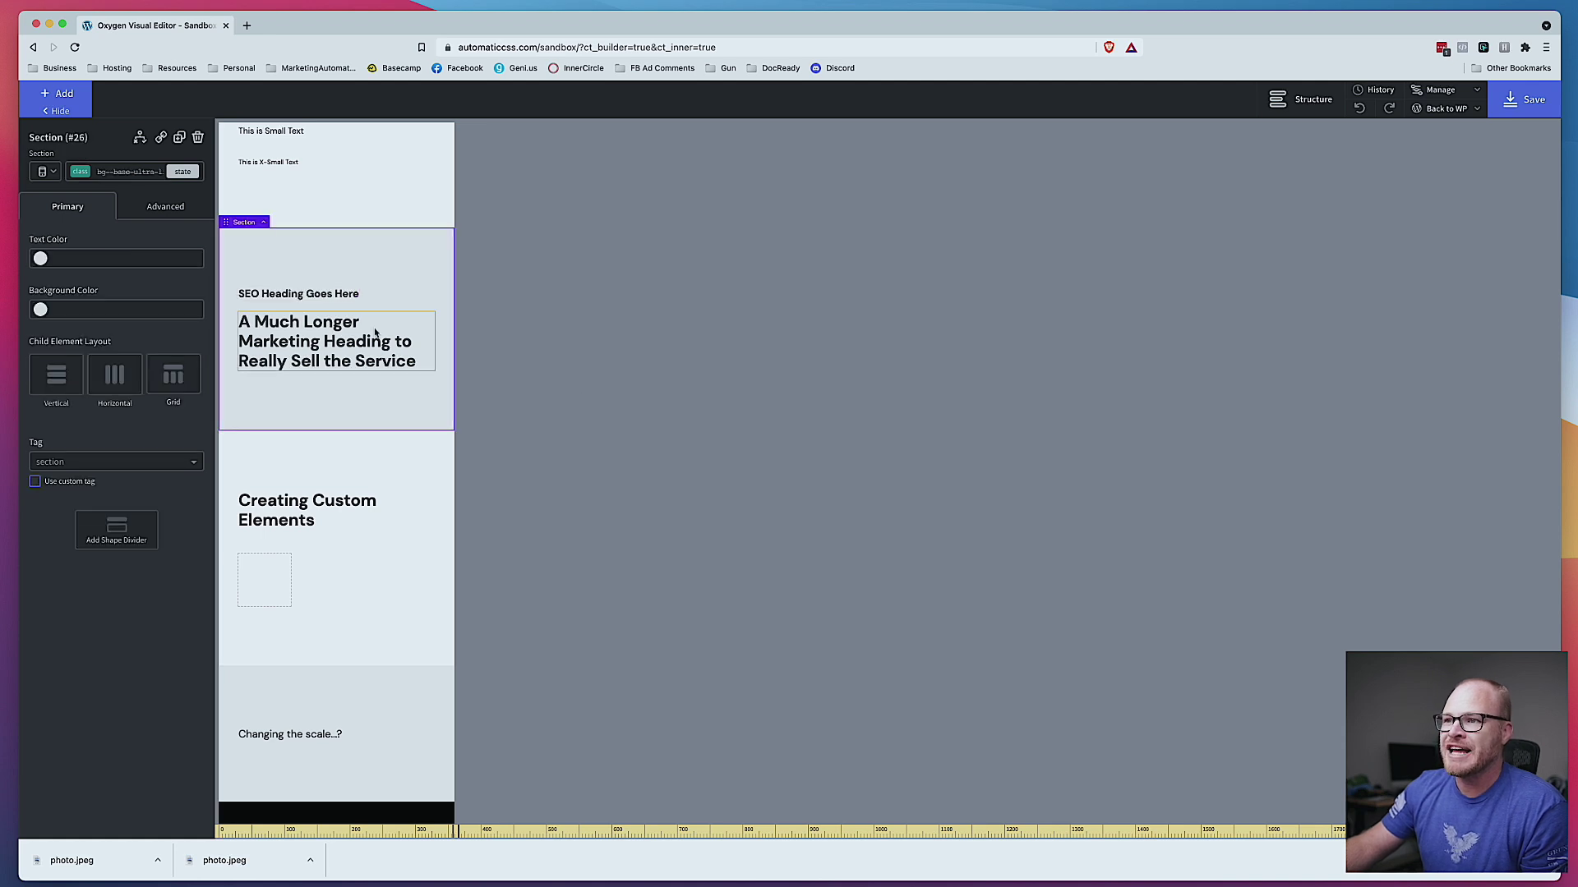
click(45, 171)
click(68, 203)
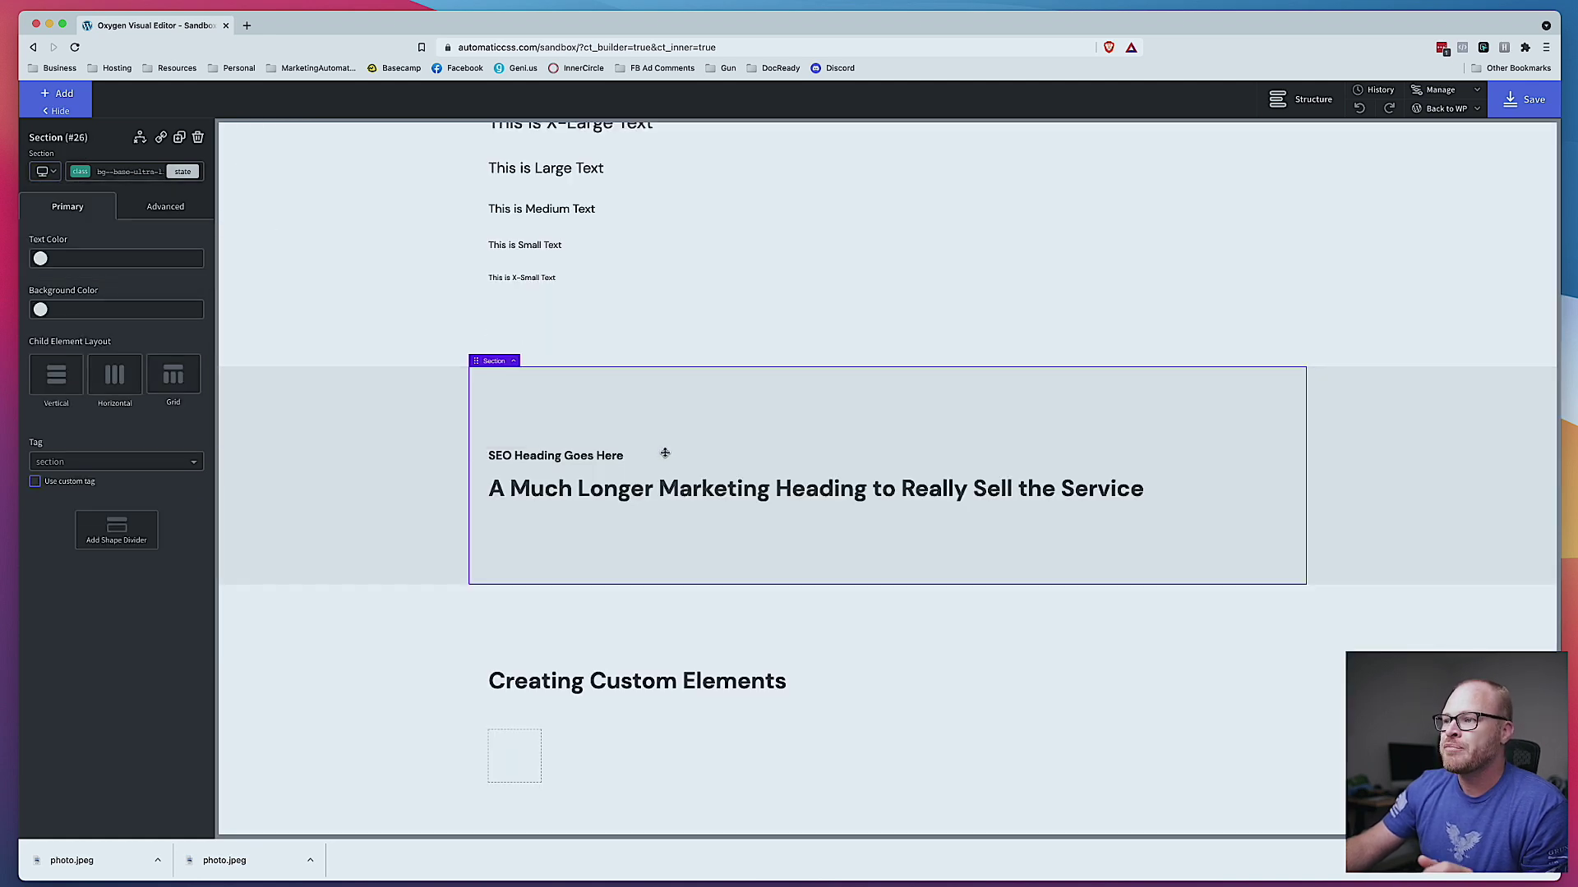
click(677, 495)
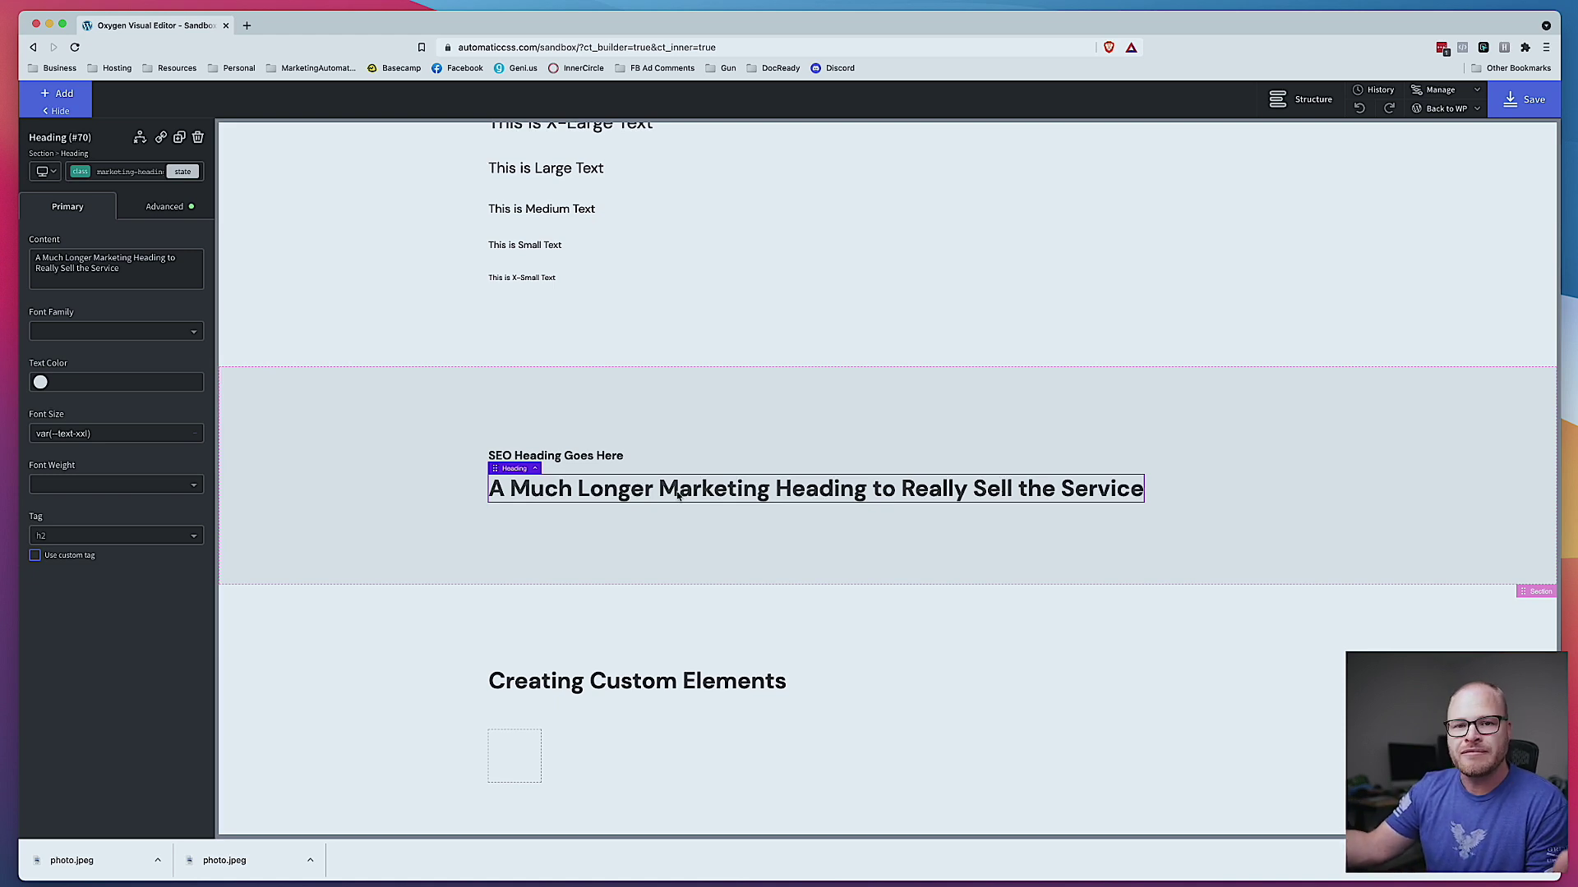
click(612, 461)
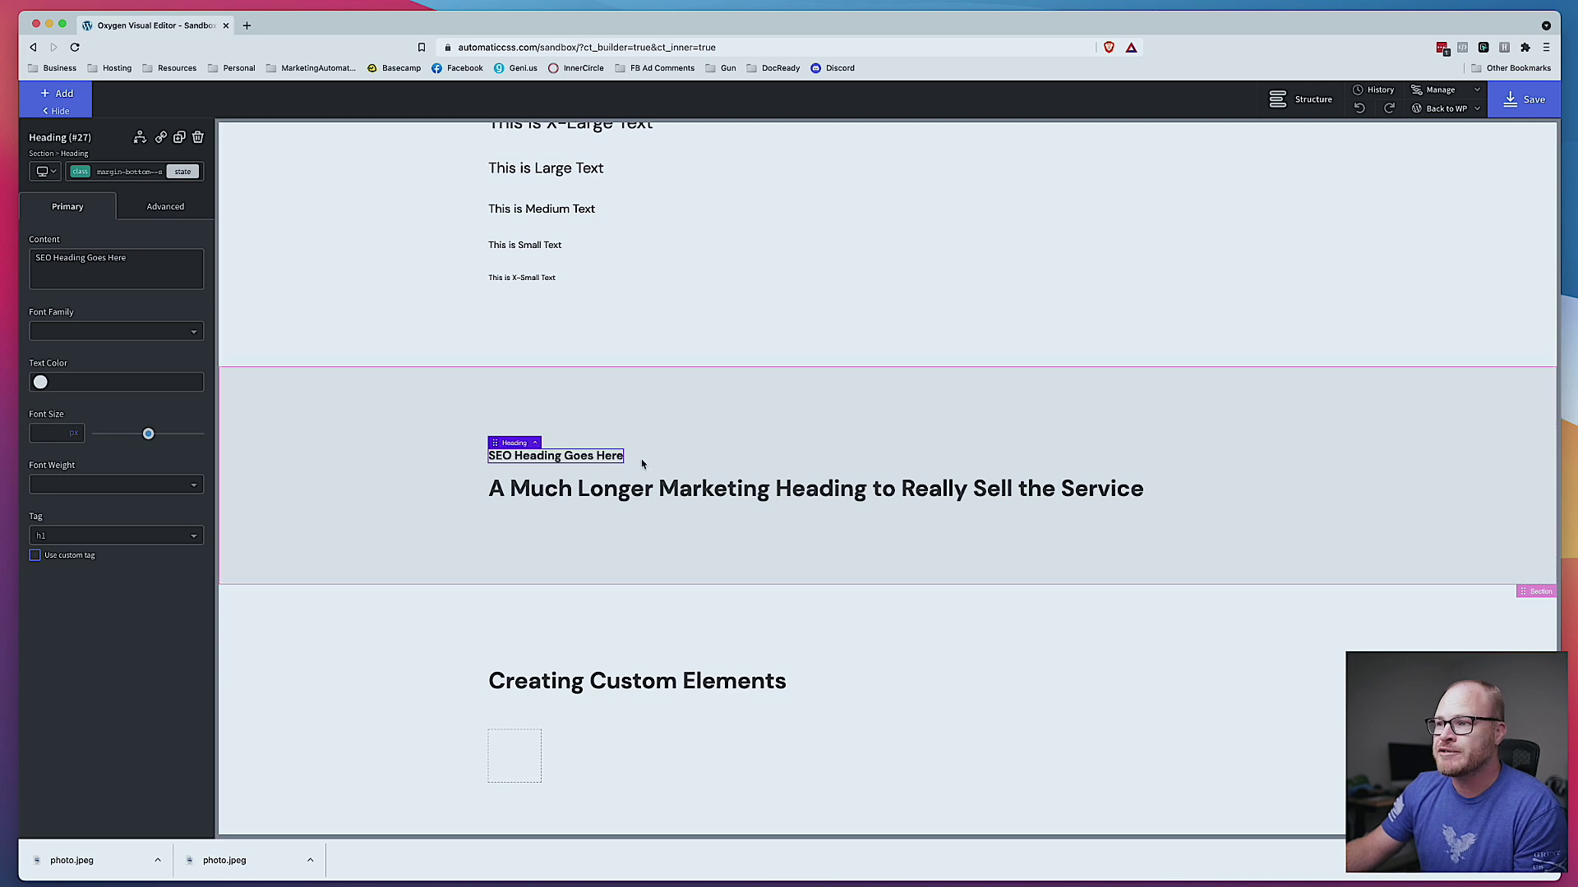
click(700, 462)
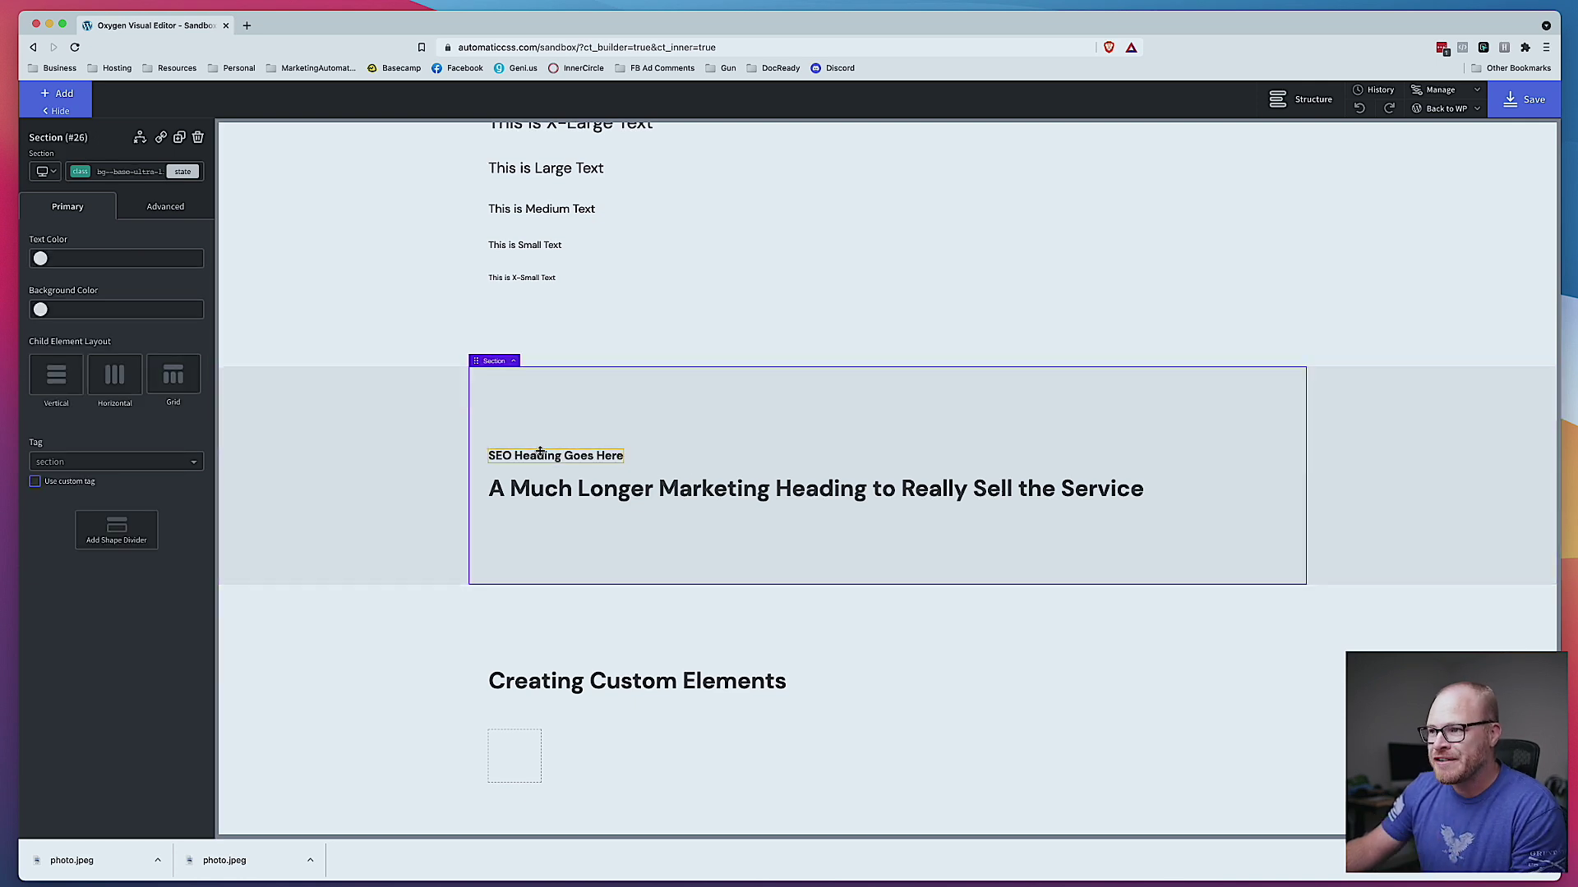
click(567, 489)
click(577, 457)
click(123, 171)
click(346, 283)
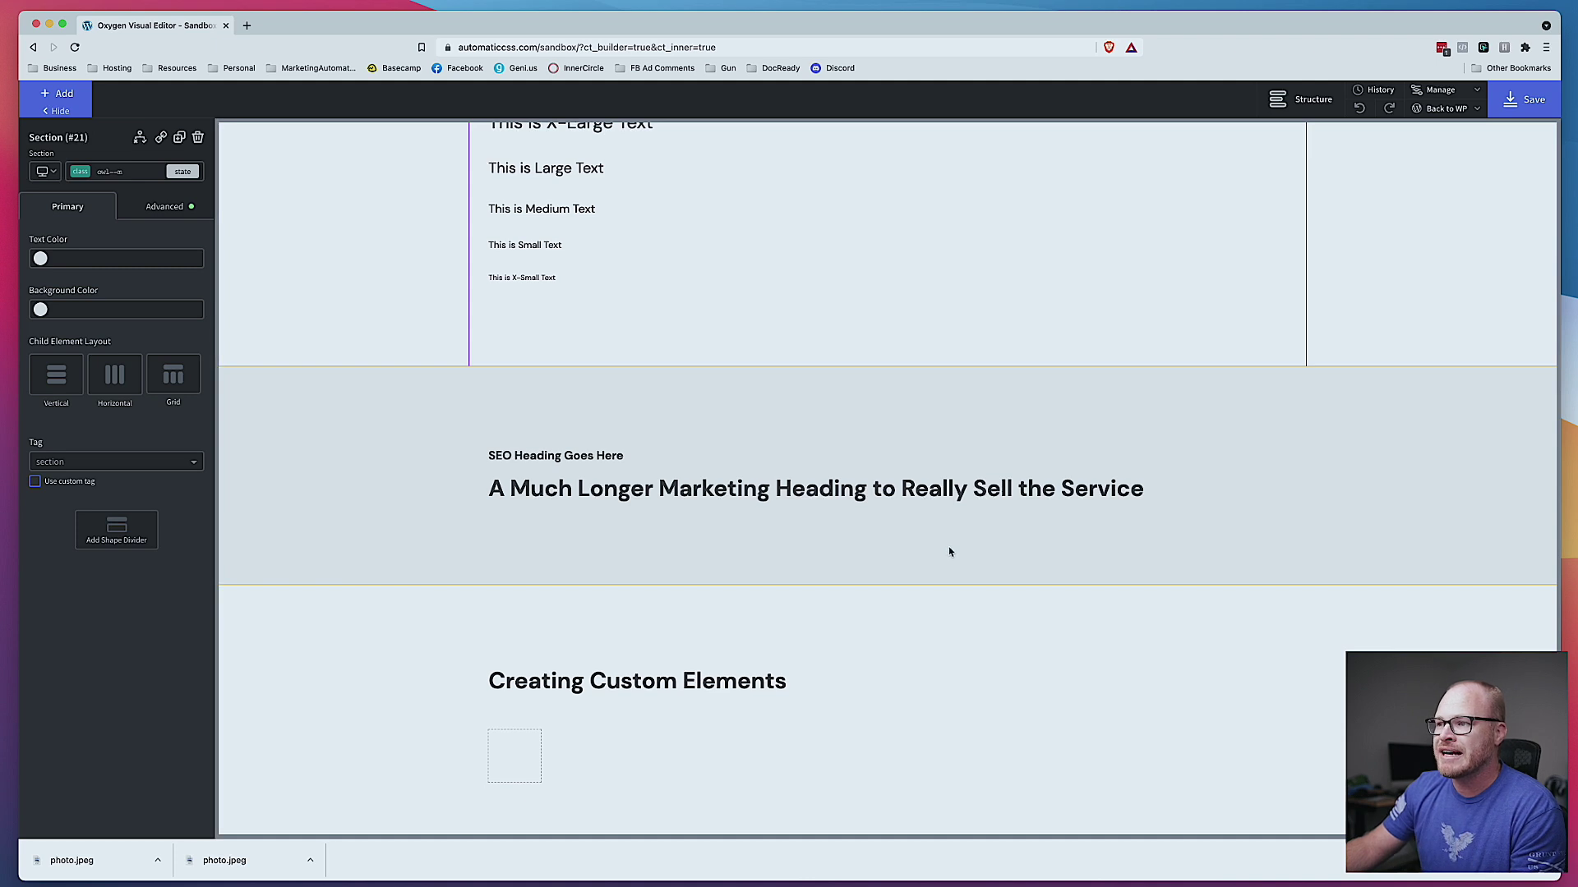
scroll(945, 549, down, 3)
- Give the empty box the grid--auto-3 class and fill it with three child boxes
click(526, 650)
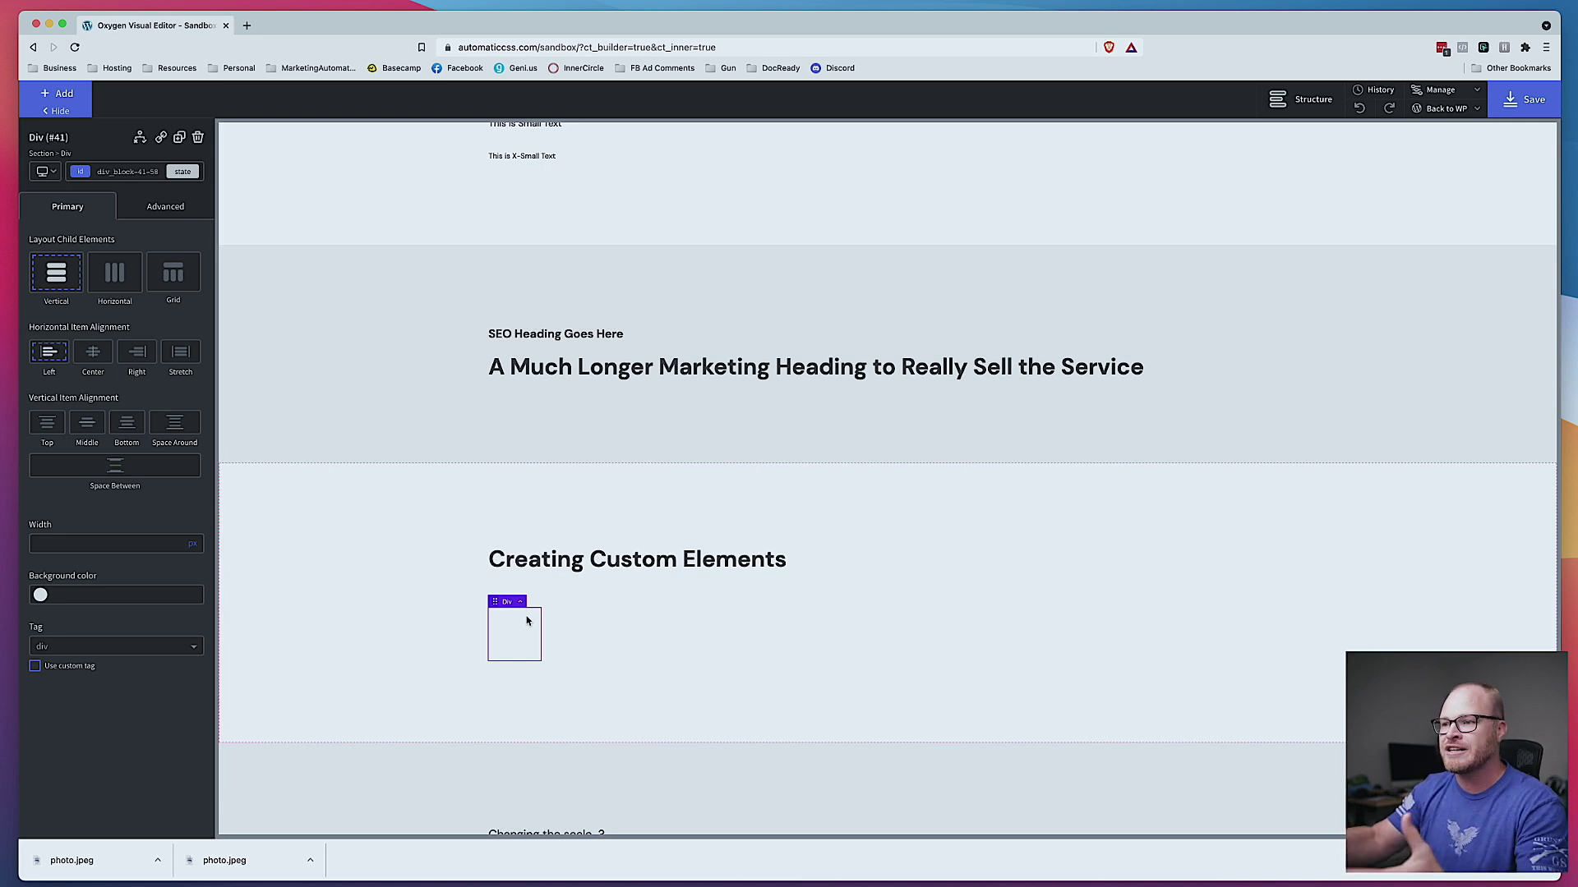
click(127, 171)
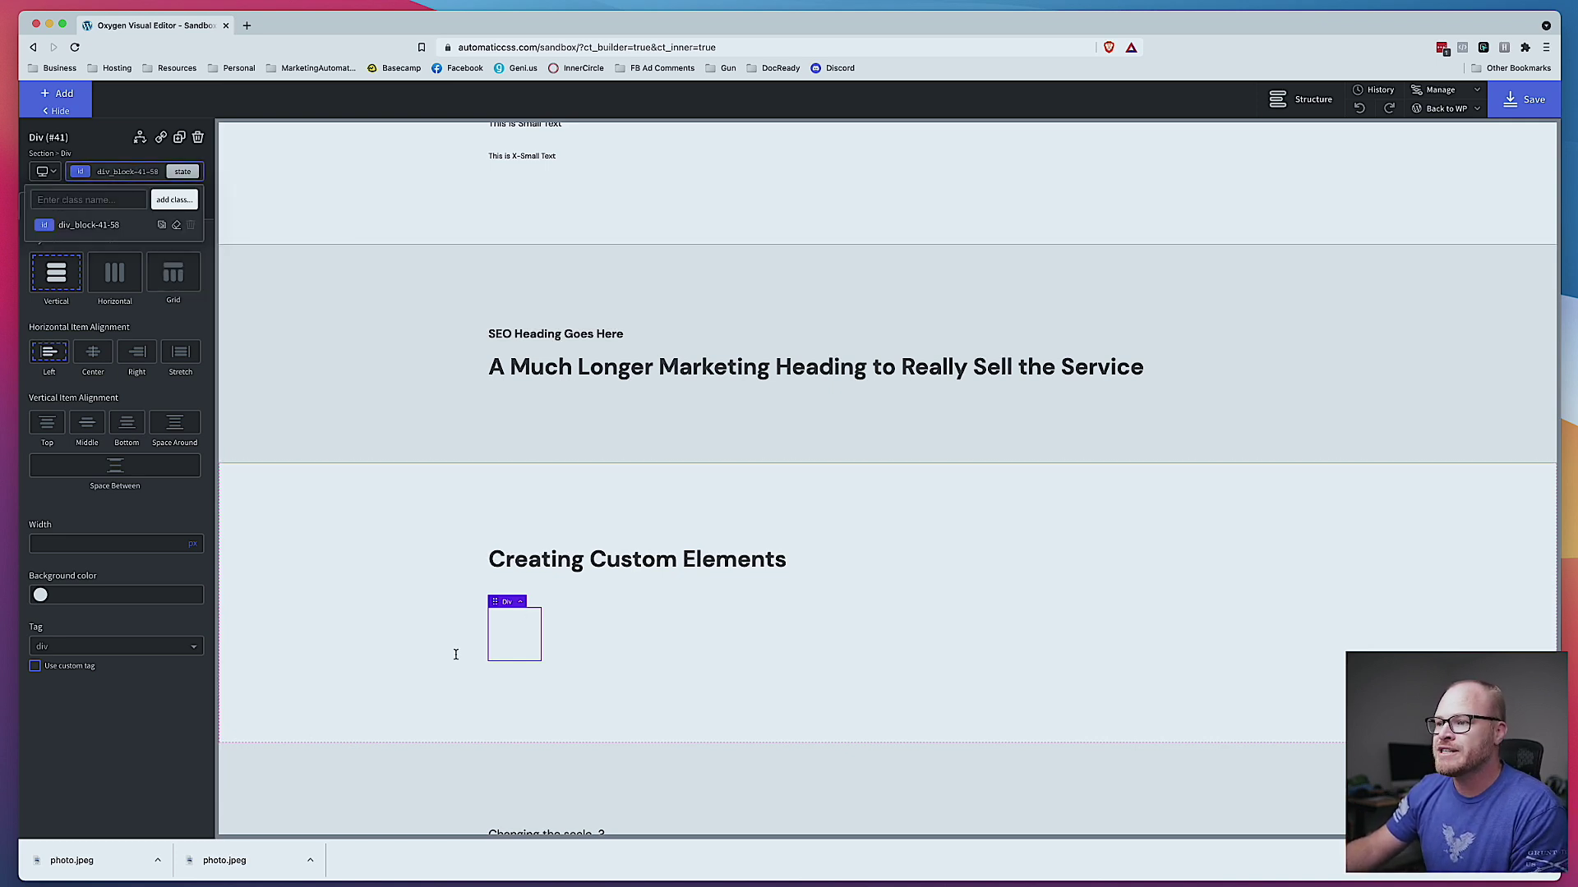
text(grid)
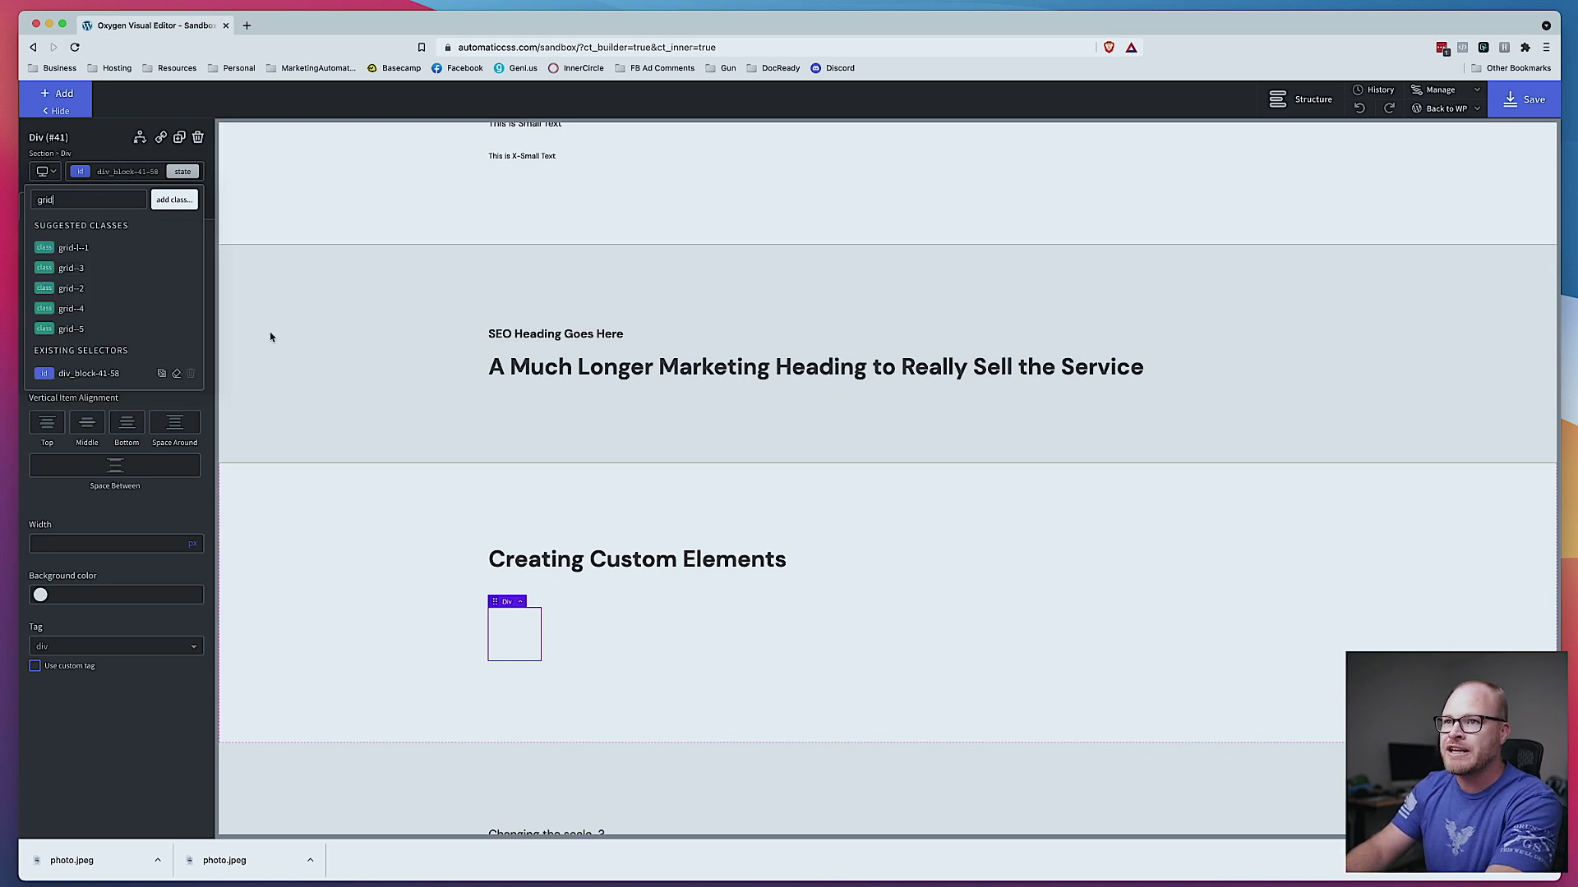
text(--auto-3)
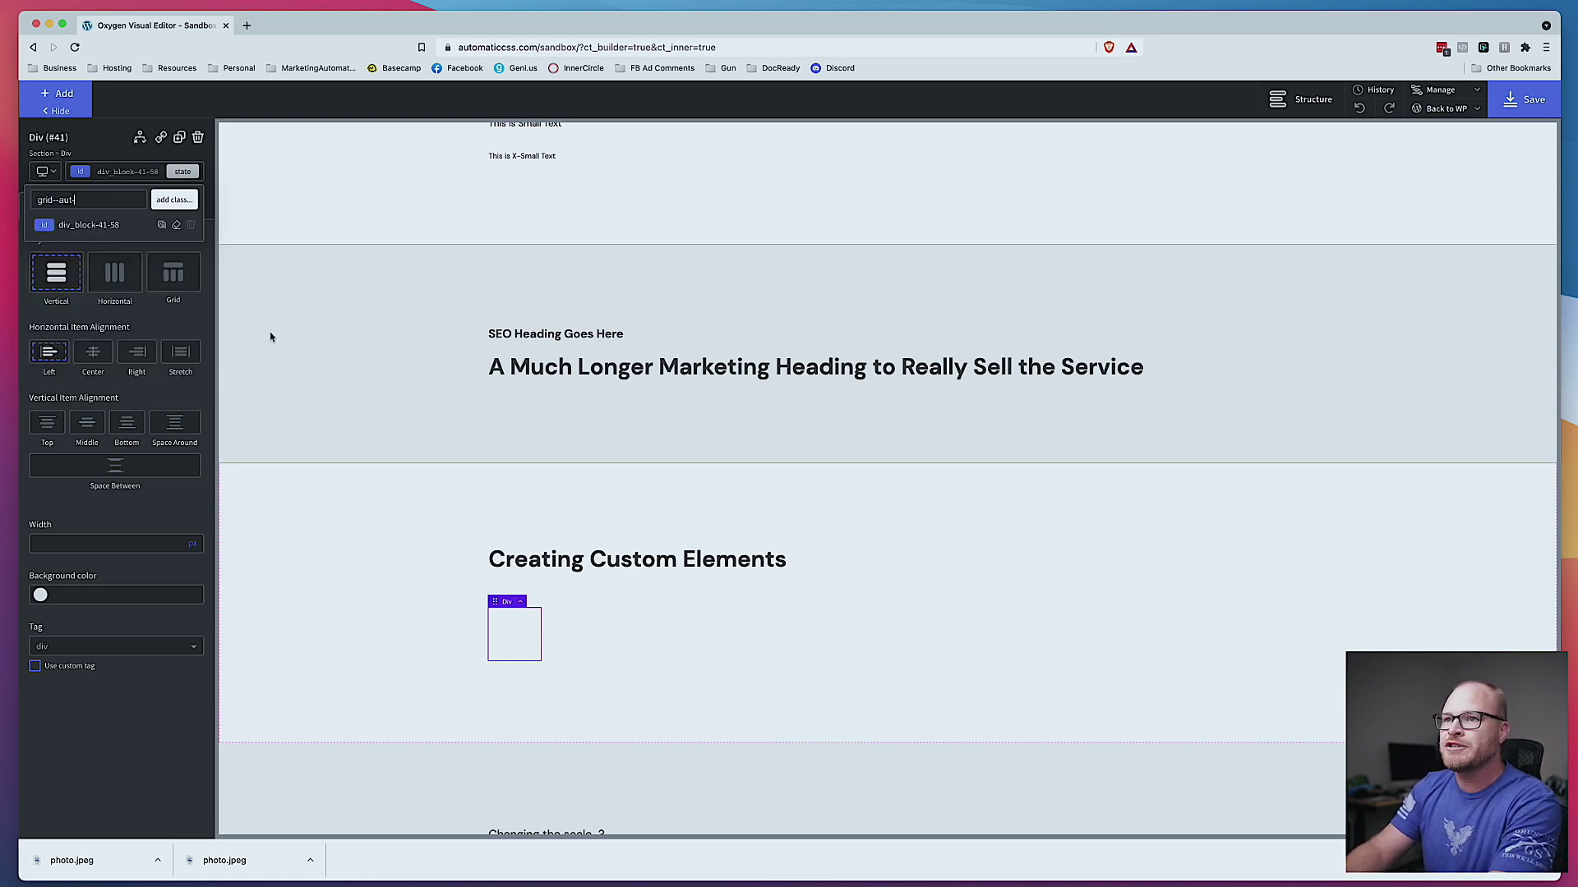
click(136, 247)
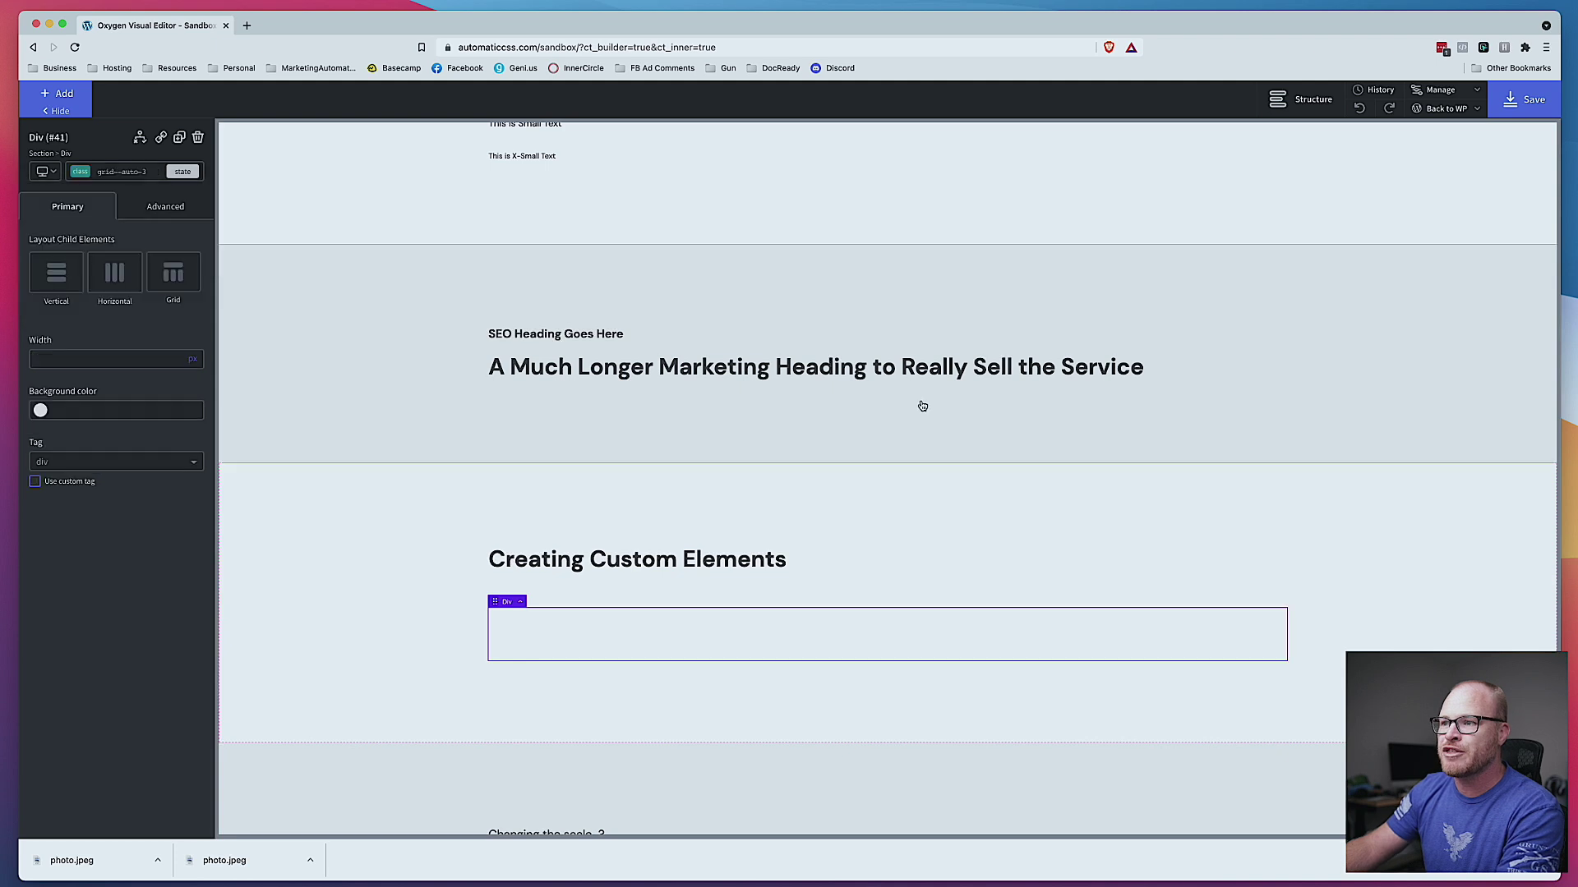
click(64, 94)
click(64, 93)
click(180, 137)
click(180, 137)
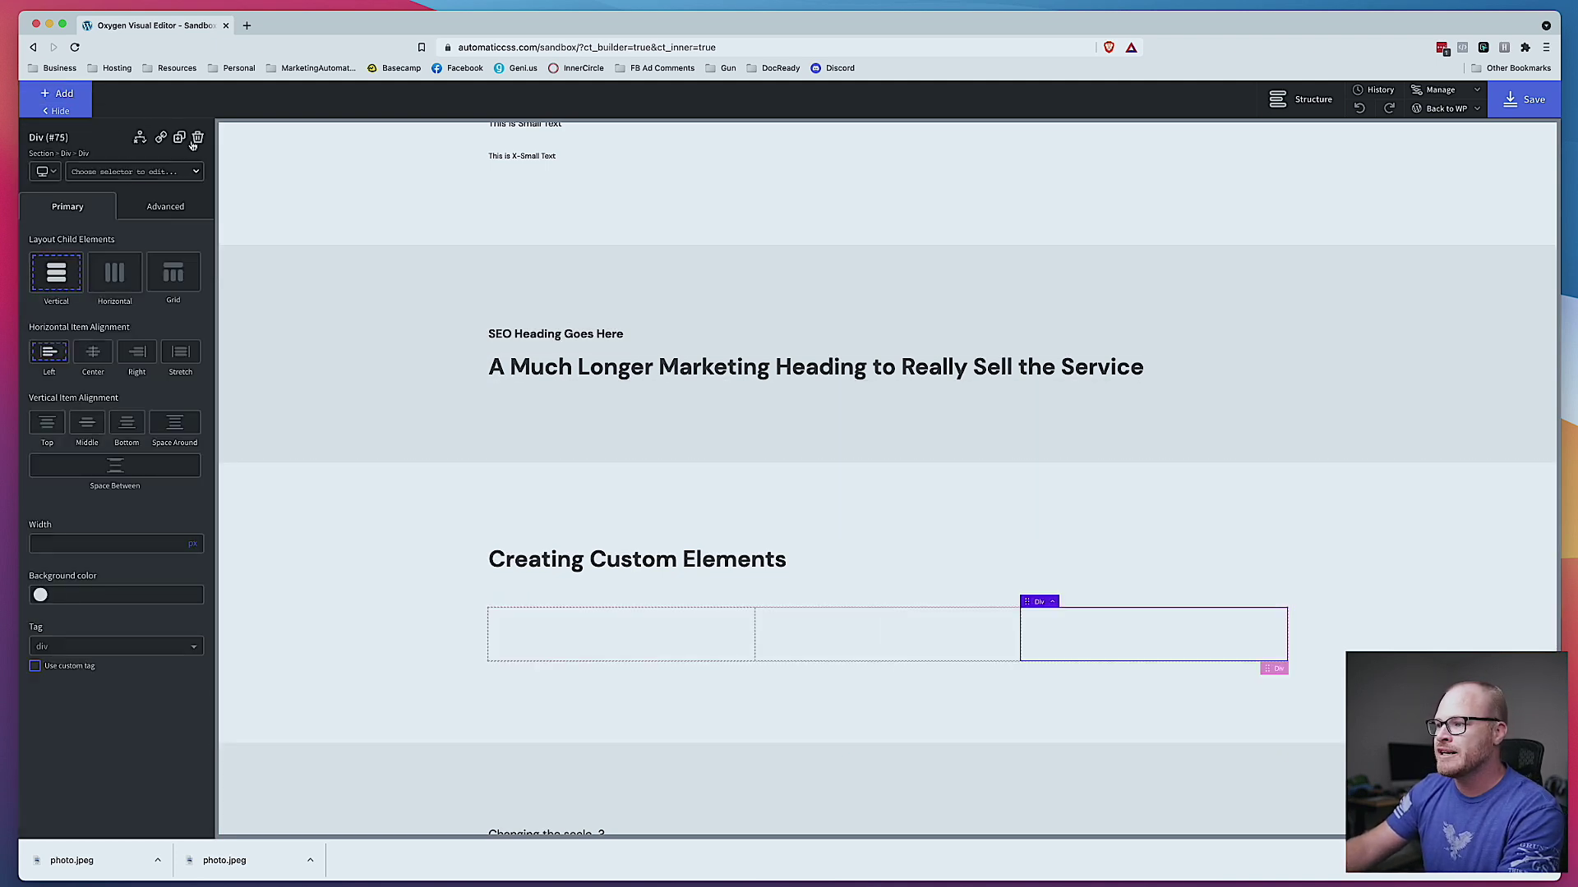
- Add the gap--m medium gap class to the parent grid box
click(1052, 602)
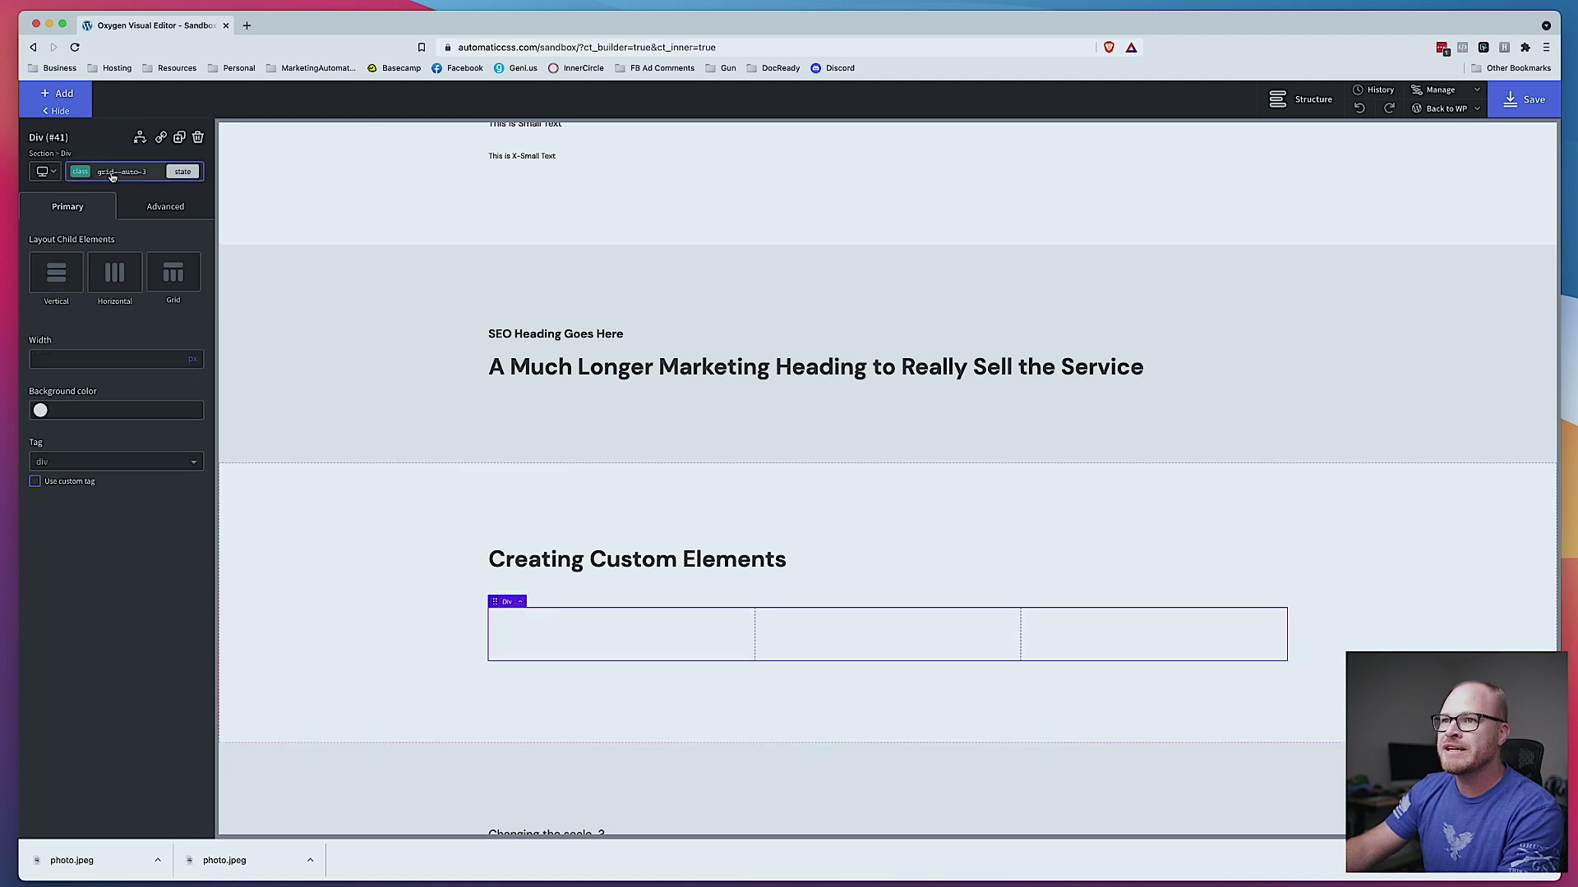
click(113, 174)
text(gap--m)
click(113, 215)
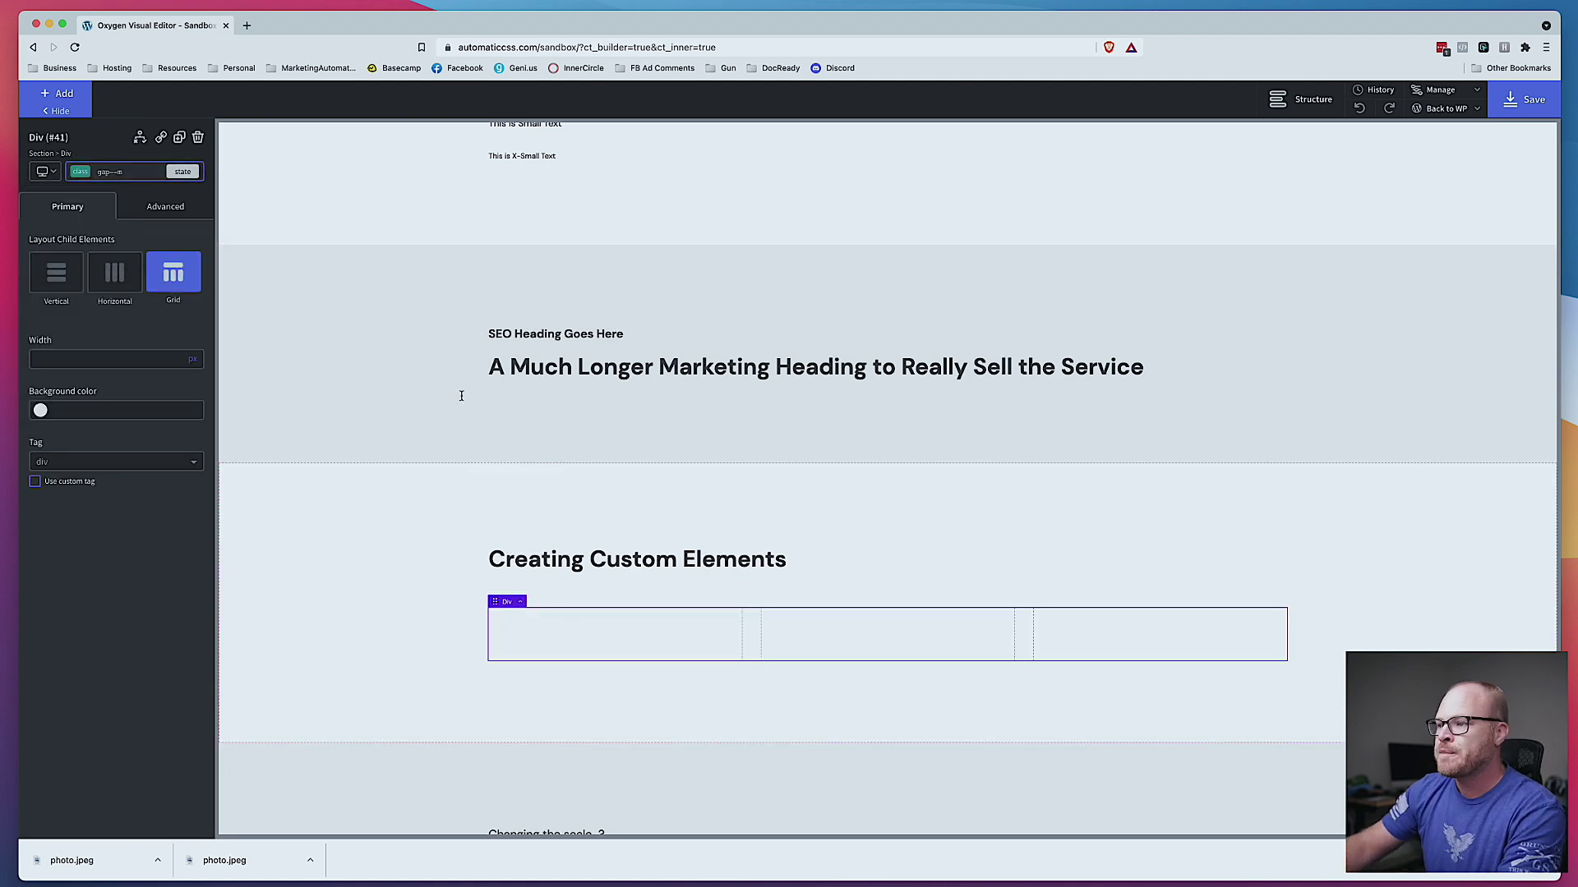
click(591, 640)
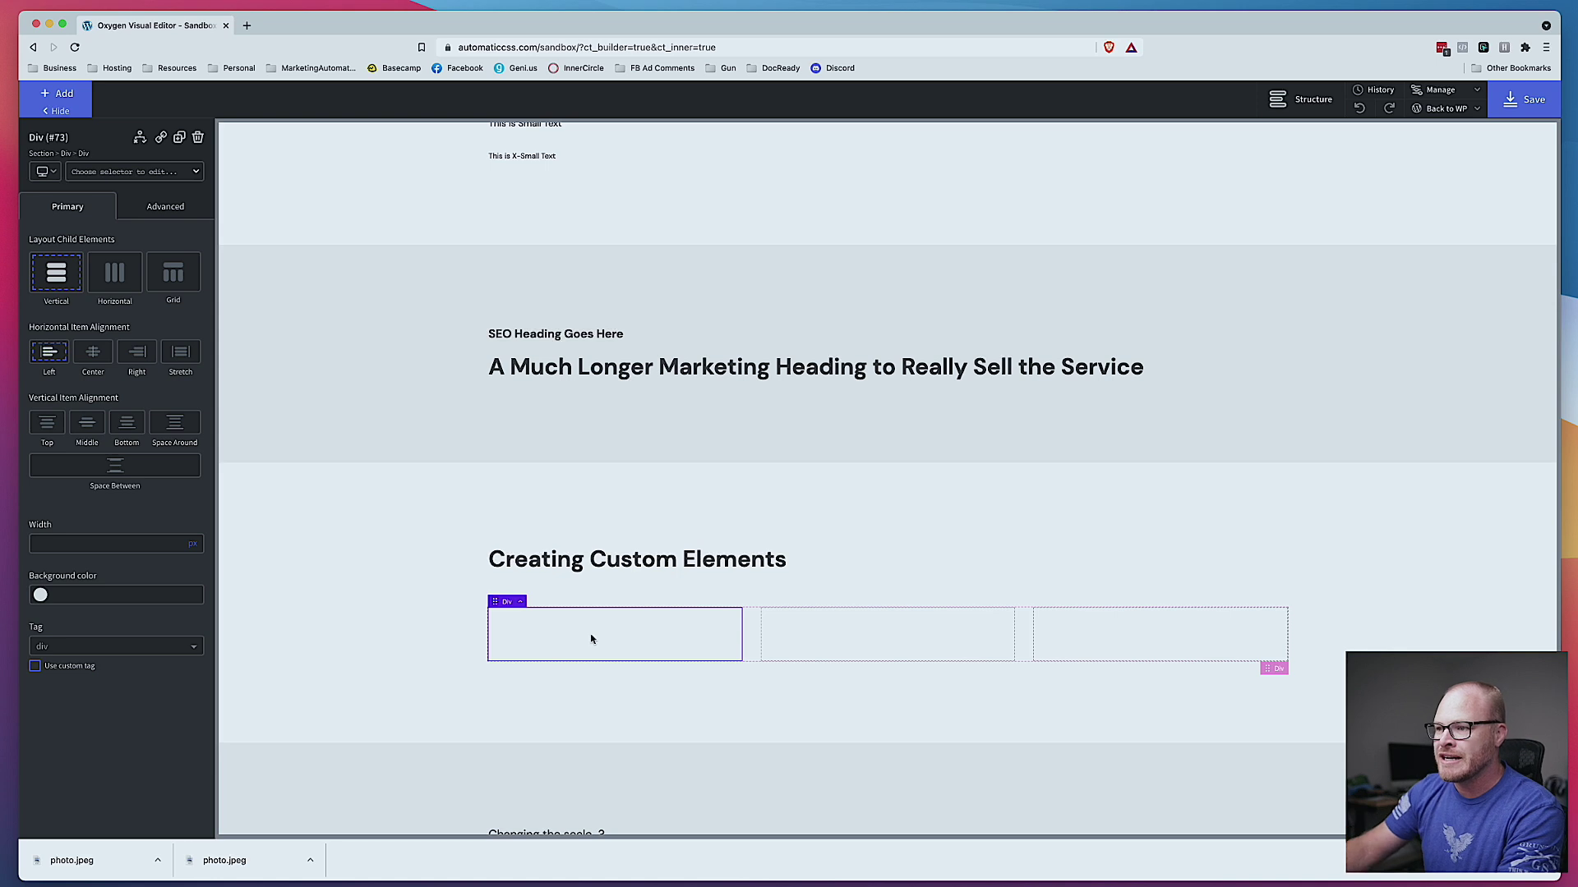
click(122, 173)
- Give the first cell the bg--base-ultra-light background and add a heading, text block and button
text(bg--)
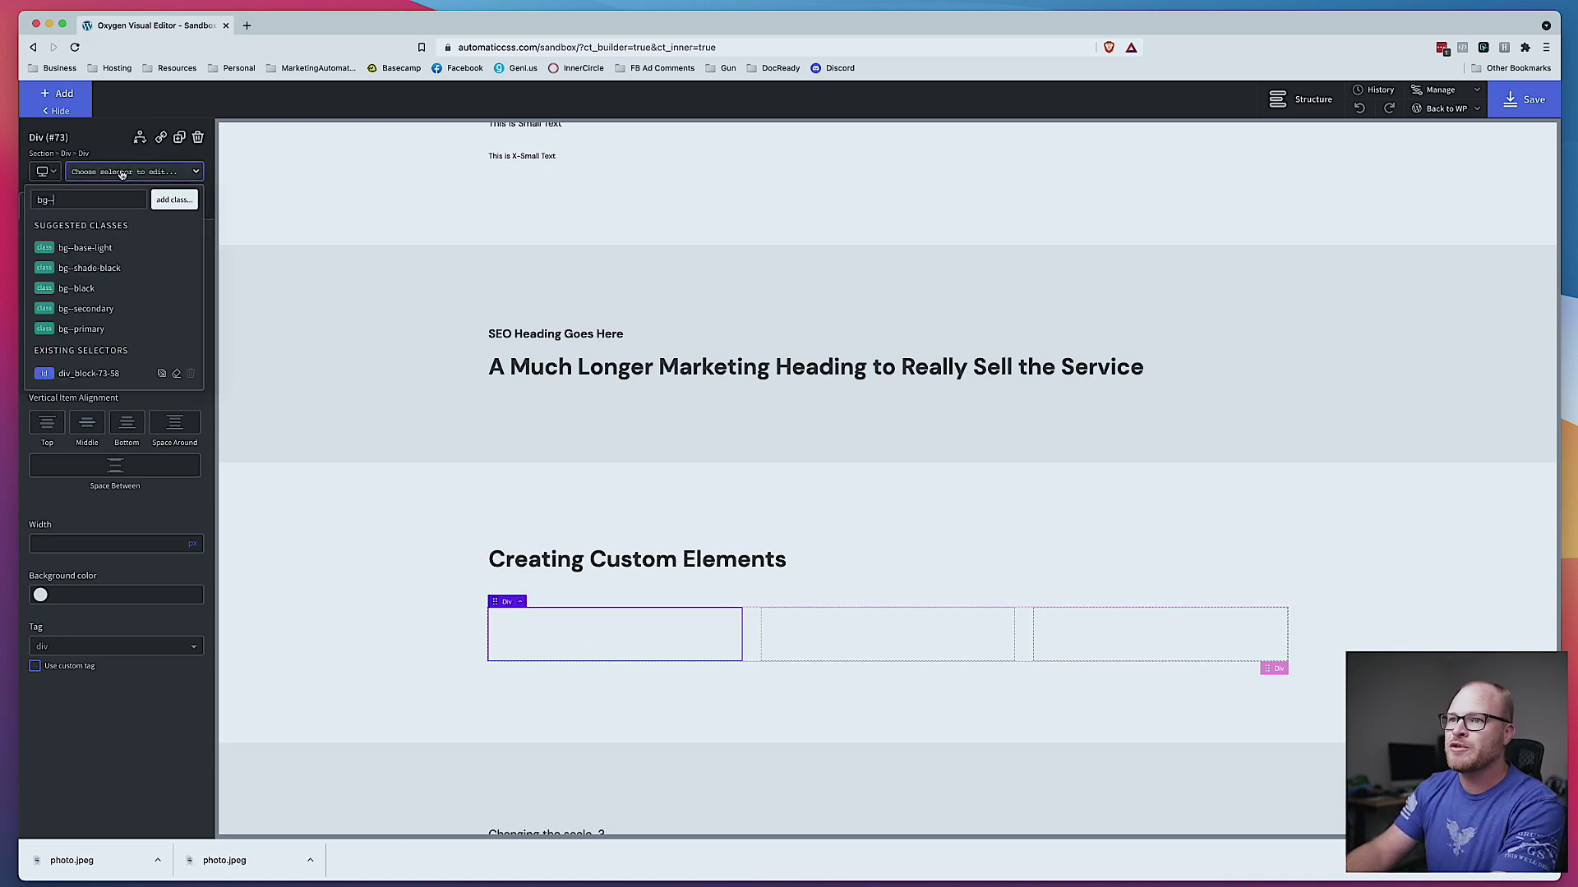
text(base-ultra-ligh)
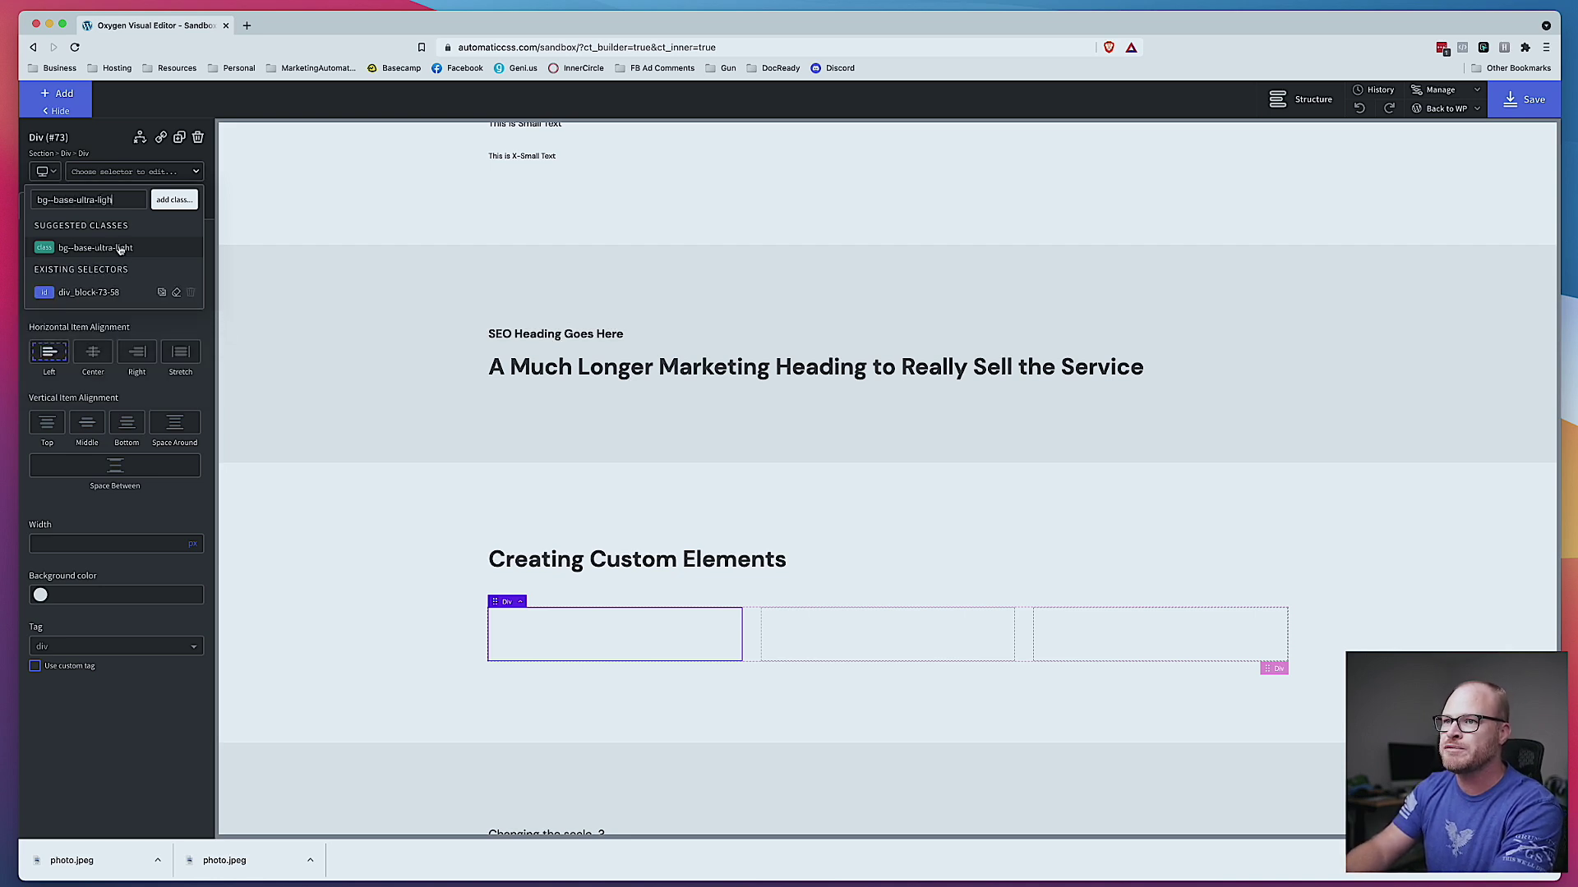
click(120, 250)
click(56, 96)
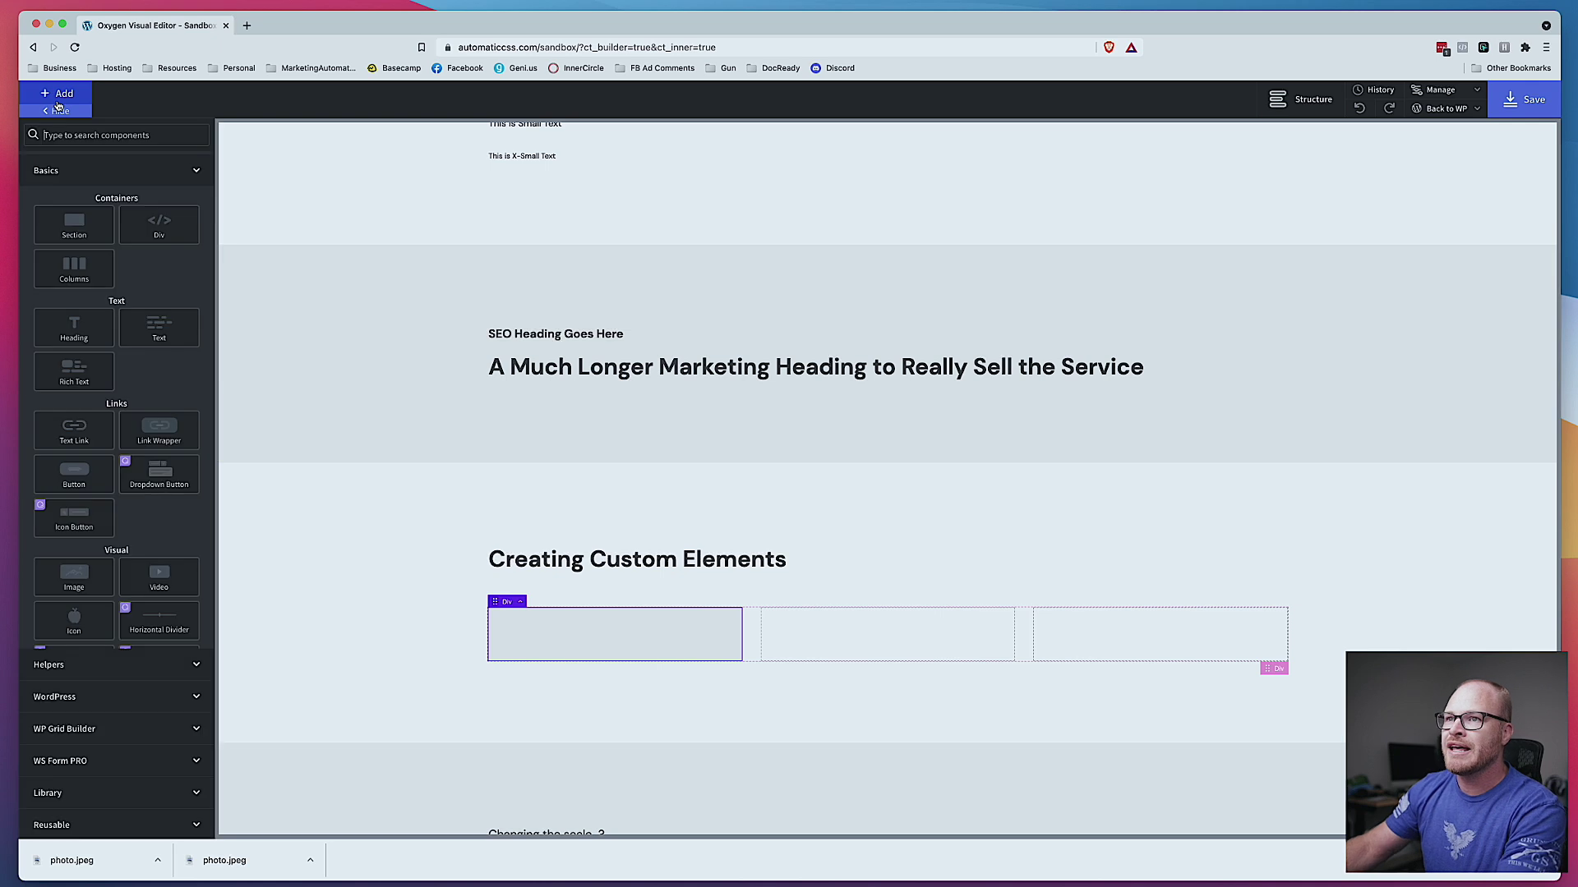
text(head)
click(74, 177)
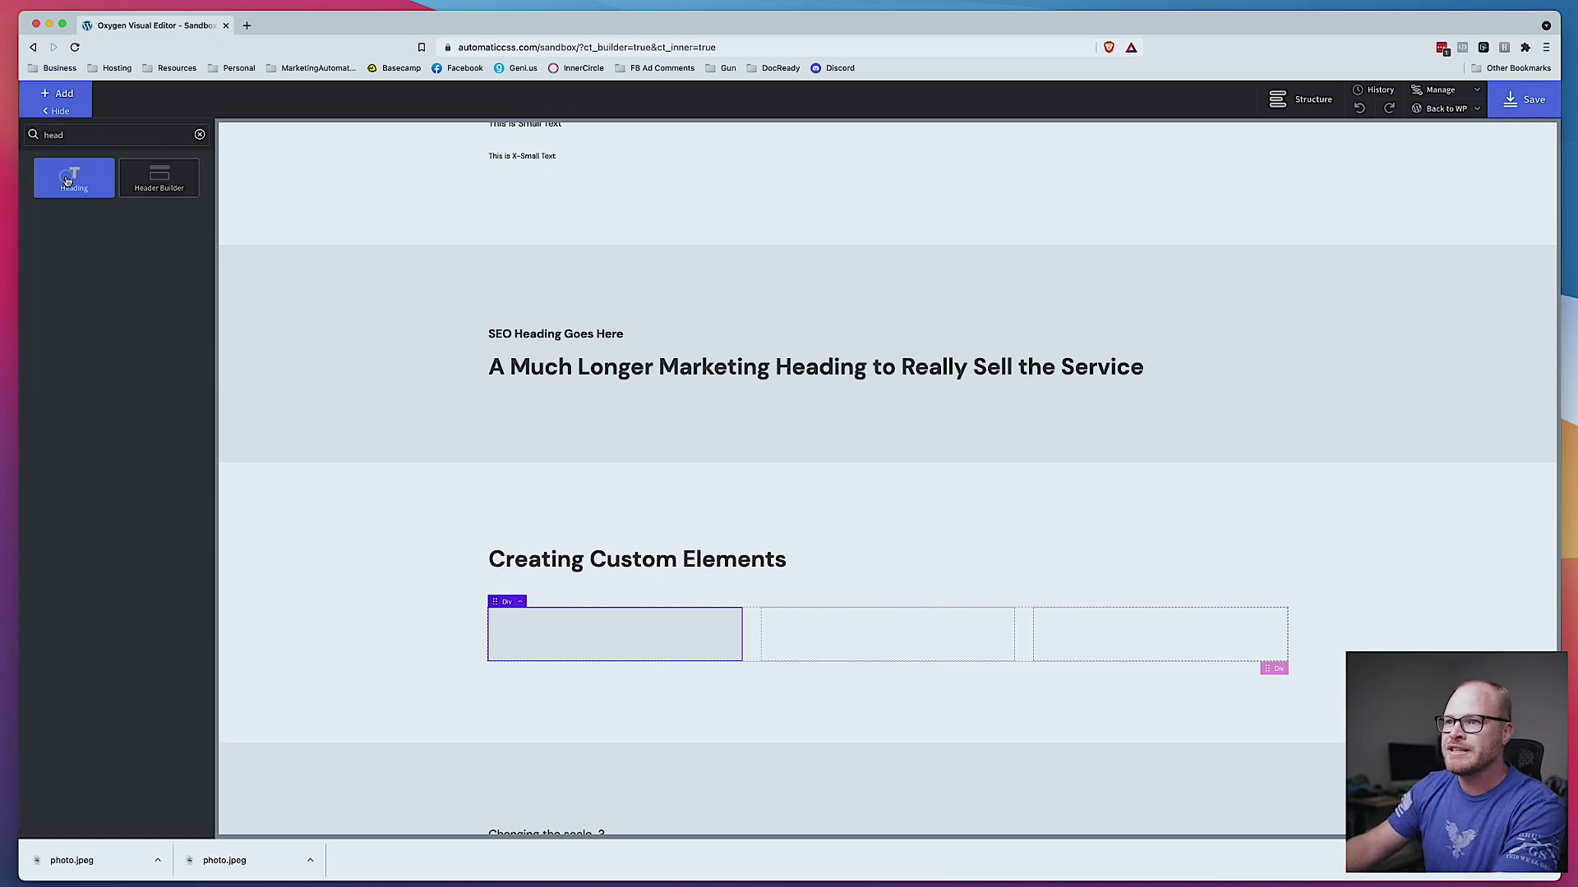
click(61, 95)
text(text)
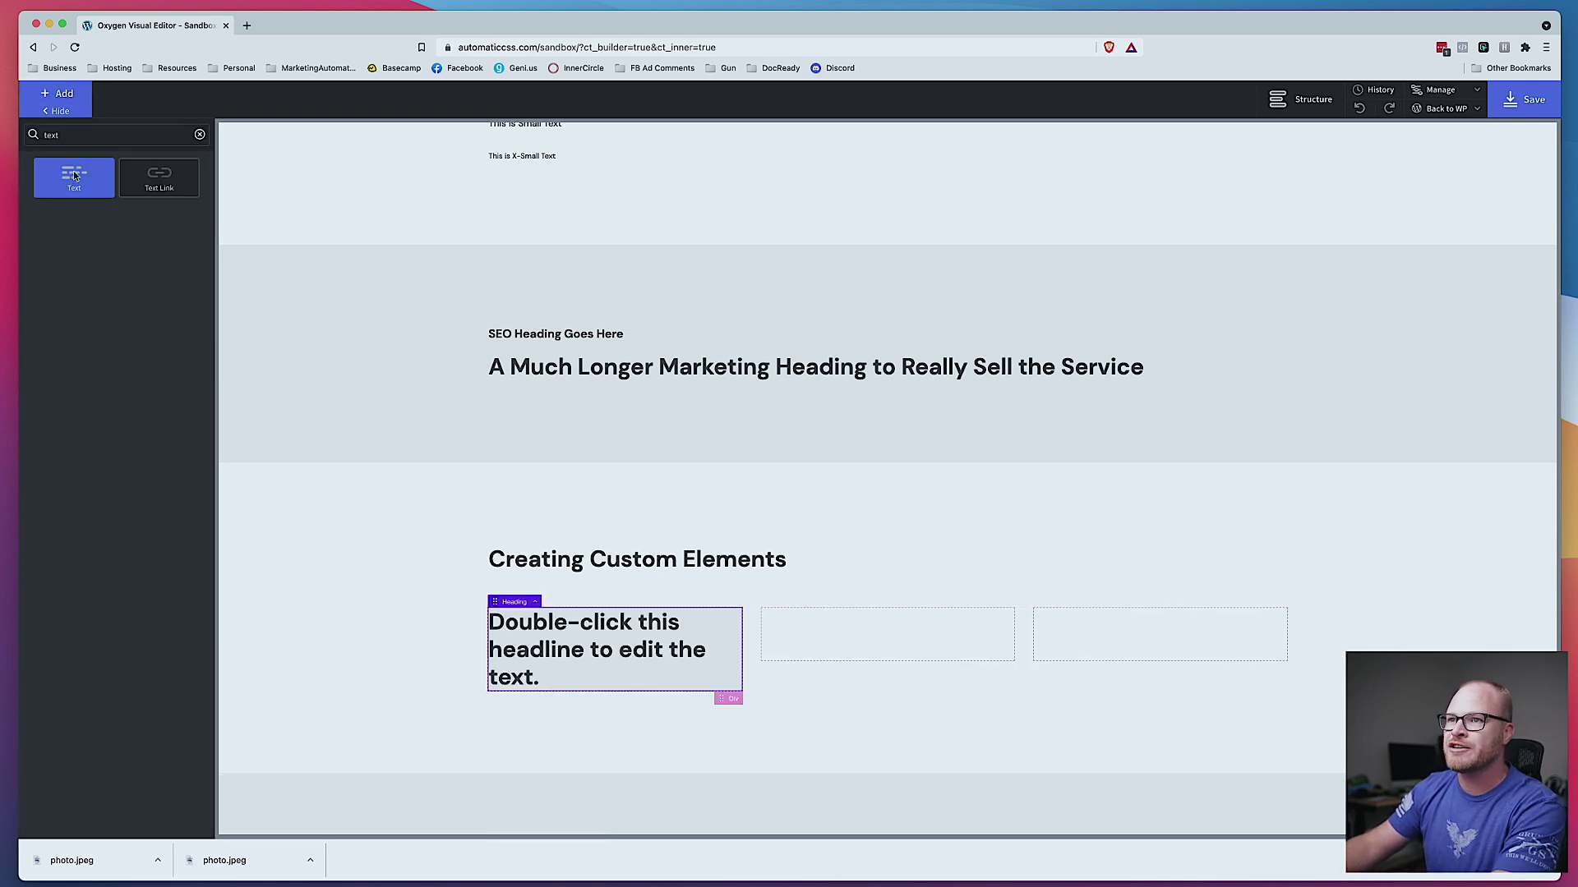
click(74, 177)
click(61, 95)
text(butt)
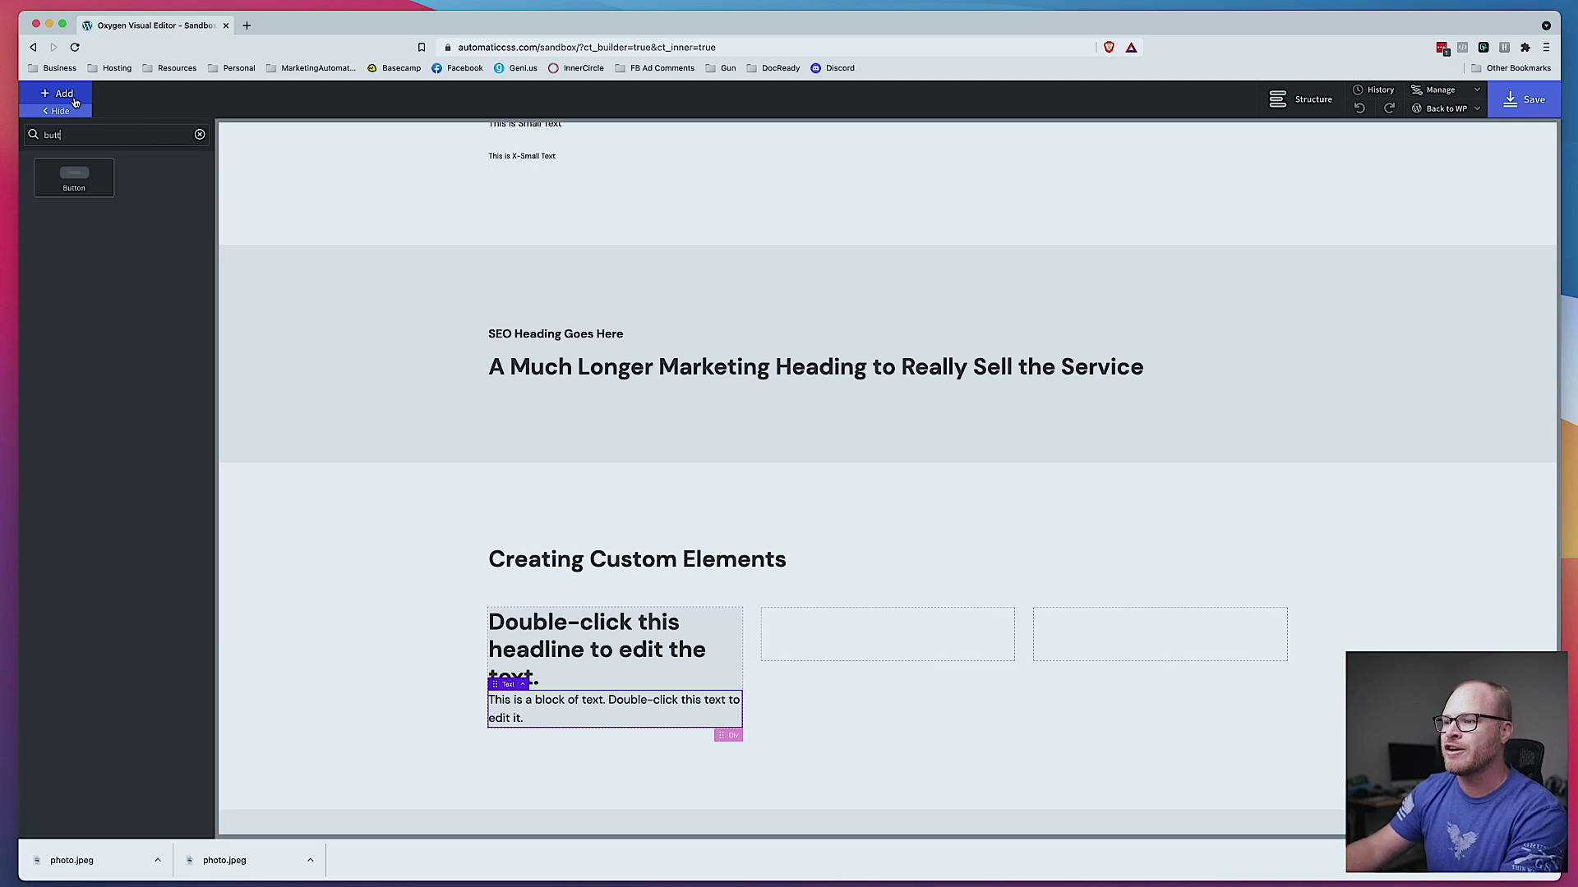
click(74, 176)
- Add the custom-card class to the first grid cell
click(734, 632)
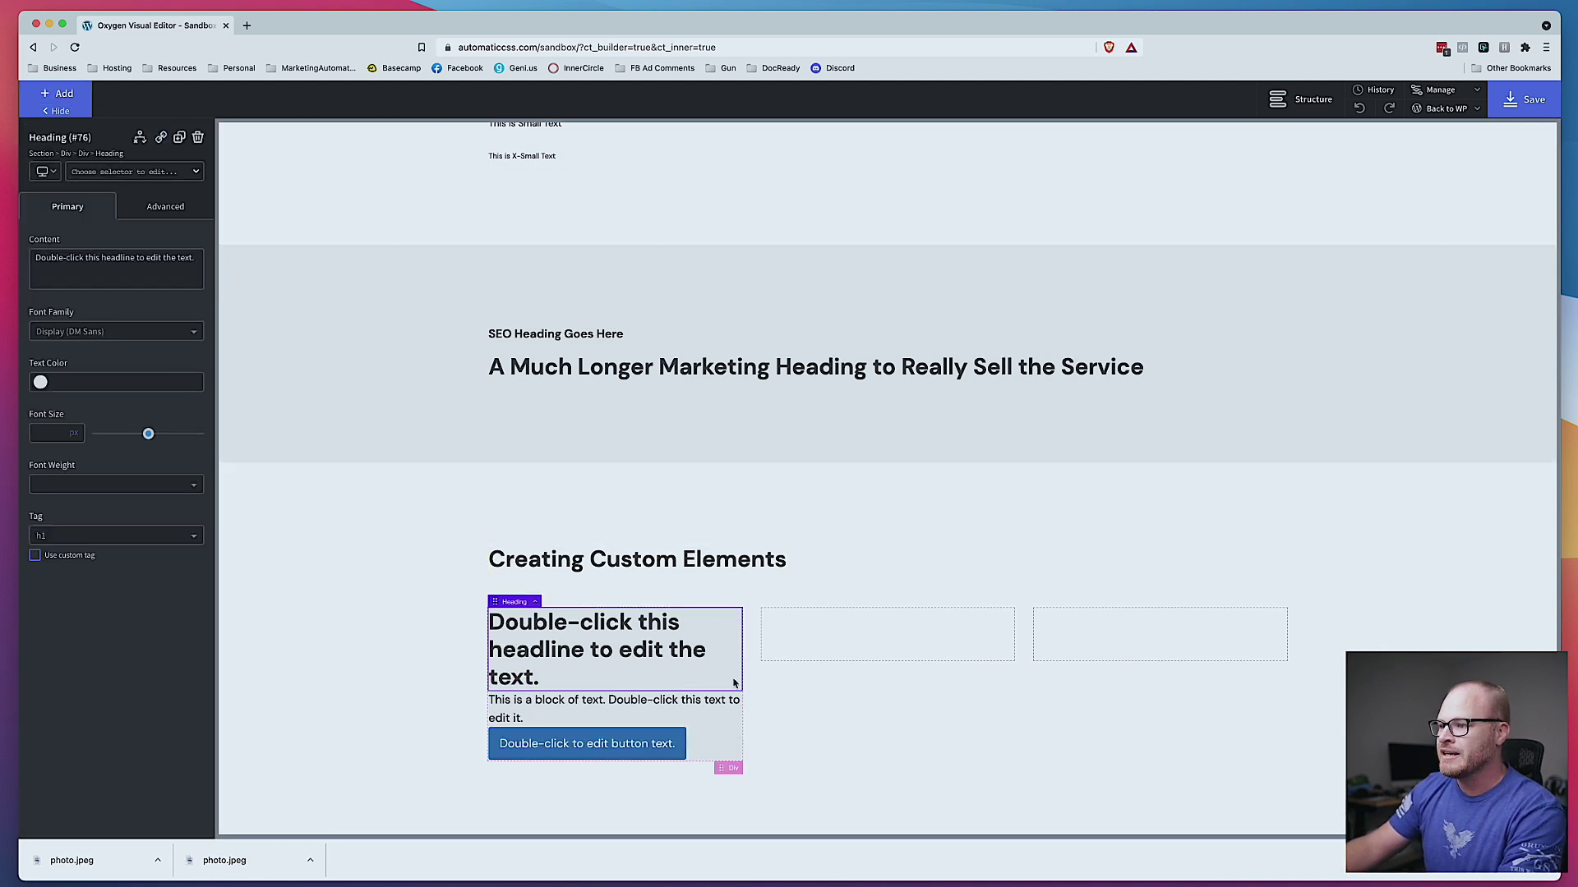
click(537, 603)
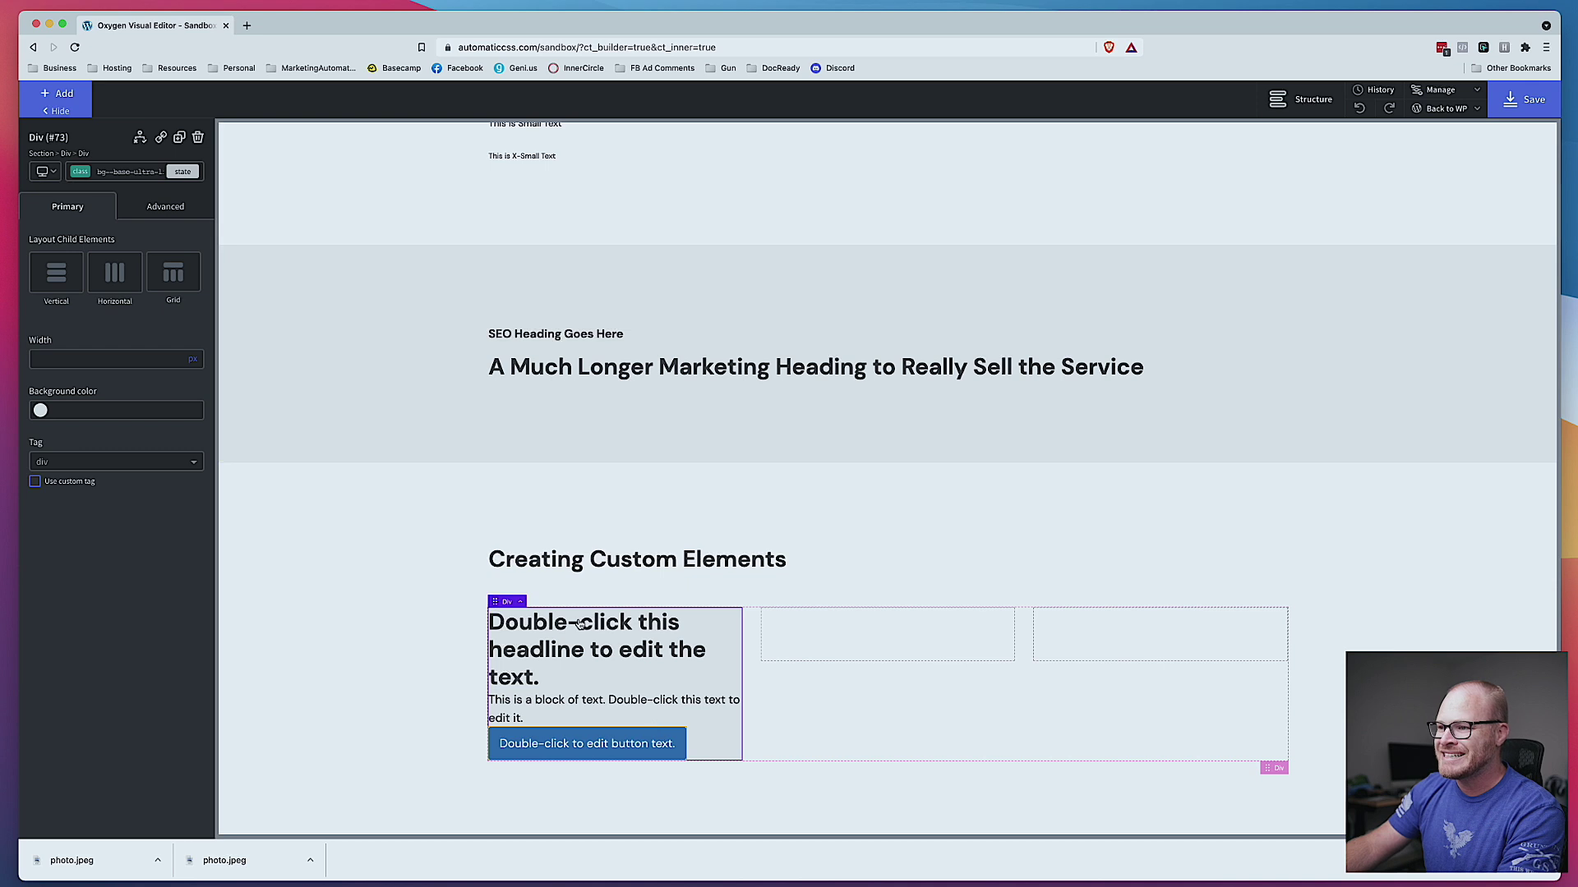
click(122, 171)
click(124, 169)
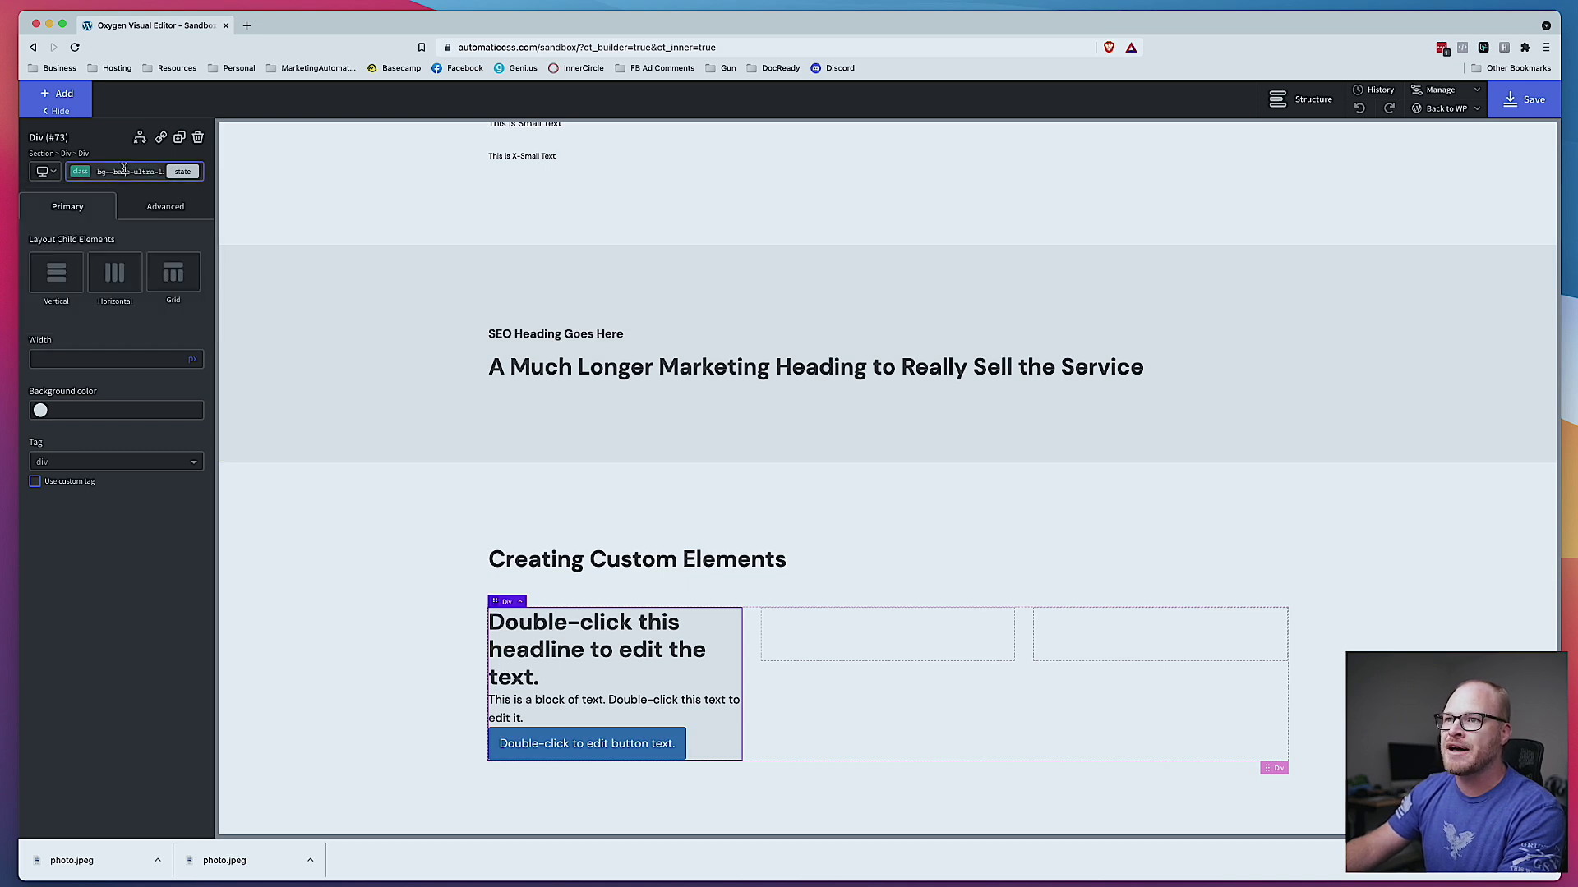
click(123, 168)
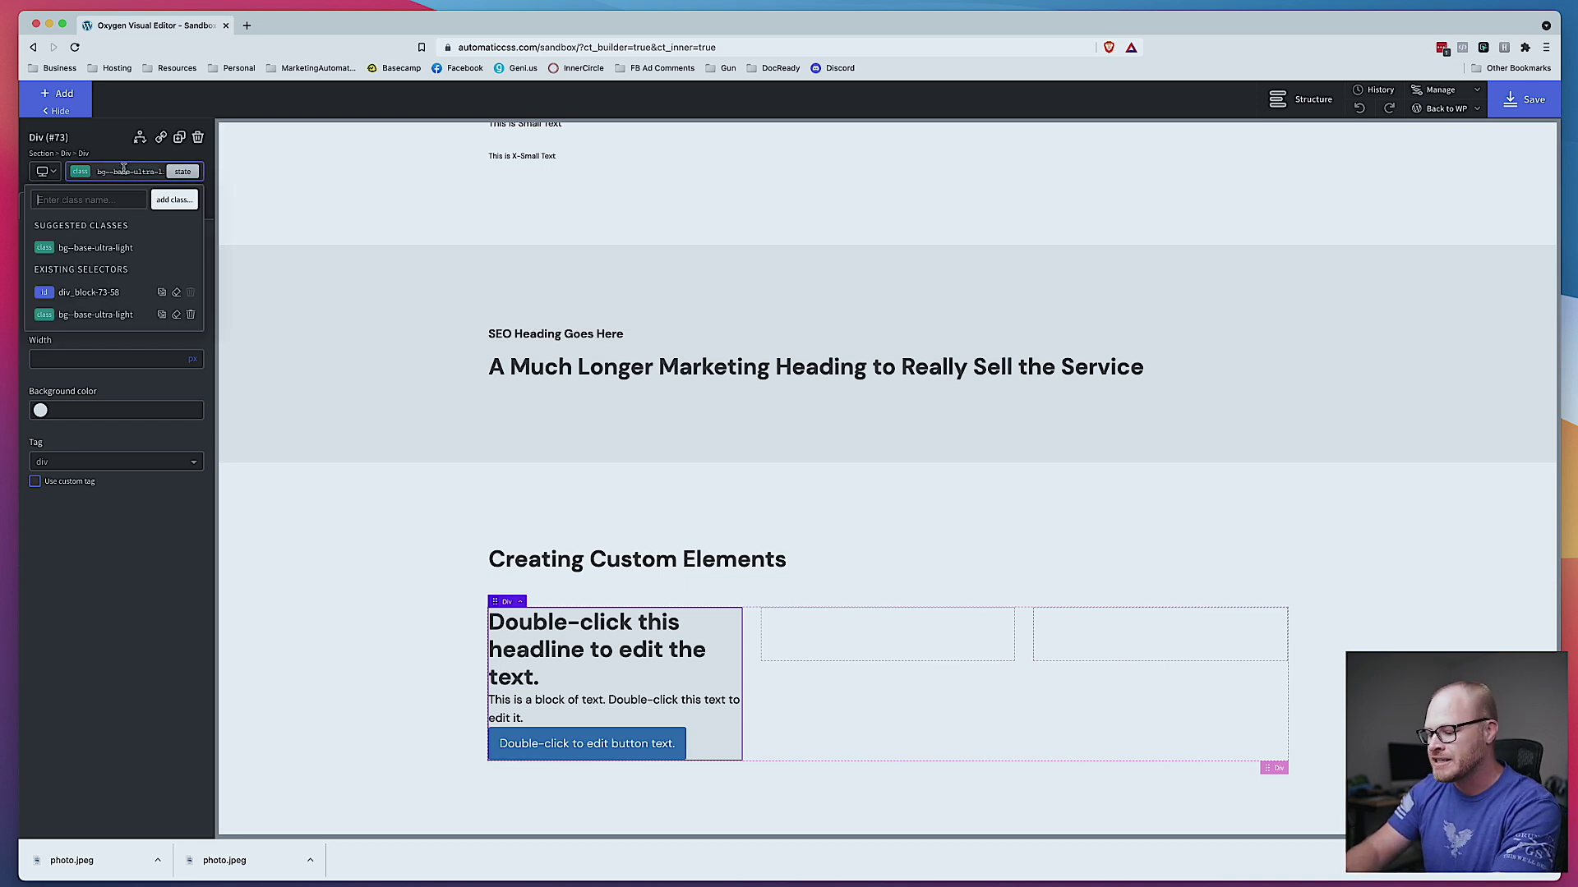
text(custom-car)
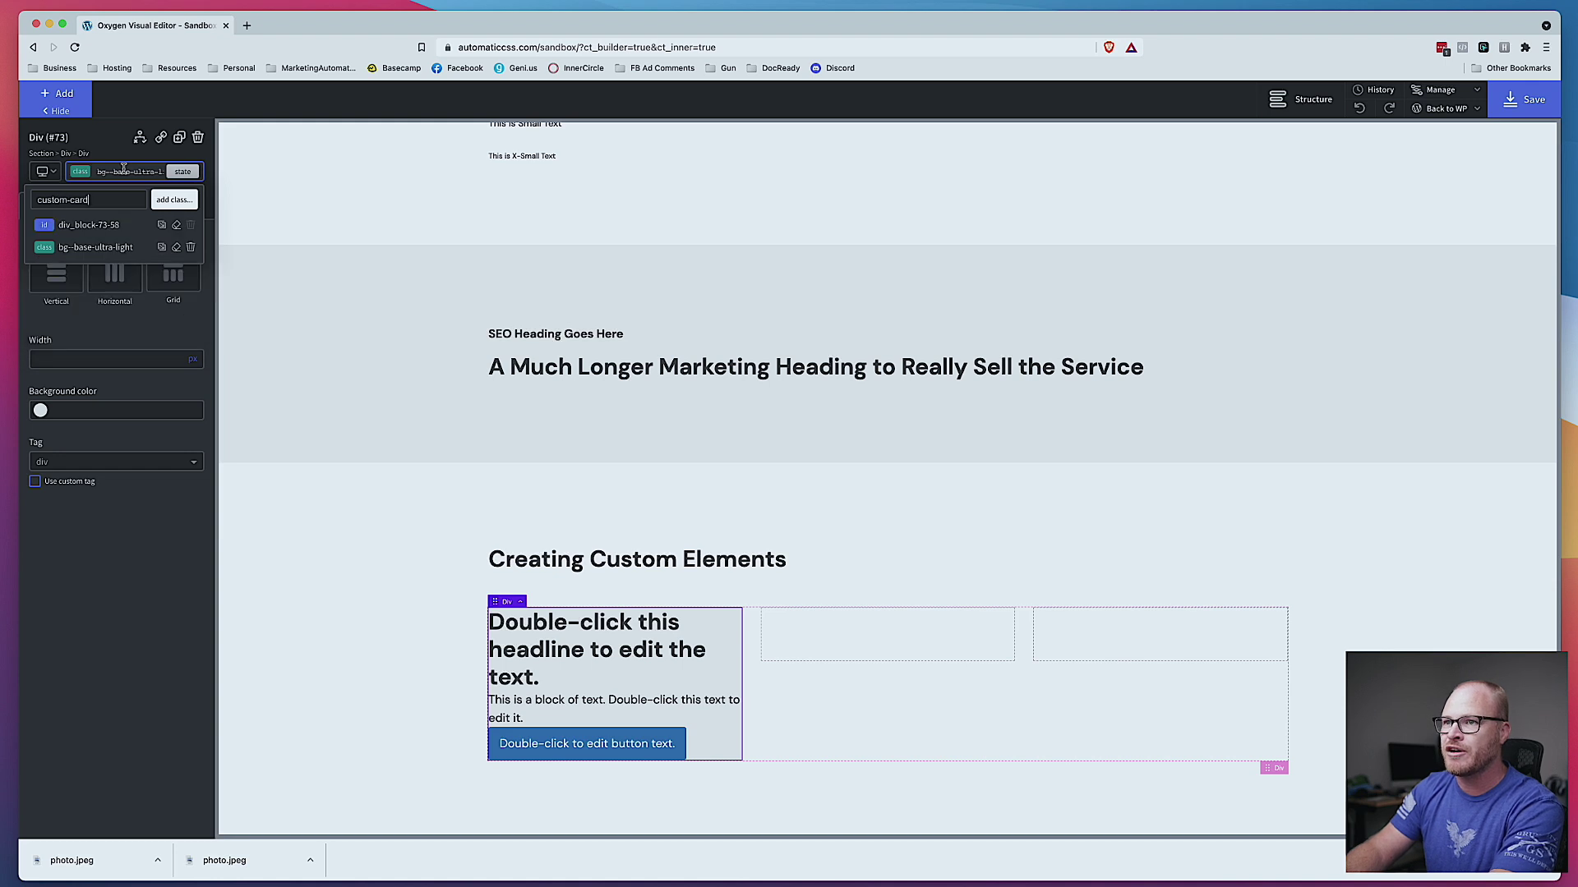
text(d)
key(Return)
- Apply var(--space-m) padding to all four sides of the custom-card box
click(165, 206)
click(125, 279)
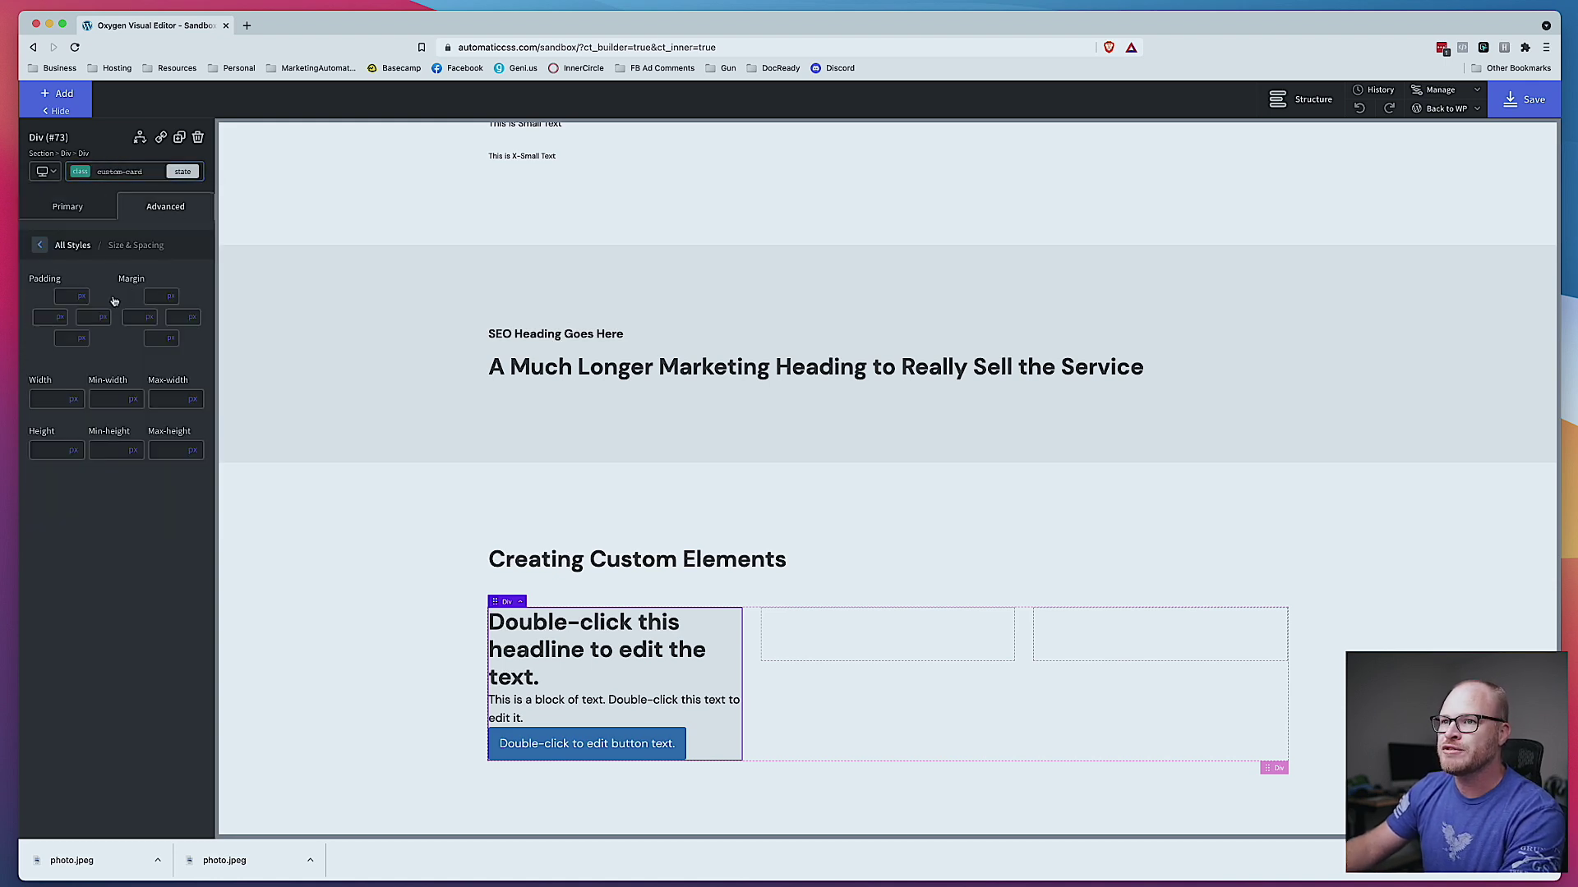
click(72, 297)
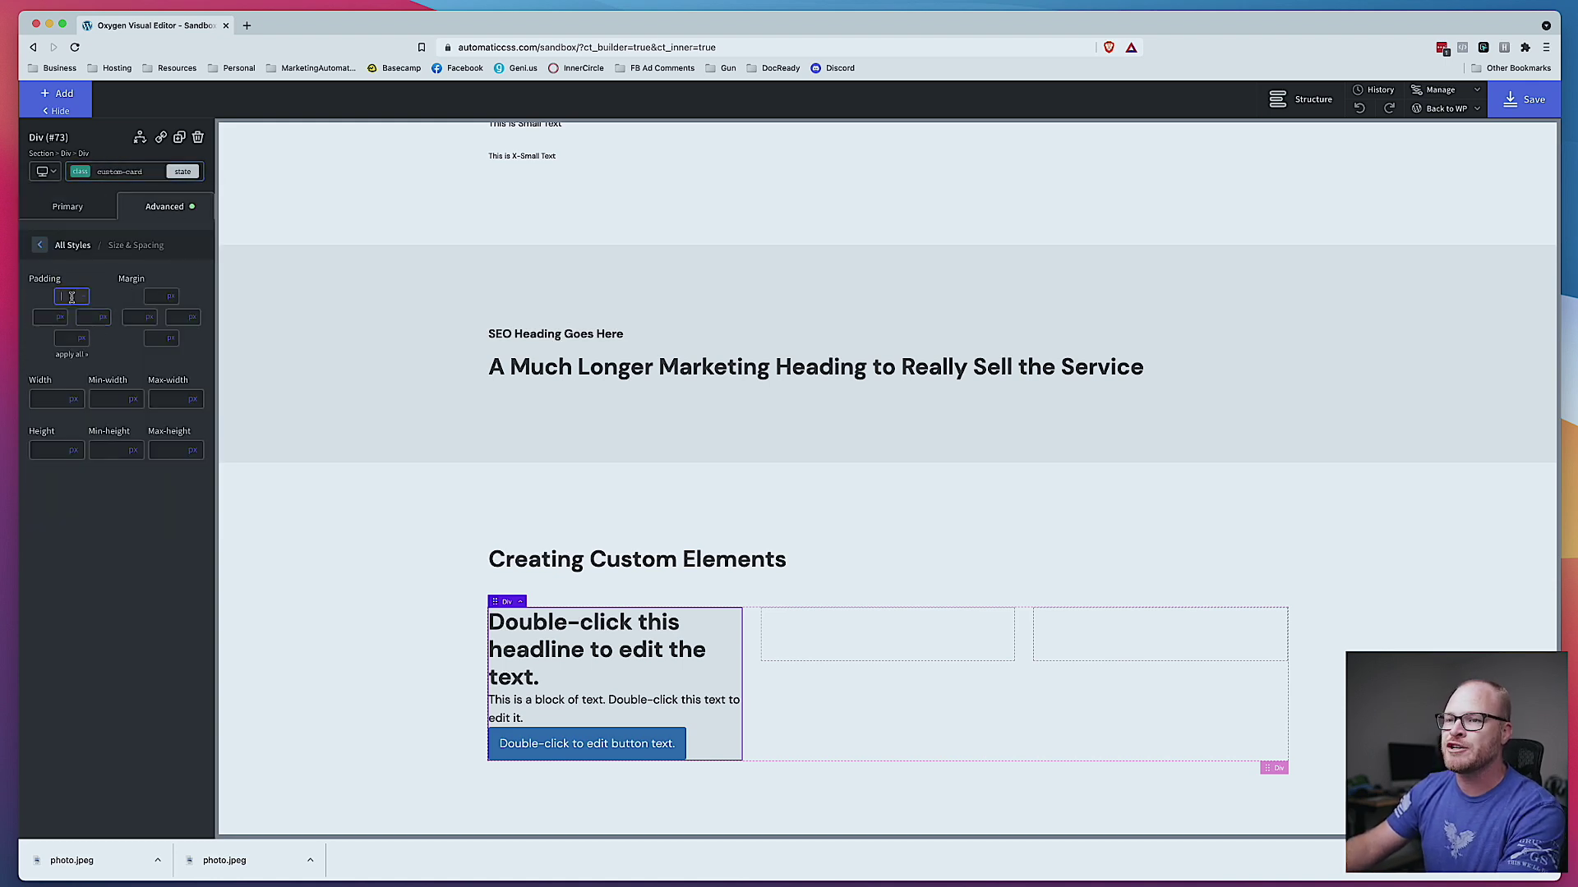
text(var)
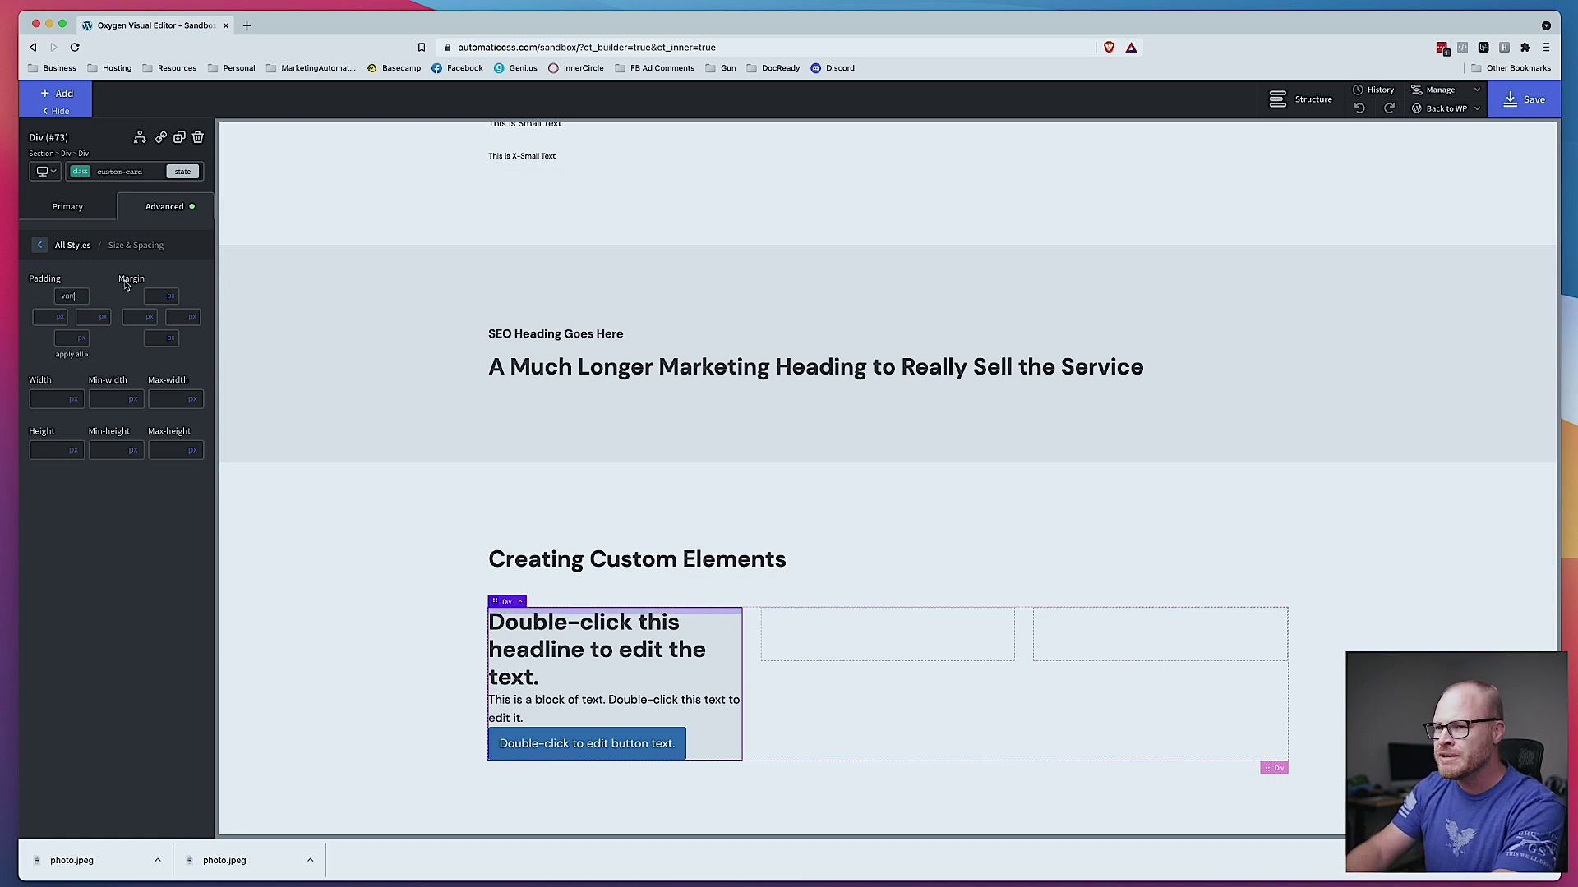
text((--space-m))
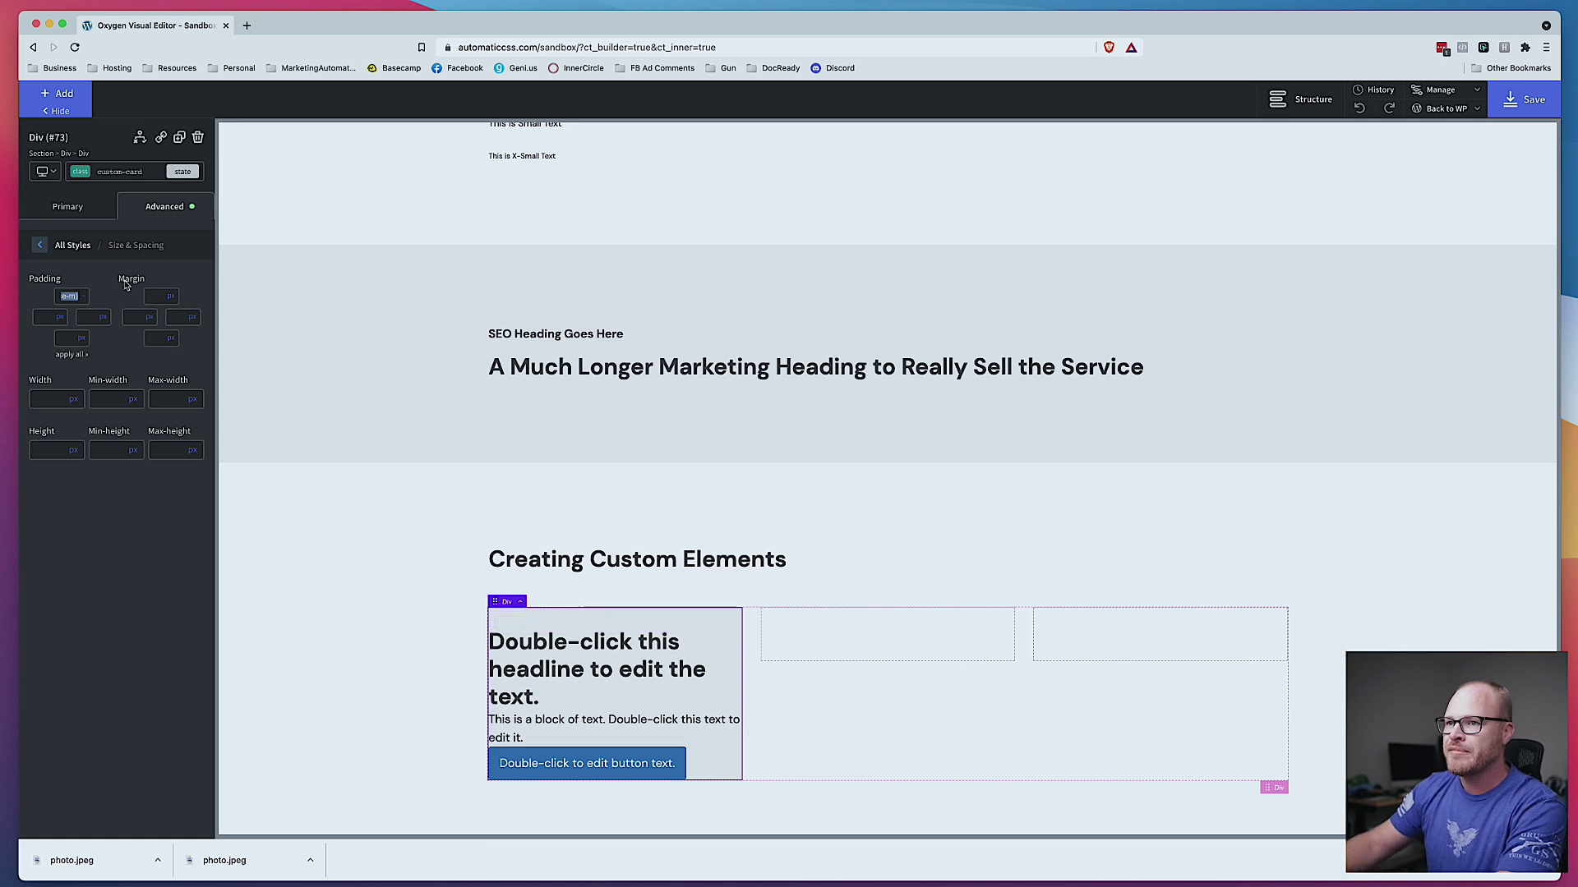
click(71, 354)
scroll(669, 493, down, 1)
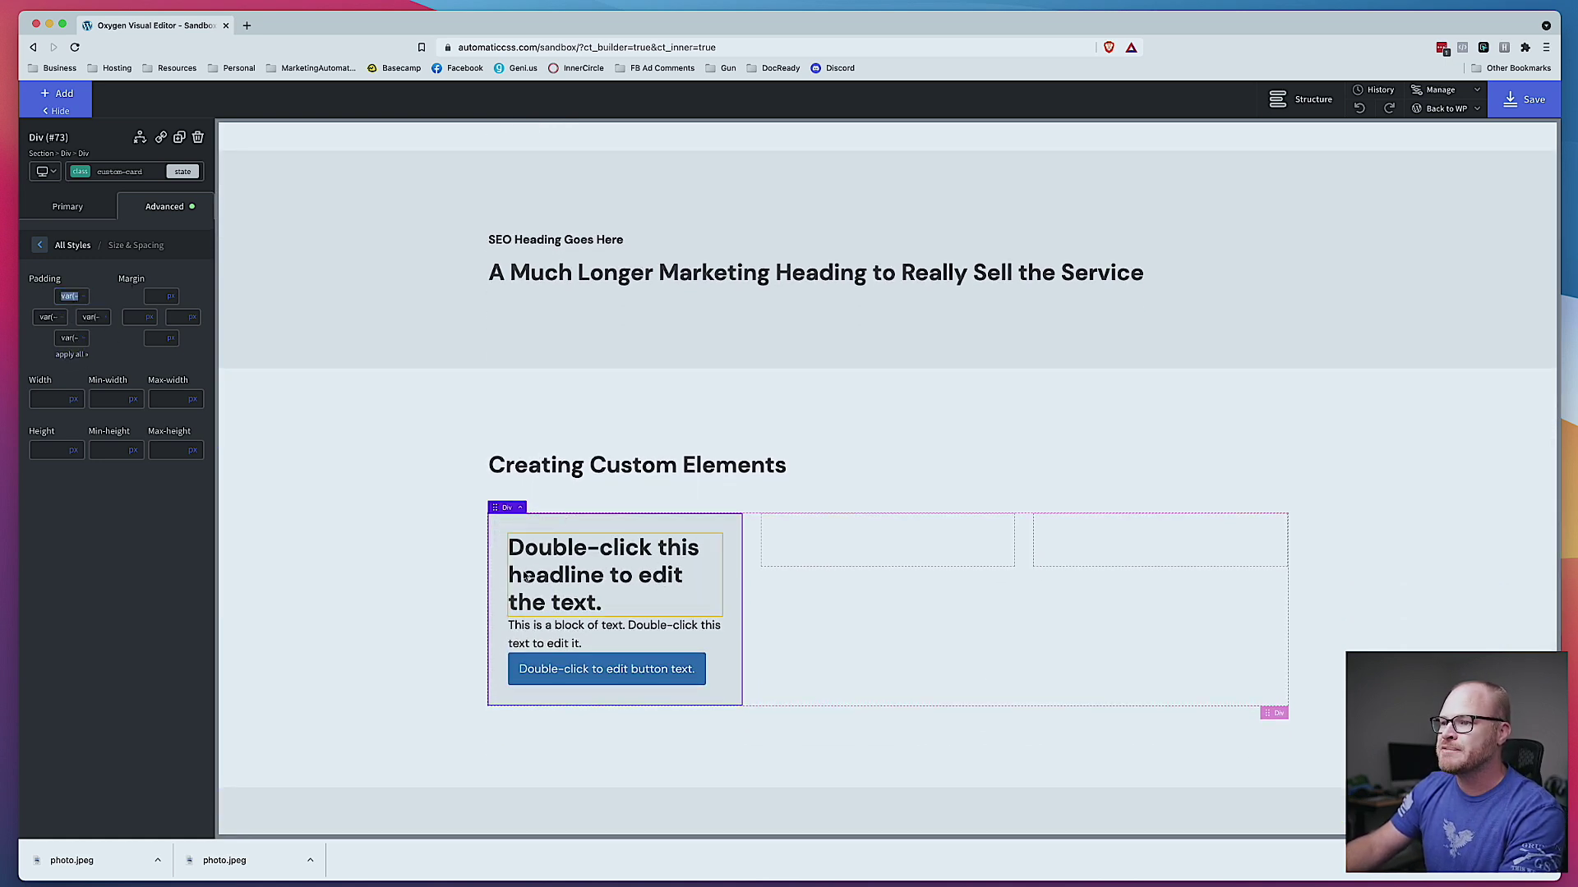
click(82, 297)
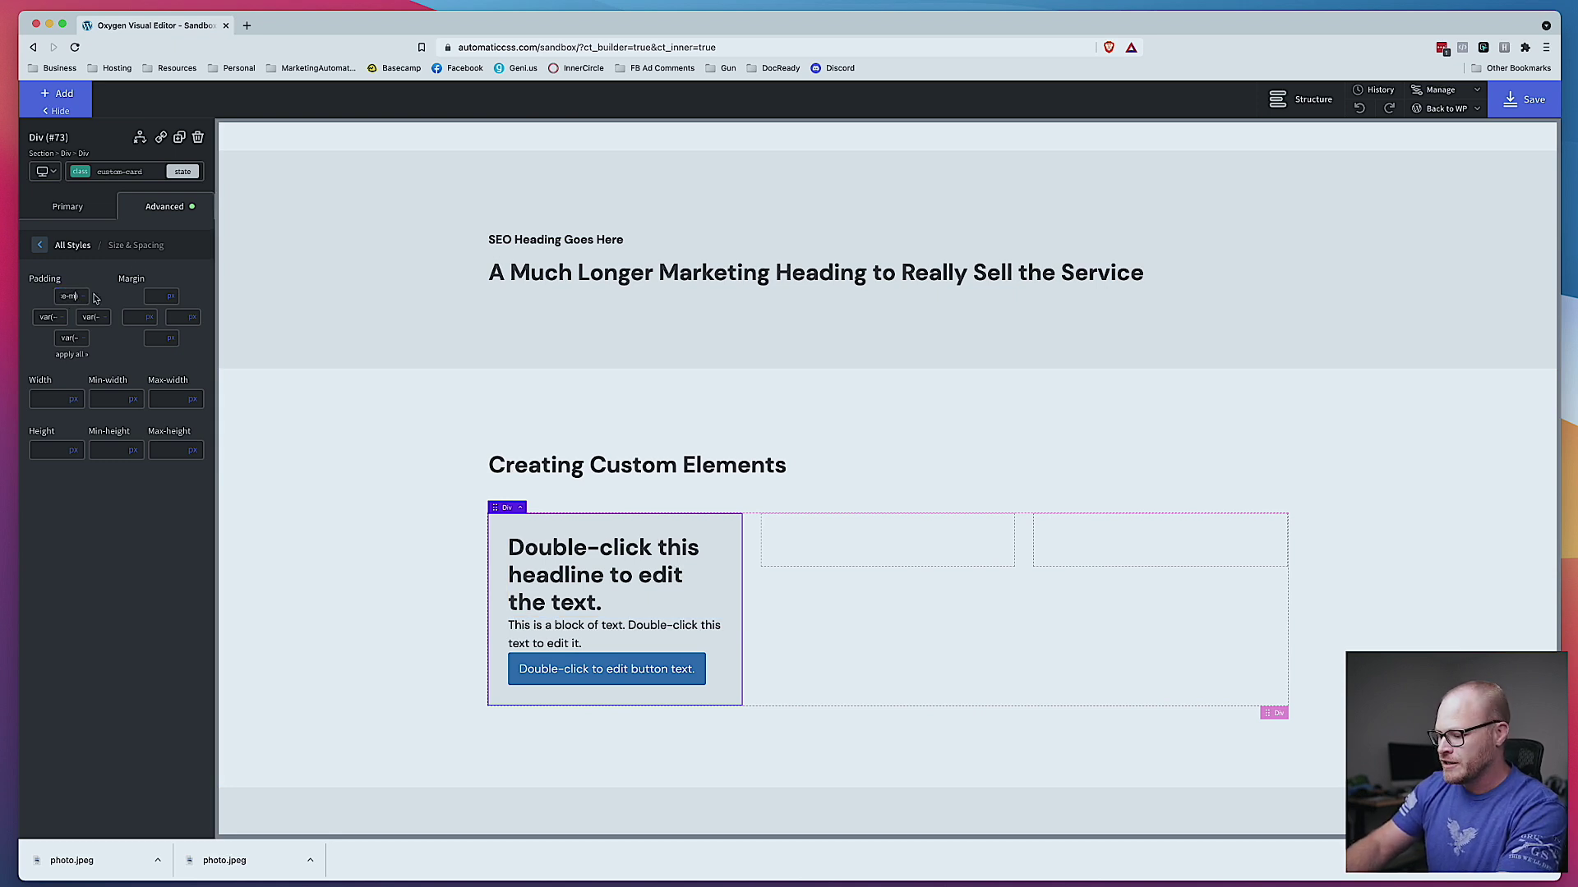
click(70, 354)
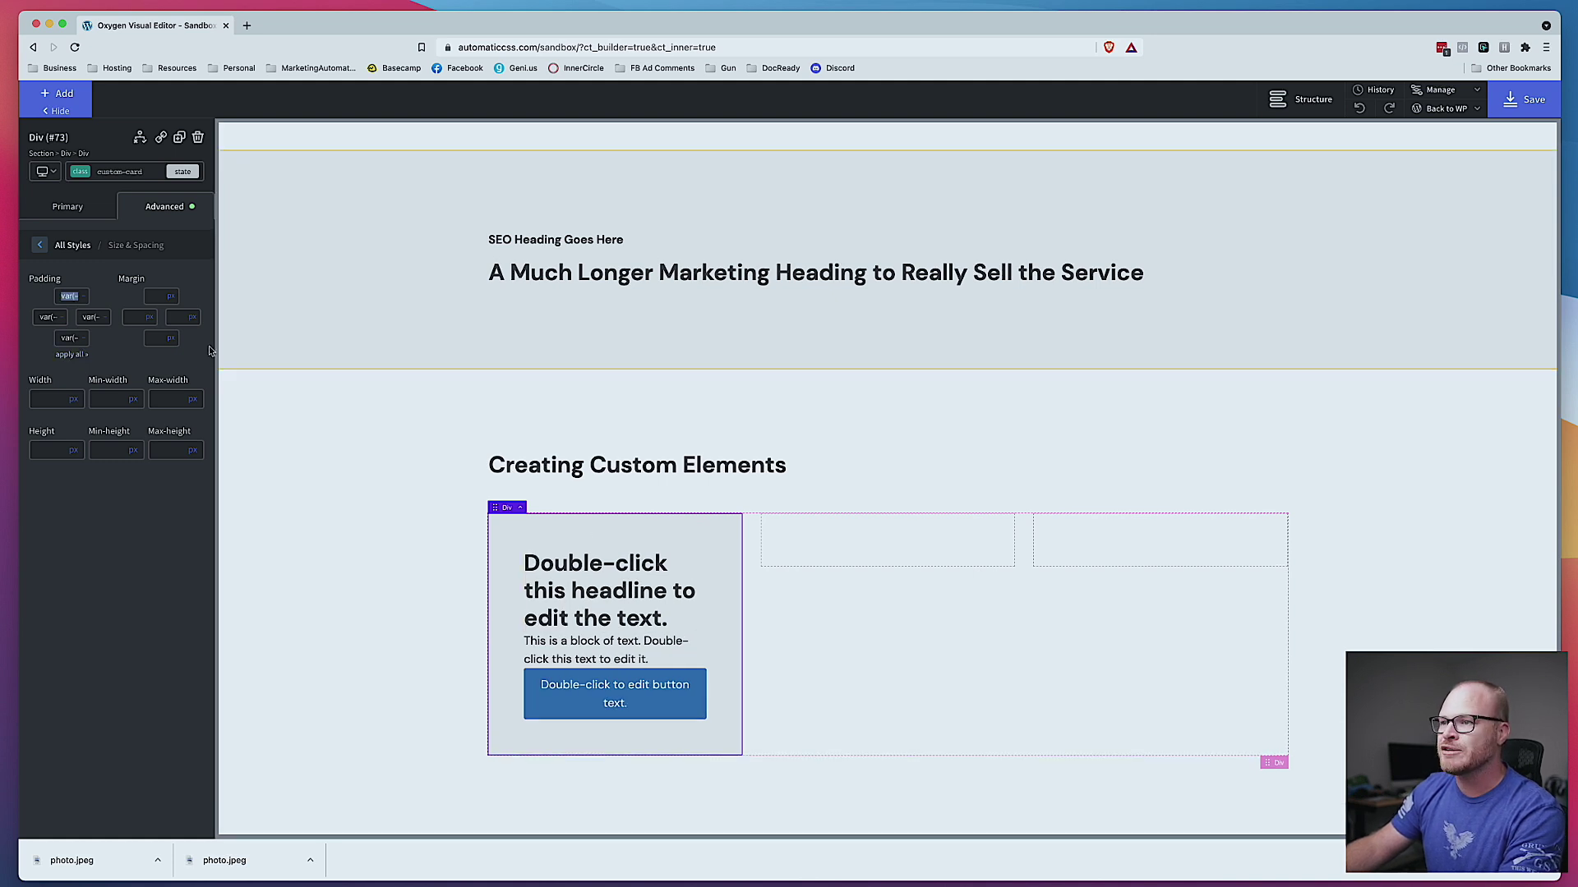
click(615, 580)
- Add custom-card__heading, custom-card__text and custom-card__button classes to the card's heading, paragraph and button
click(94, 172)
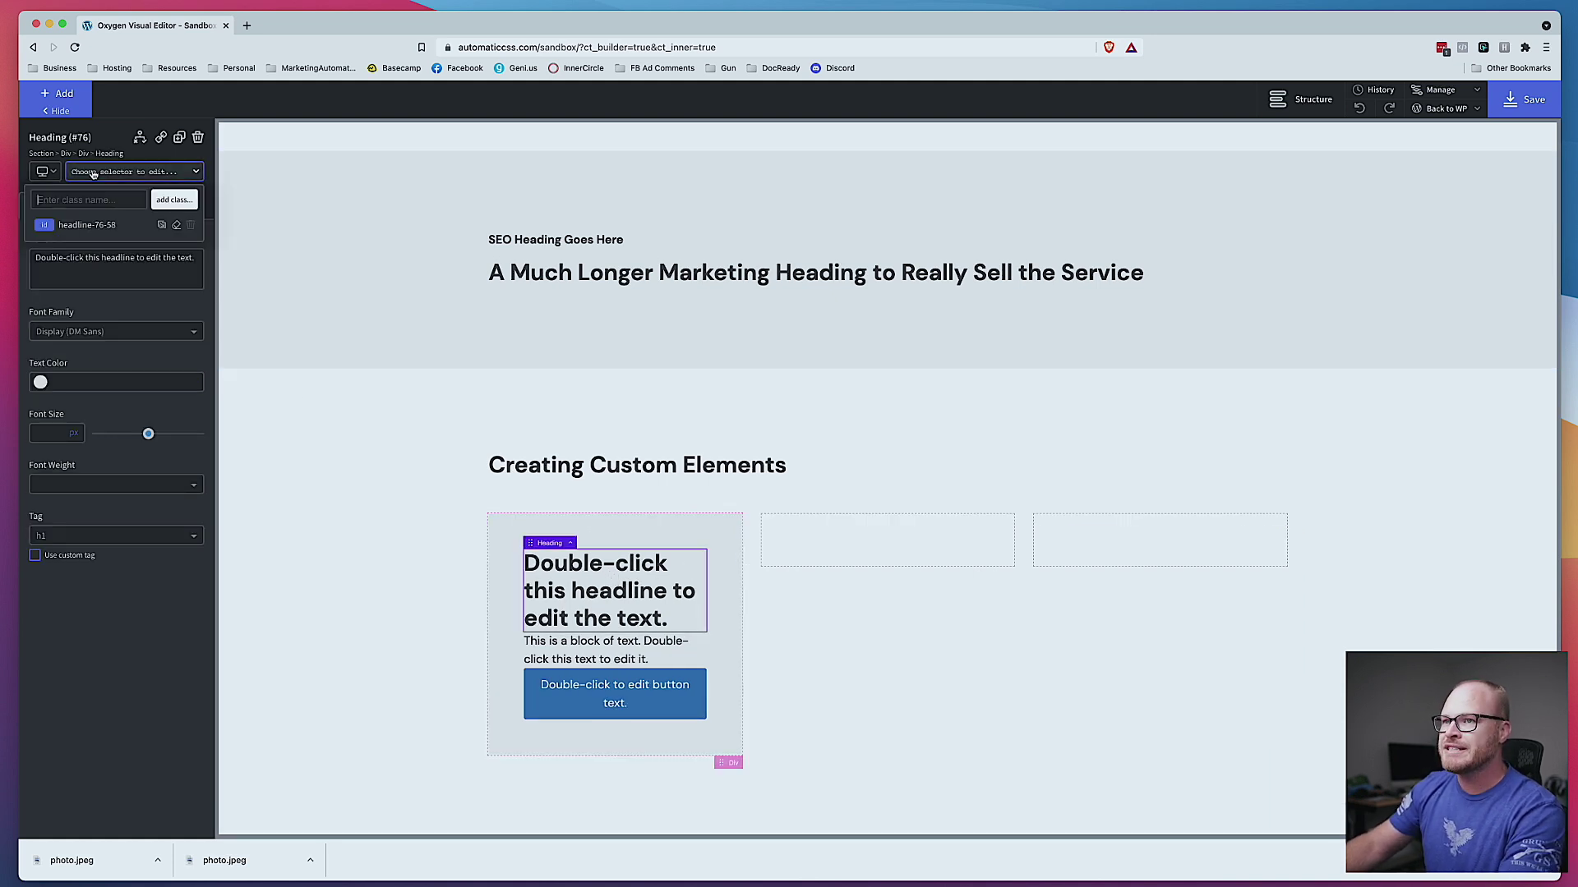
text(custom-card__heading)
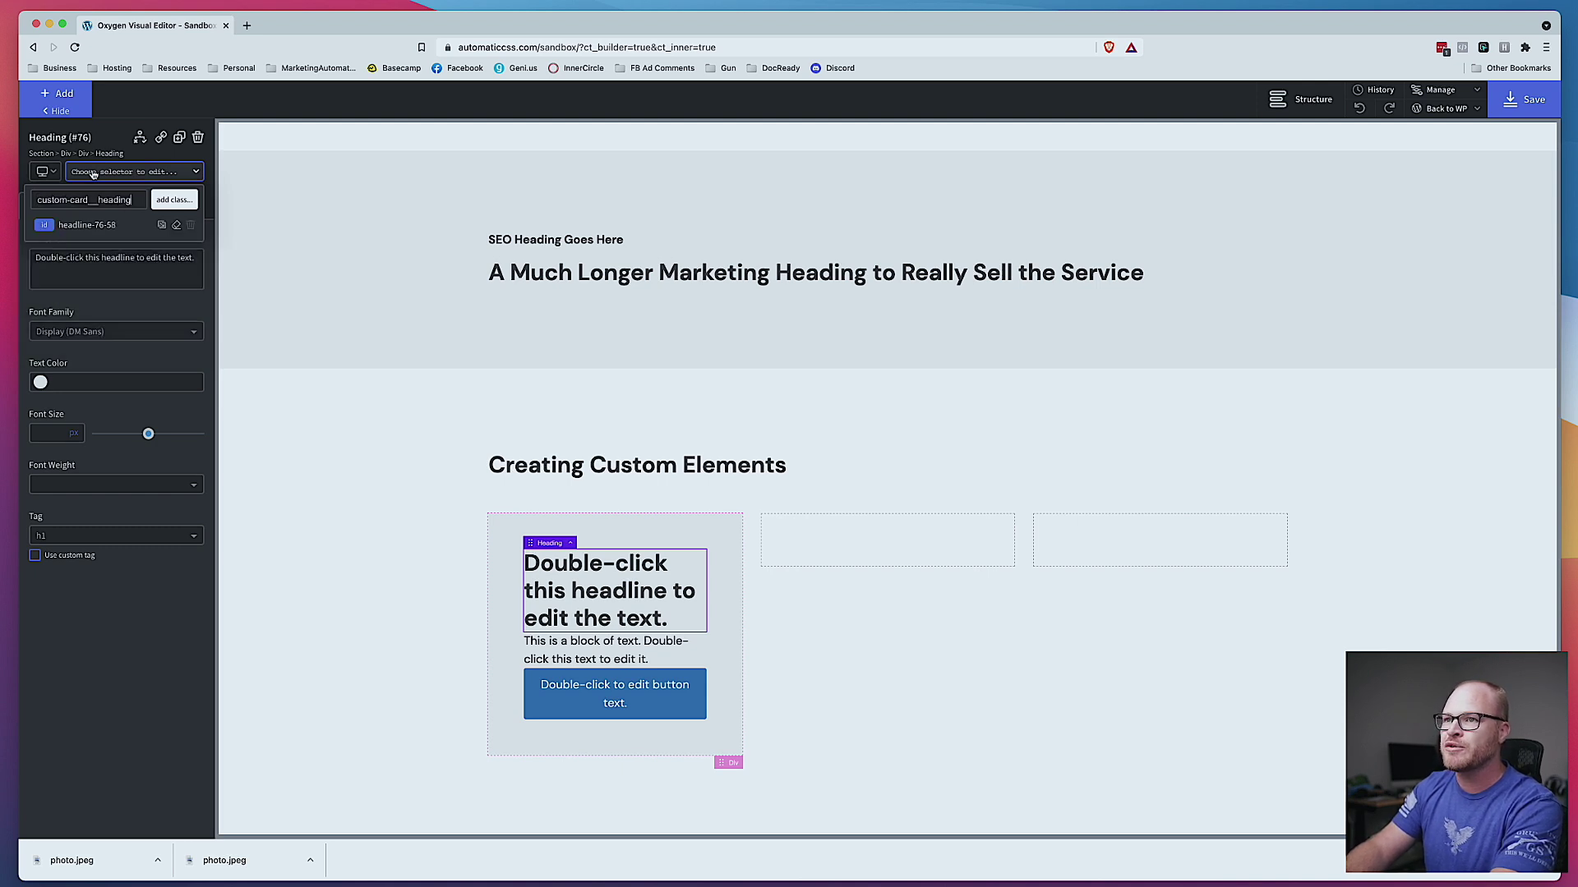
key(Return)
click(608, 649)
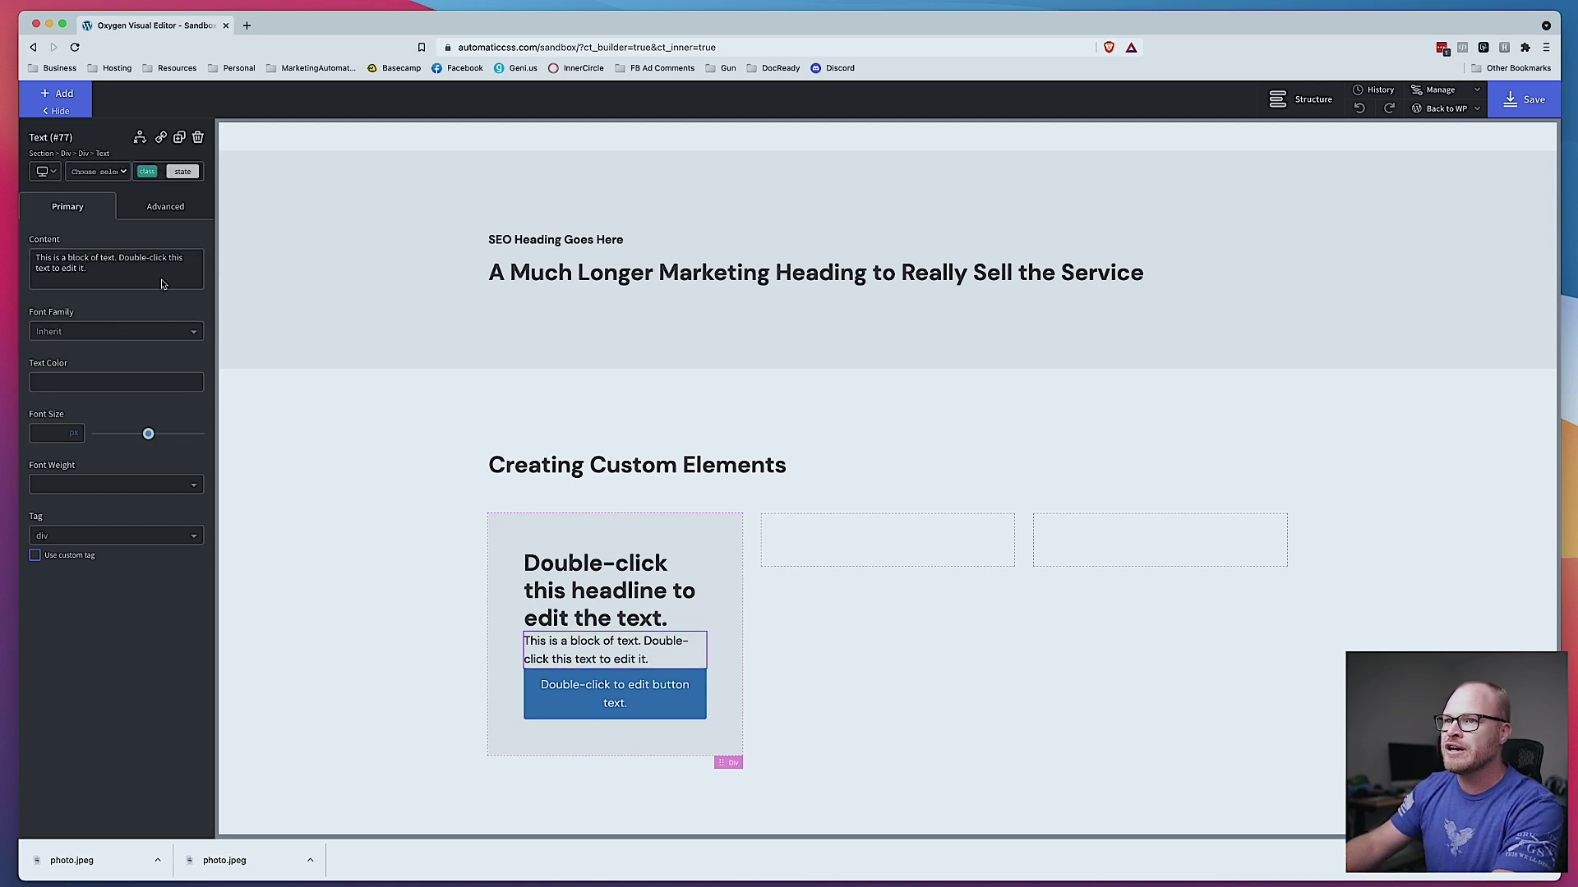
click(116, 171)
text(custom-card__)
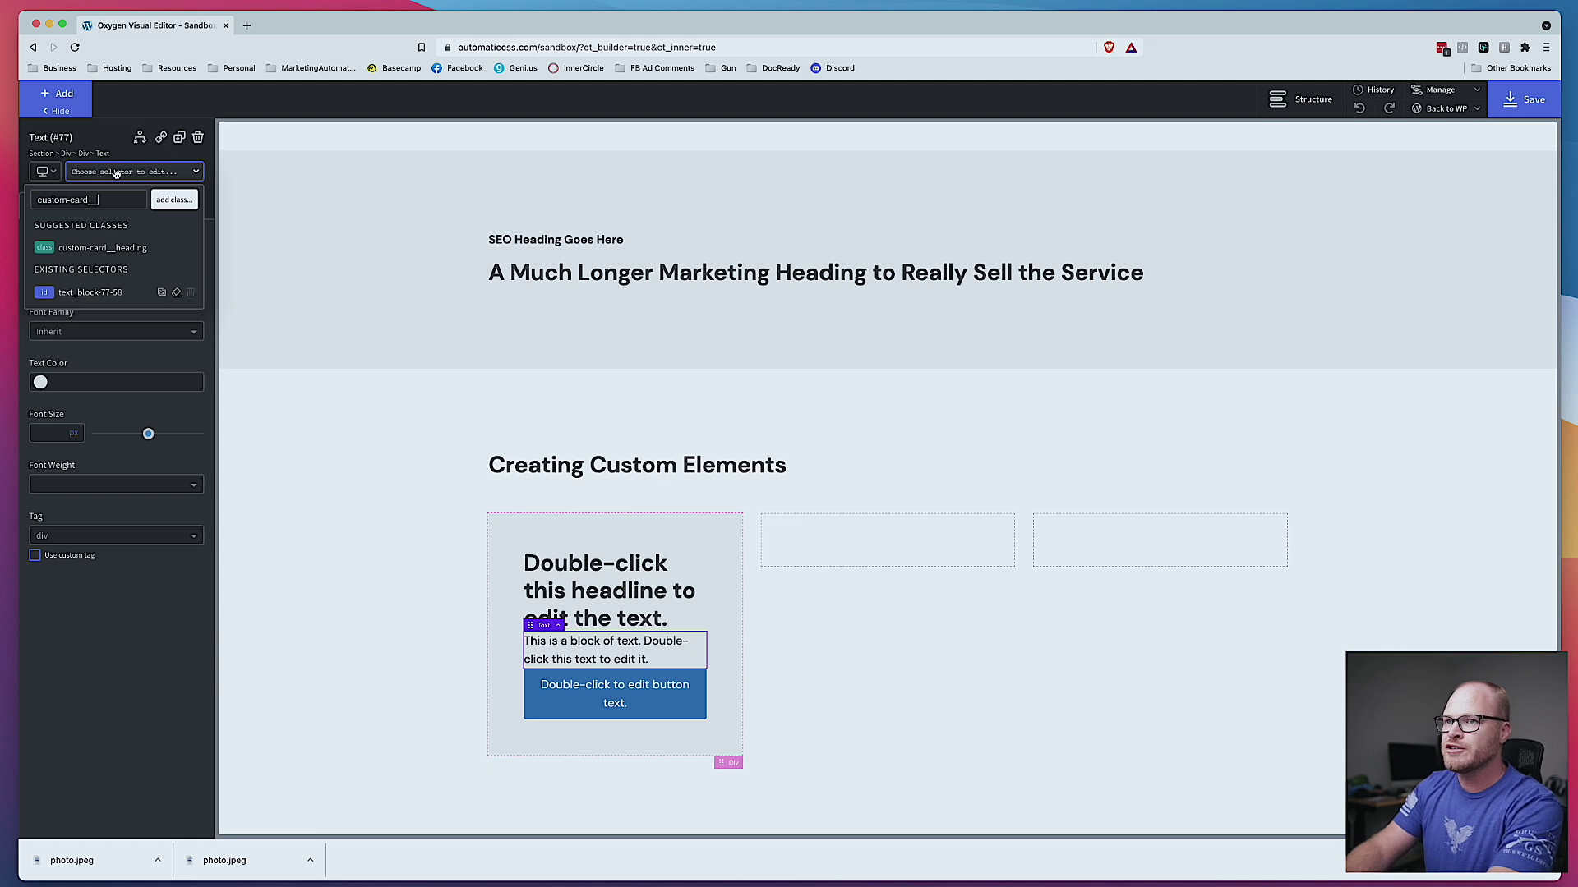
key(Return)
click(615, 695)
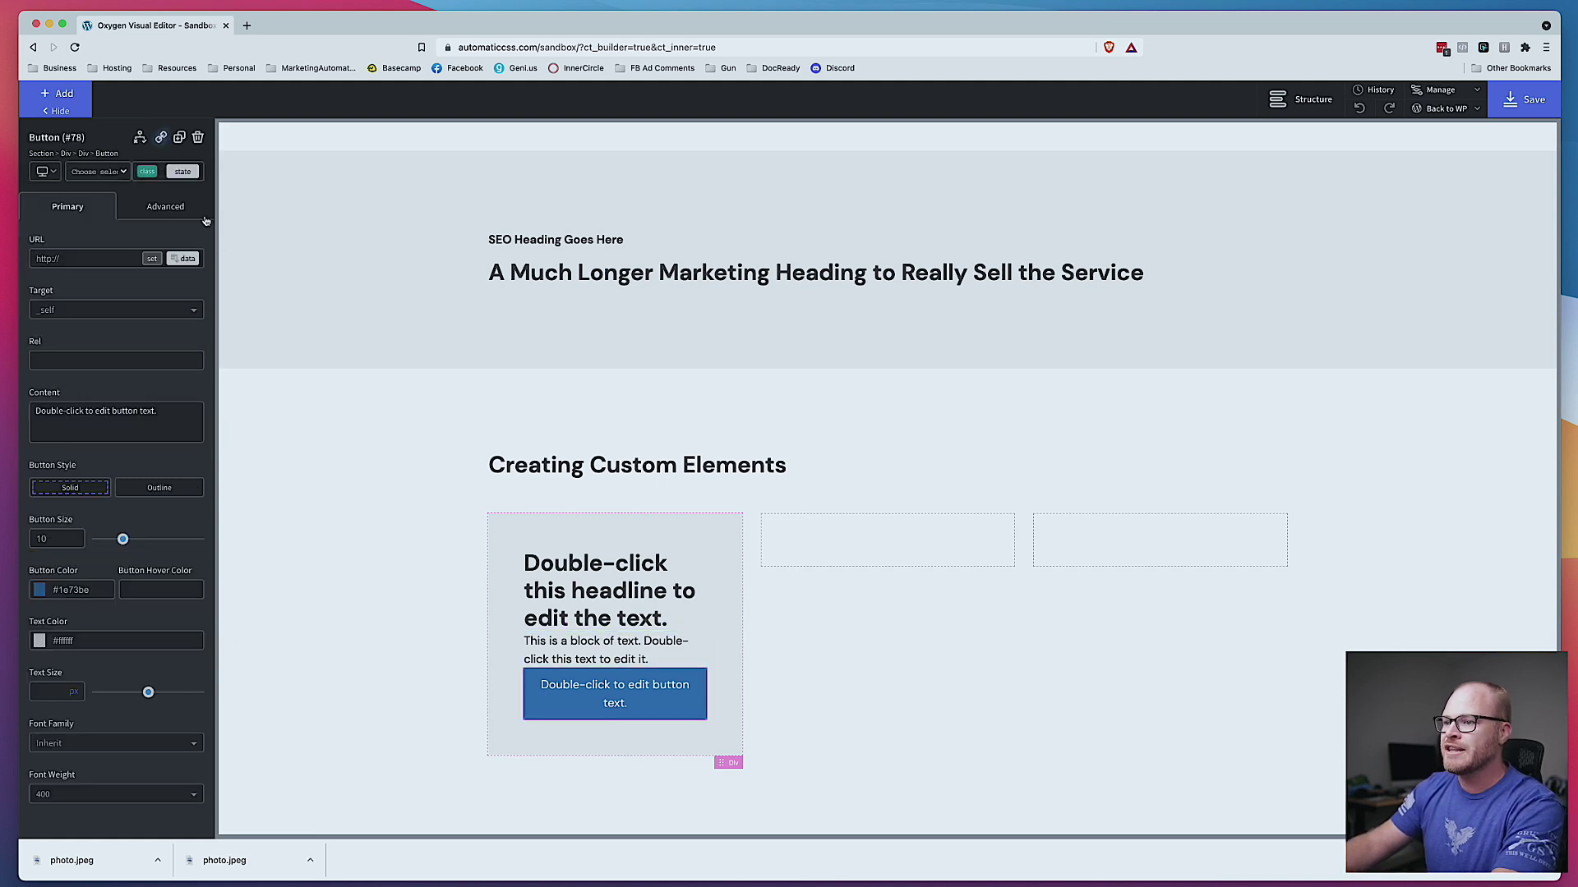
click(121, 170)
text(custom-card)
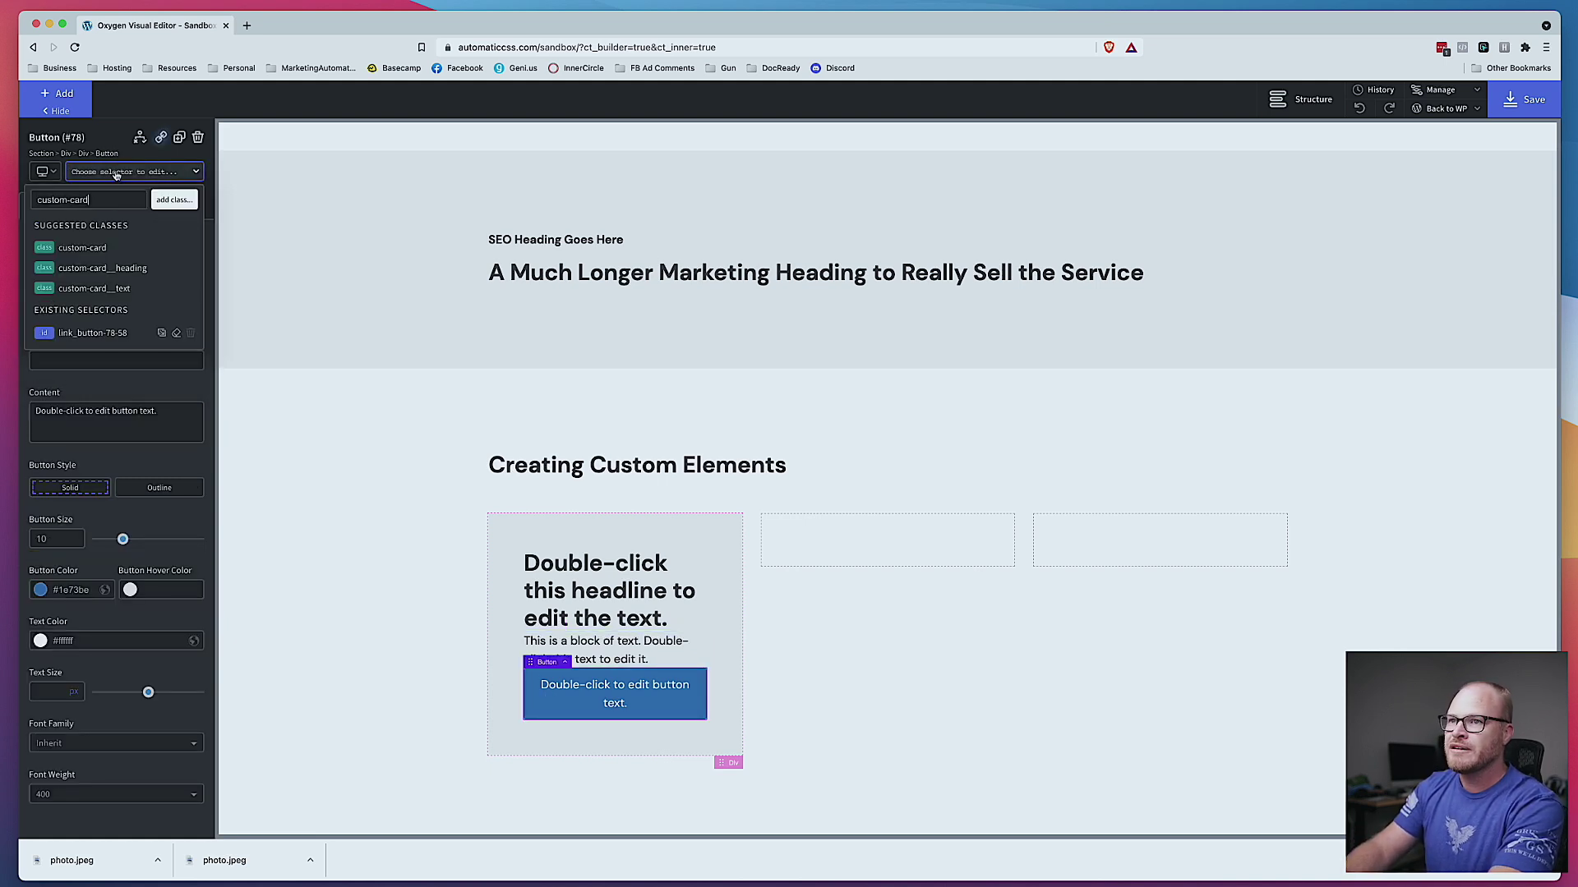
text(__button)
key(Return)
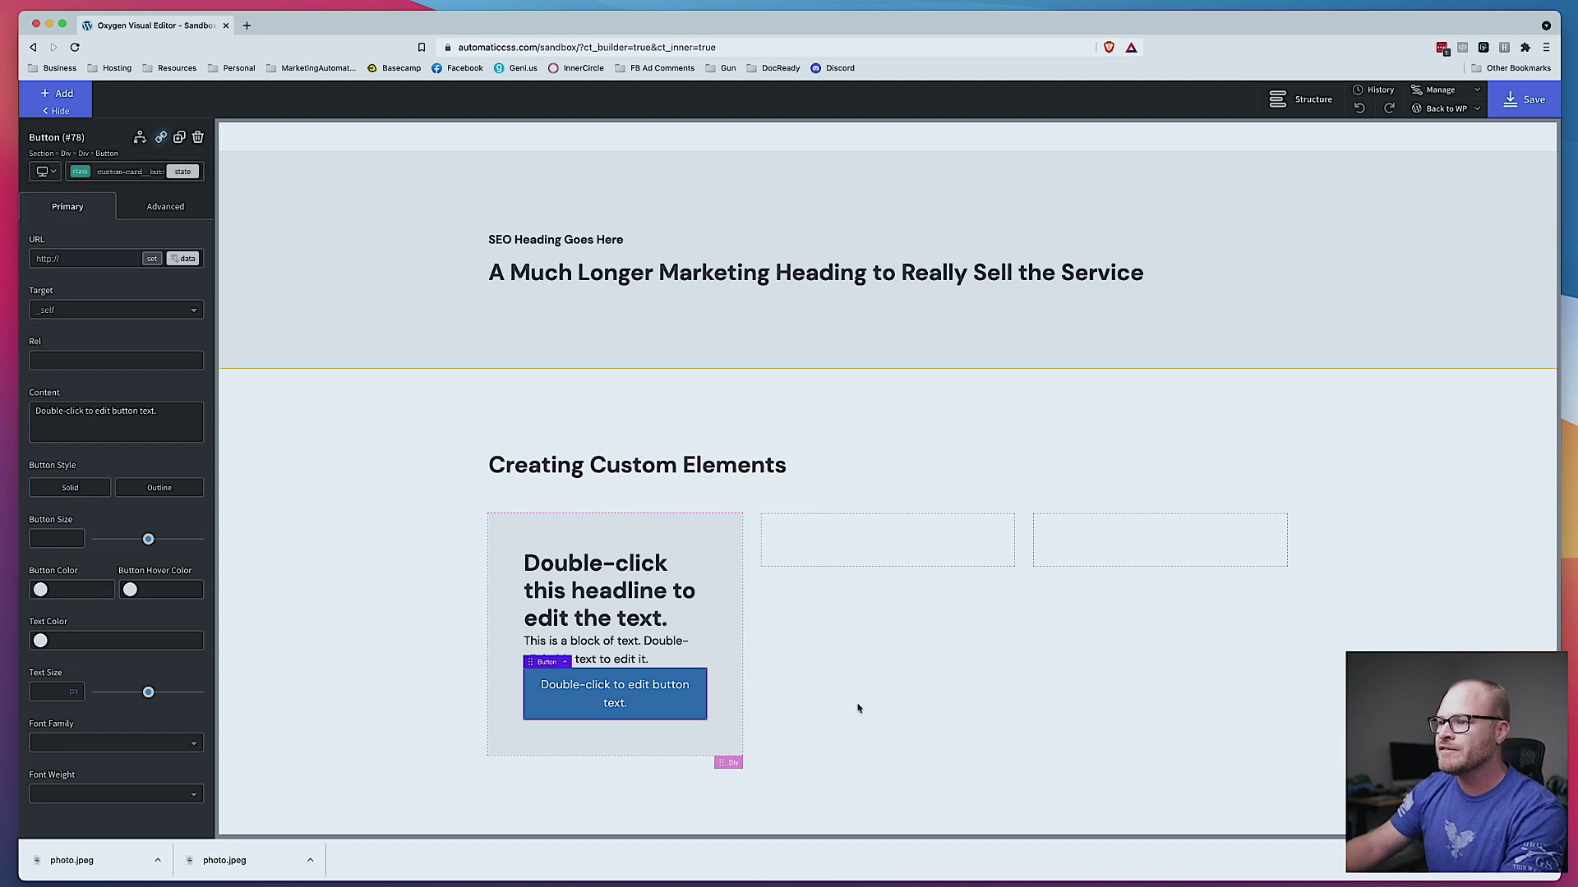
click(725, 550)
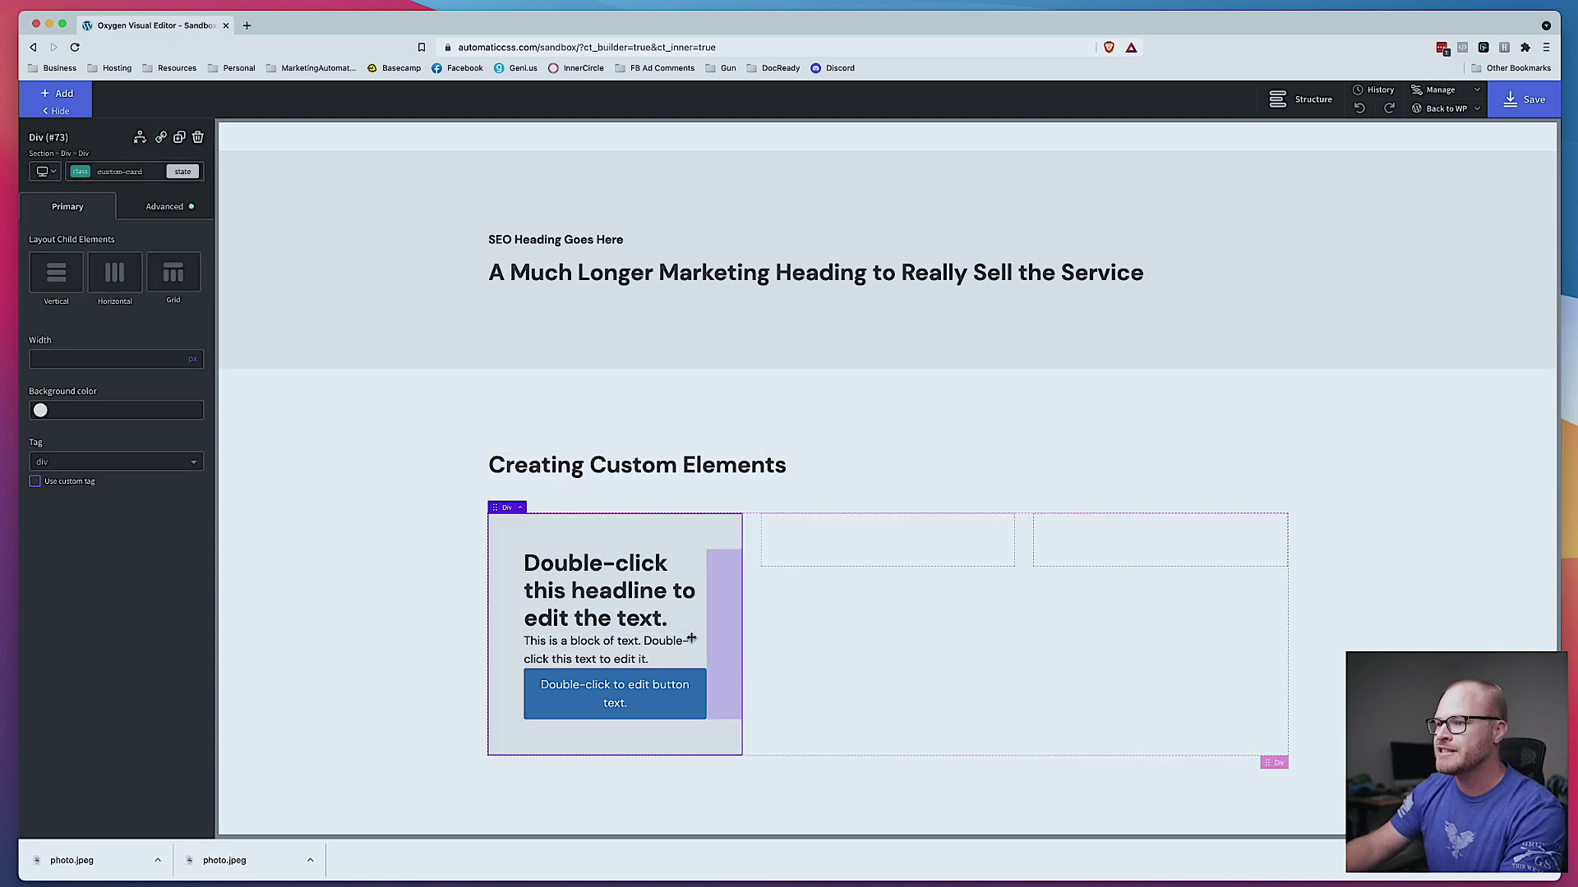
- Change the card headline's tag to h3
click(652, 618)
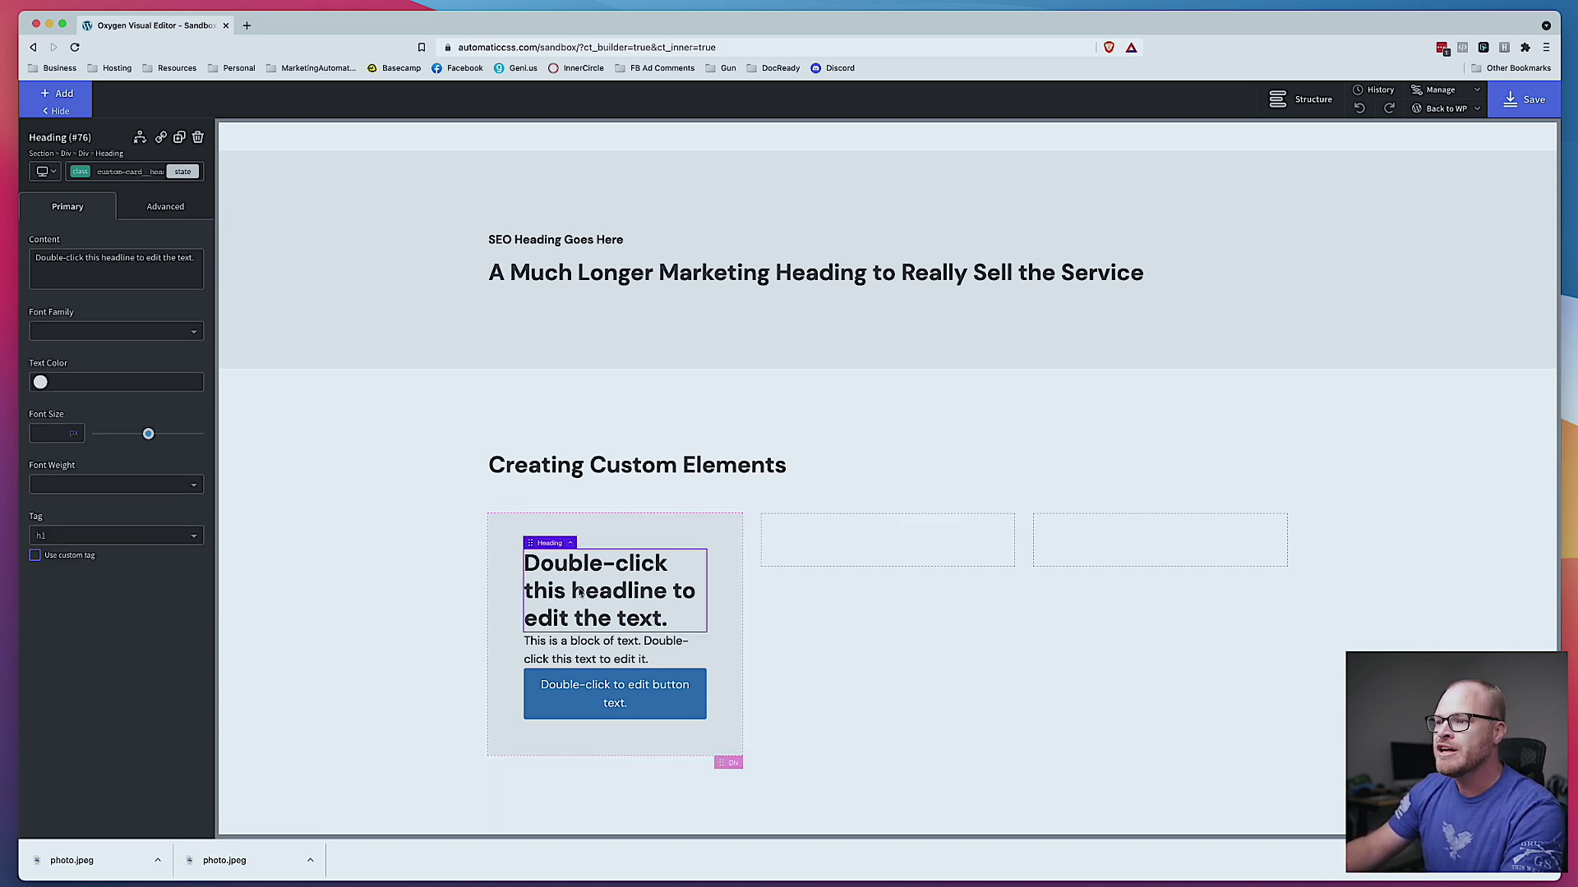
click(115, 534)
click(141, 598)
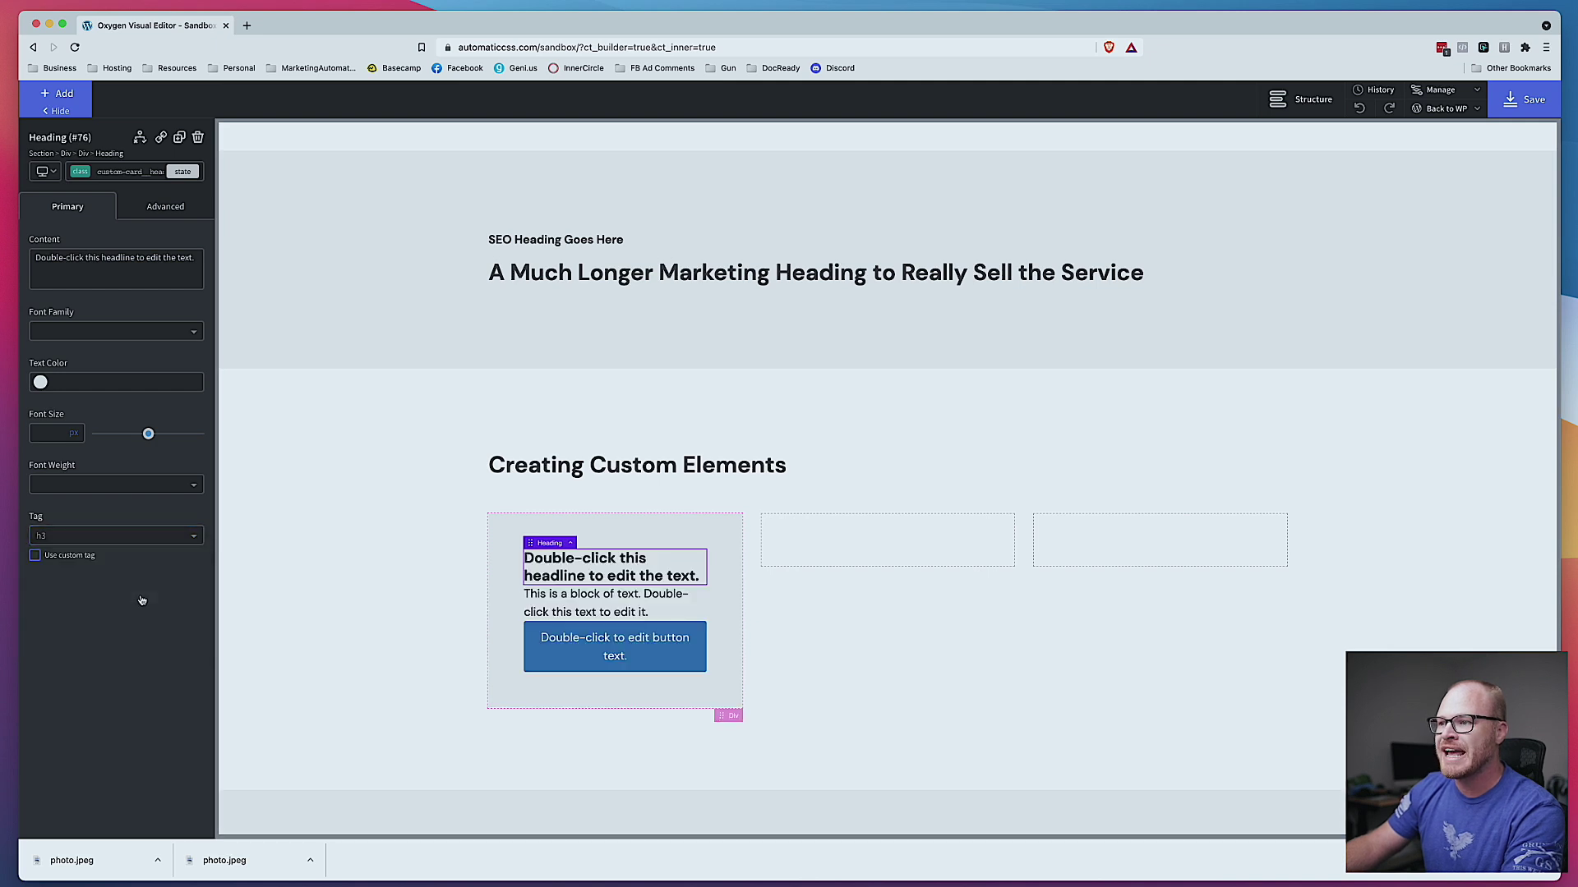
double_click(631, 577)
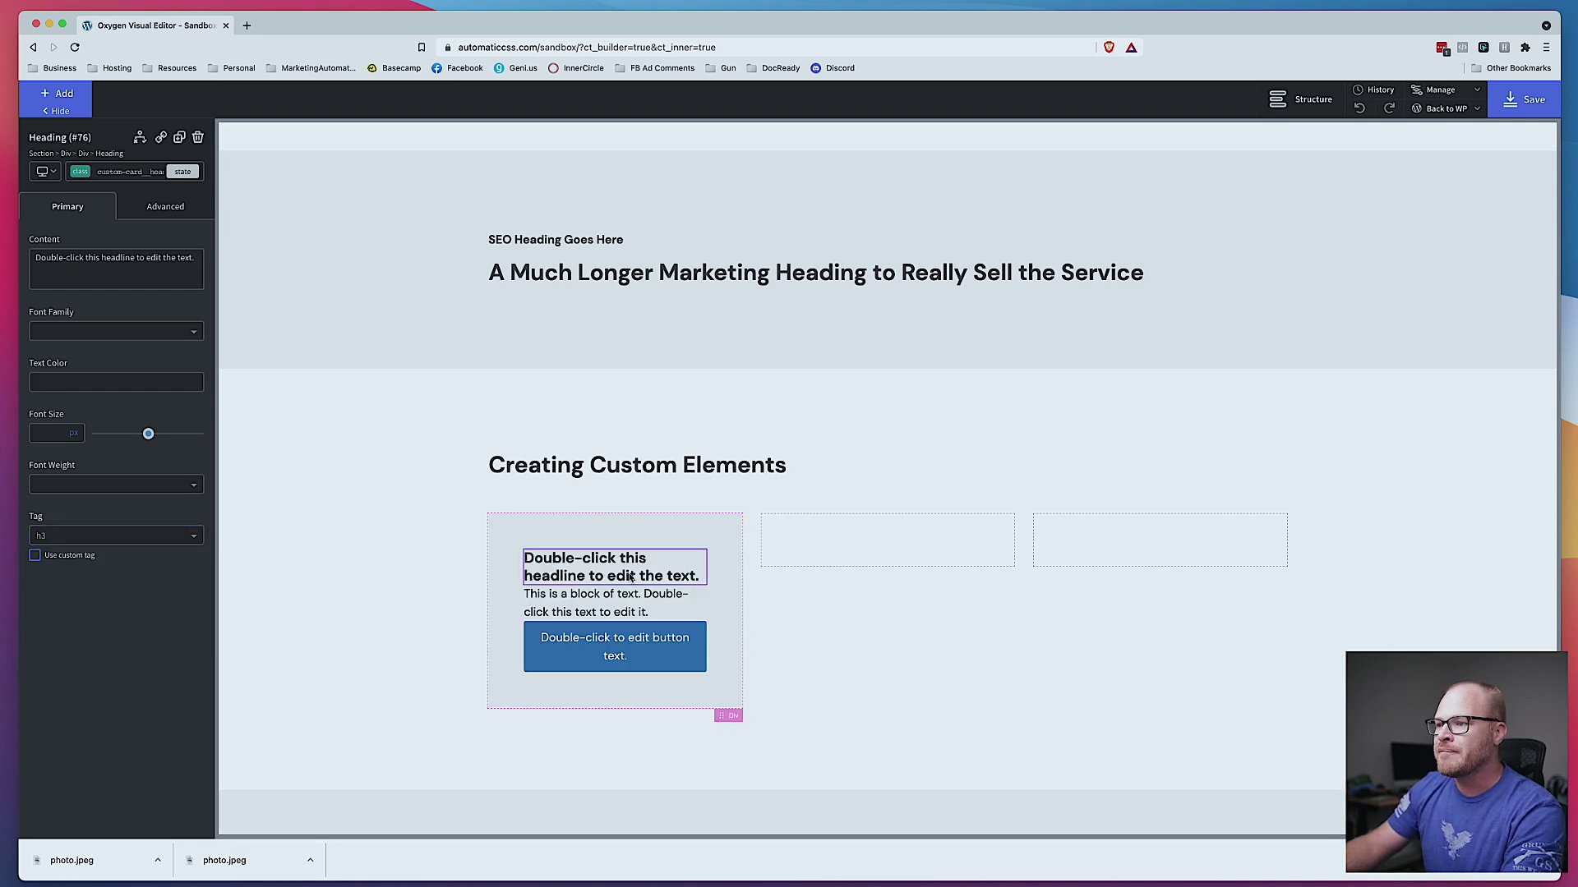
- Set the card paragraph's font size to var(--text-s)
click(686, 606)
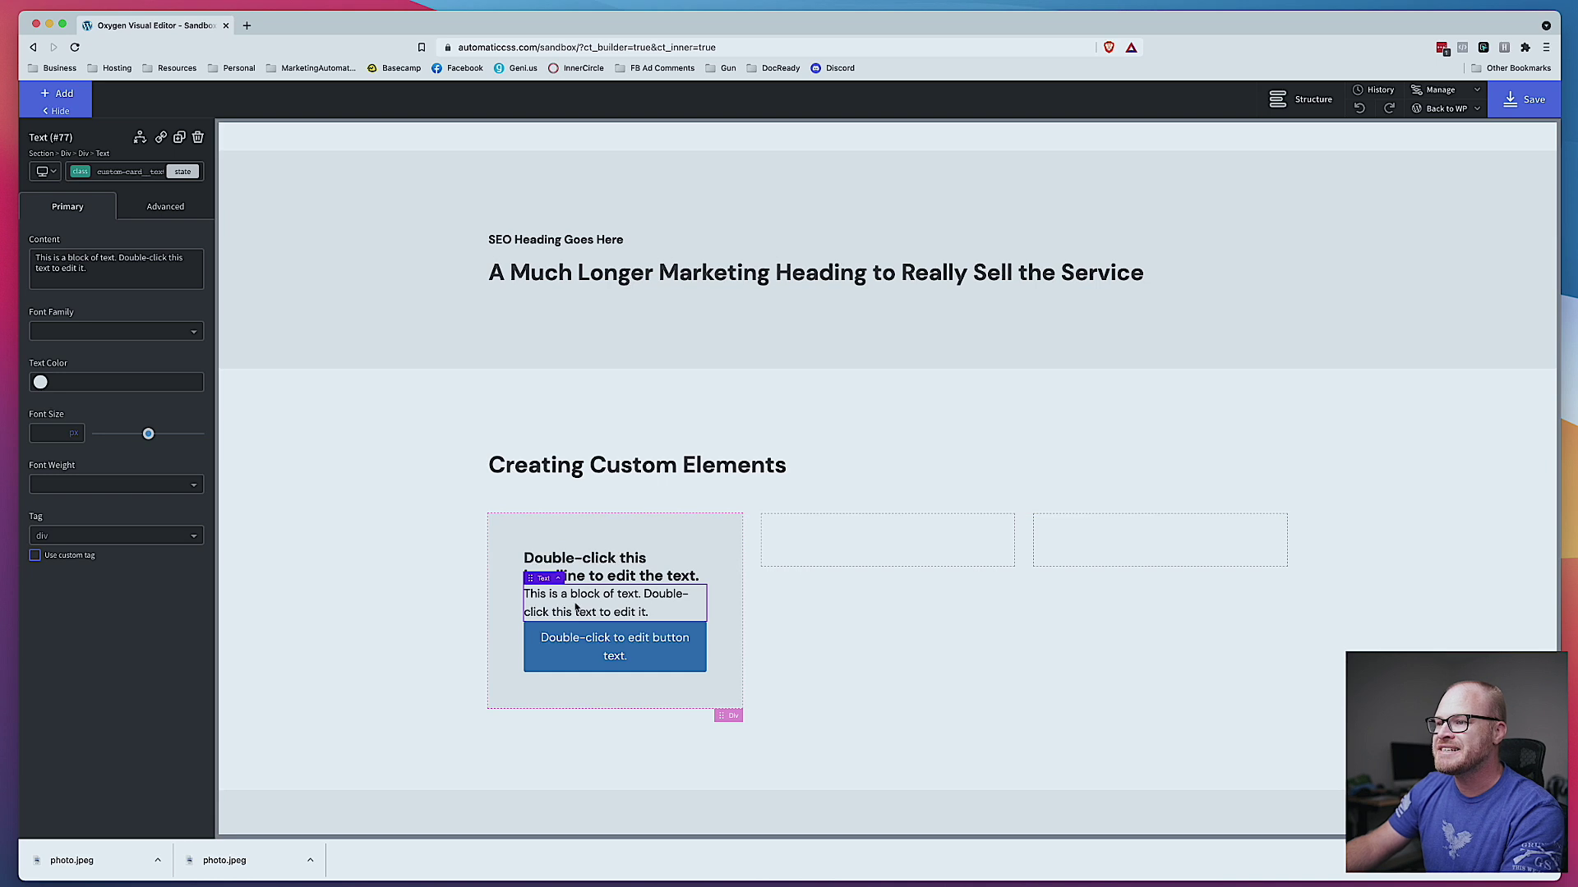
click(155, 207)
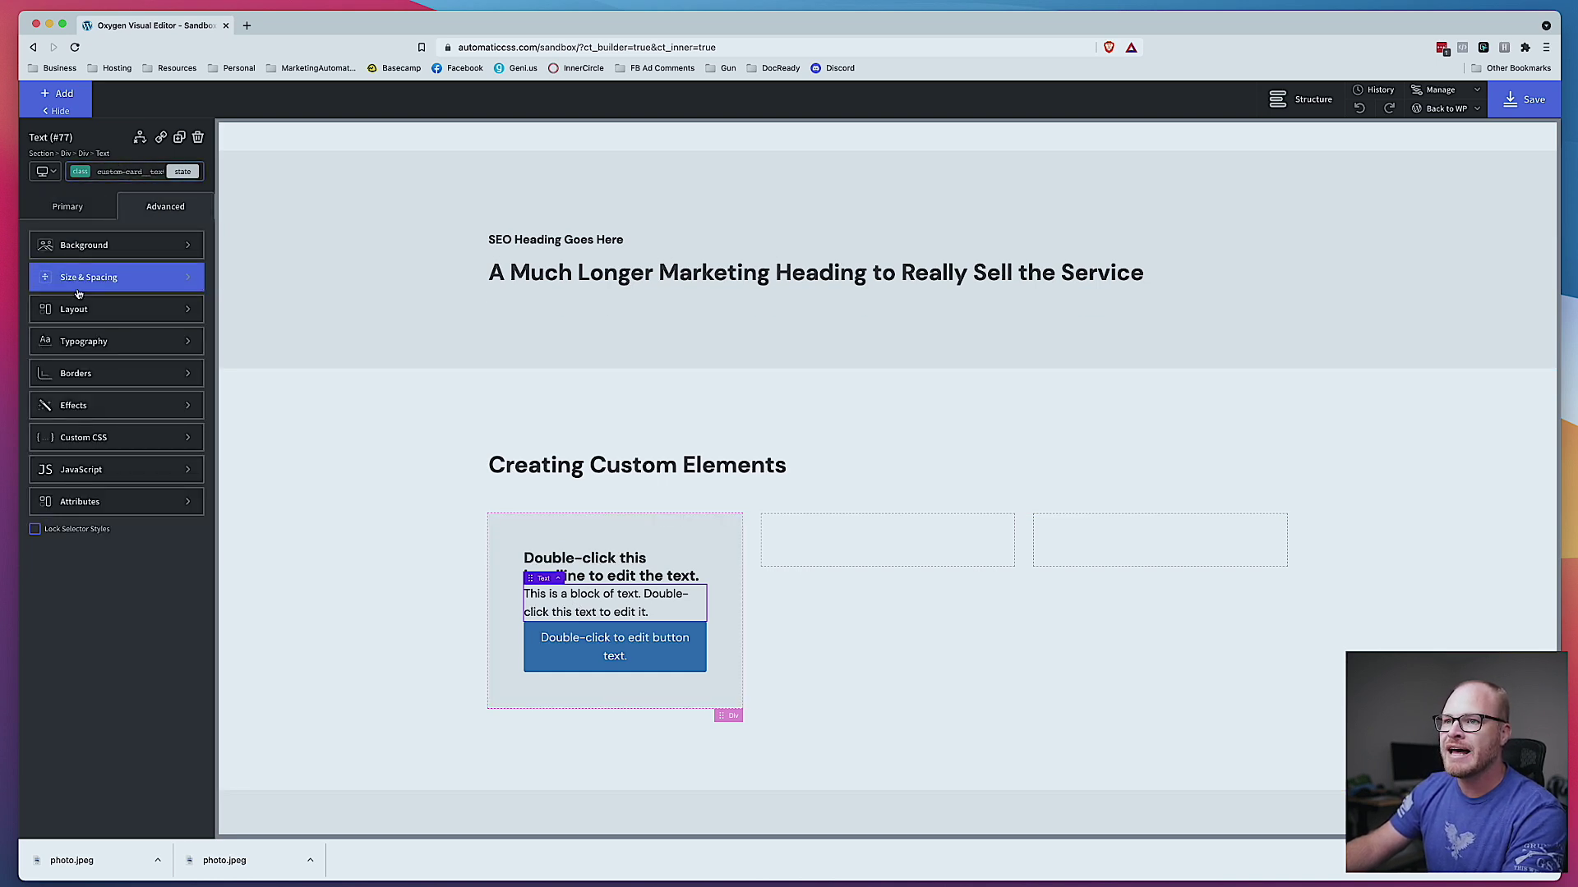
click(84, 341)
mouse_move(196, 326)
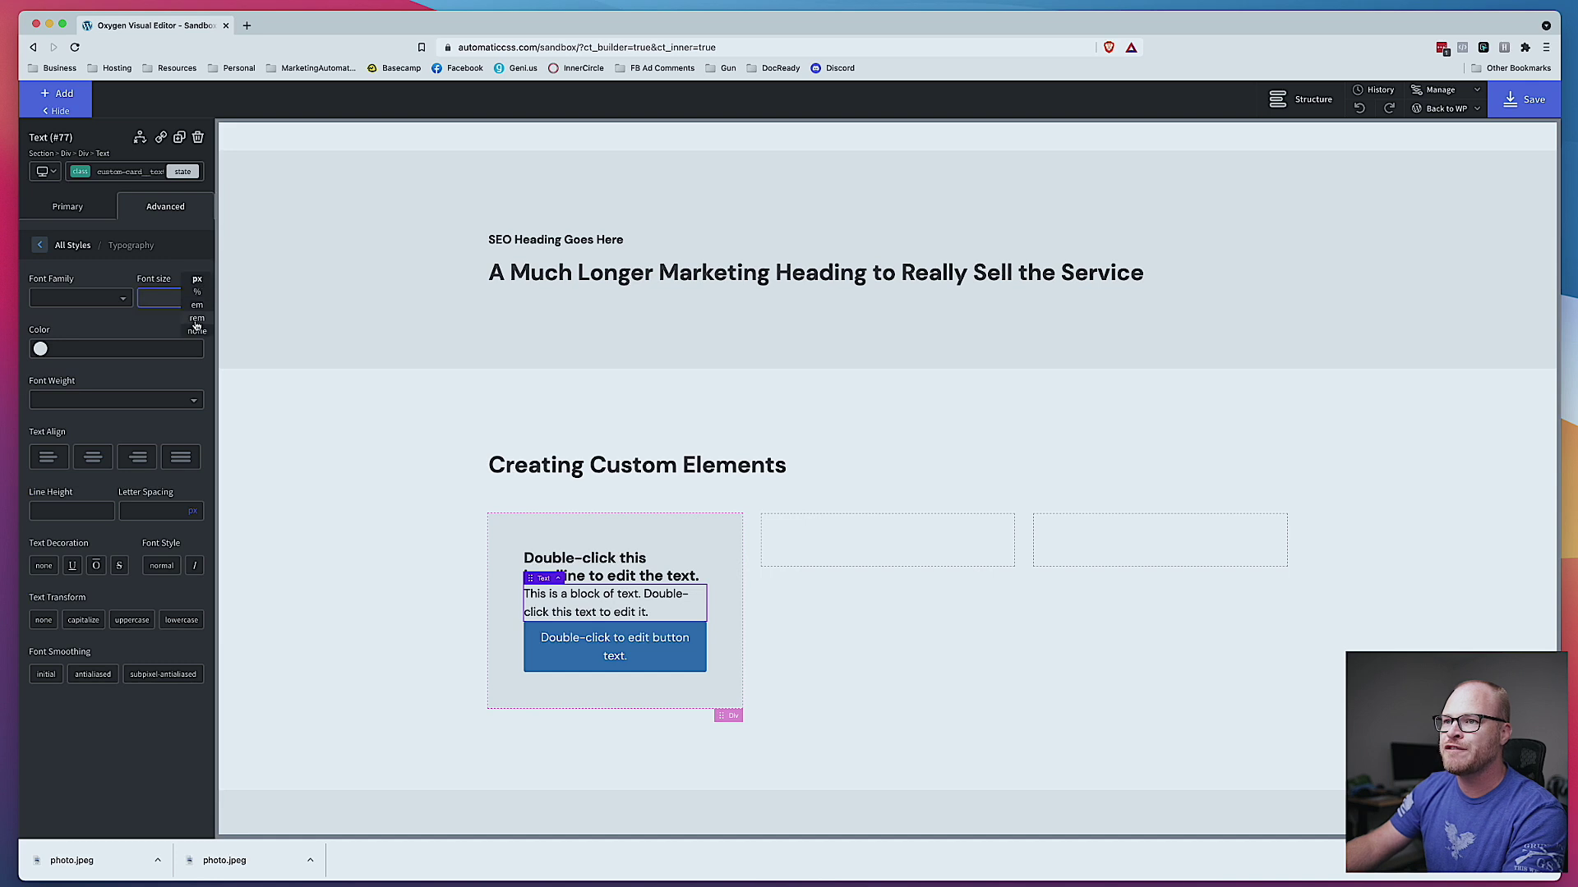
click(161, 296)
text(var(--text-s)
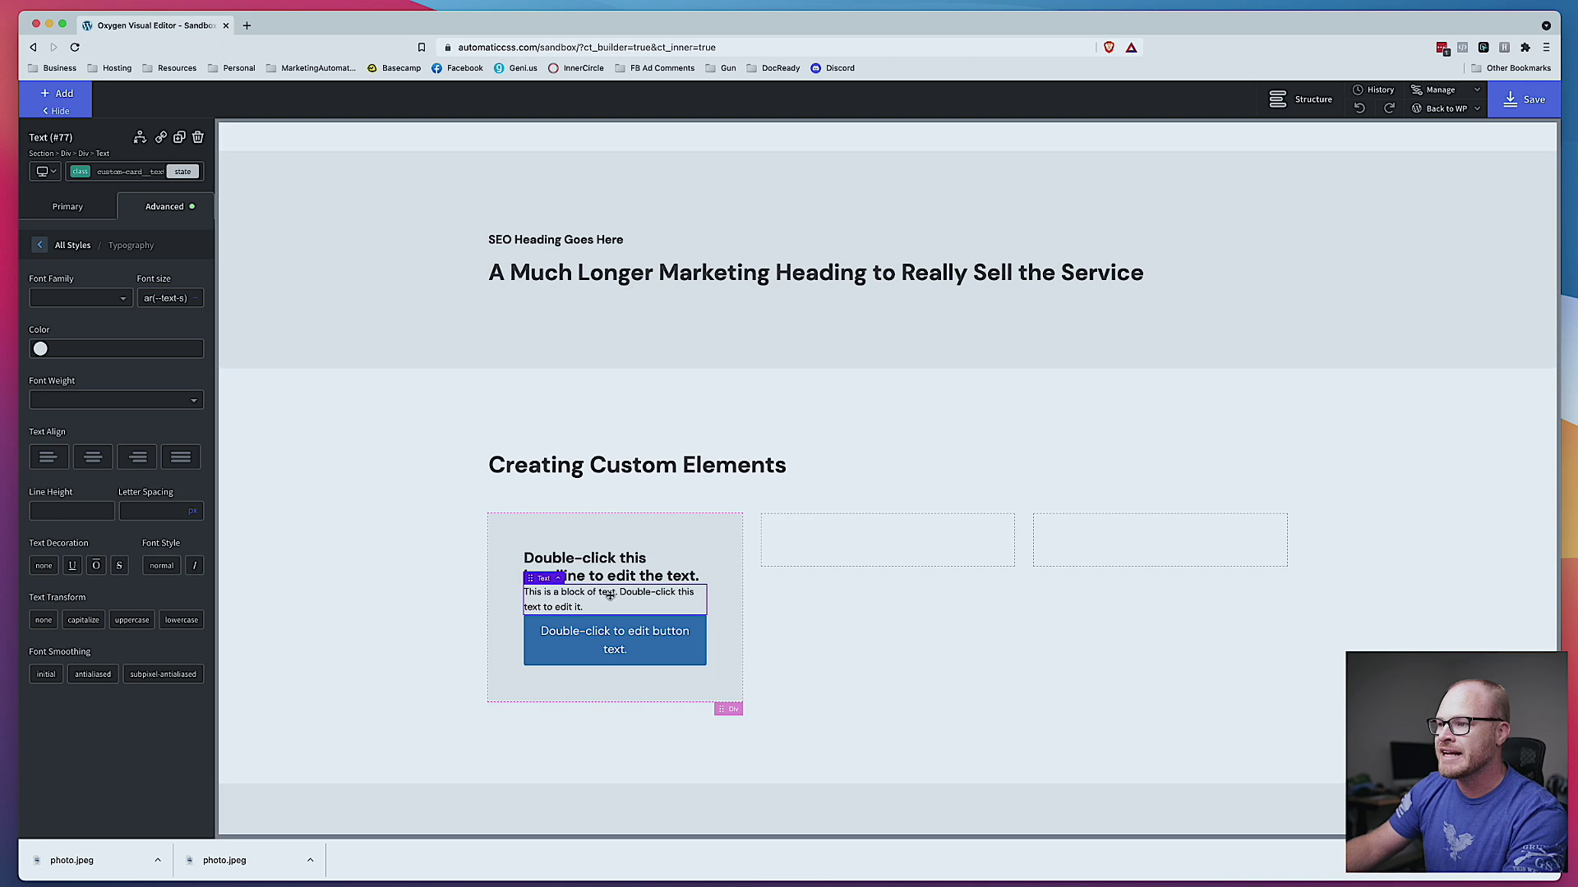
click(608, 637)
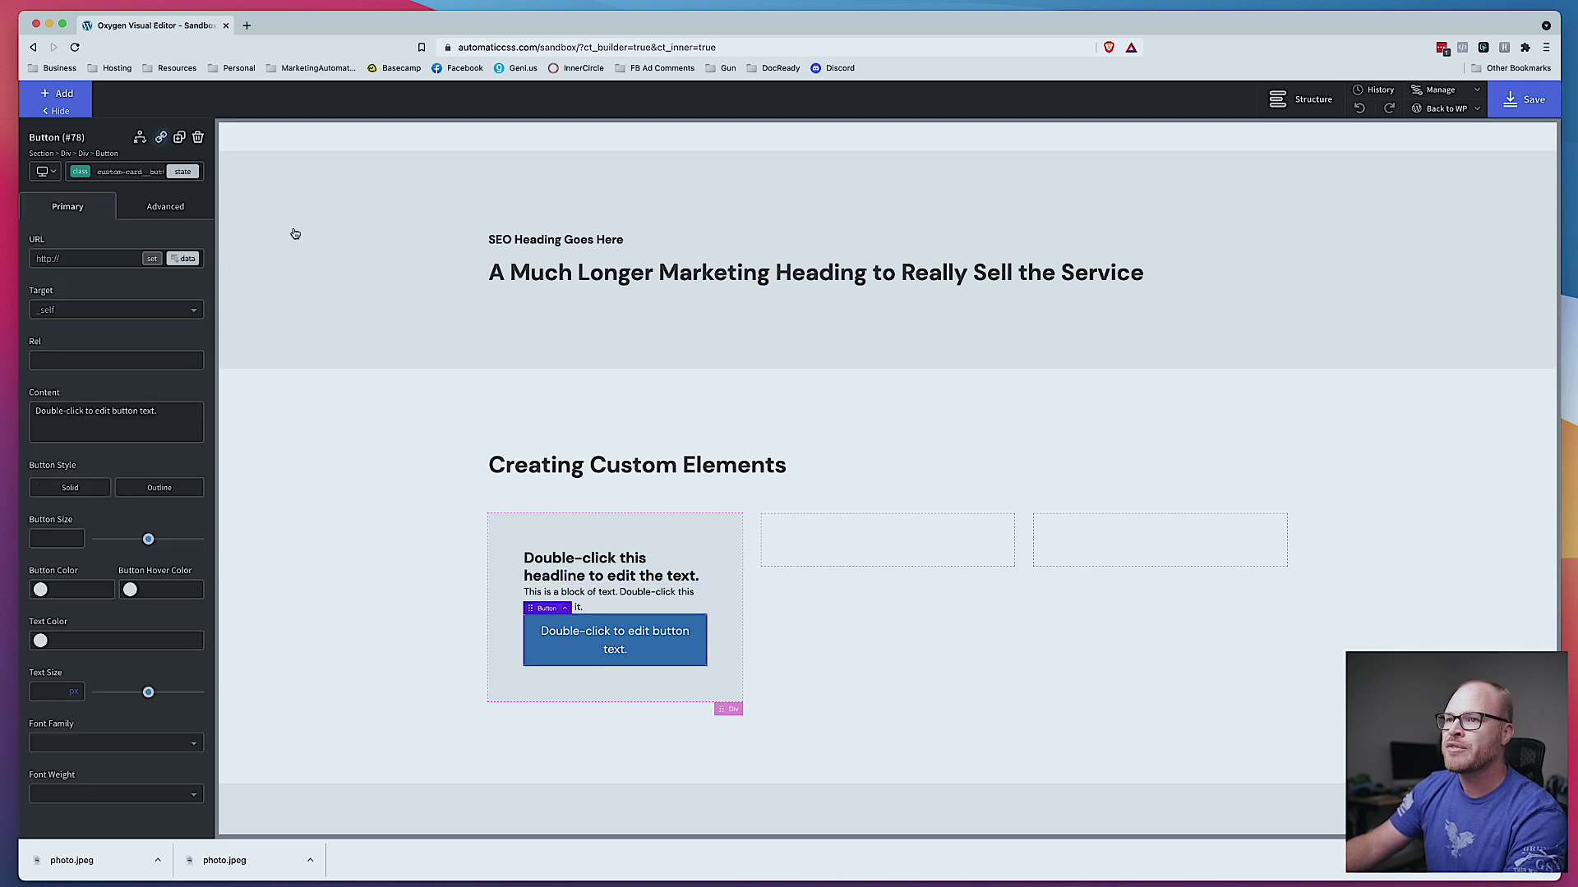
- Set the card button's background colour to var(--primary)
click(143, 173)
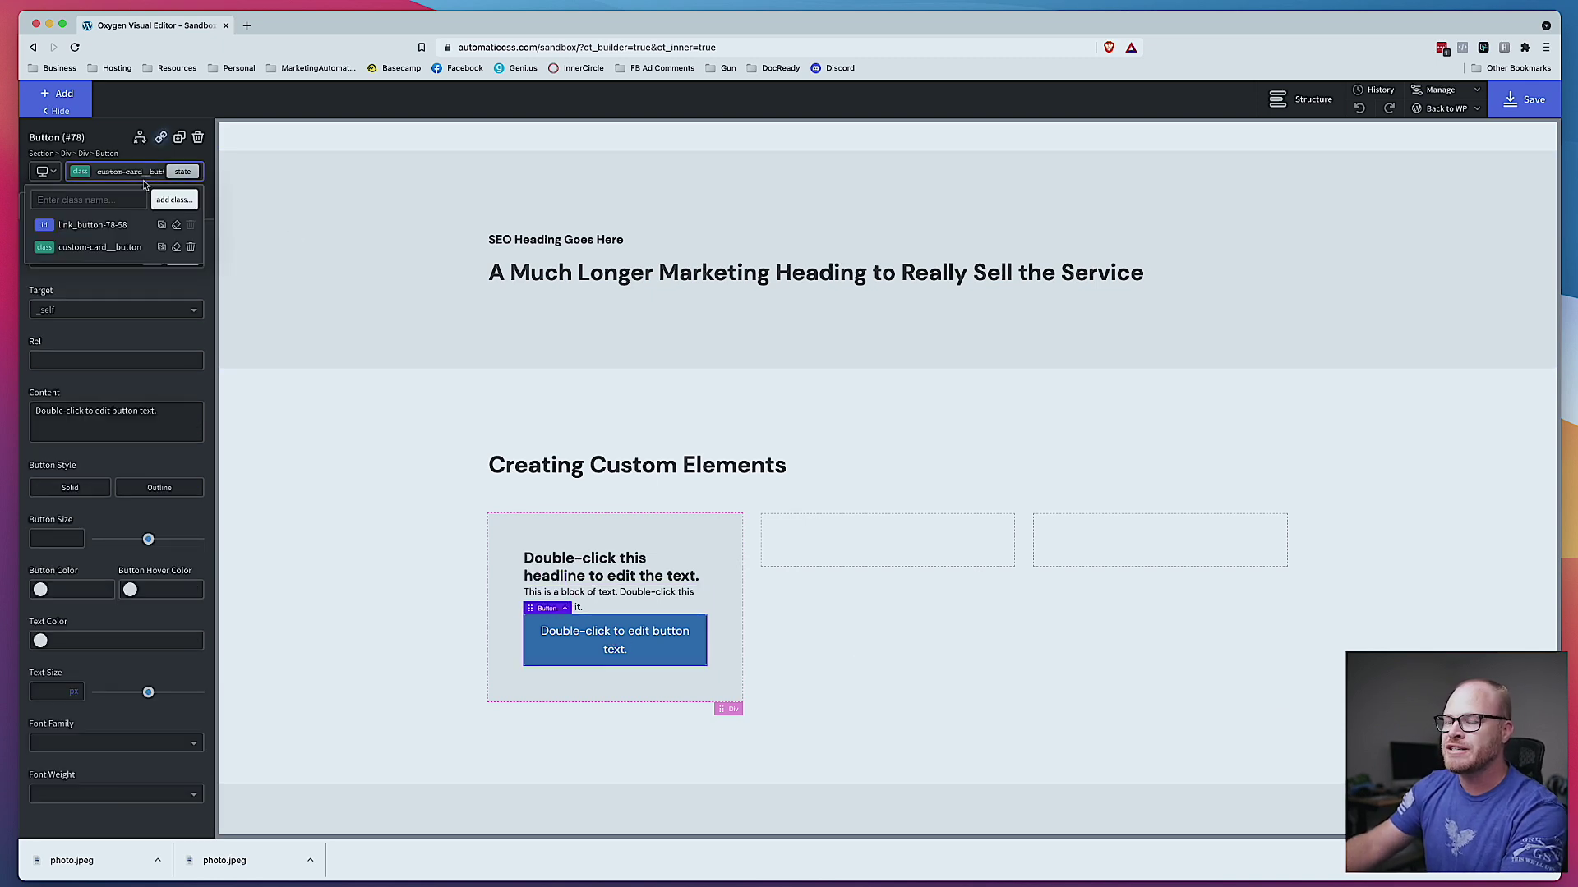
click(163, 211)
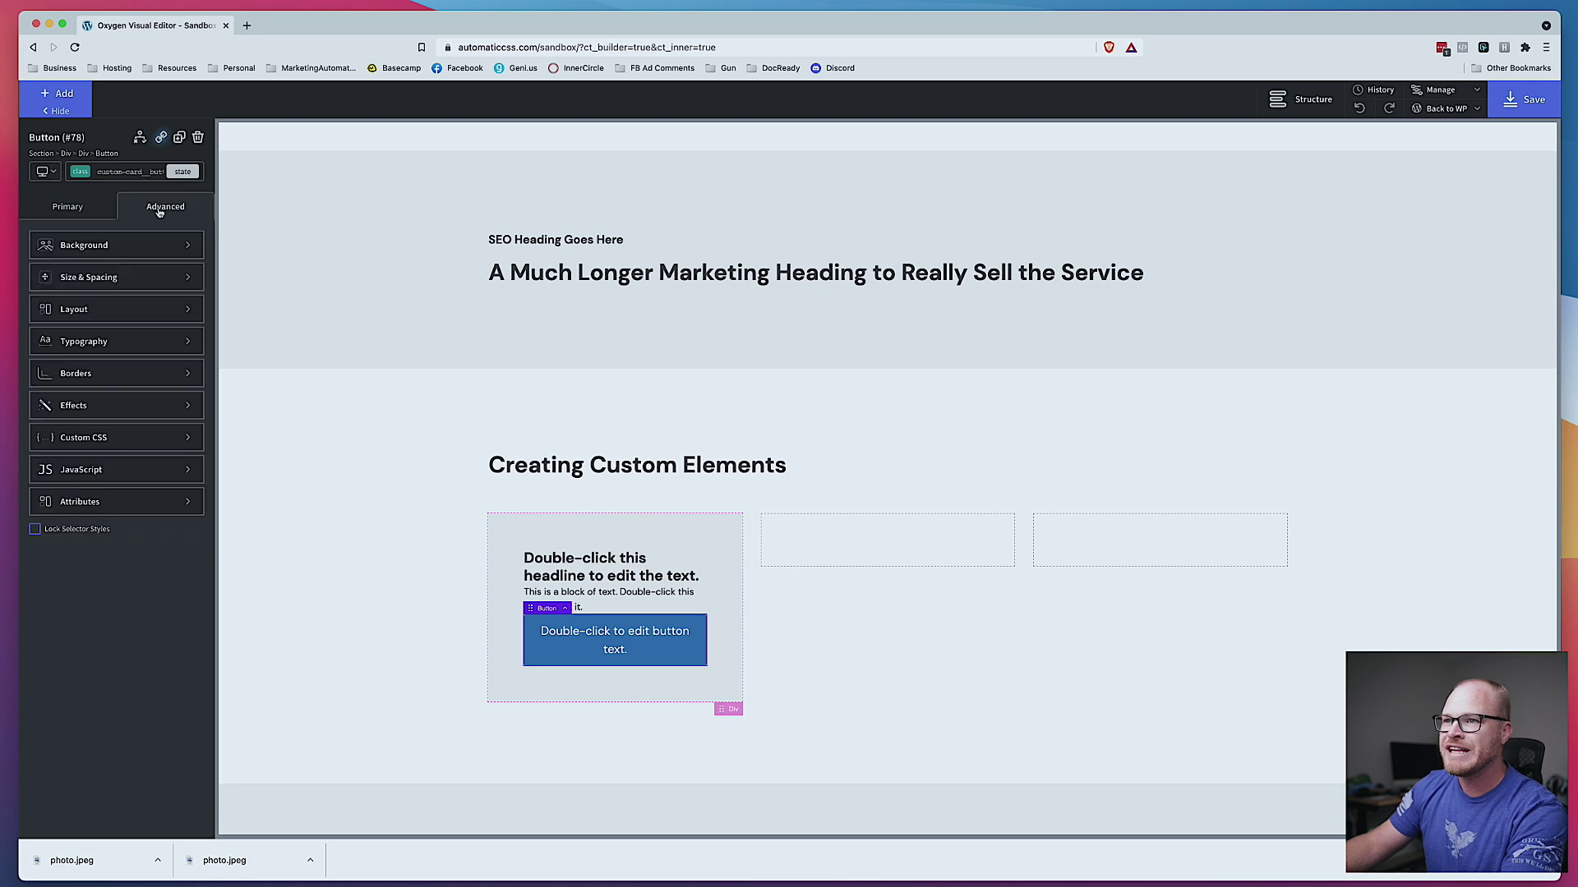
click(102, 244)
click(97, 297)
text(var(--primary))
key(super+a)
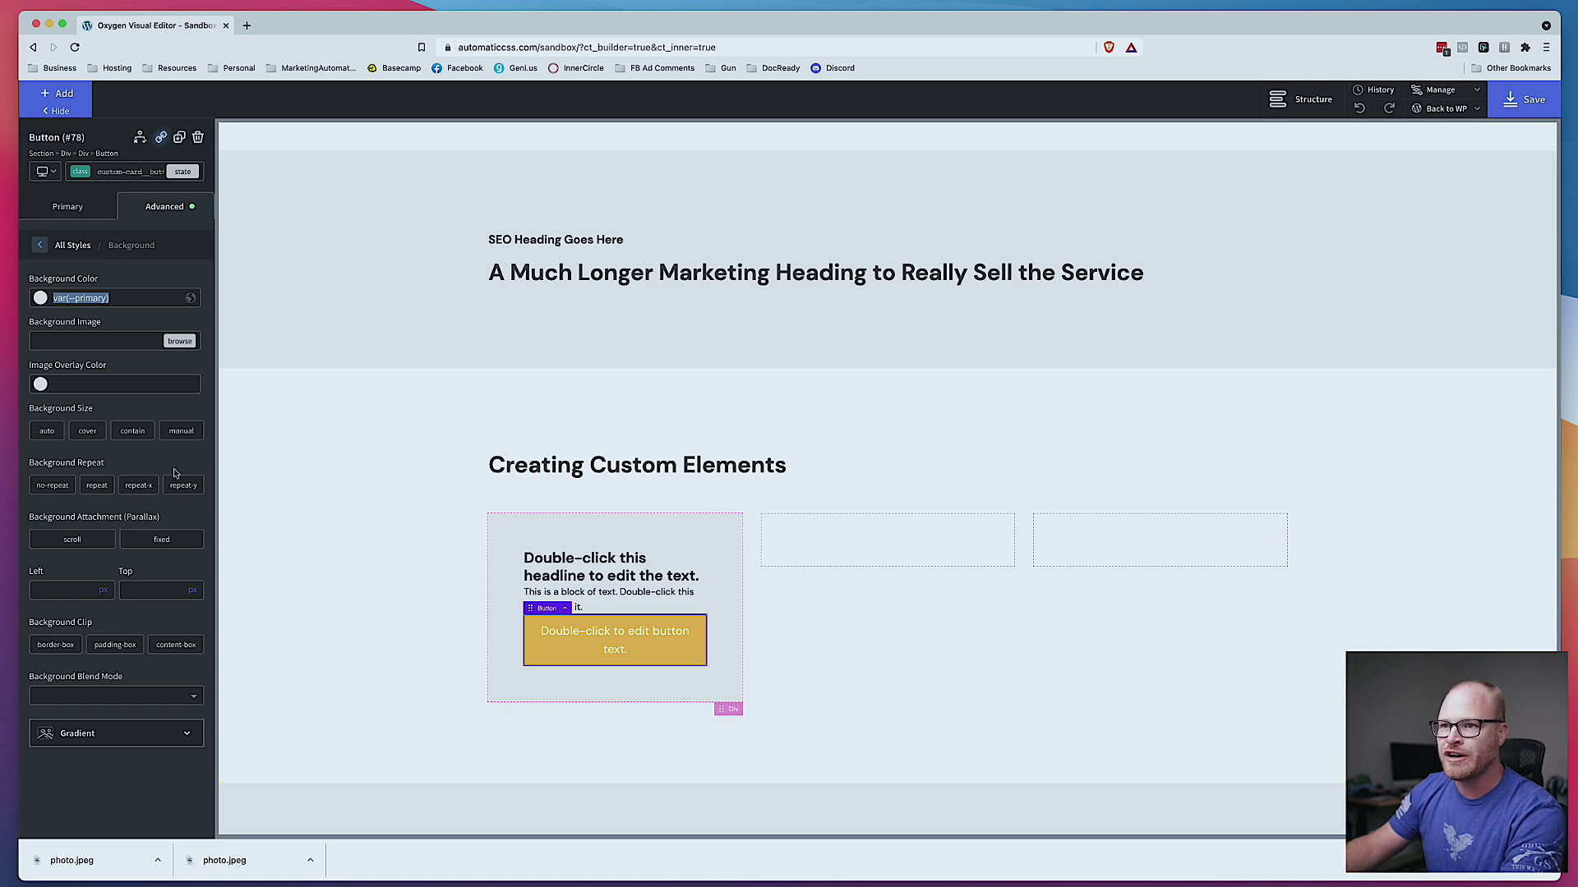
- Set the button's text colour to var(--primary-ultra-dark)
click(148, 250)
click(124, 344)
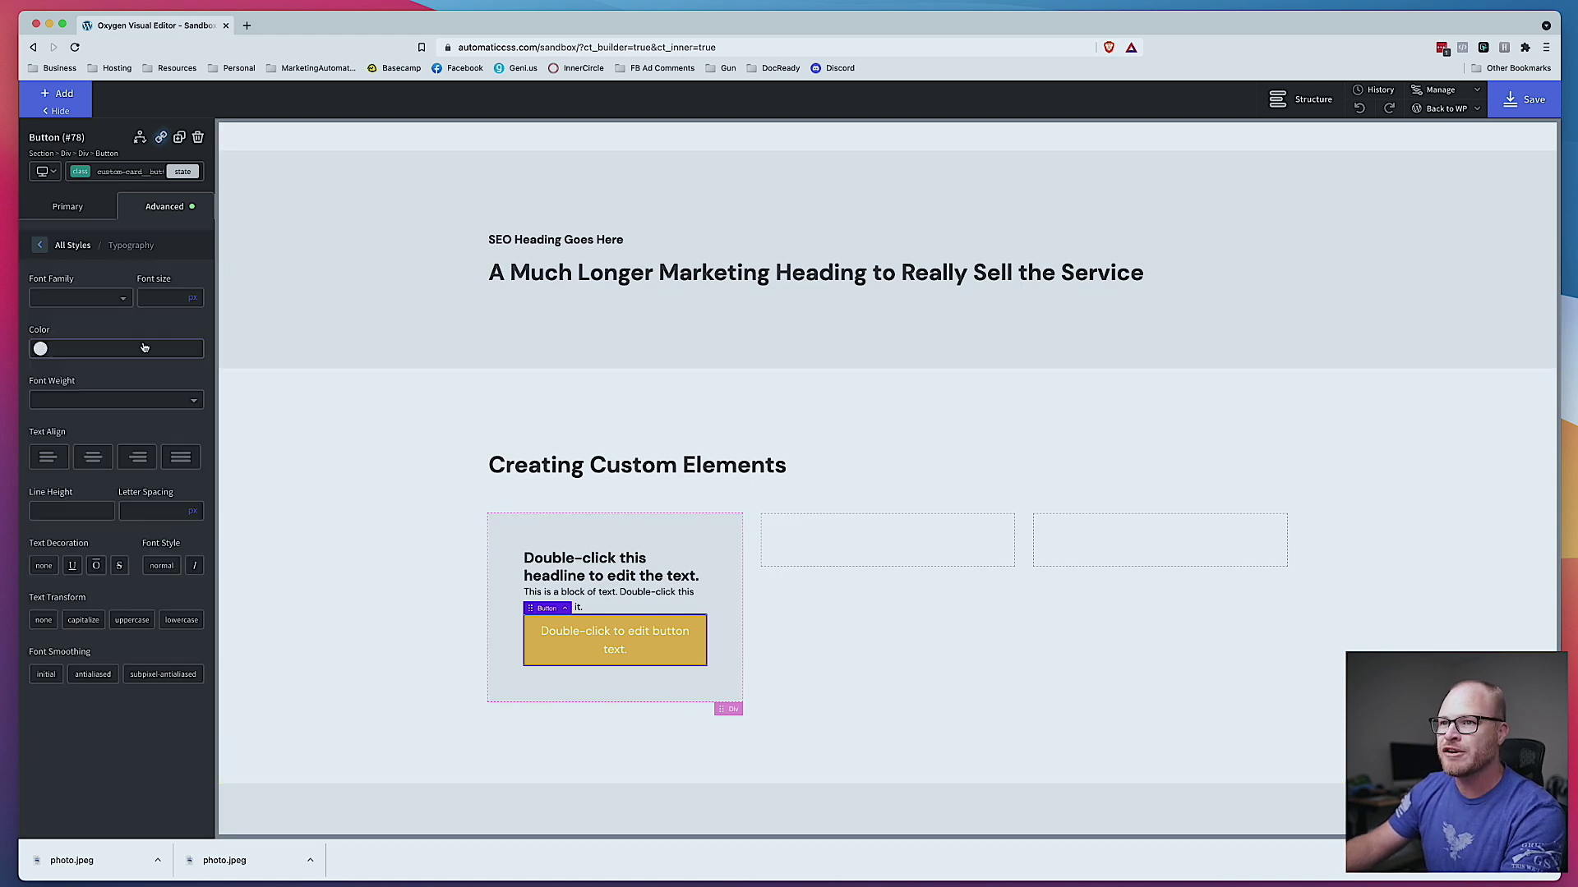
mouse_move(195, 337)
click(144, 351)
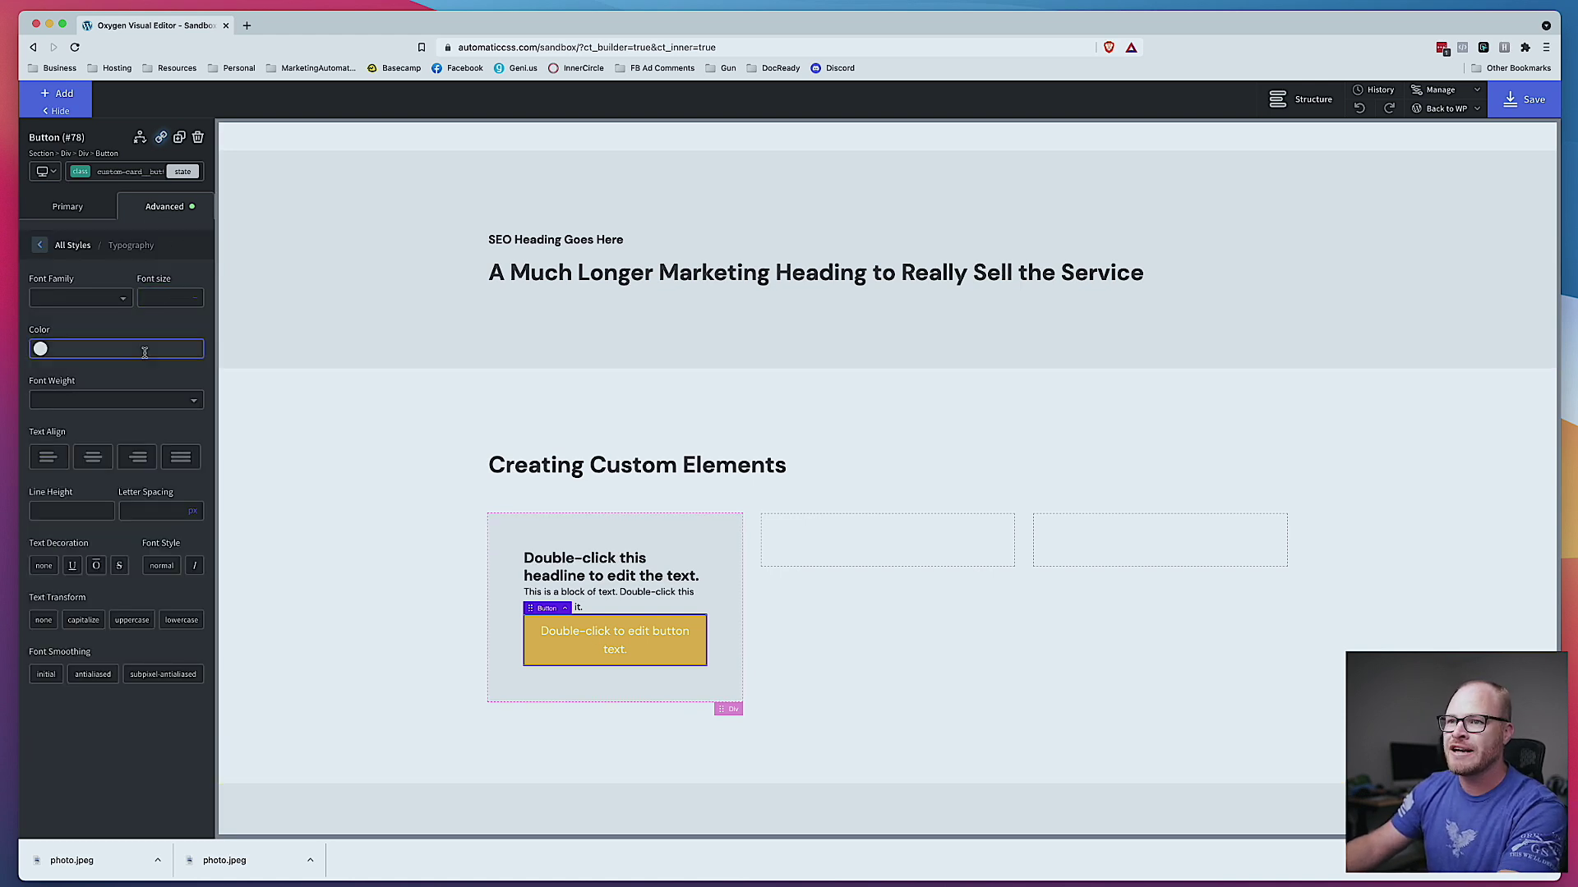
text(var(--)
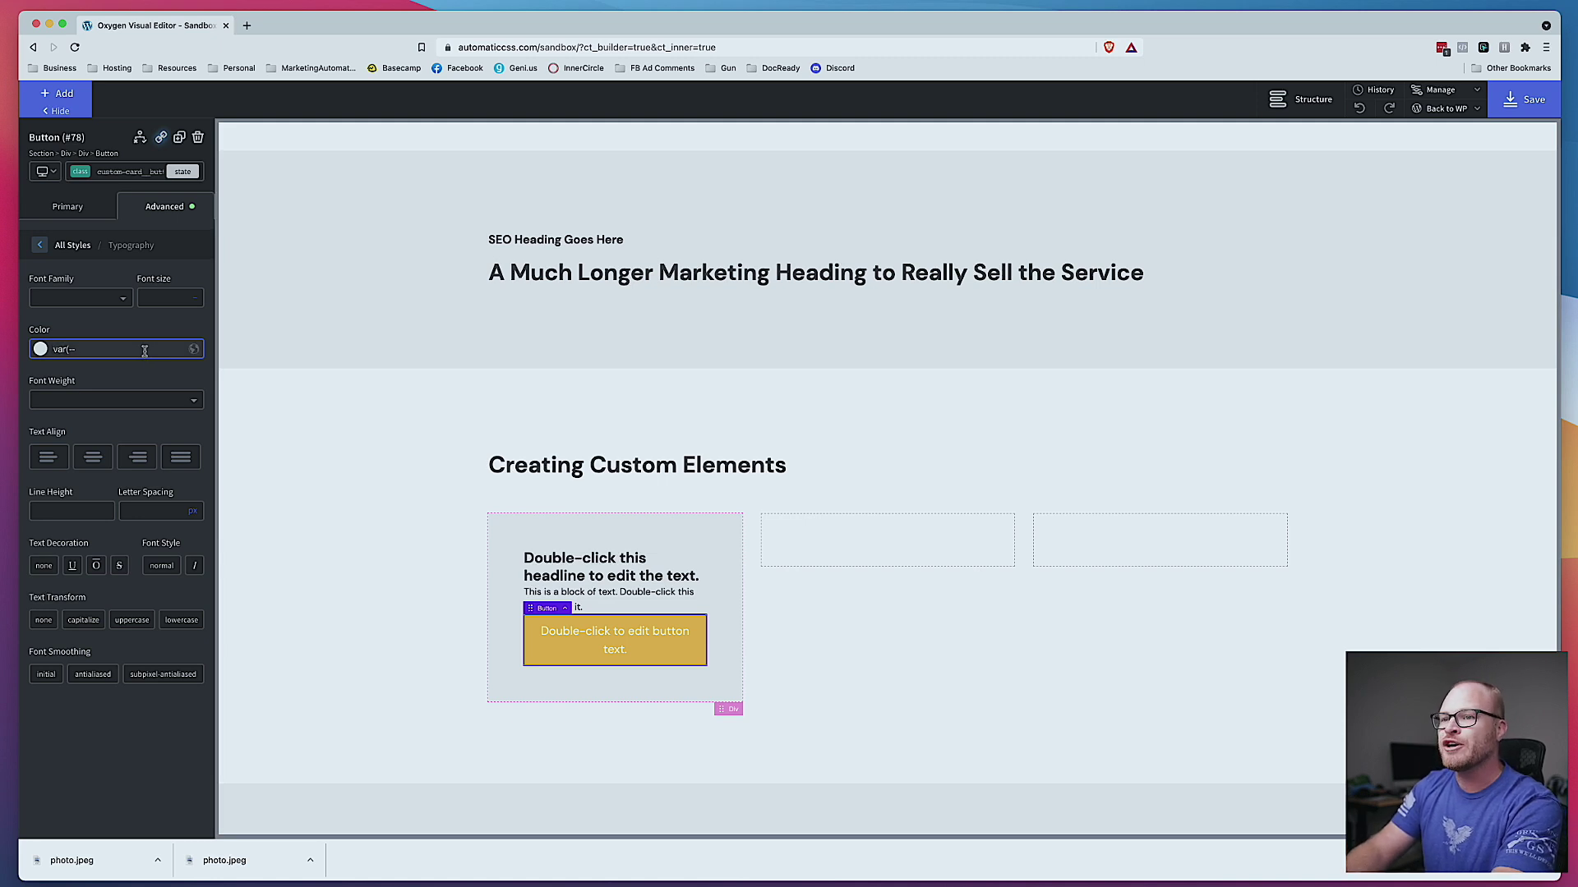
text(primary-ultra)
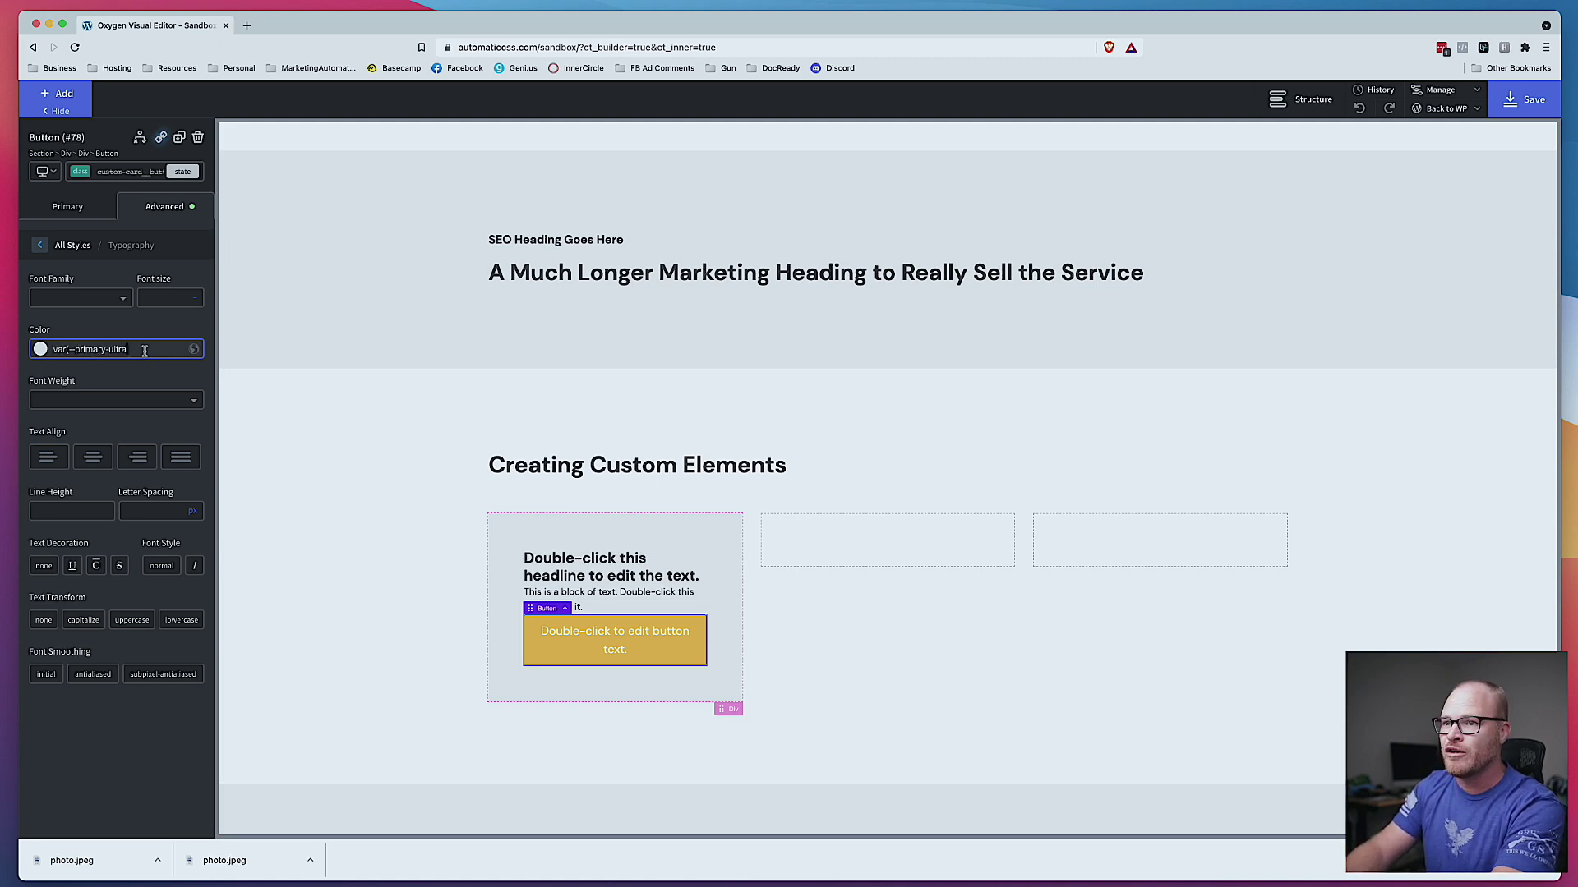
text(-dark))
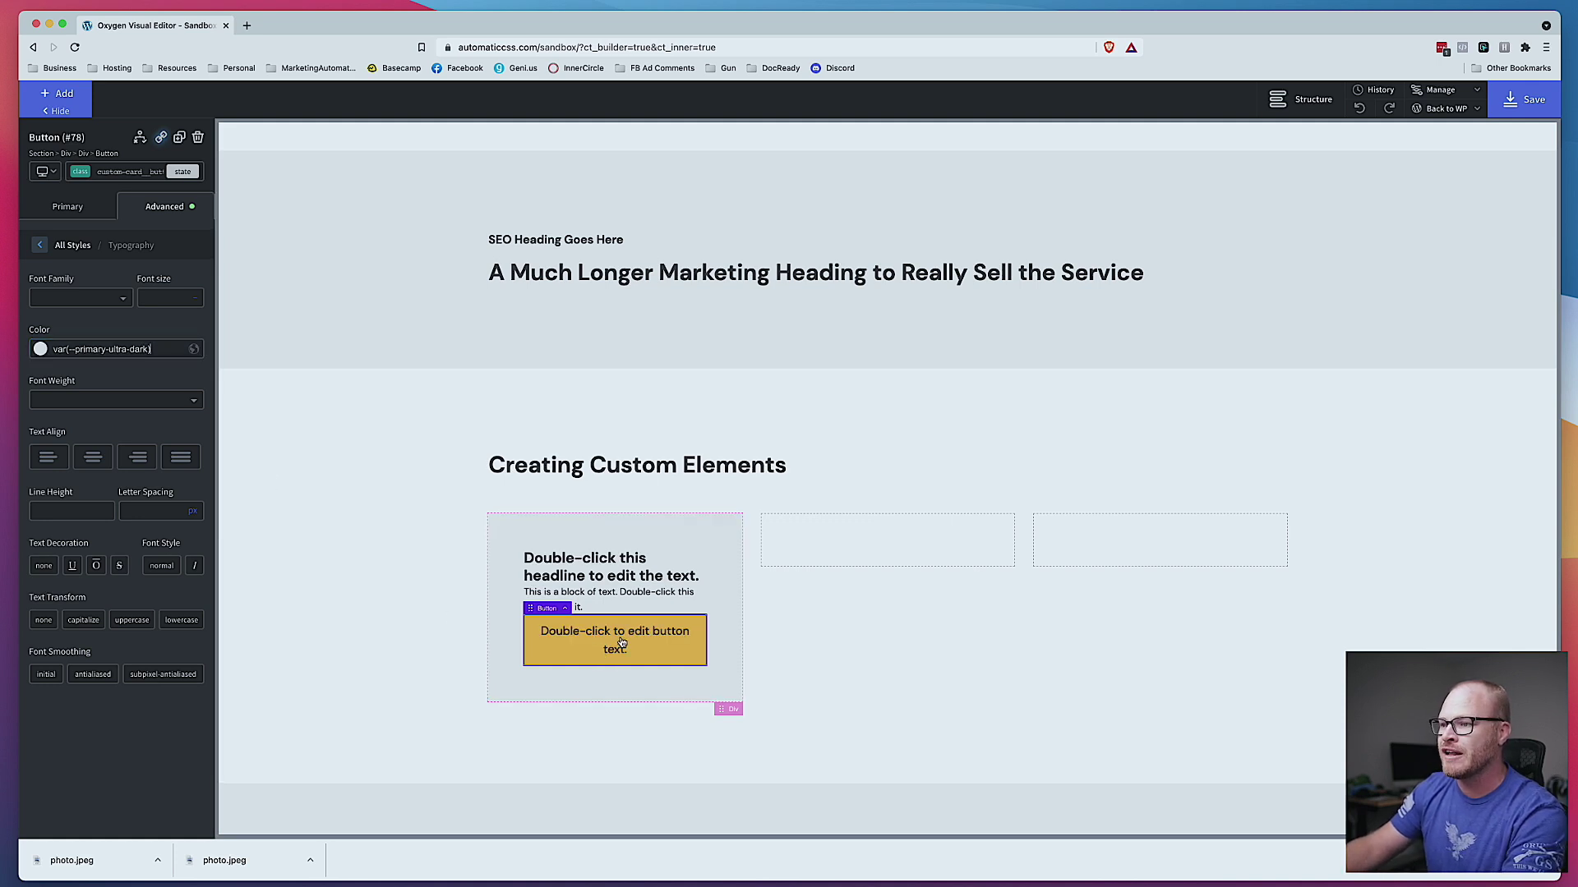
- Change the button label to 'Click Here to Buy'
double_click(622, 643)
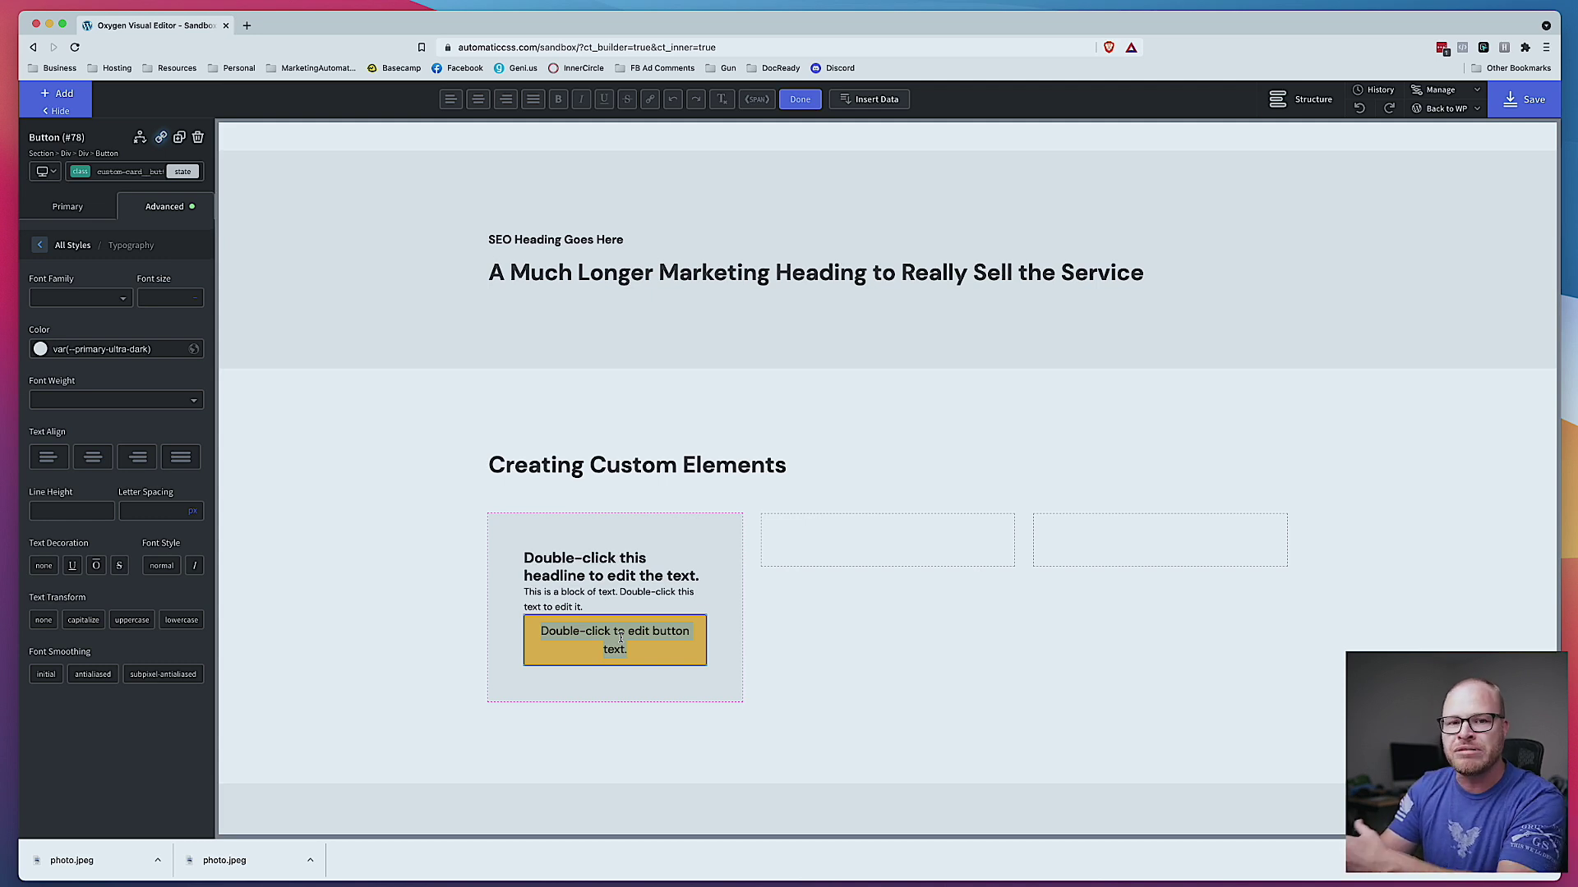
text(Click Here to L)
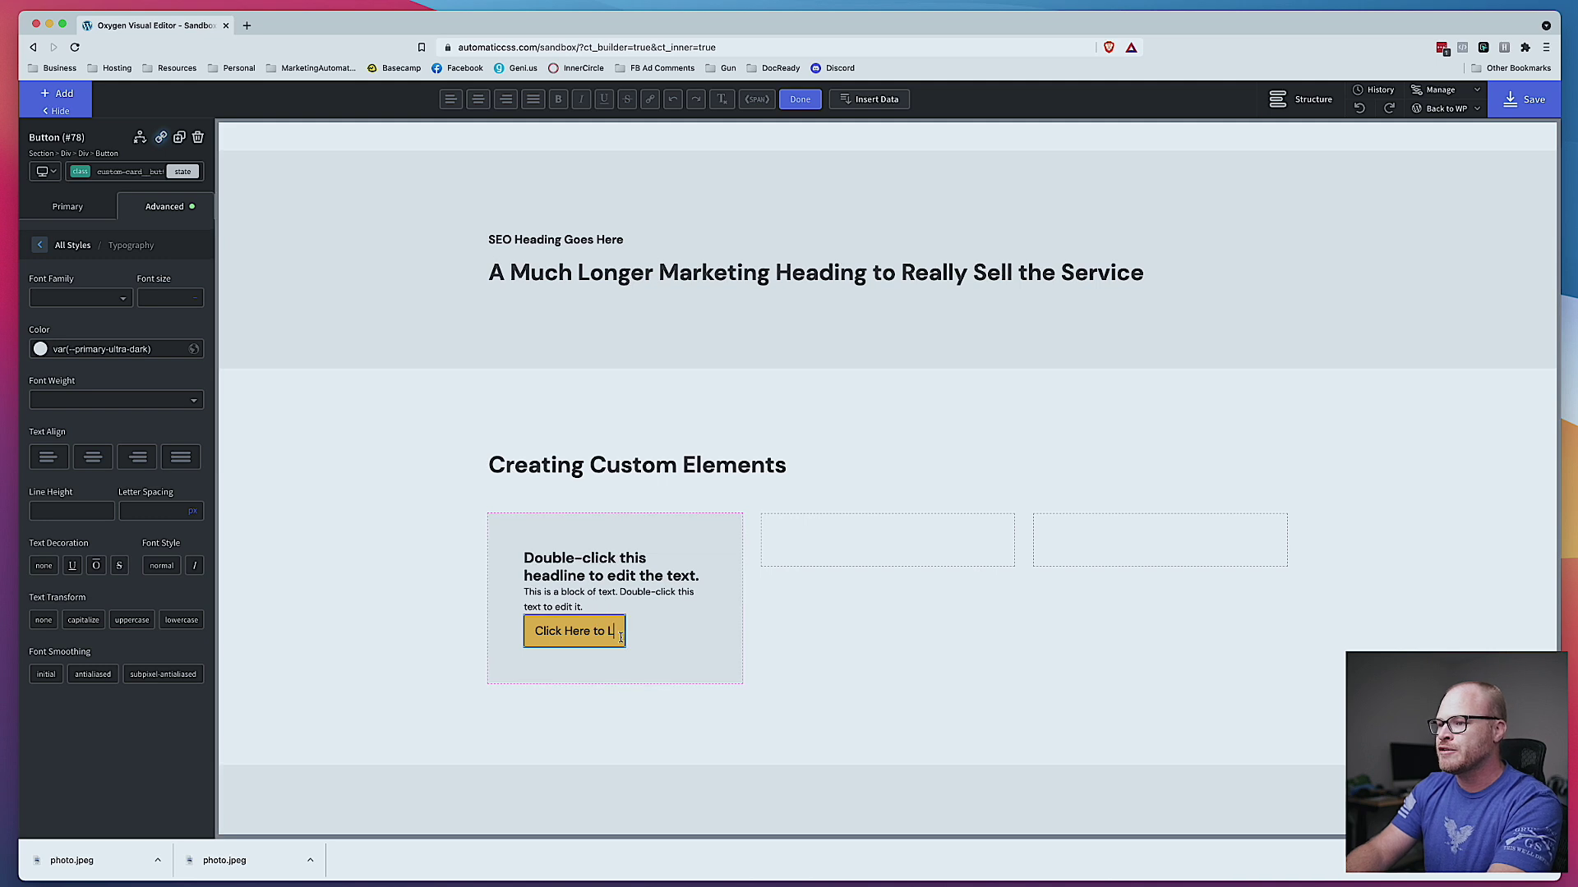
key(BackSpace)
text(Buy)
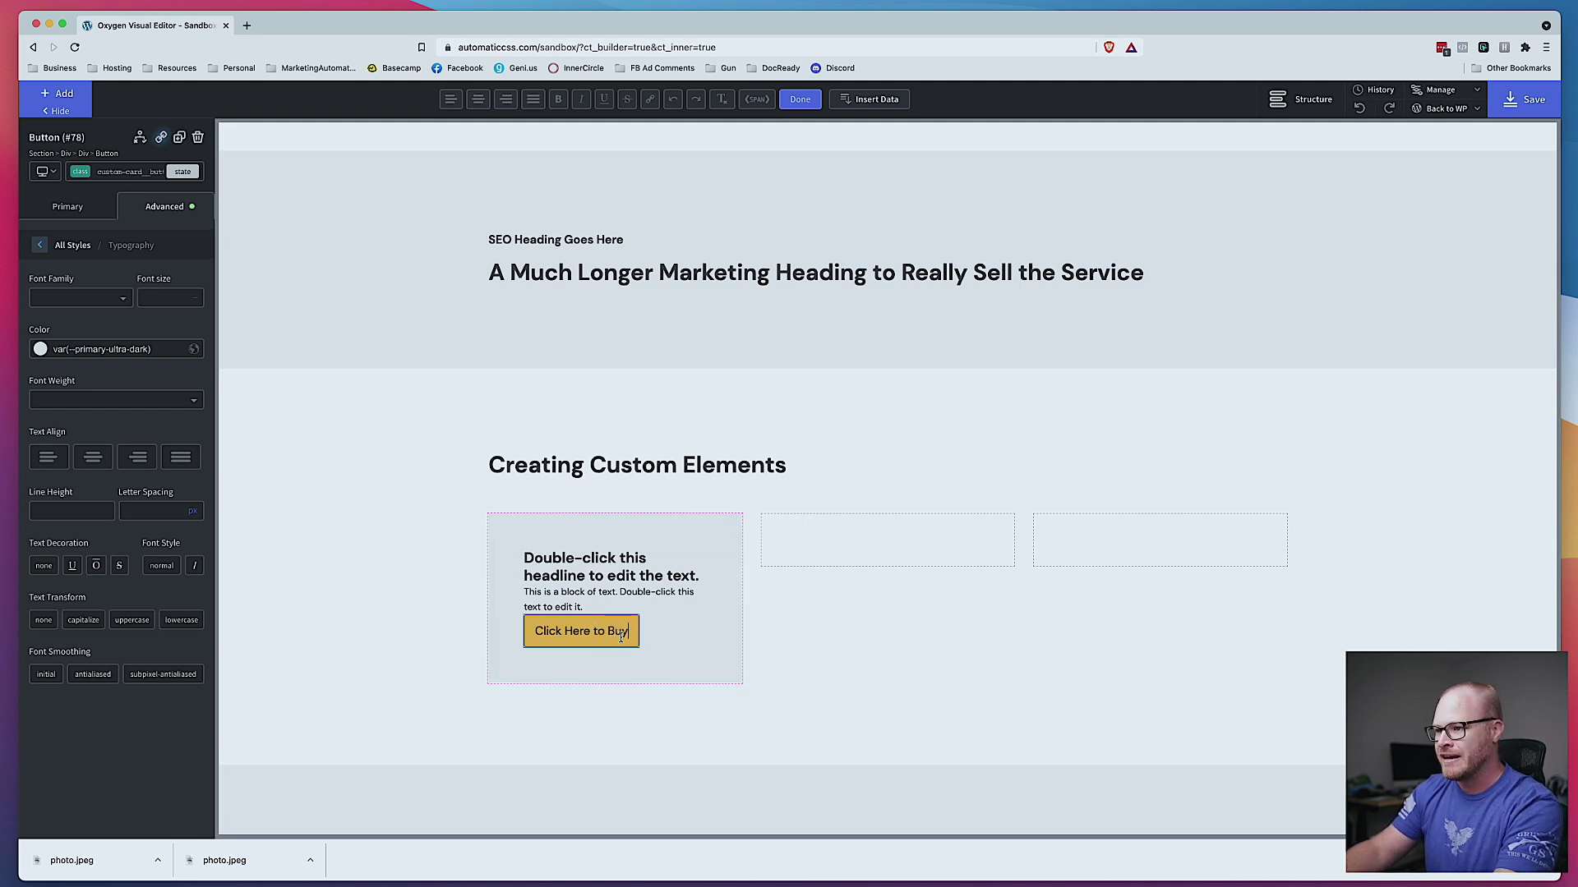
click(632, 670)
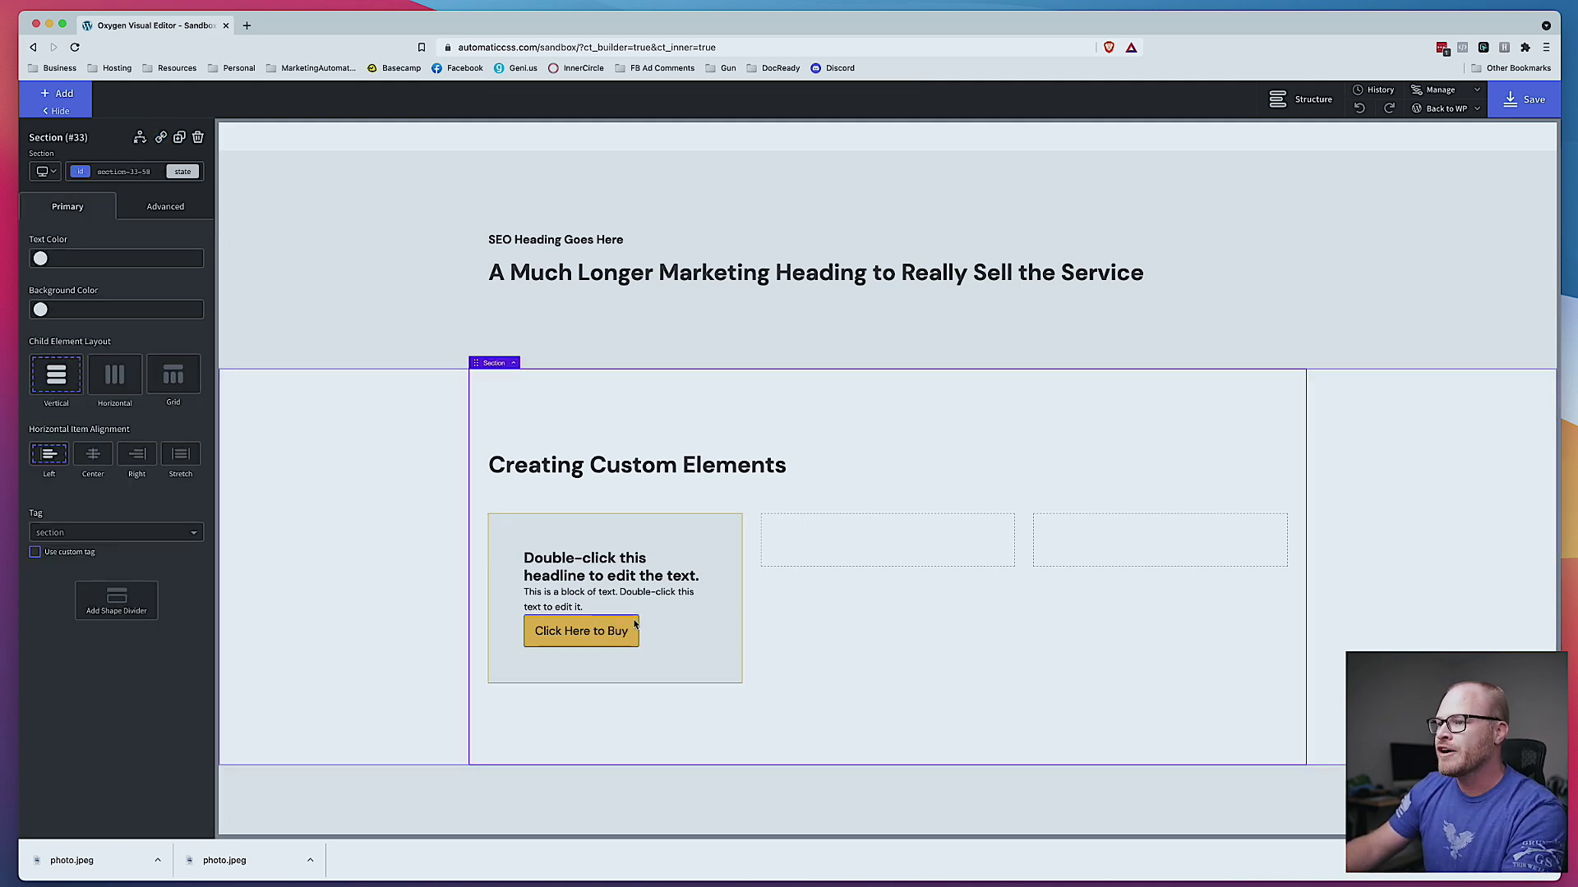
- Give the card headline a unitless bottom margin of var(--space-s)
click(612, 567)
click(153, 212)
click(138, 272)
click(170, 338)
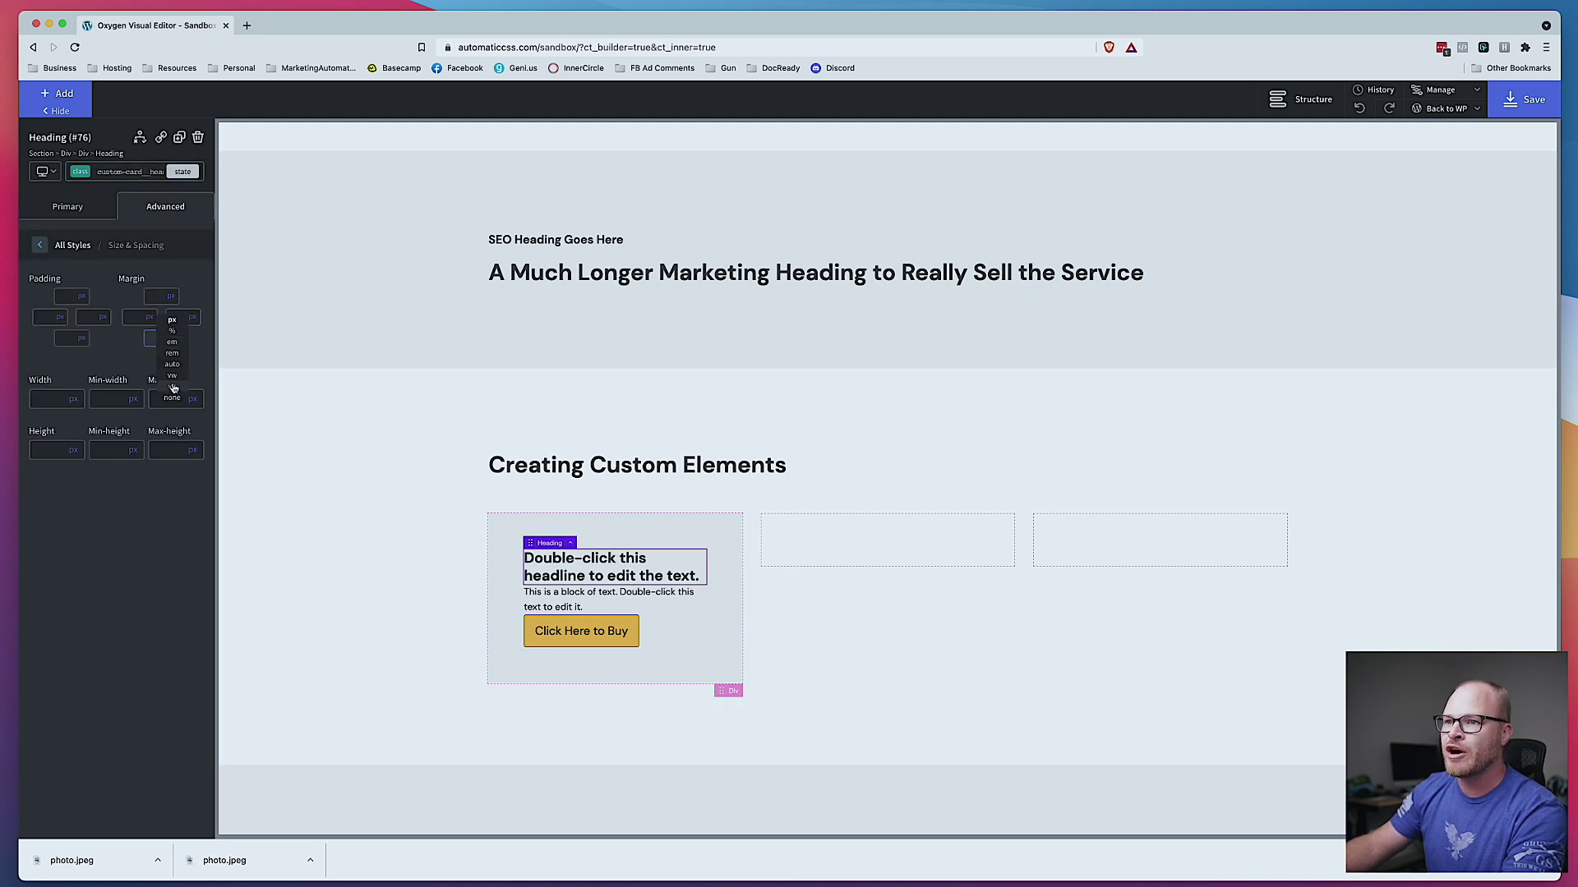
click(156, 352)
click(161, 339)
text(var()
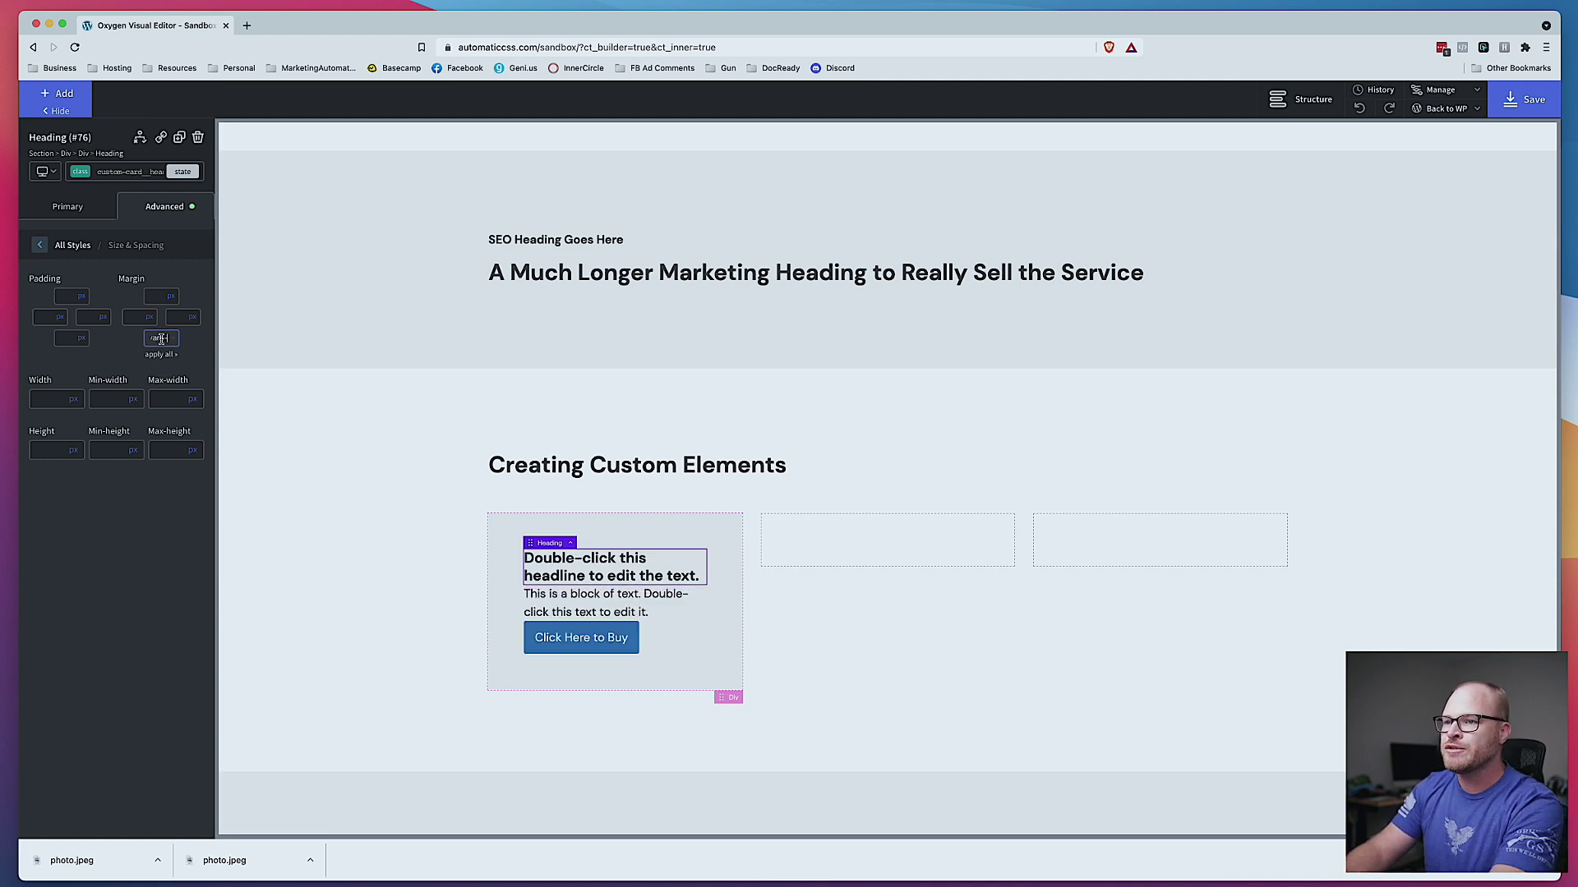
text(--space-m))
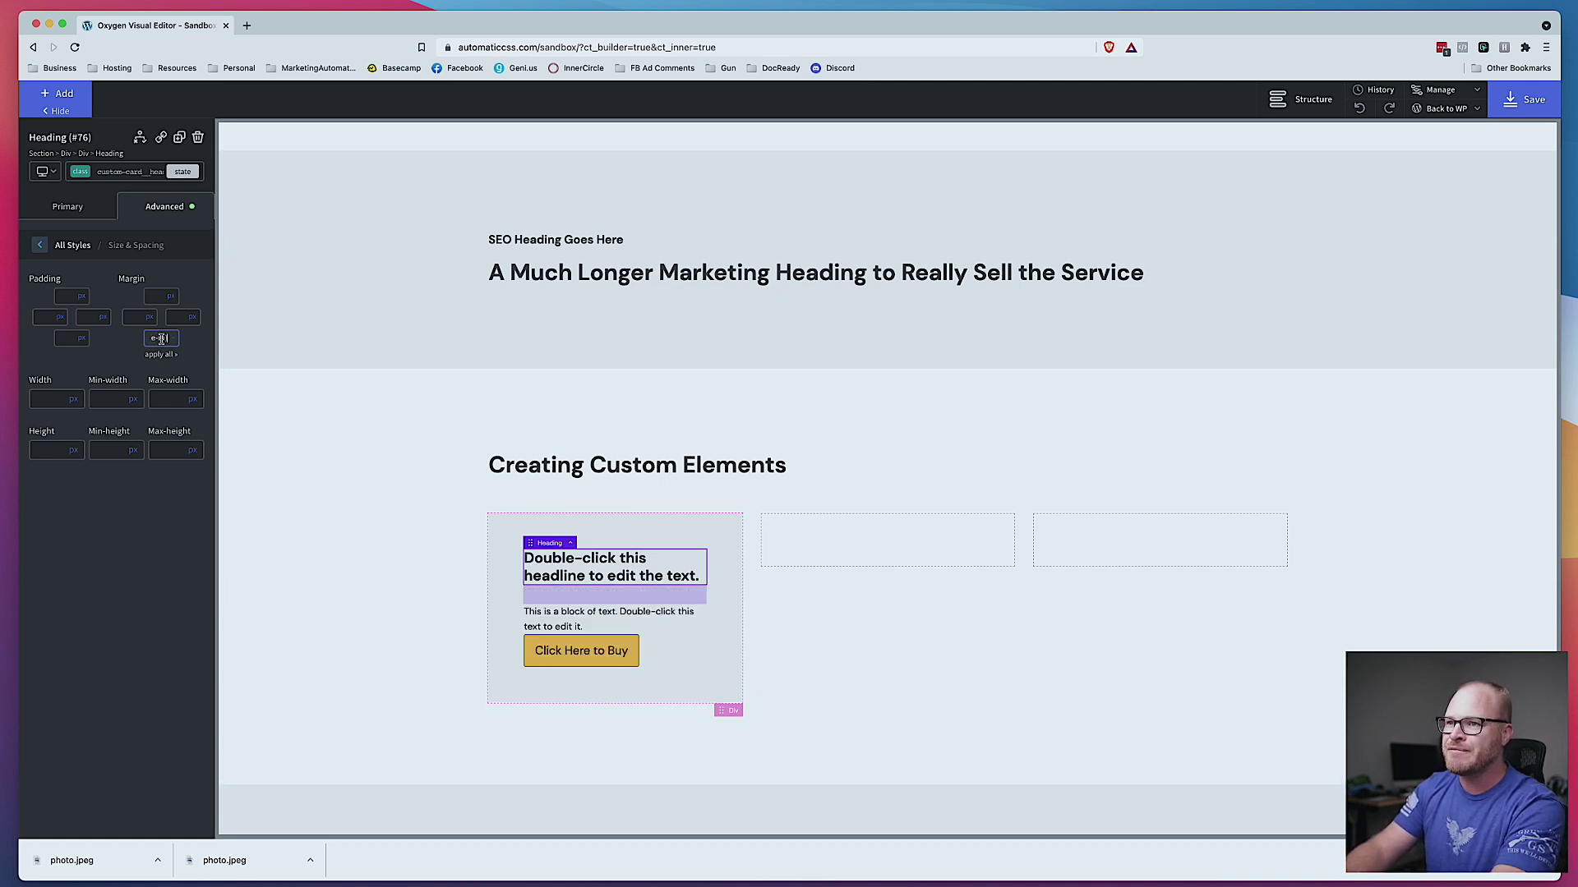
key(BackSpace)
key(BackSpace)
text(s))
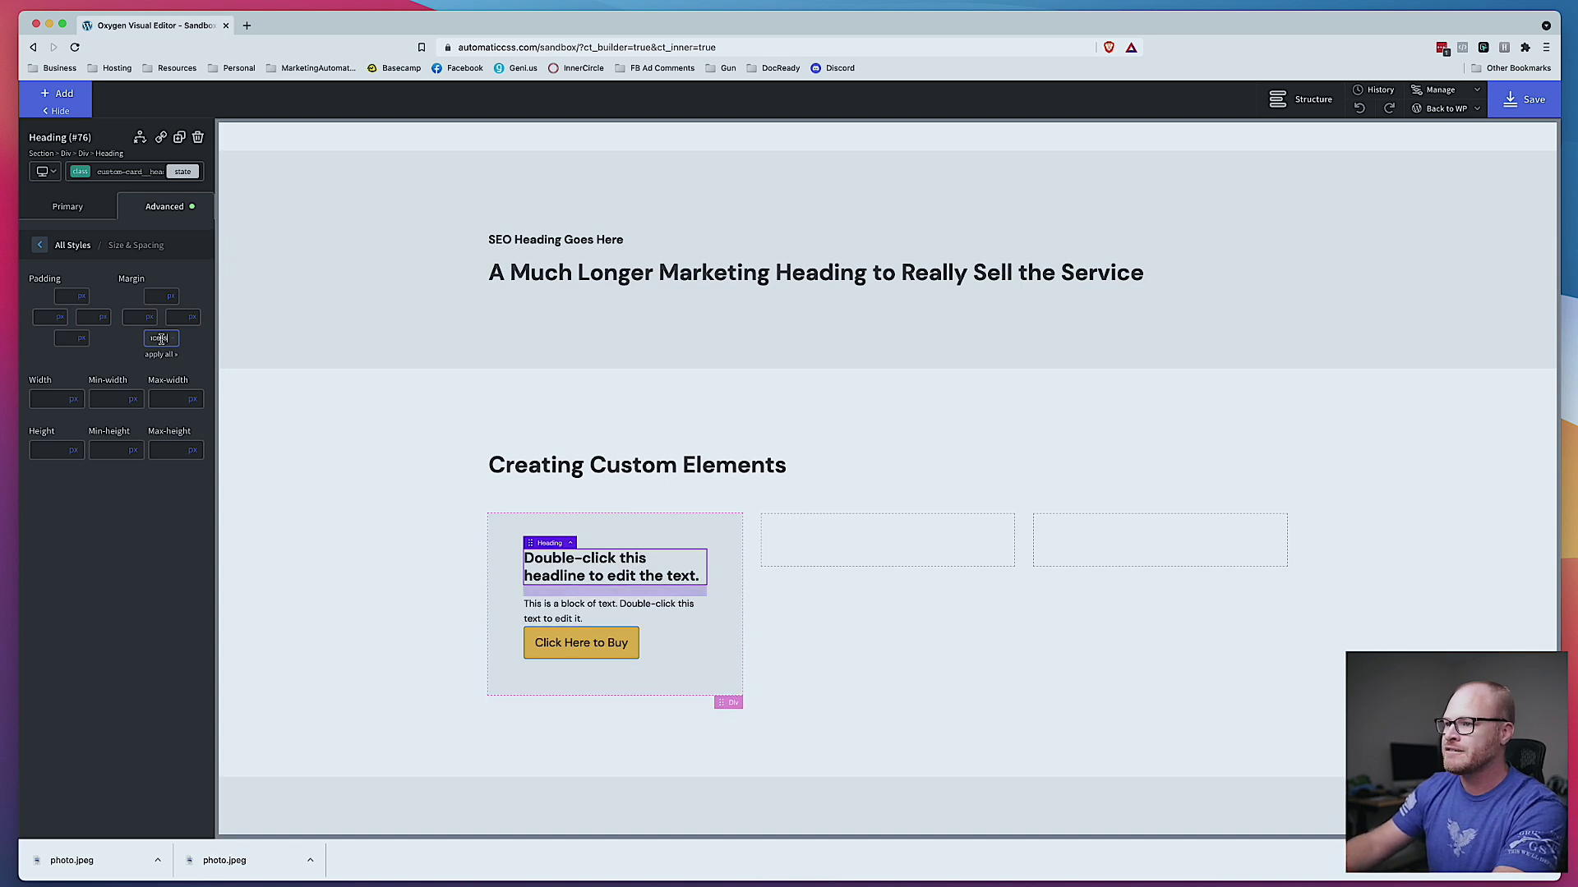
- Give the card text block a bottom margin of var(--space-m)
click(572, 619)
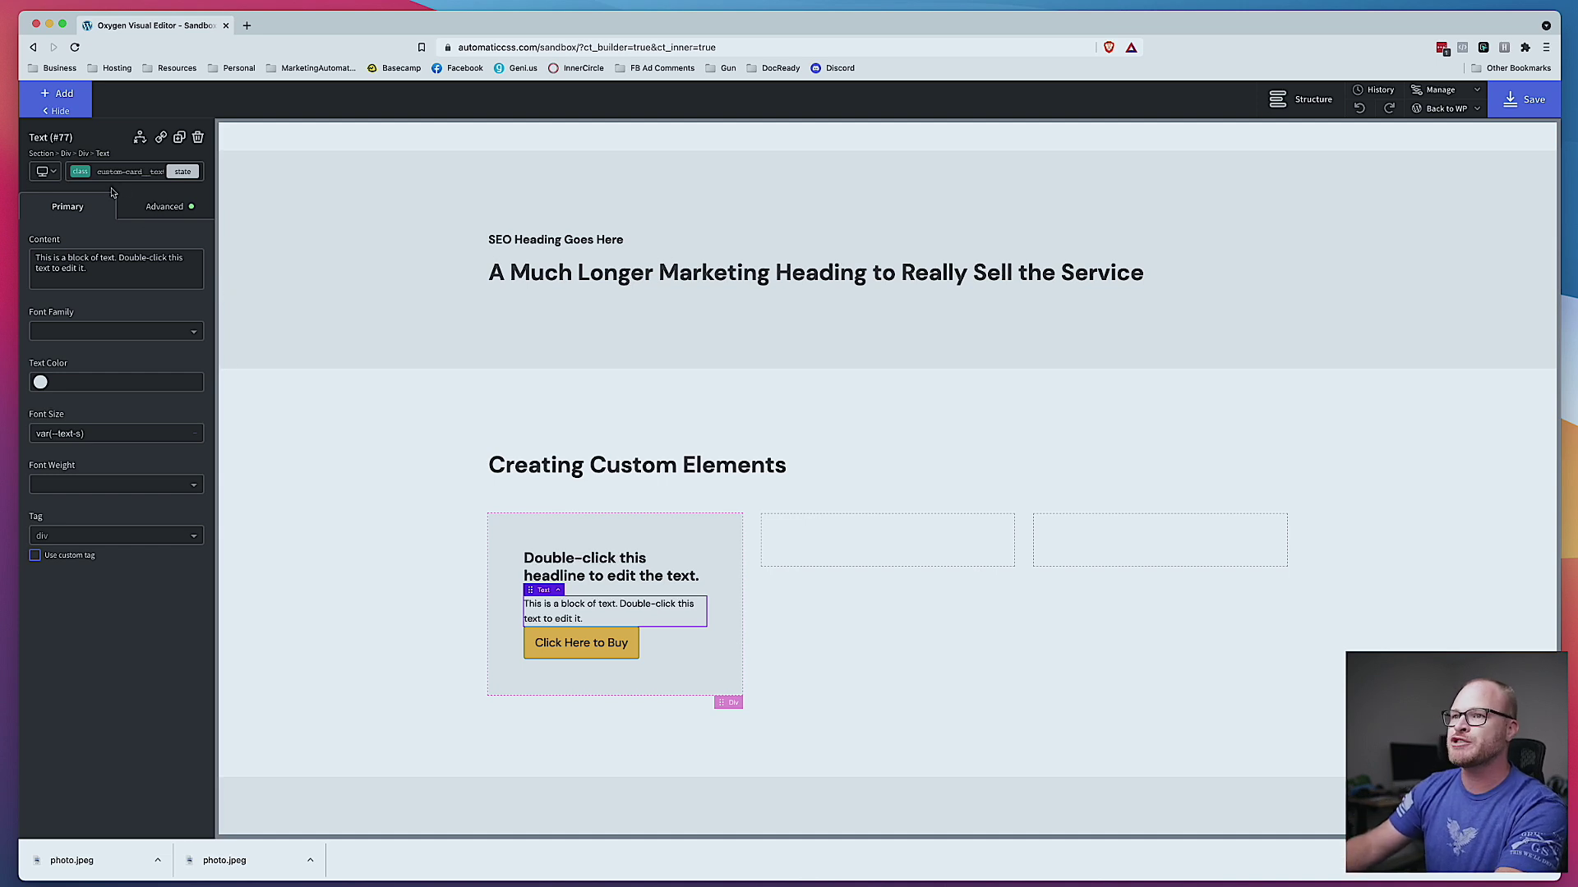
click(158, 210)
click(141, 280)
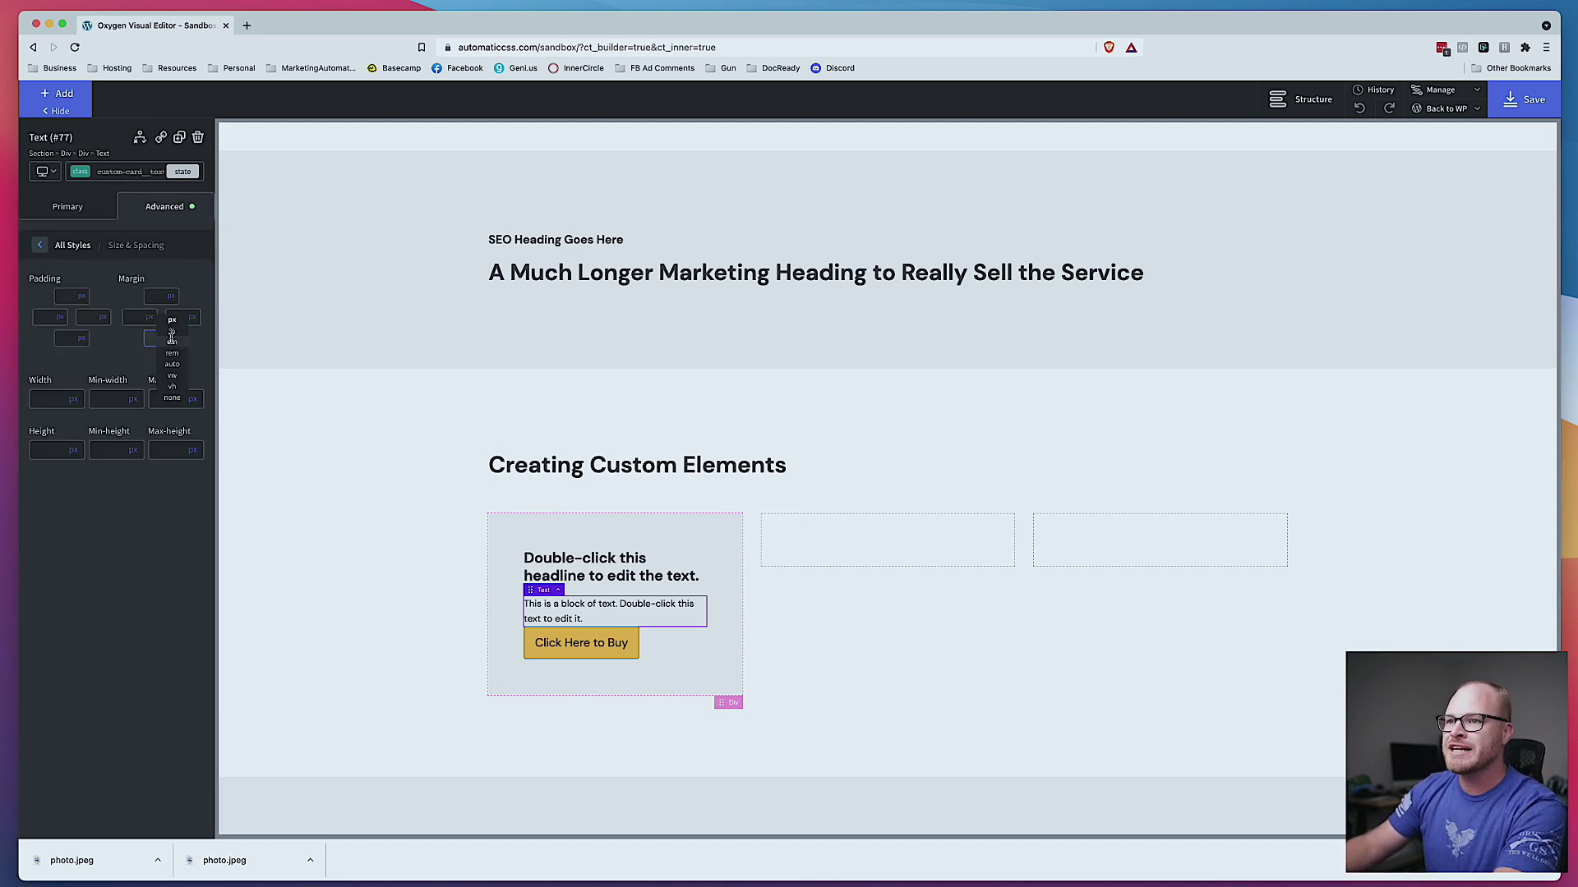
click(115, 171)
click(161, 338)
text(var(--)
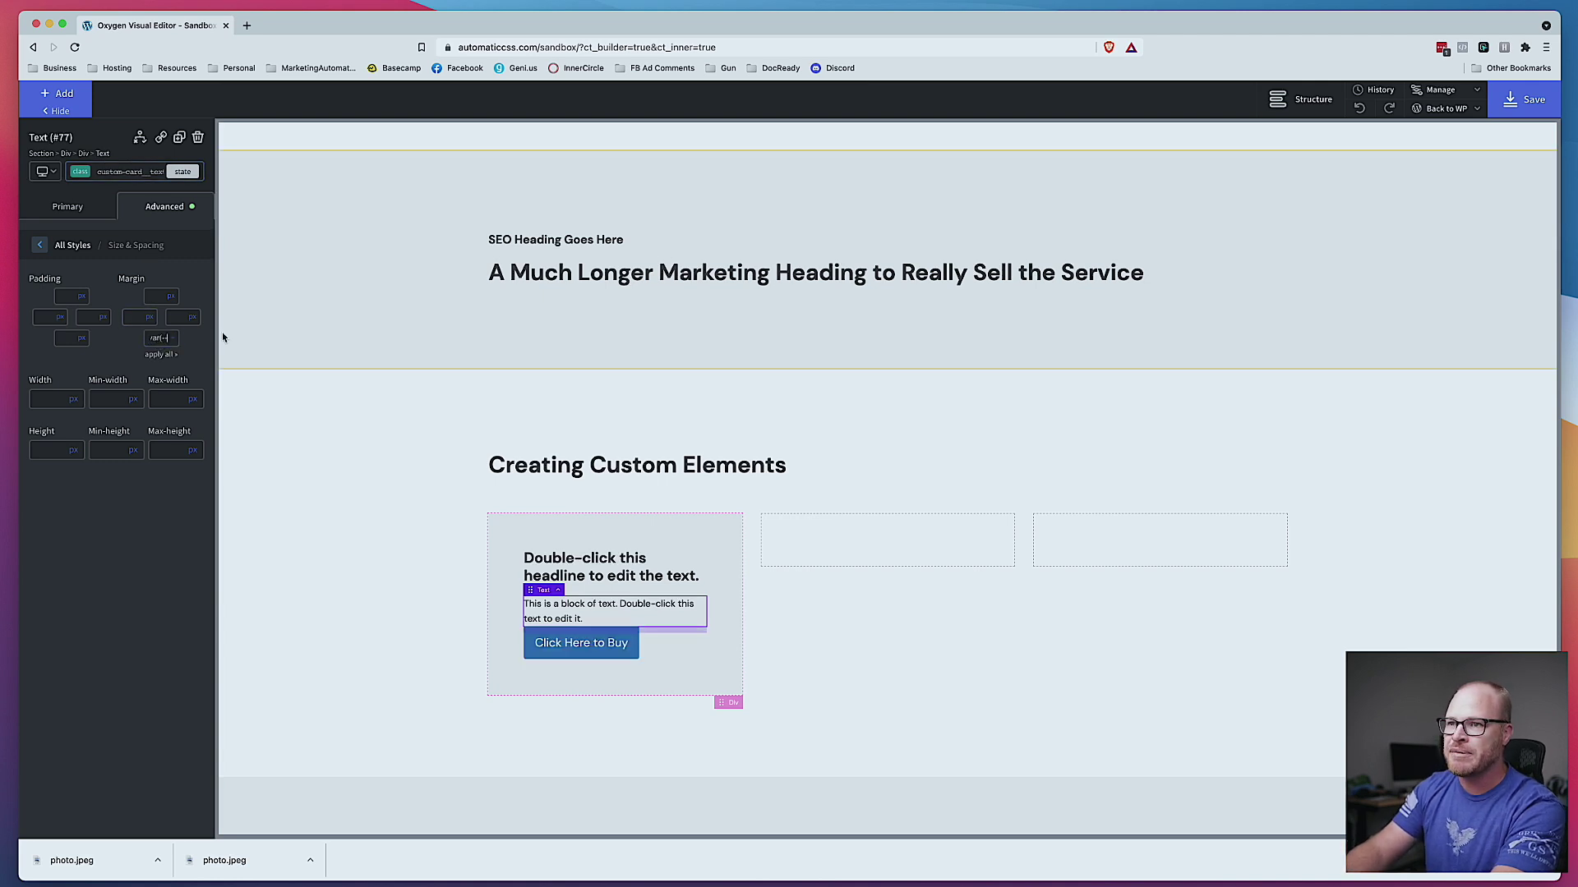
text(space-m))
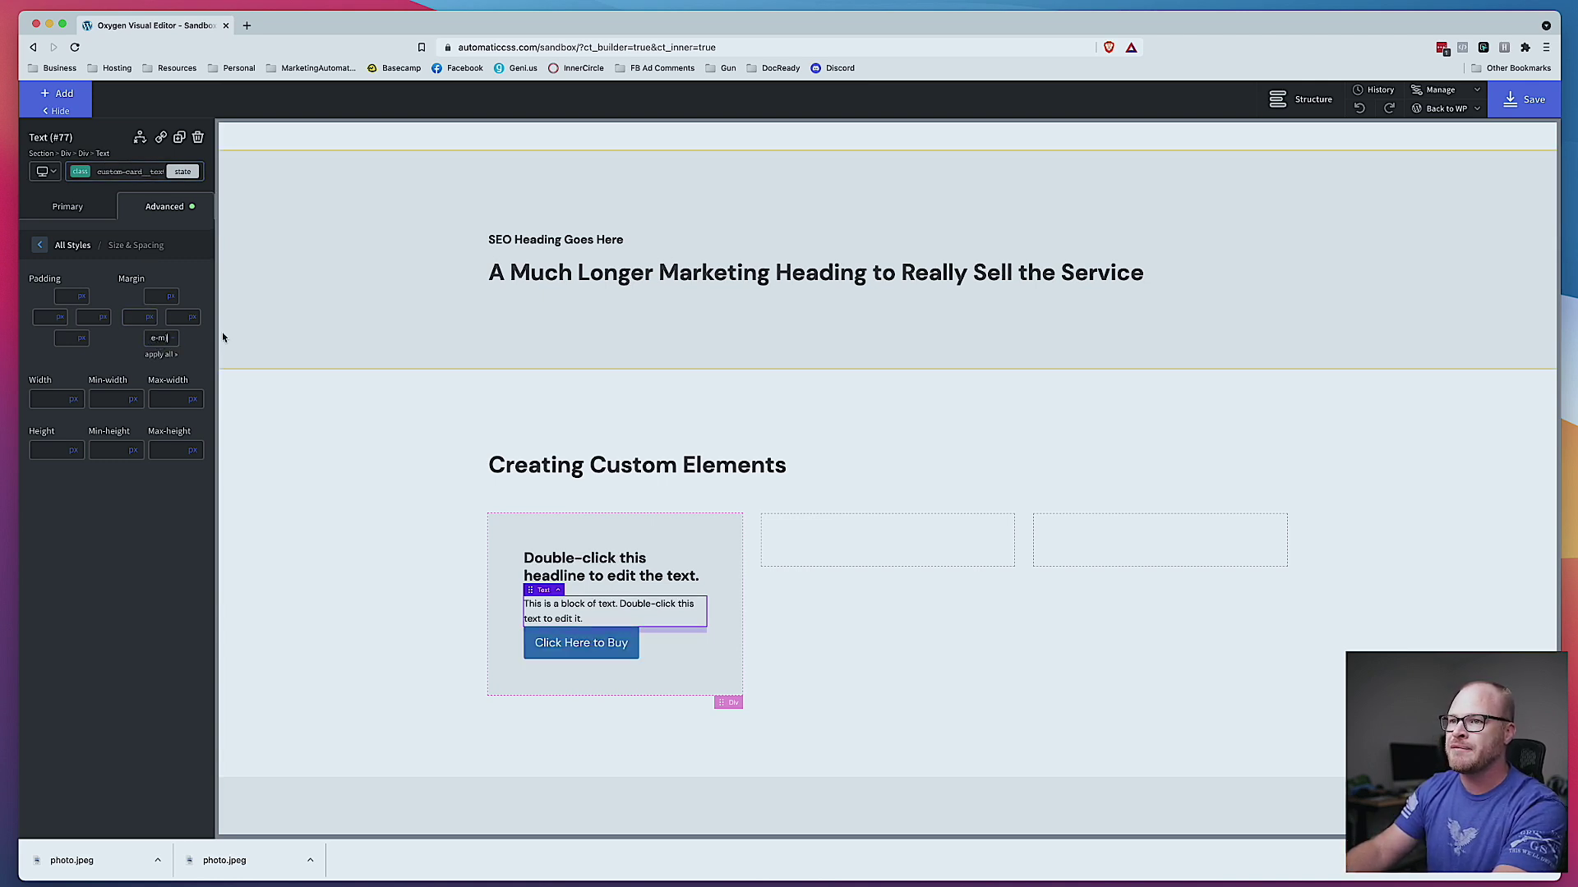
click(825, 672)
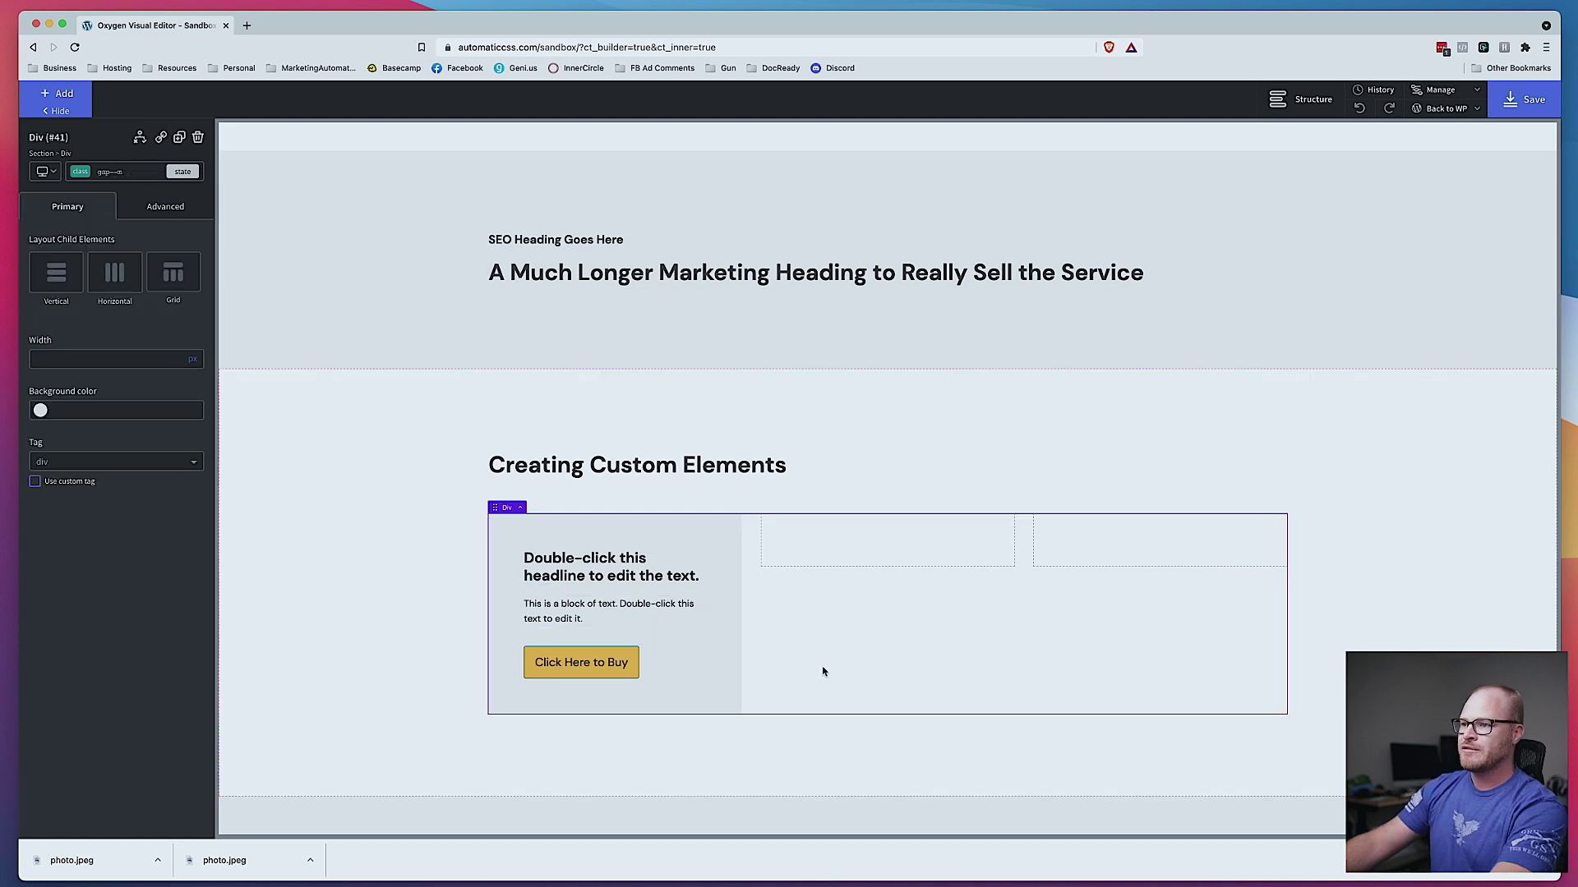
- Type 'This is a card' as the headline and a two-line service description as the paragraph
double_click(612, 568)
text(This is a card)
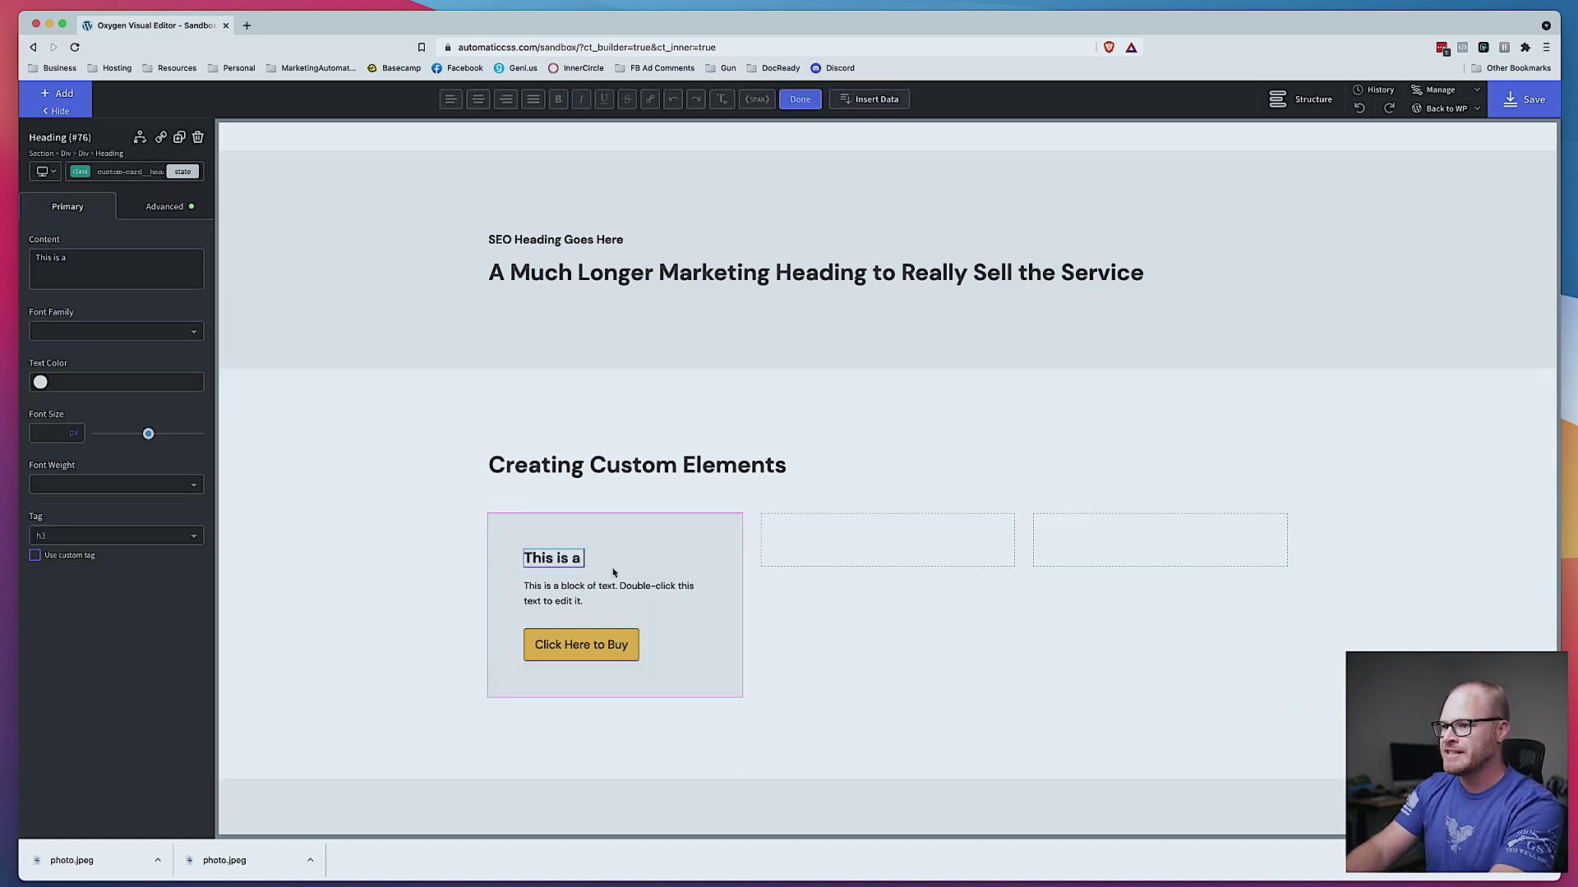
double_click(610, 602)
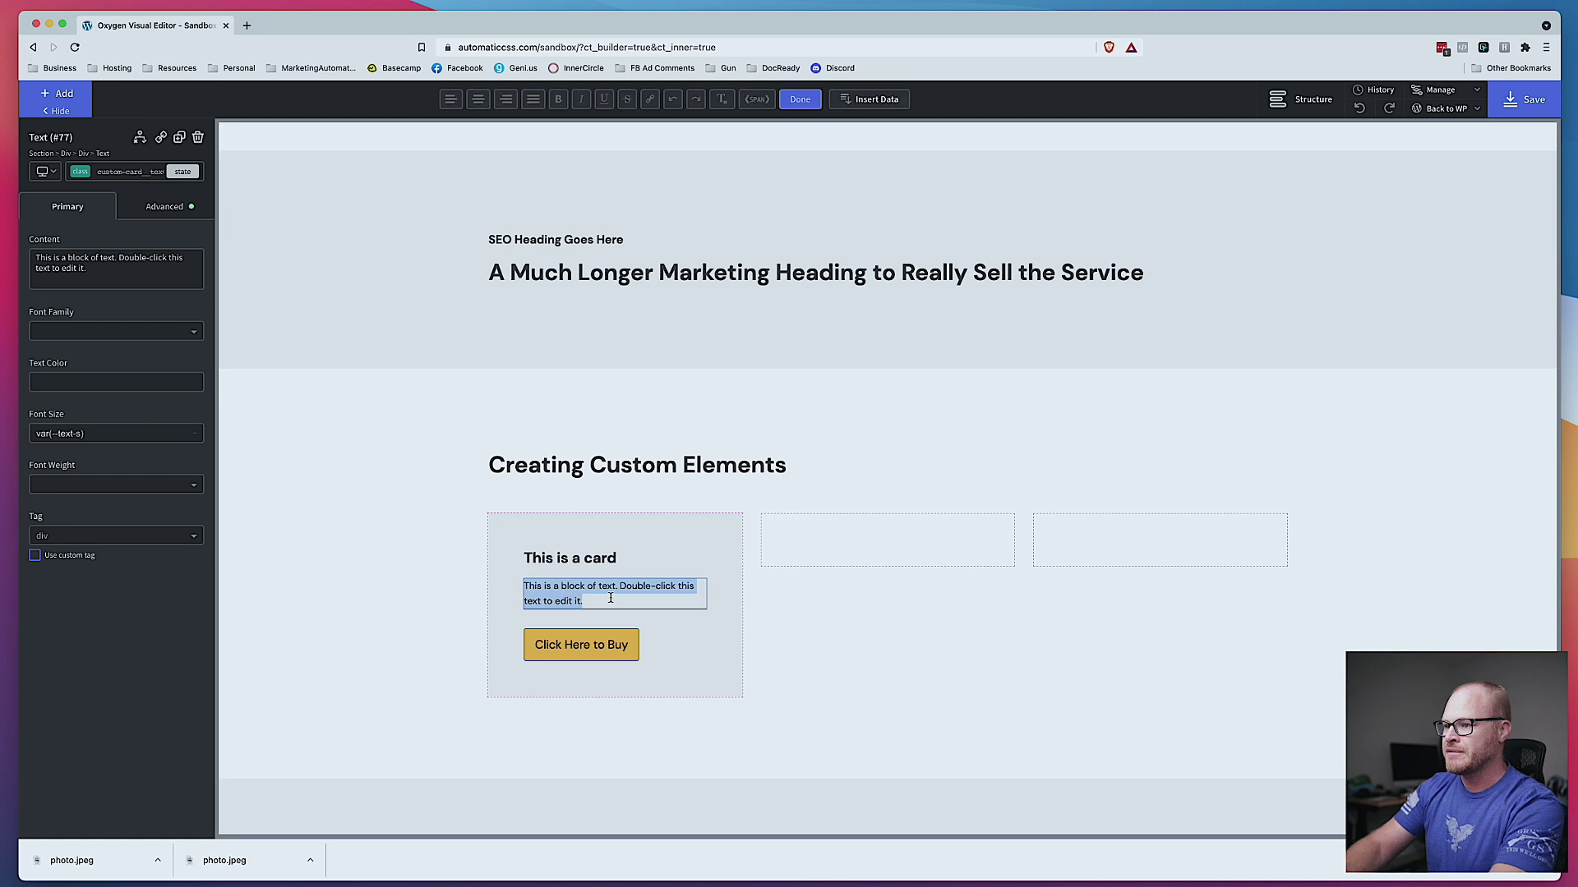
text(This is the descri)
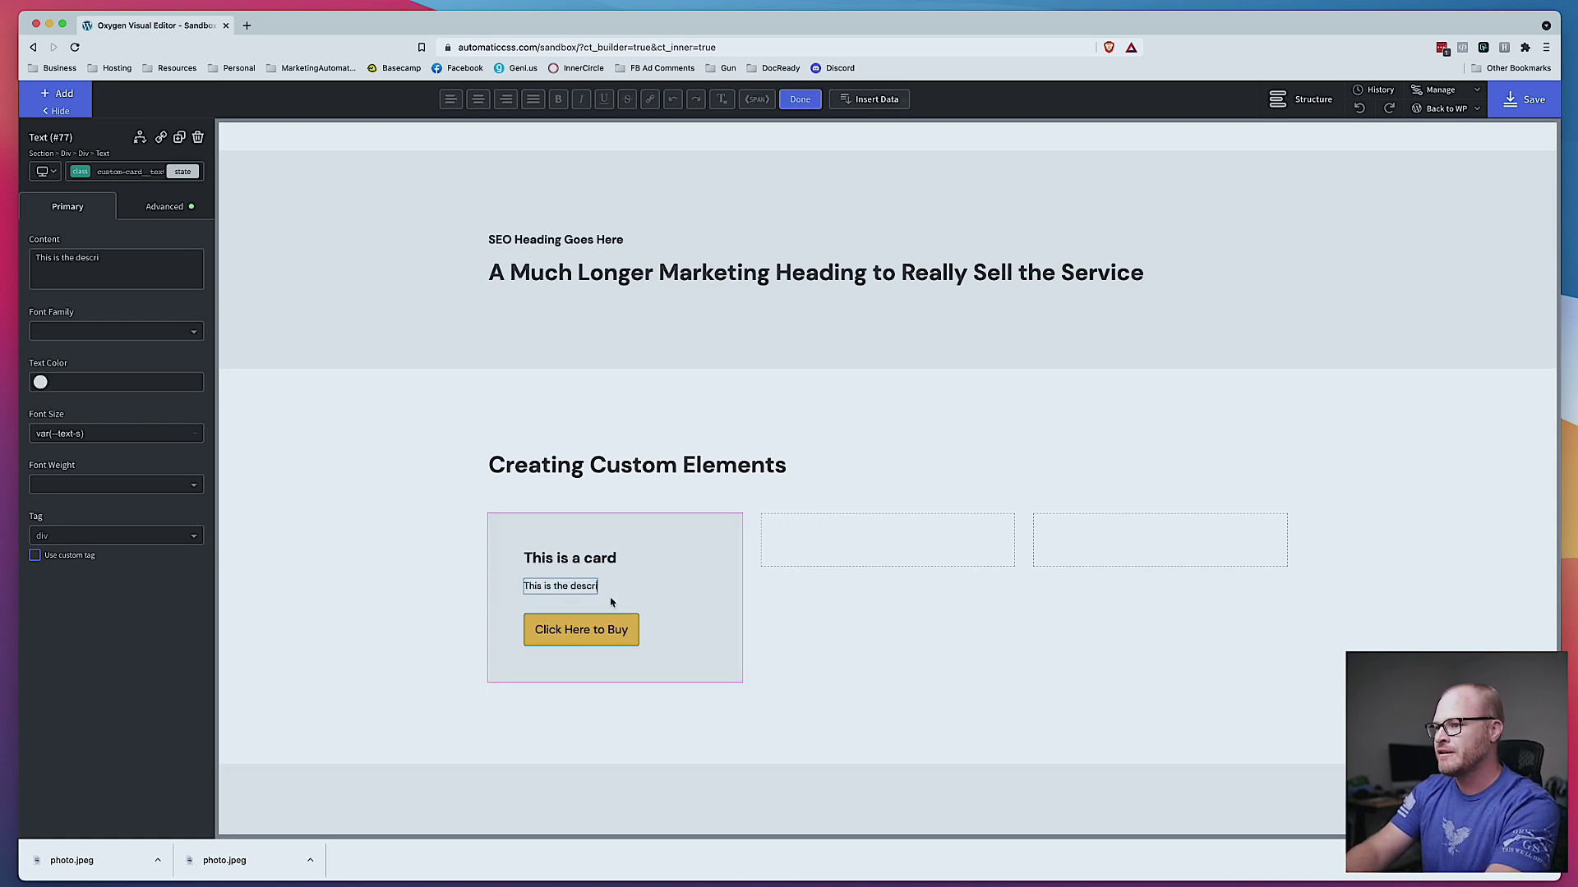
text(ption of a service, perhap)
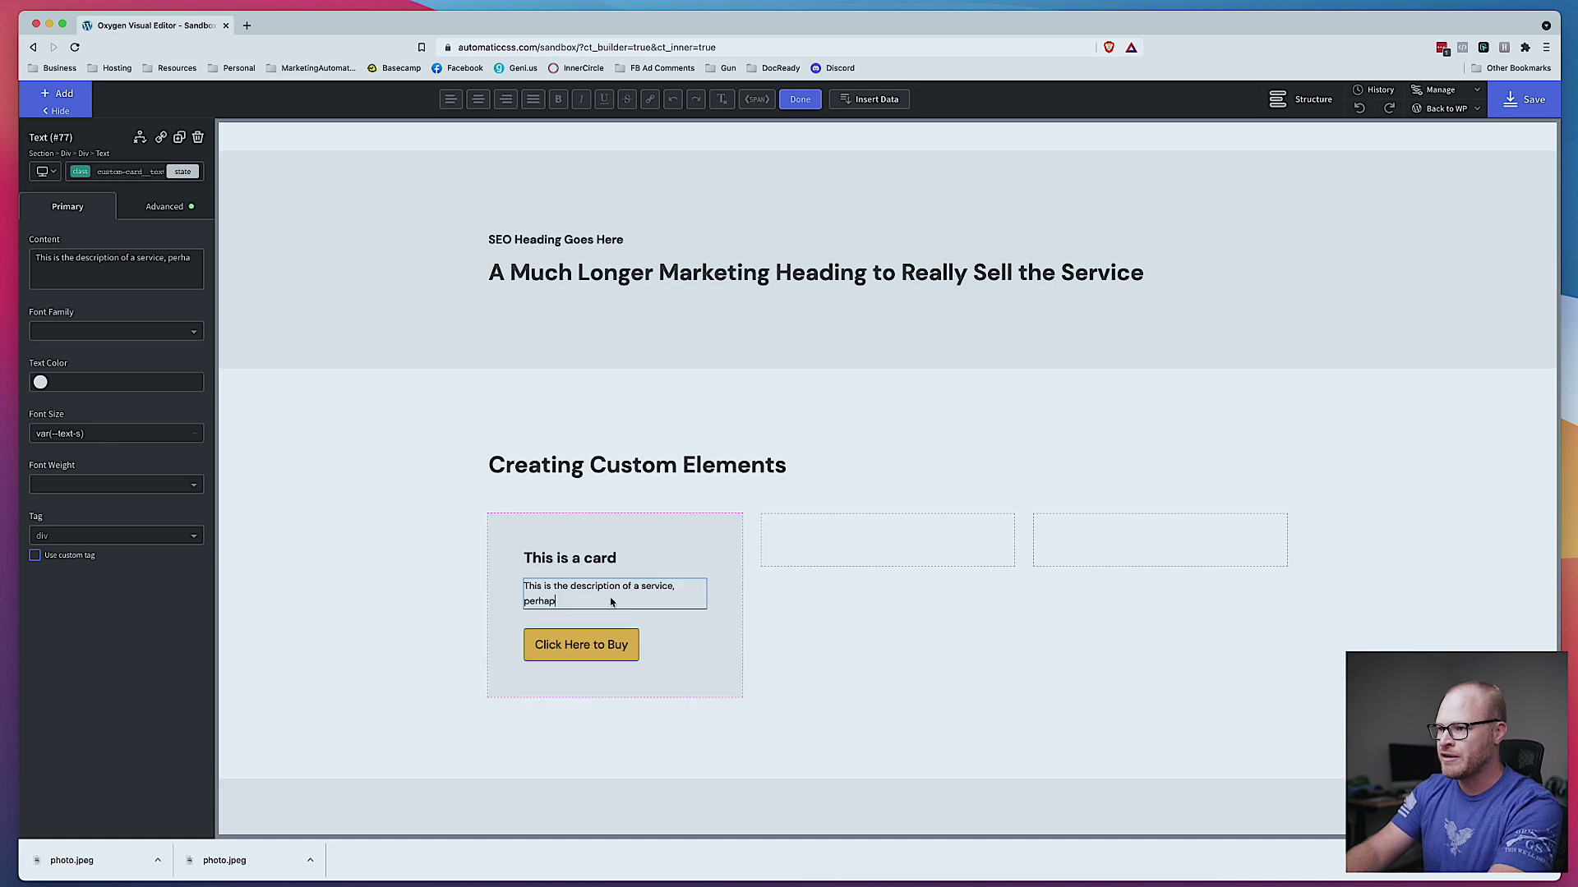
text(s. It is two lines long.)
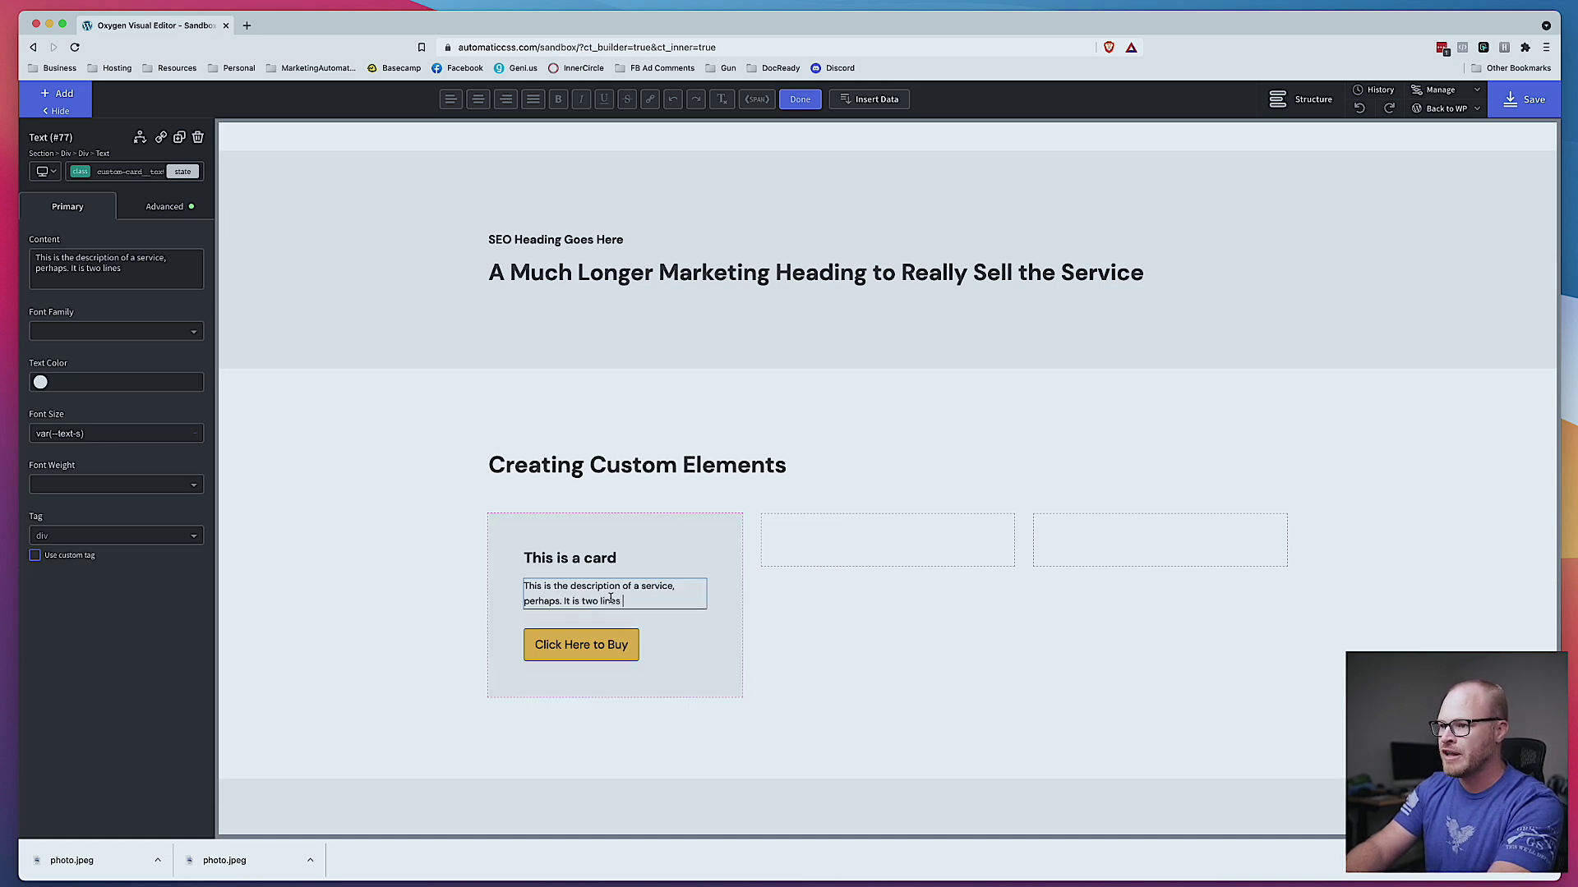
- Insert 'service' into the headline so it reads 'This is a service card'
click(589, 558)
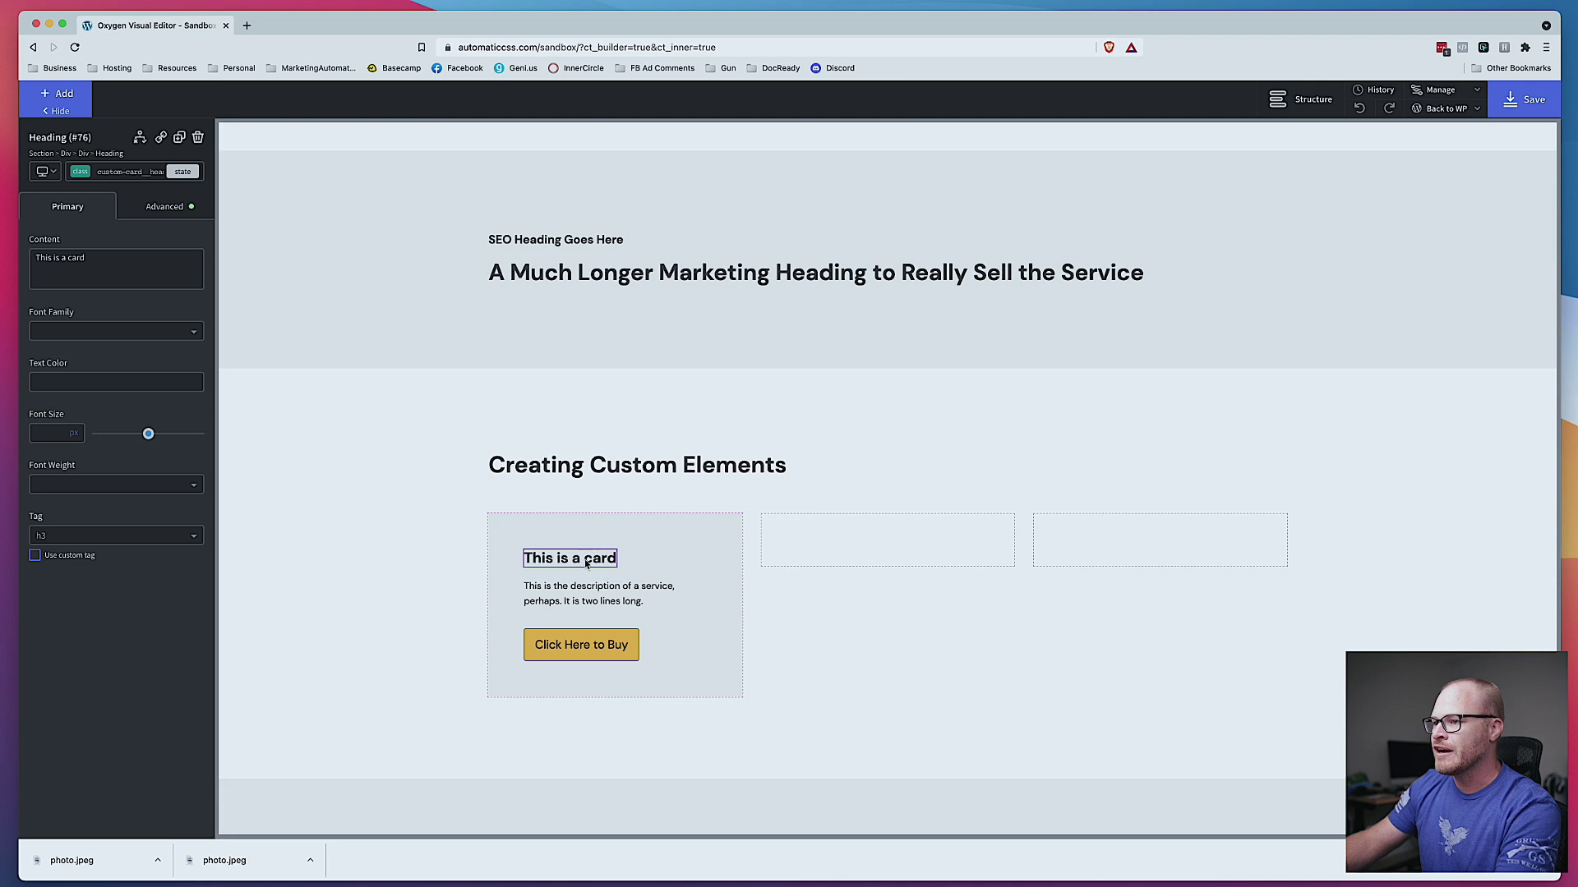
click(611, 559)
text(service)
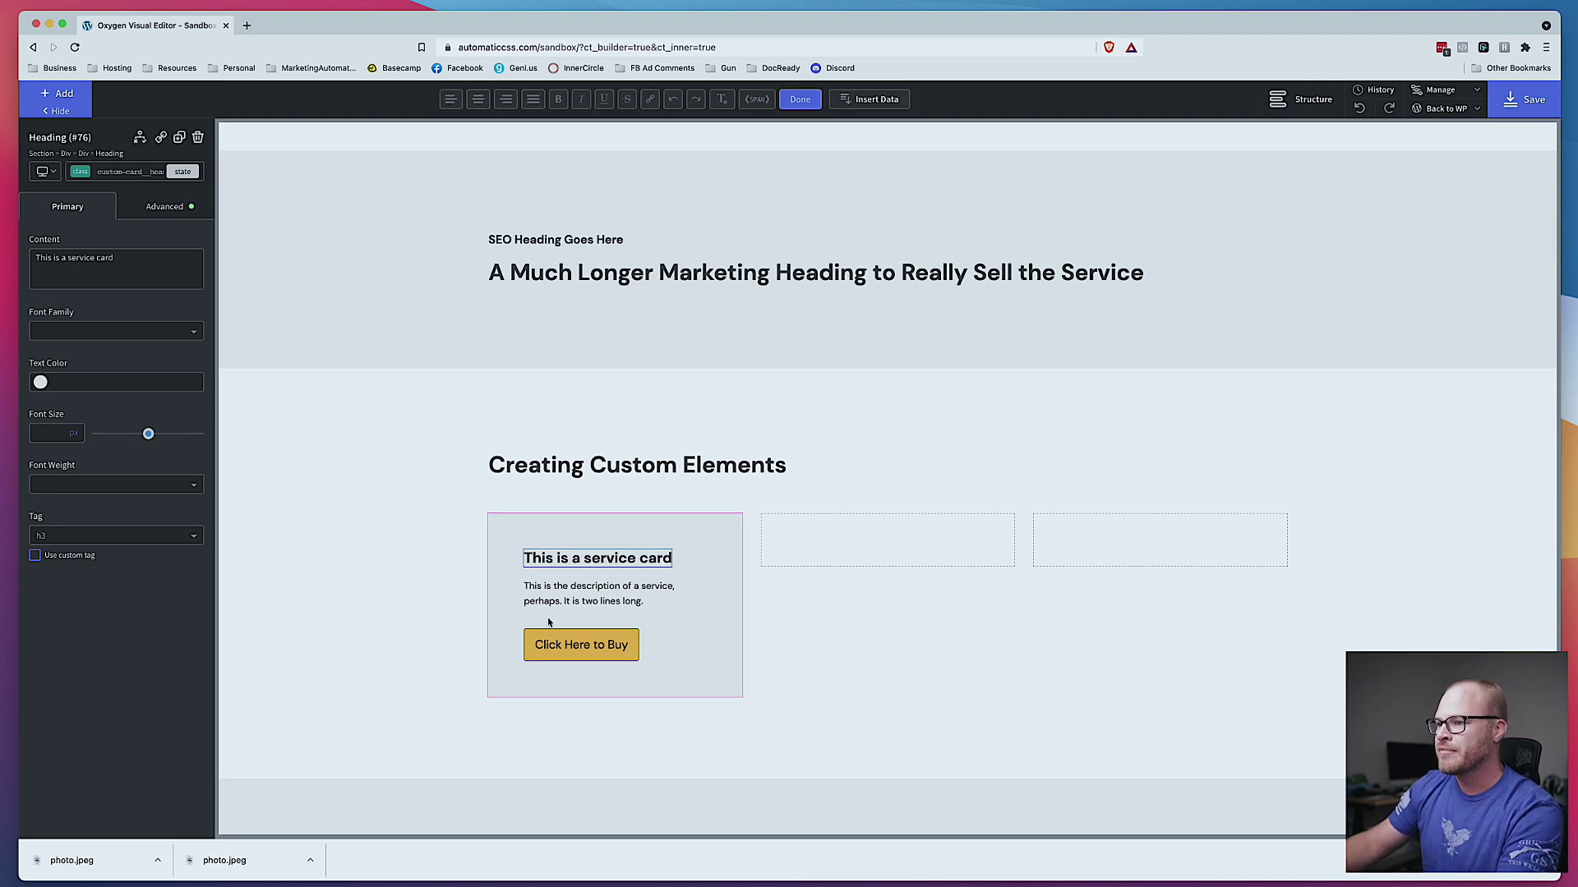
click(411, 570)
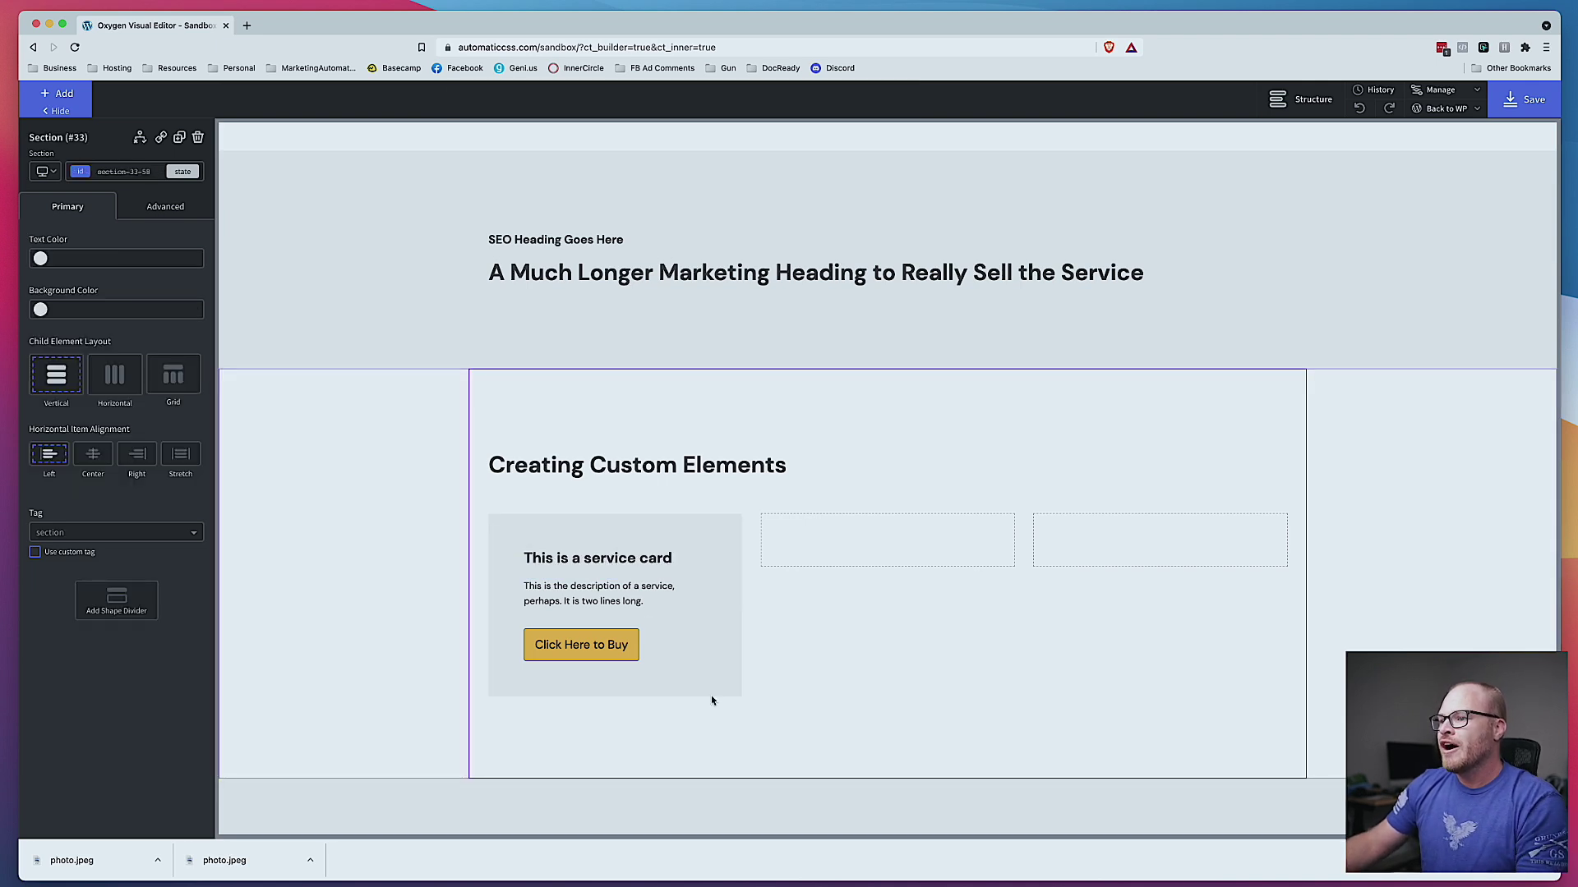
click(657, 560)
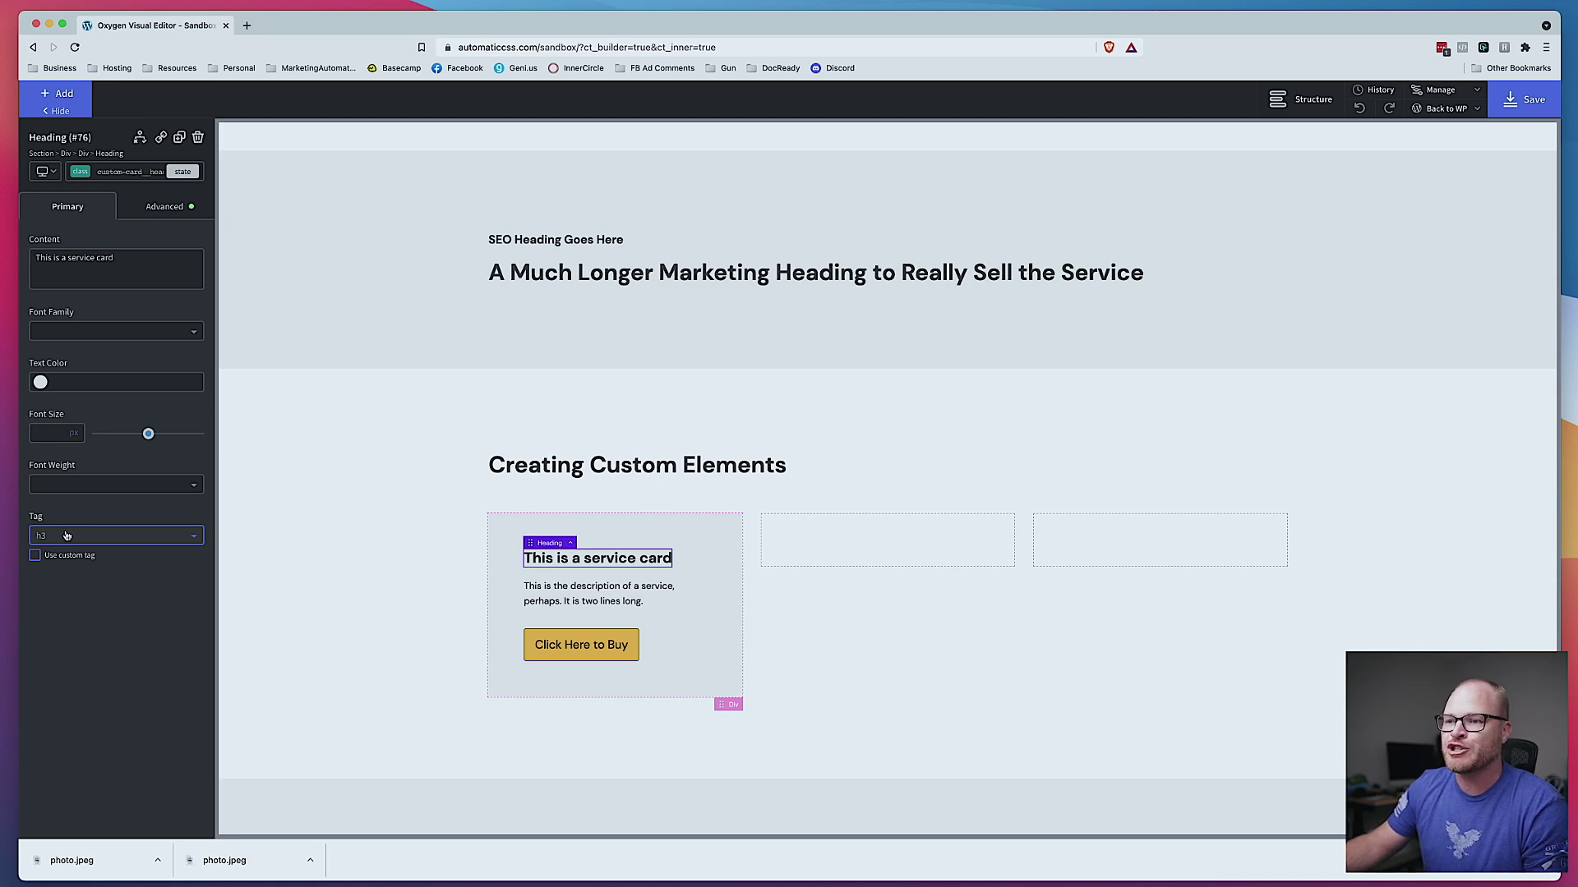
- Set the card heading's font size to var(--text-xl) in its typography settings
click(160, 206)
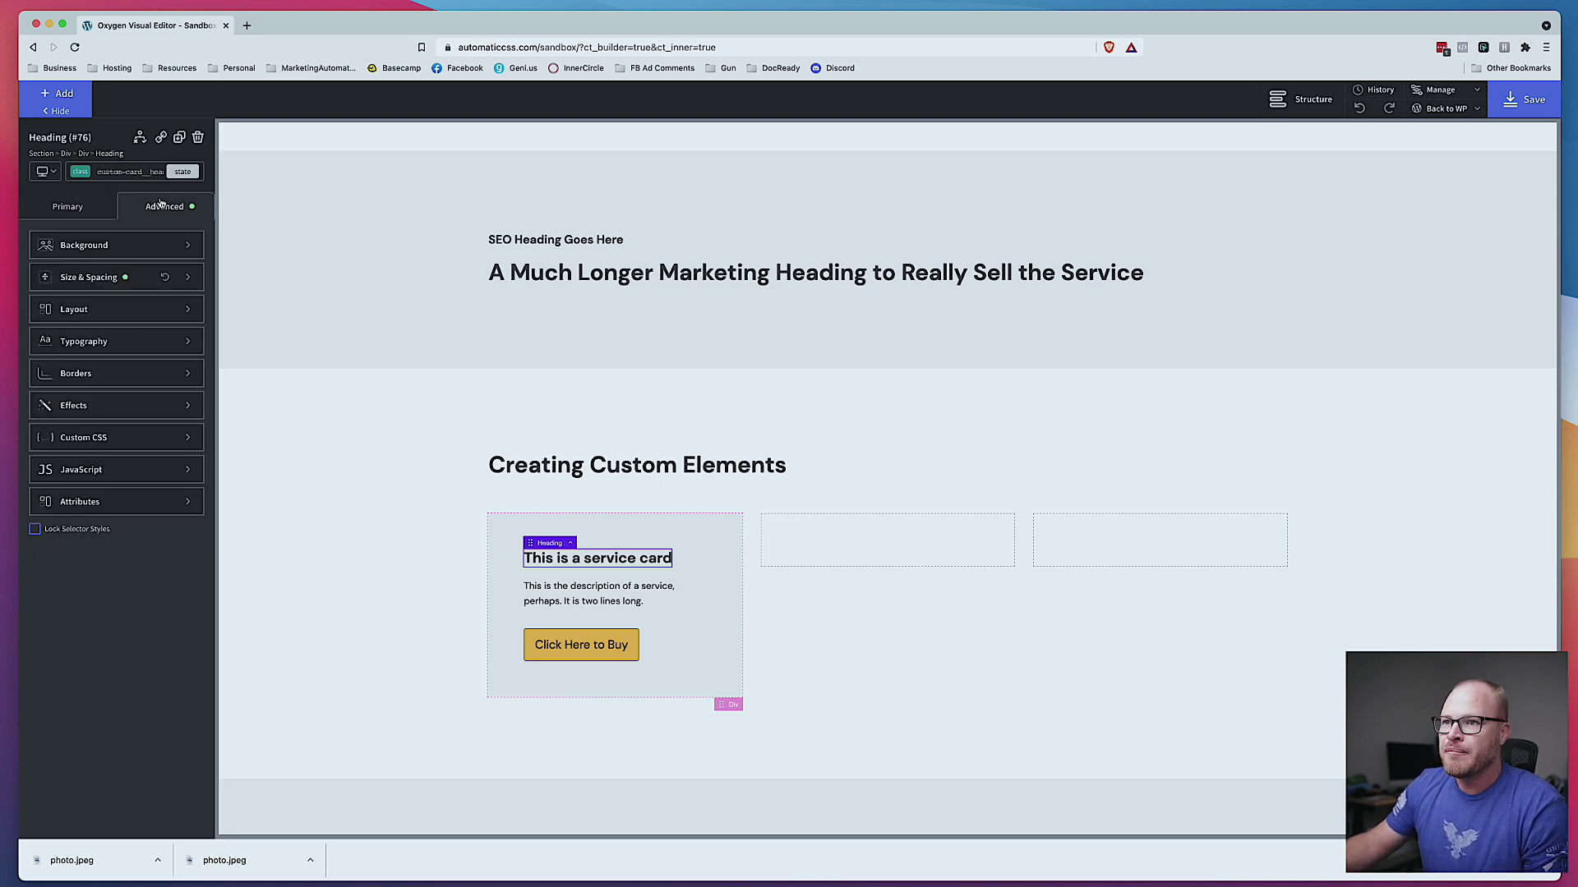
click(122, 340)
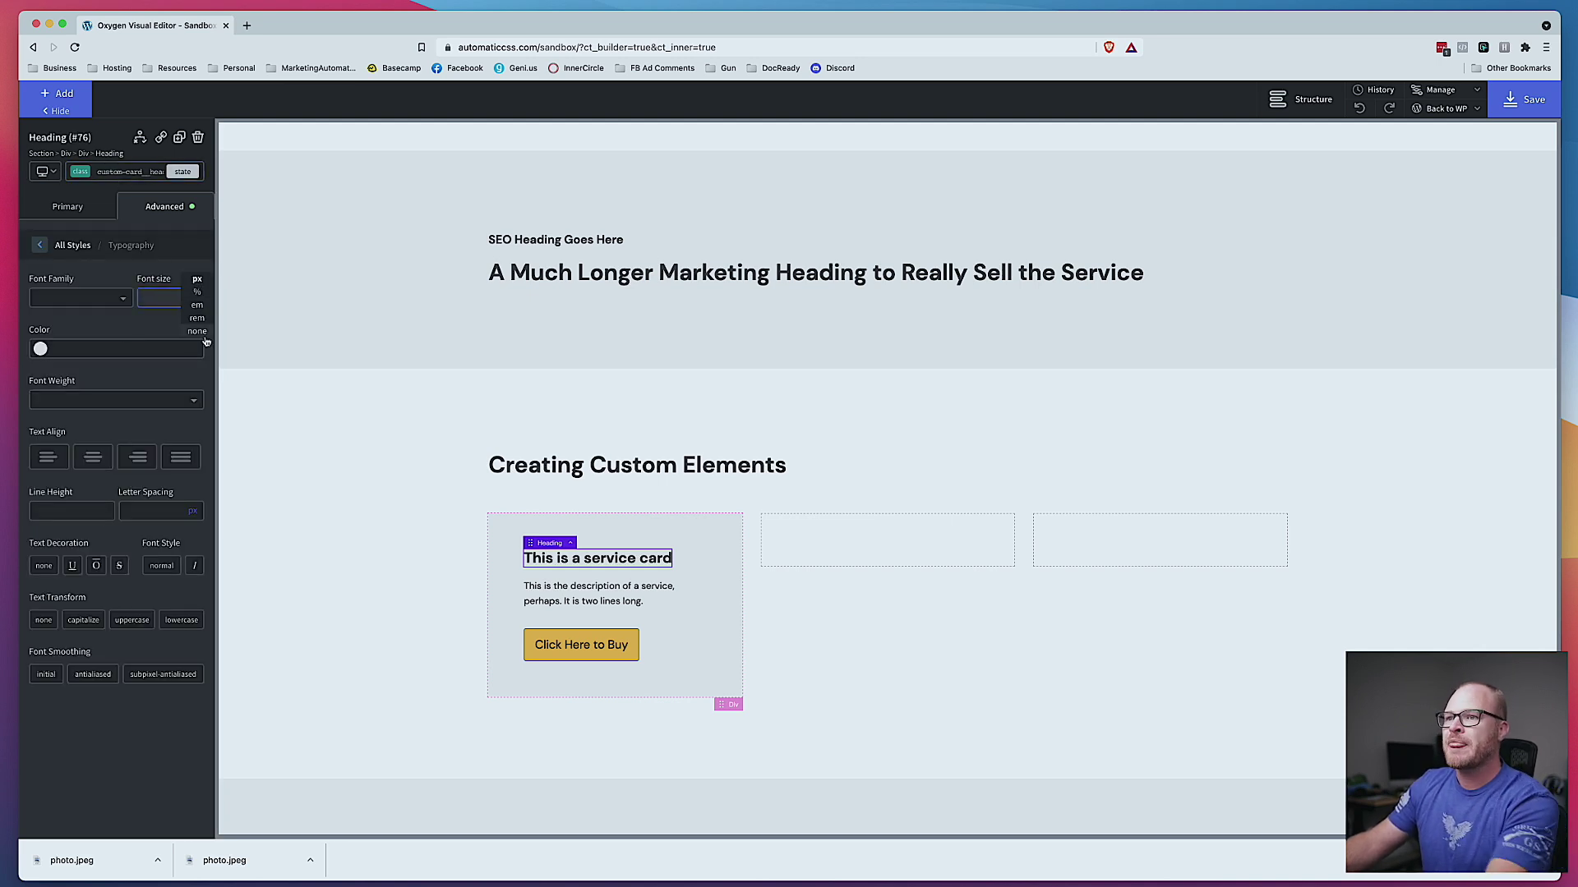
click(169, 301)
text(var()
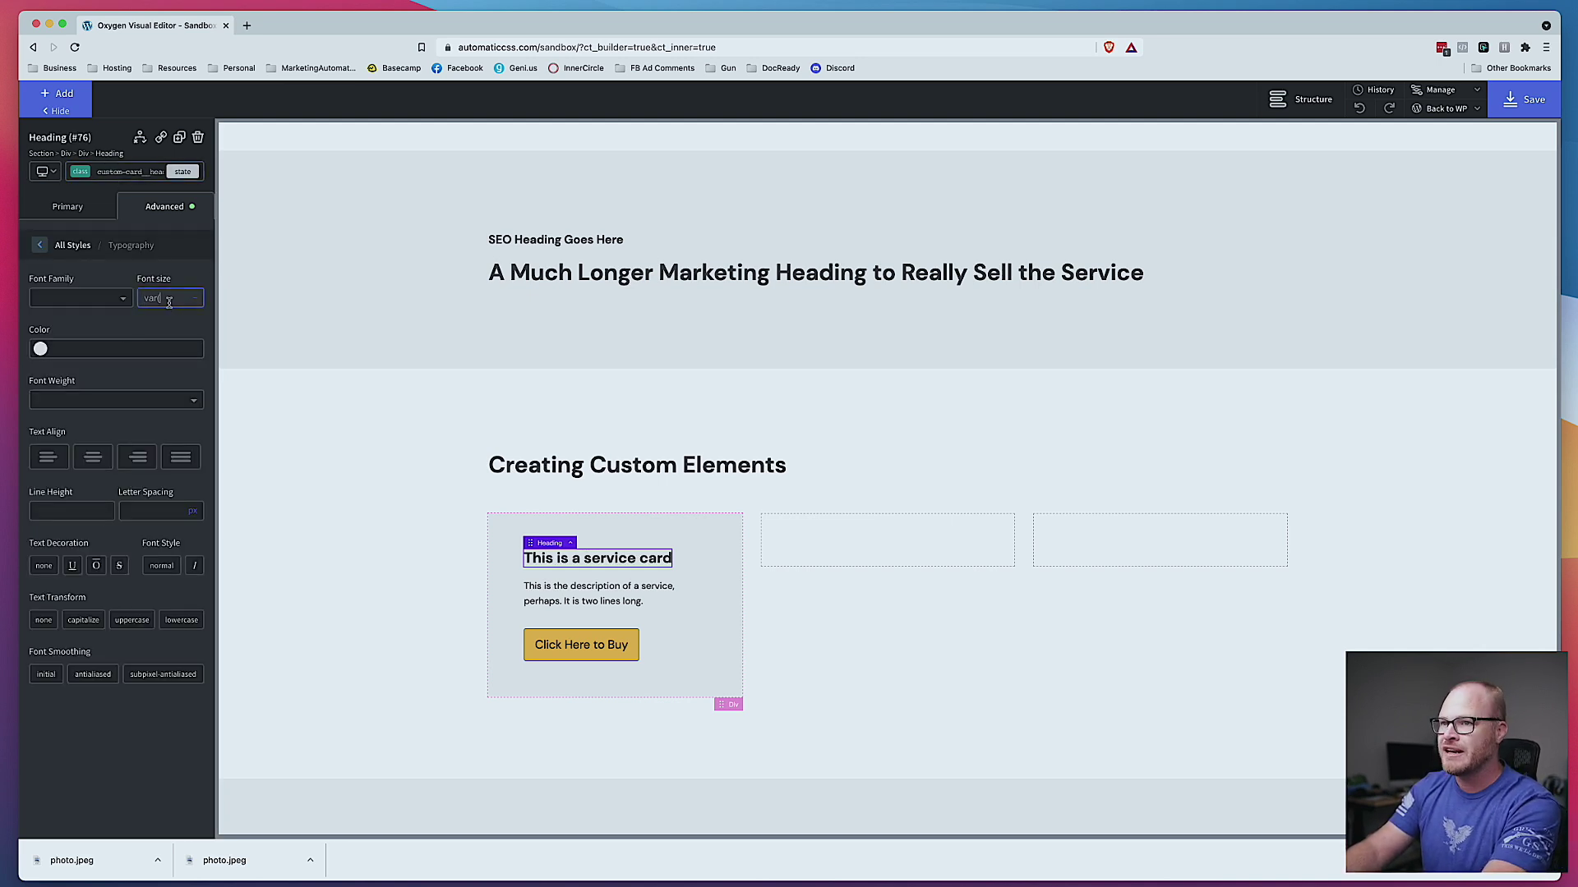
text(--)
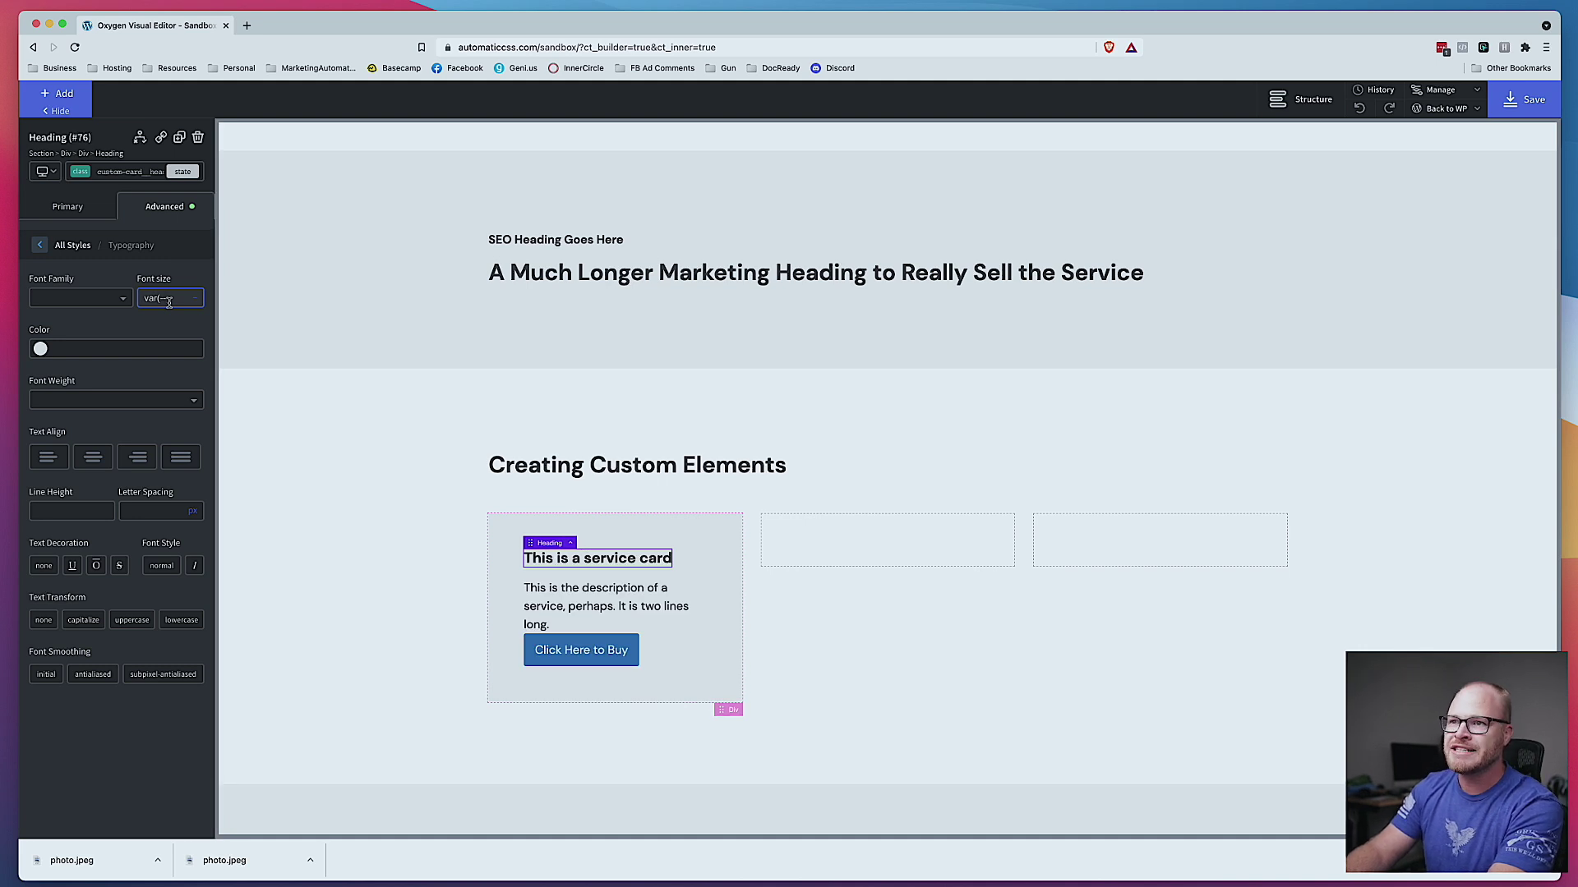
text(text-m))
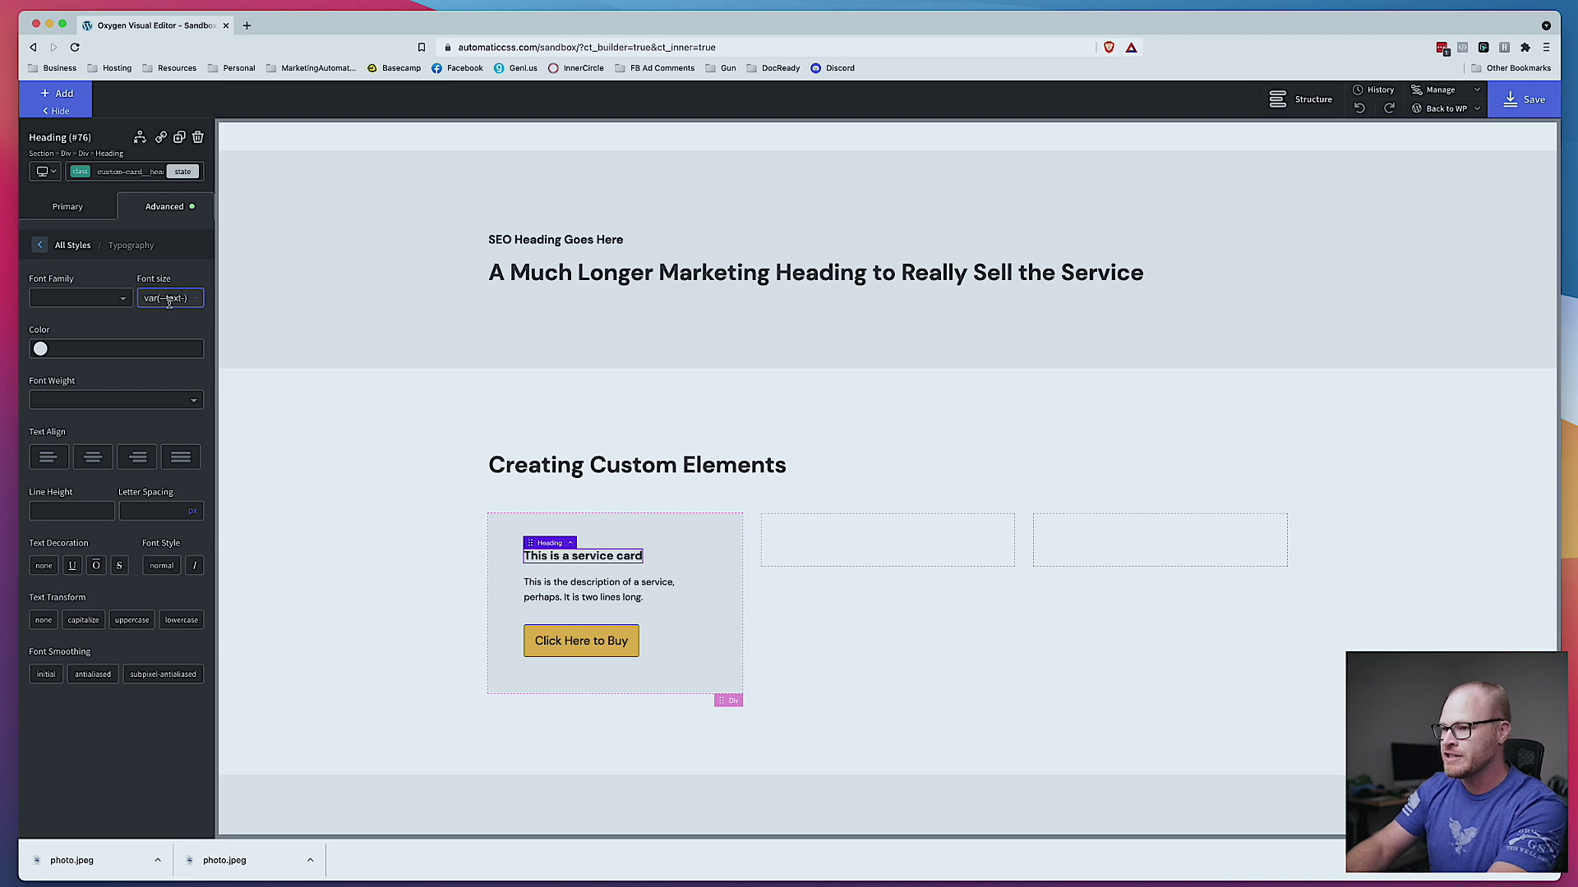
text(l)
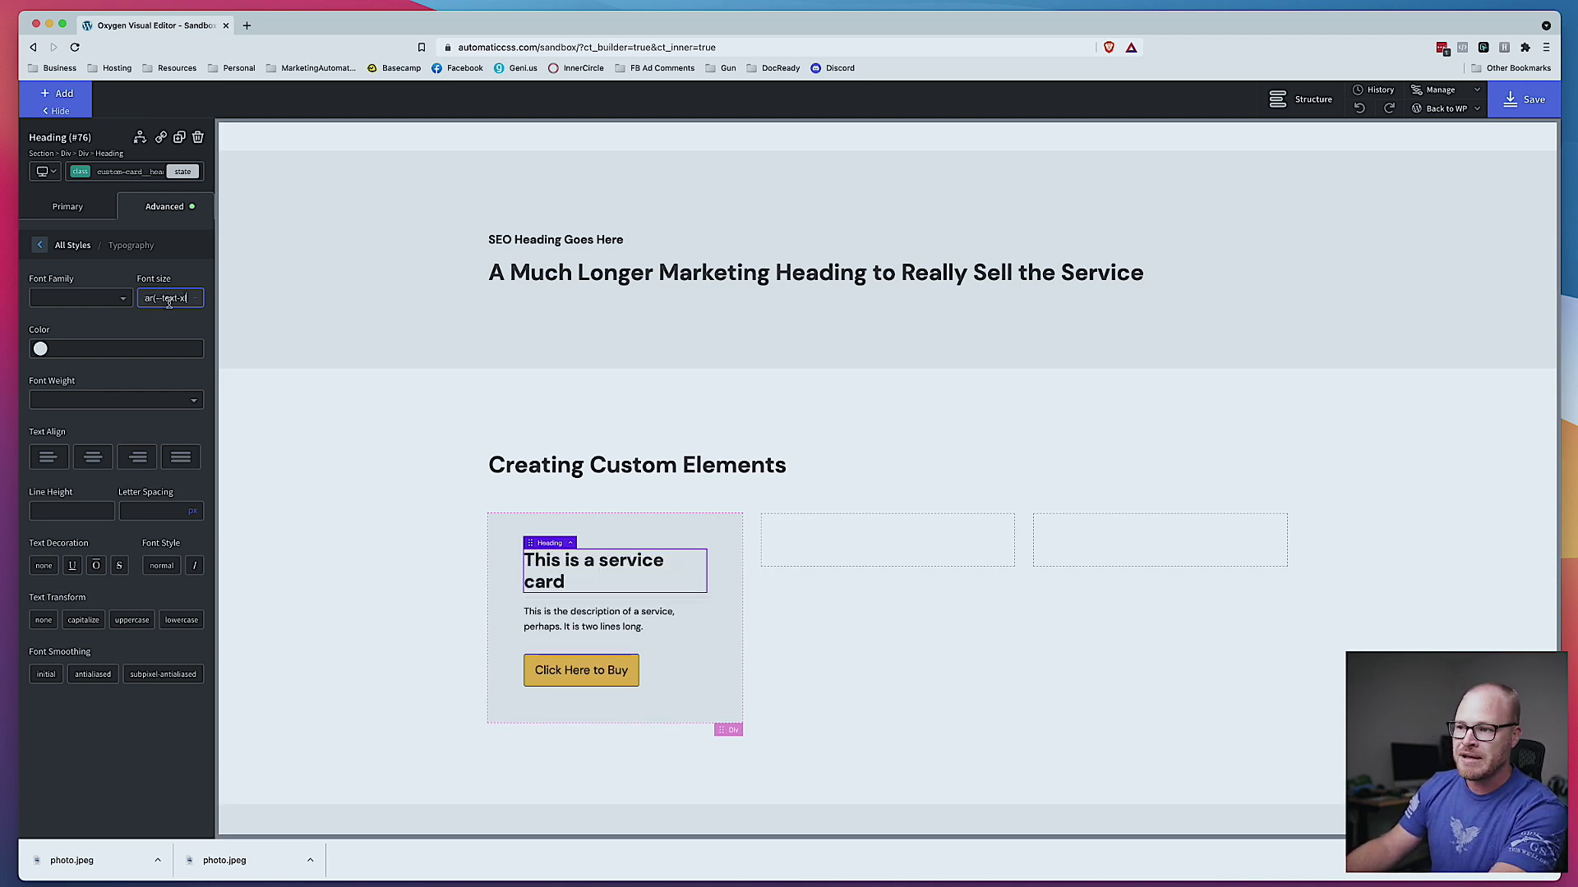
text(x)
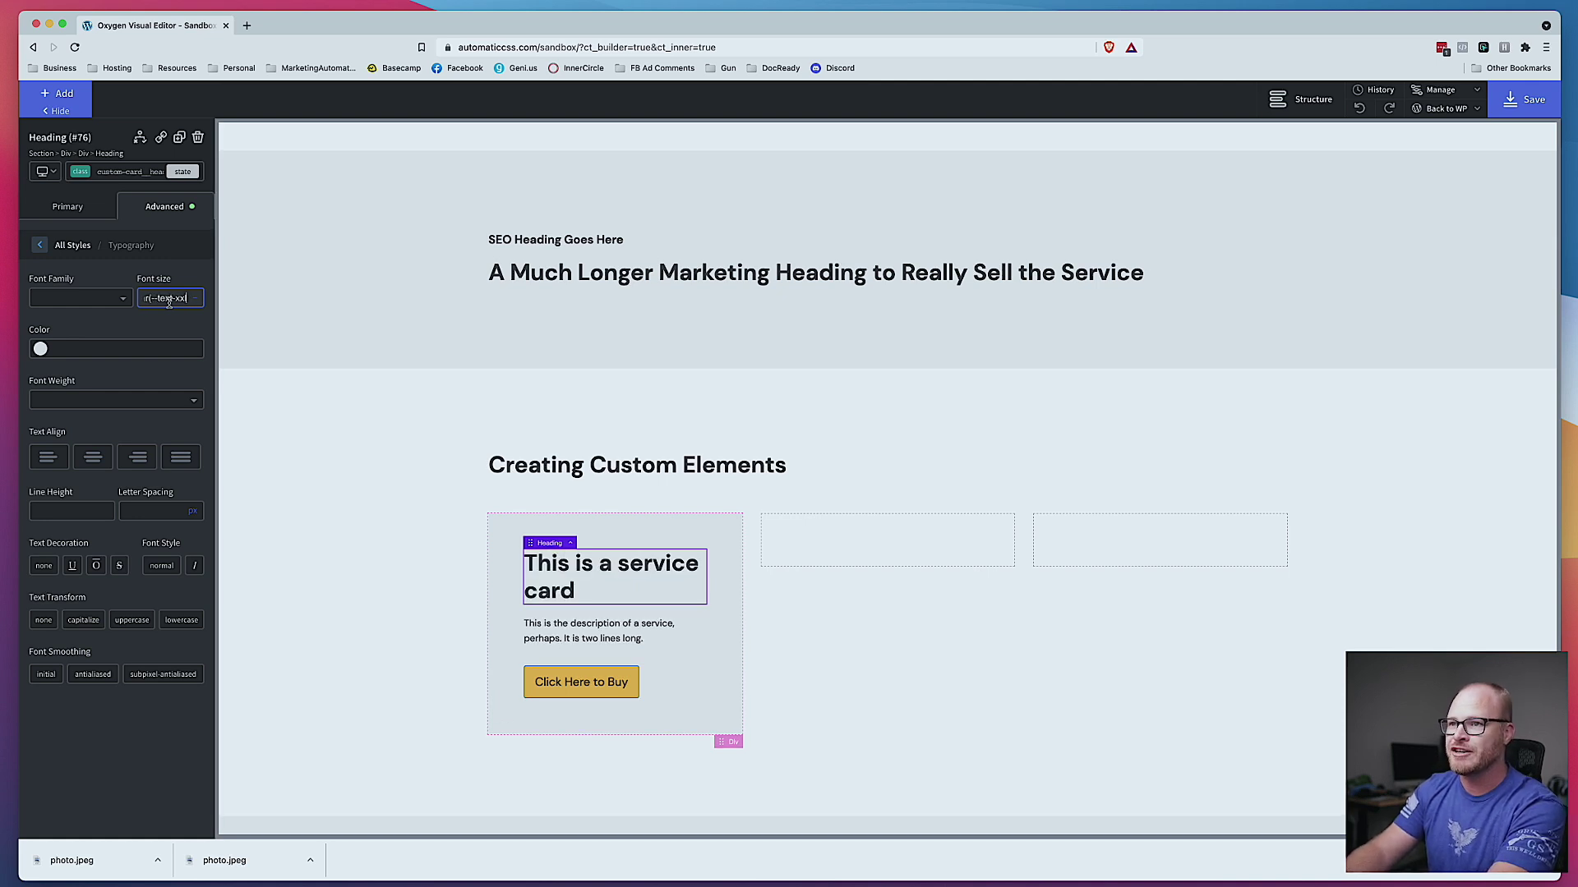
key(BackSpace)
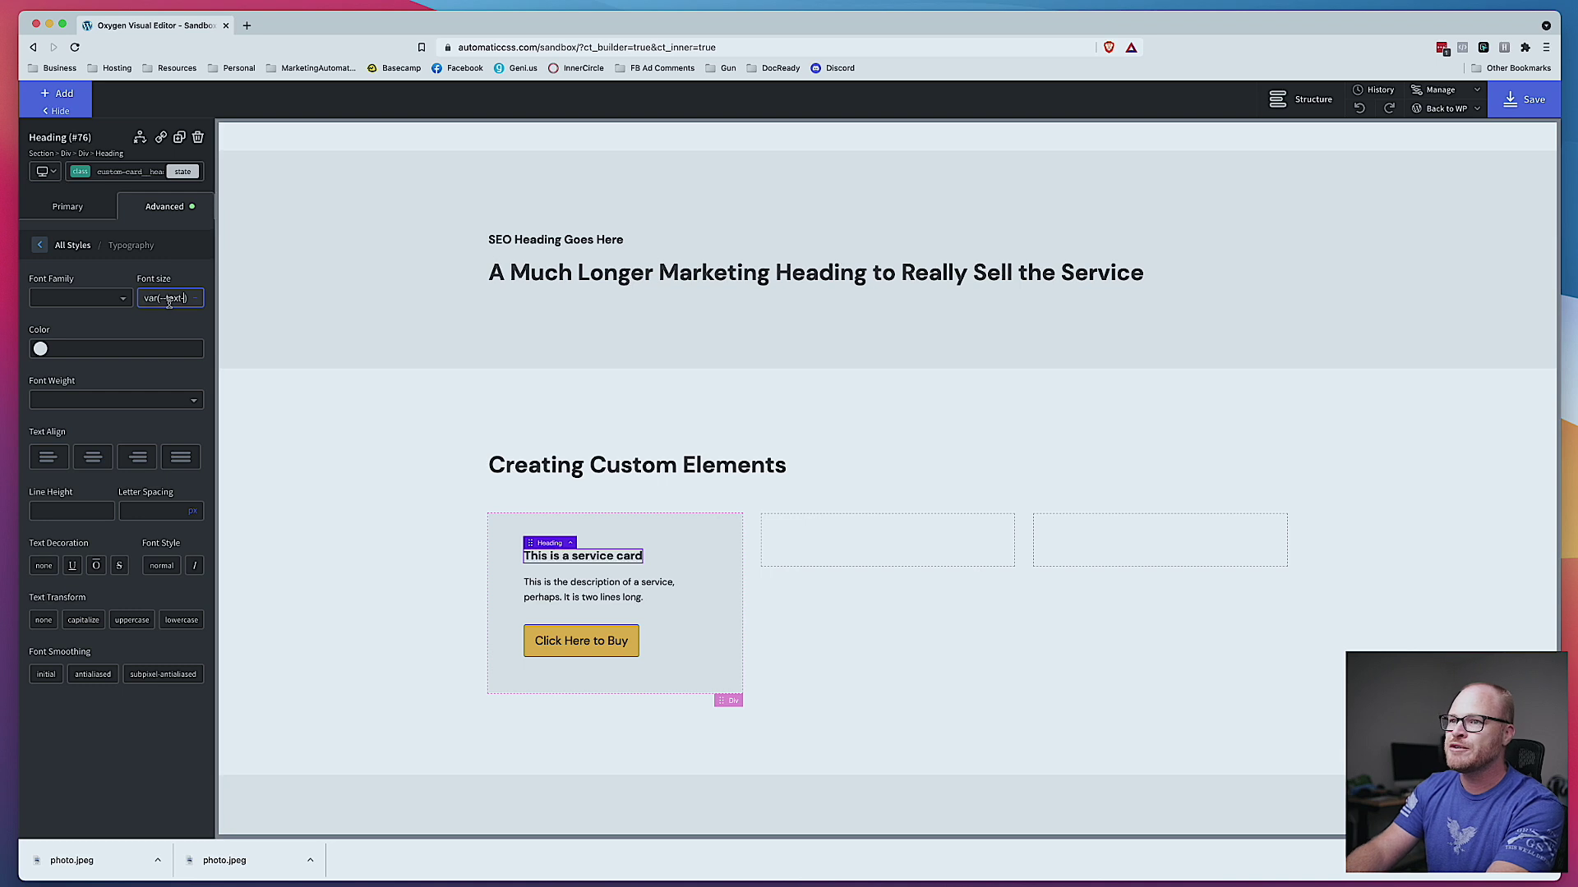
text(l)
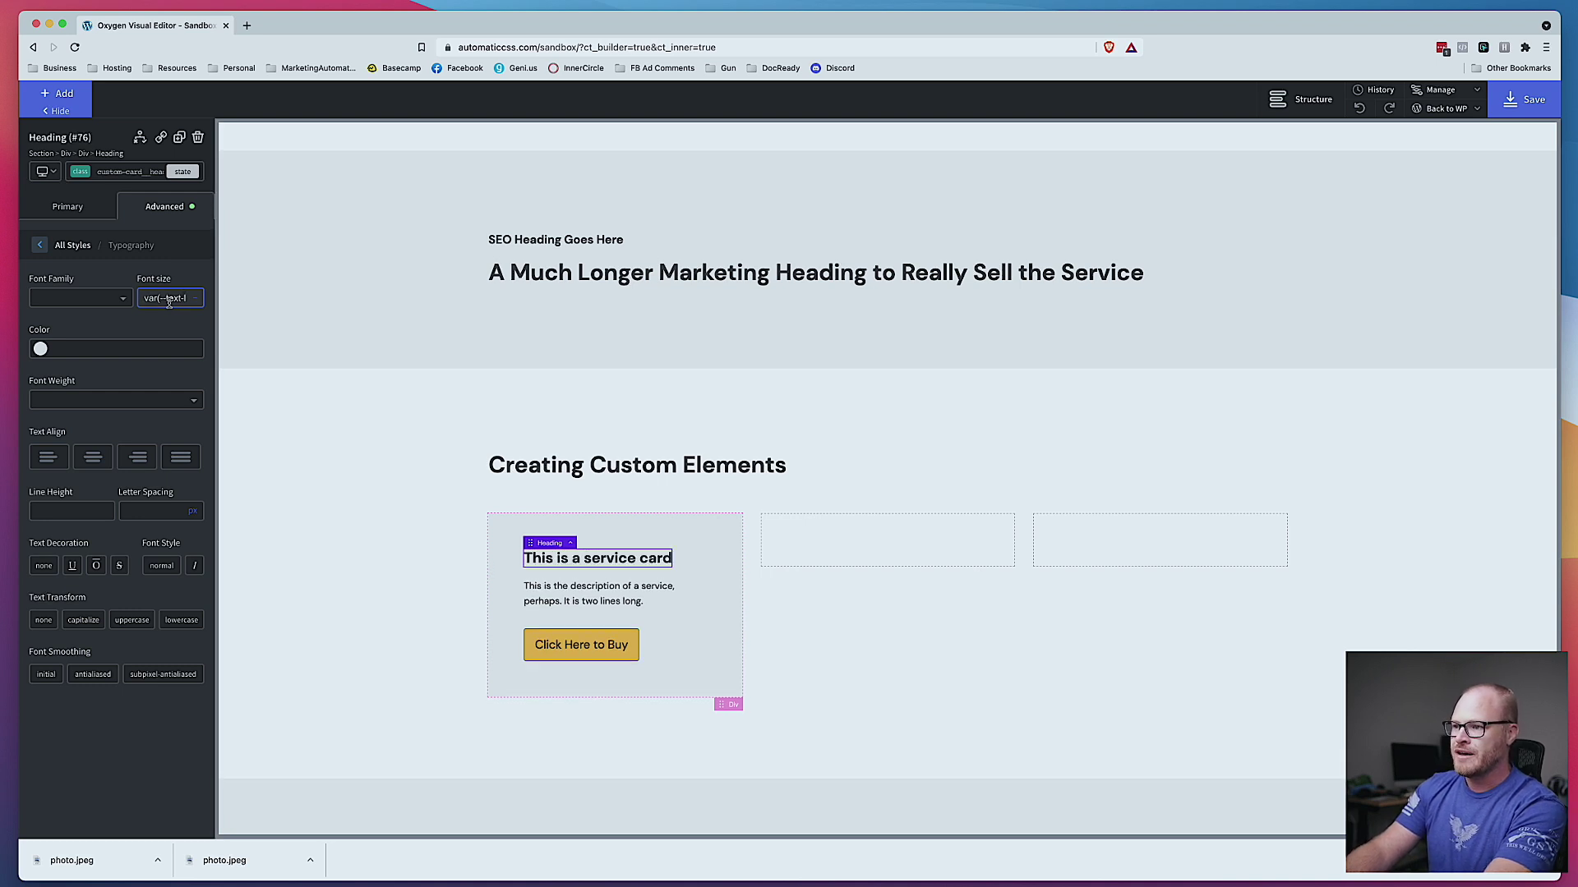
click(426, 582)
- Extend the card heading text to read 'This is a service card with a large heading'
double_click(689, 578)
click(625, 578)
text(with a large heading)
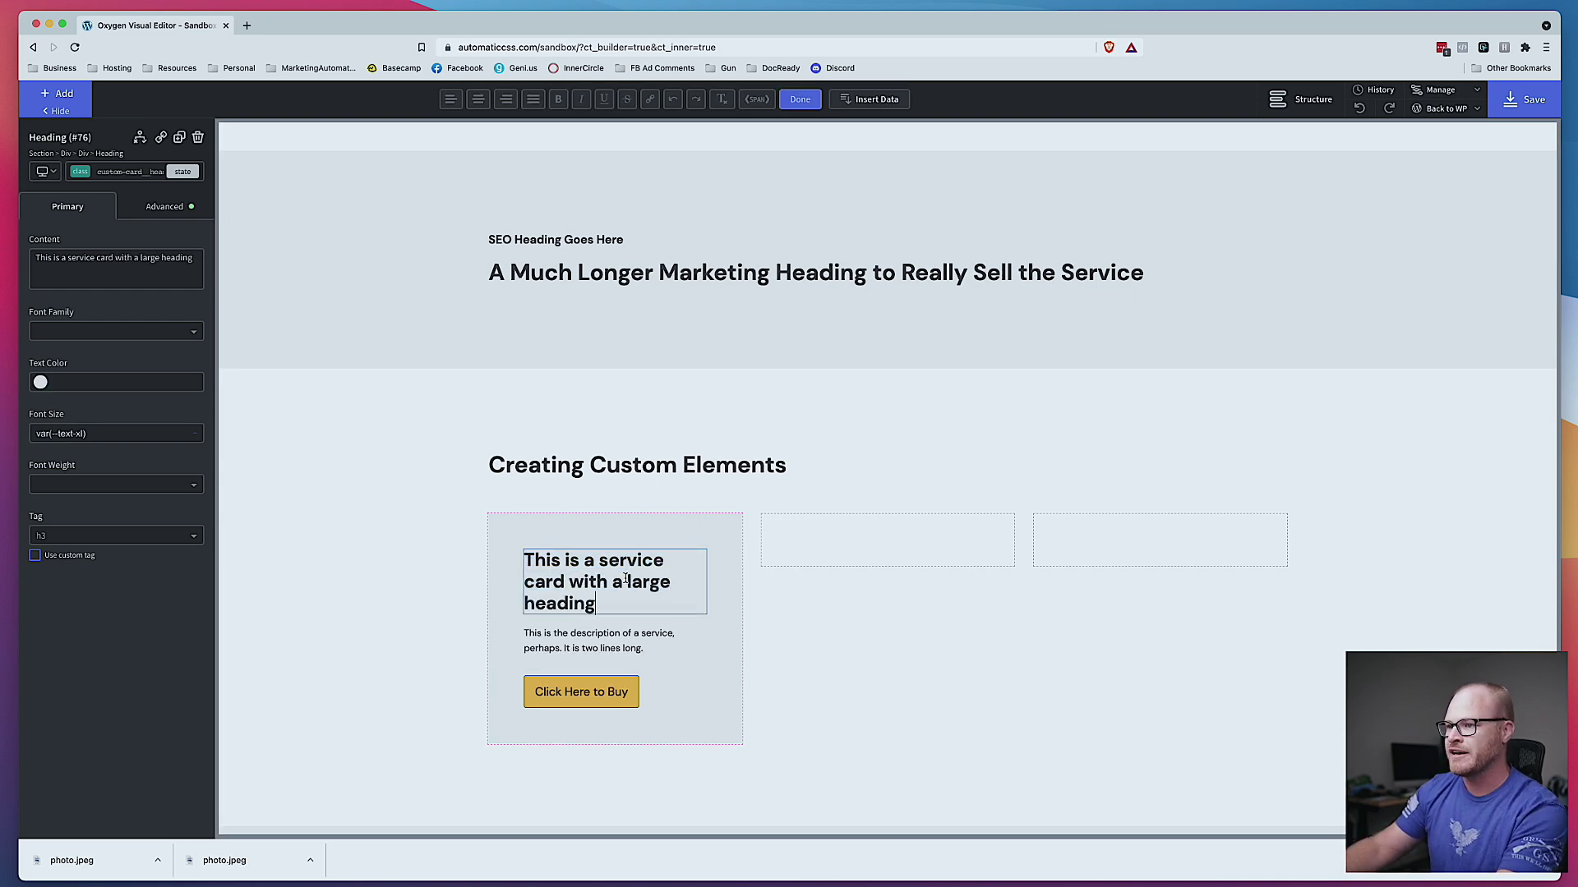
click(938, 700)
scroll(937, 700, down, 1)
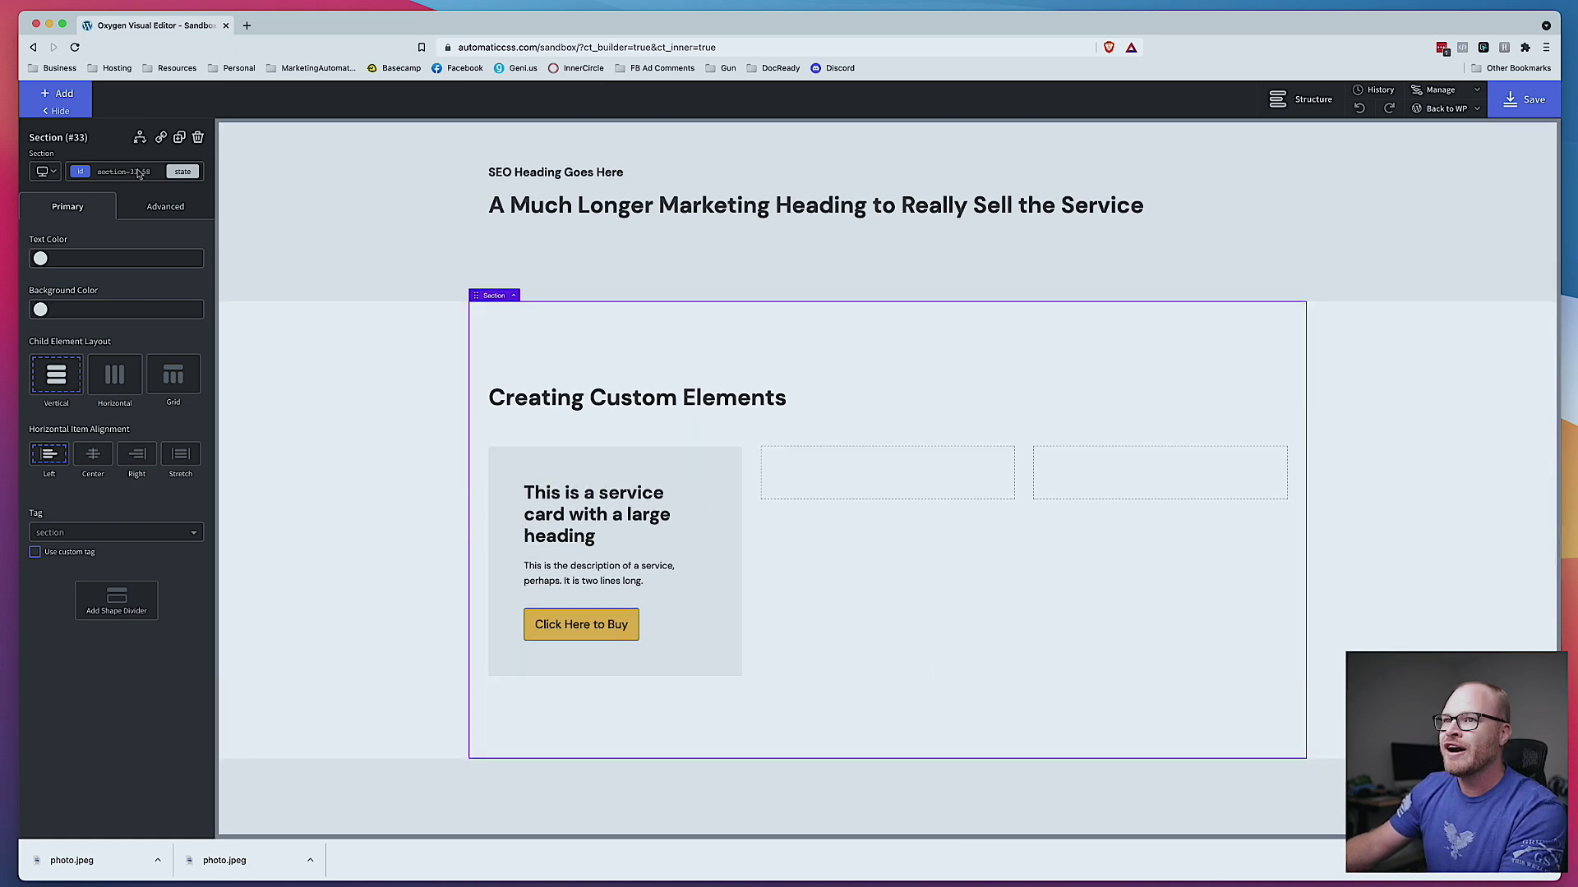
- Save the page and delete the two empty placeholder Divs
click(1526, 100)
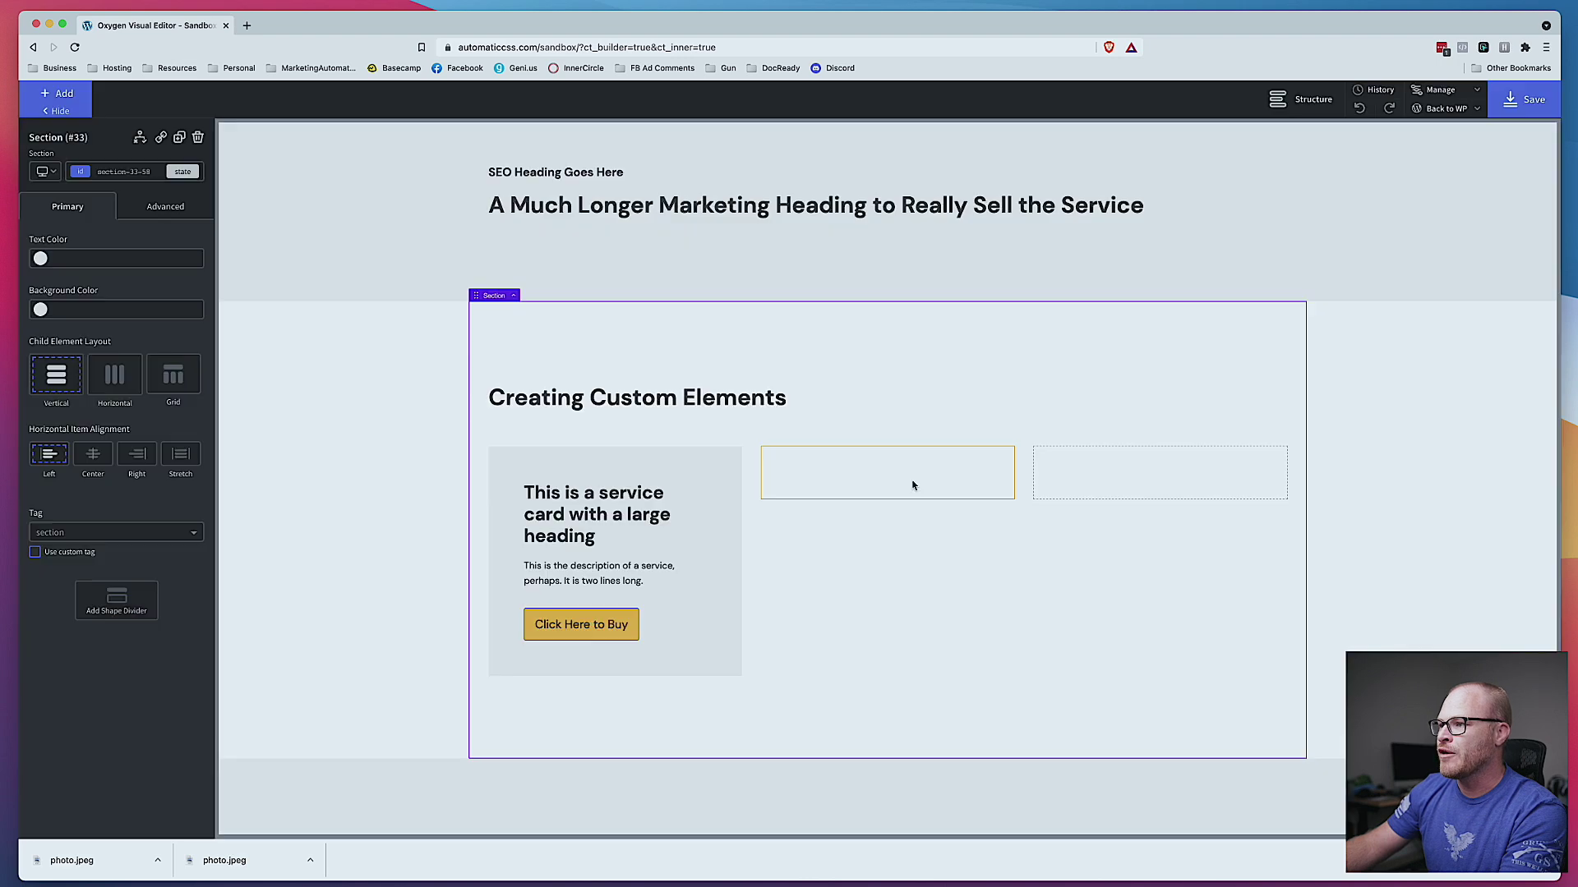
click(904, 483)
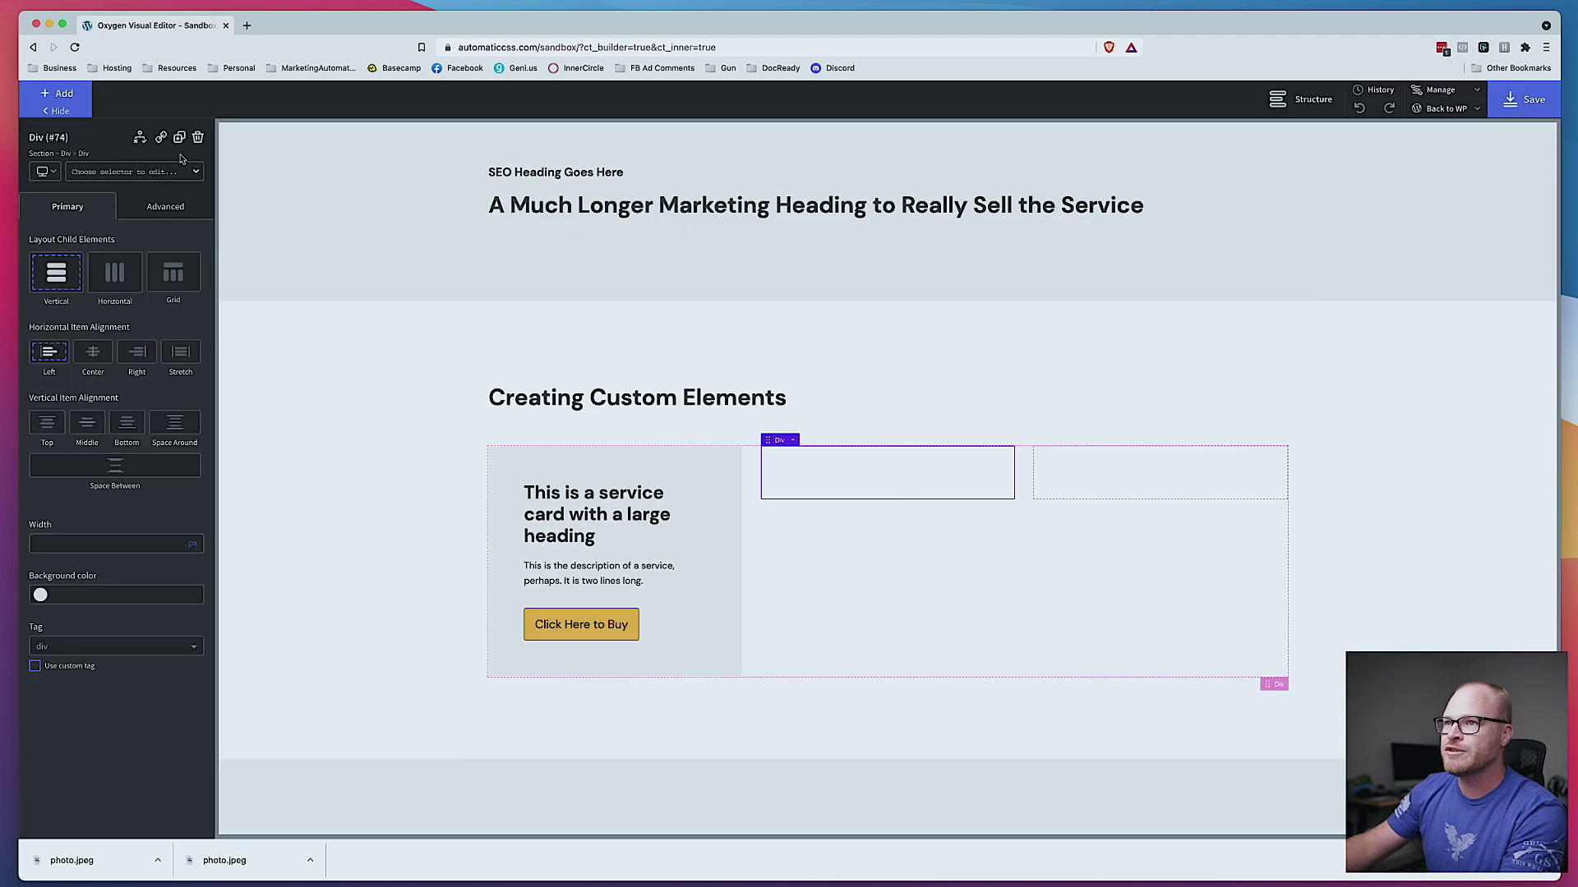
click(198, 138)
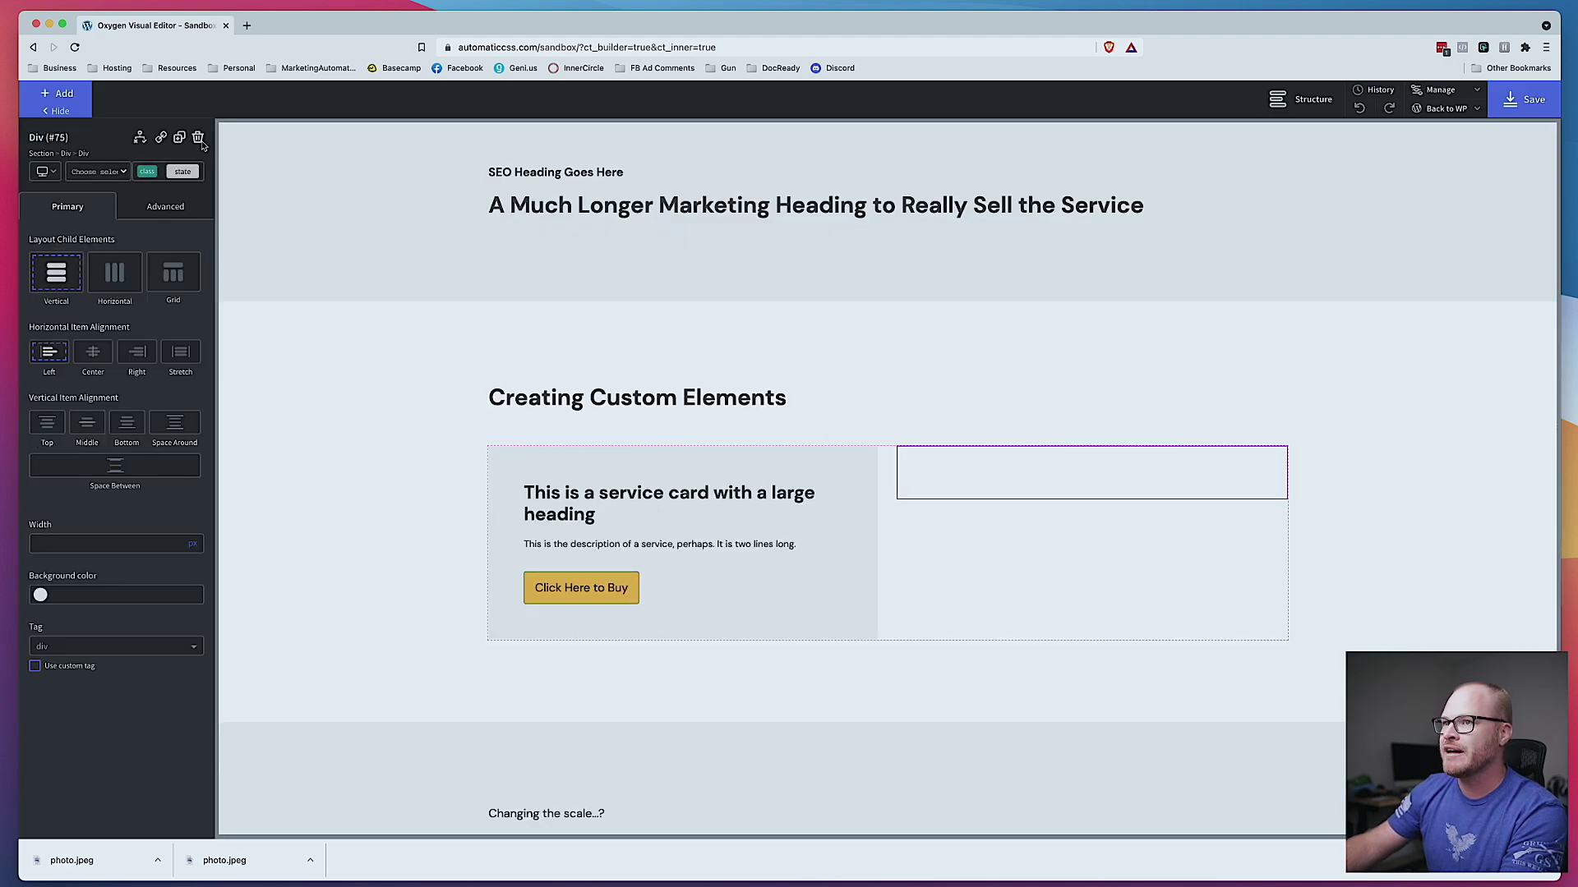
click(198, 137)
- Duplicate the service card until the grid holds six, then select the Creating Custom Elements section
click(863, 457)
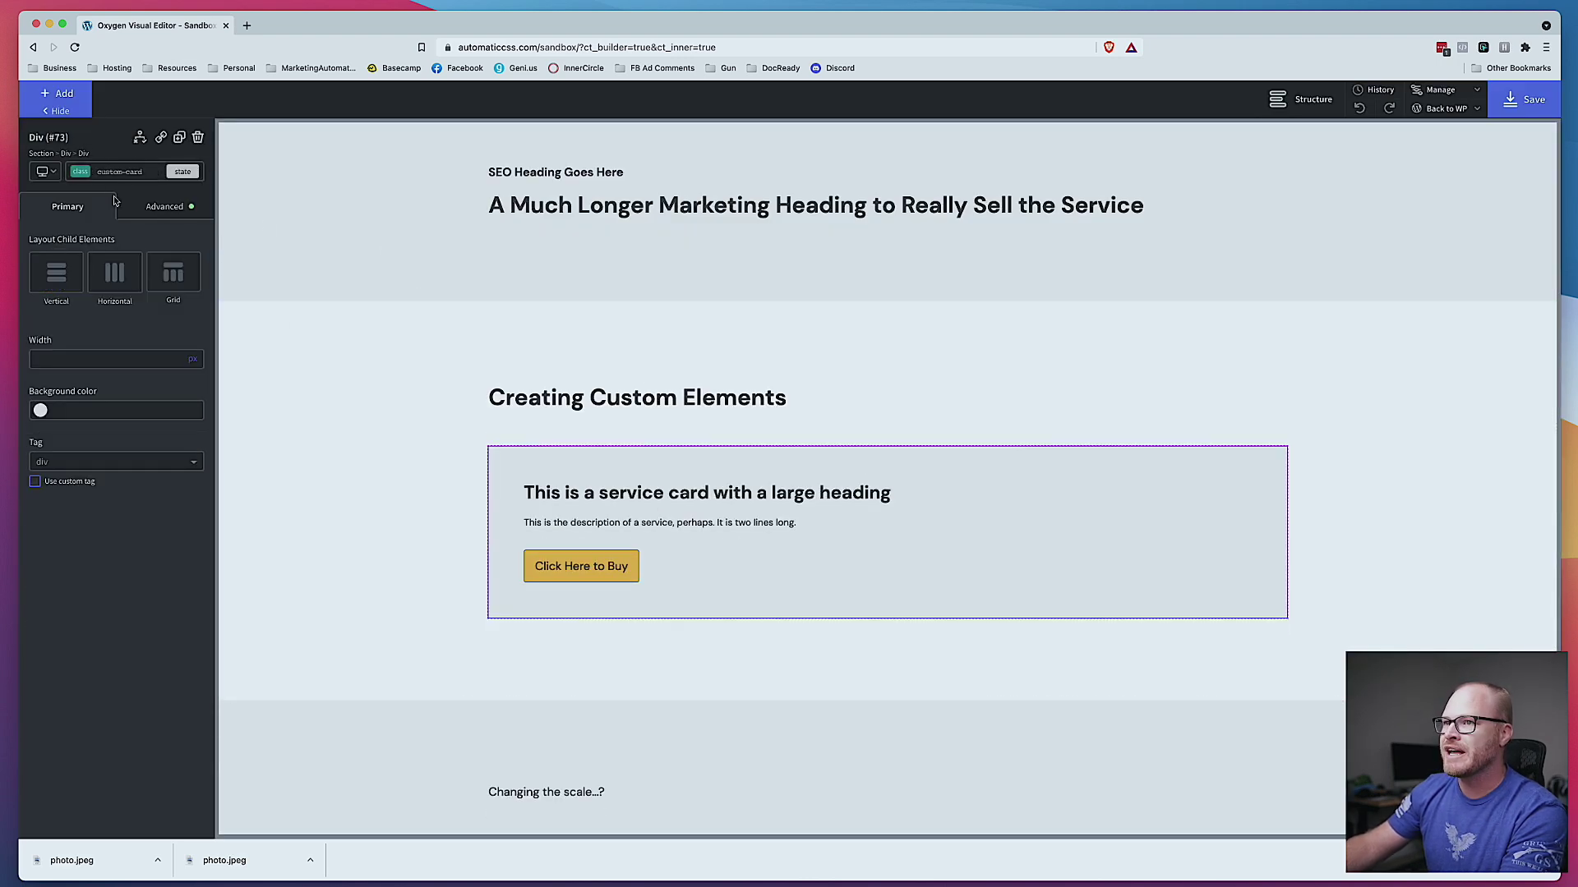
click(180, 138)
click(180, 138)
click(180, 138)
click(180, 138)
click(180, 138)
scroll(424, 556, down, 2)
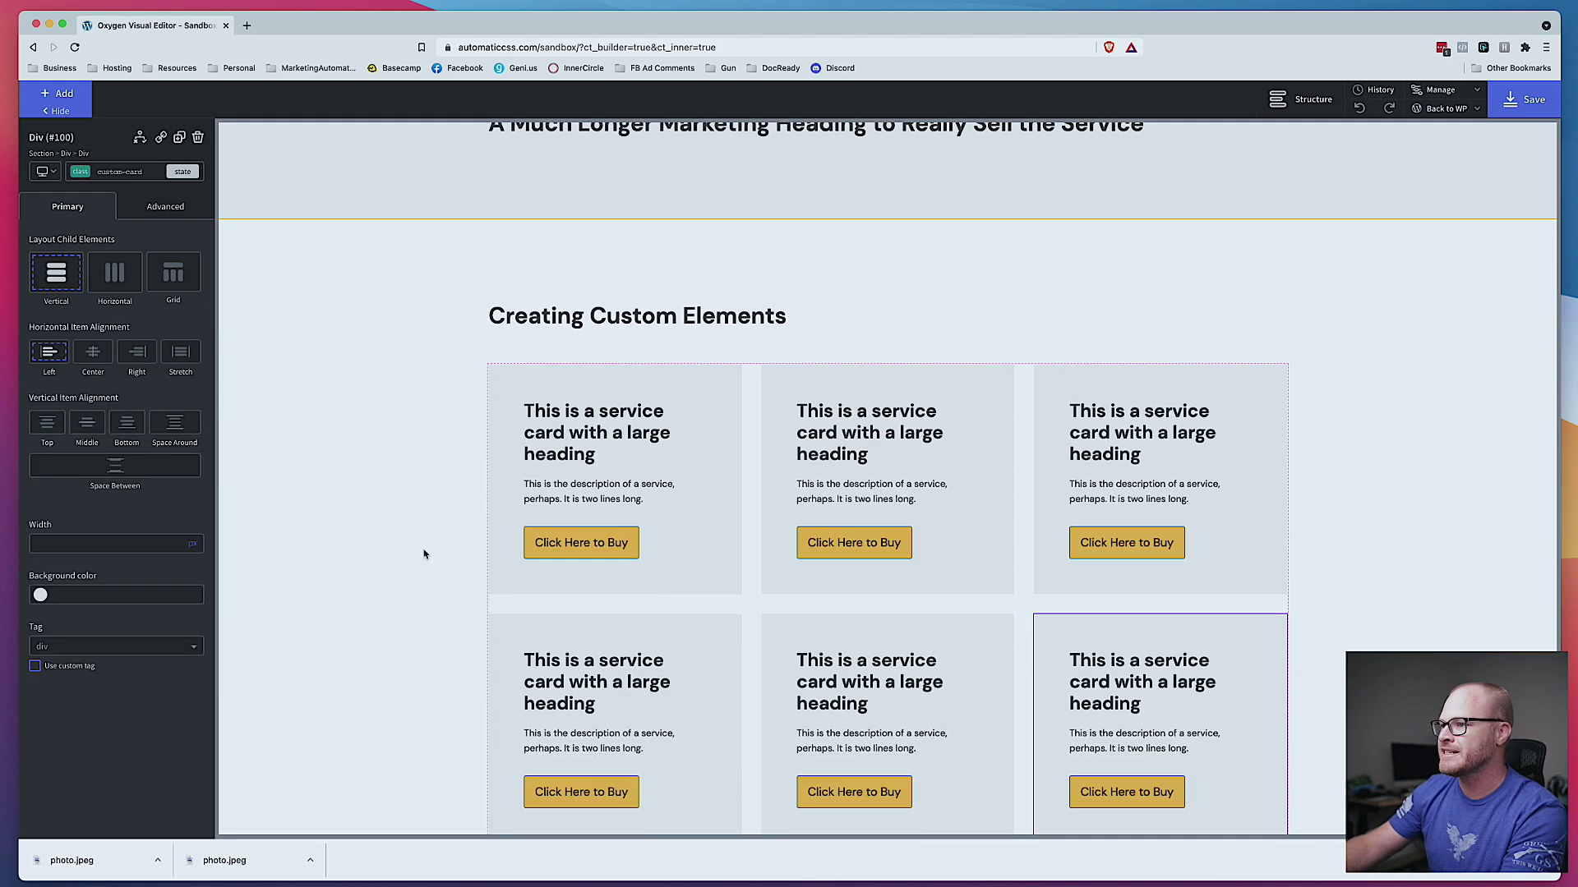
click(322, 521)
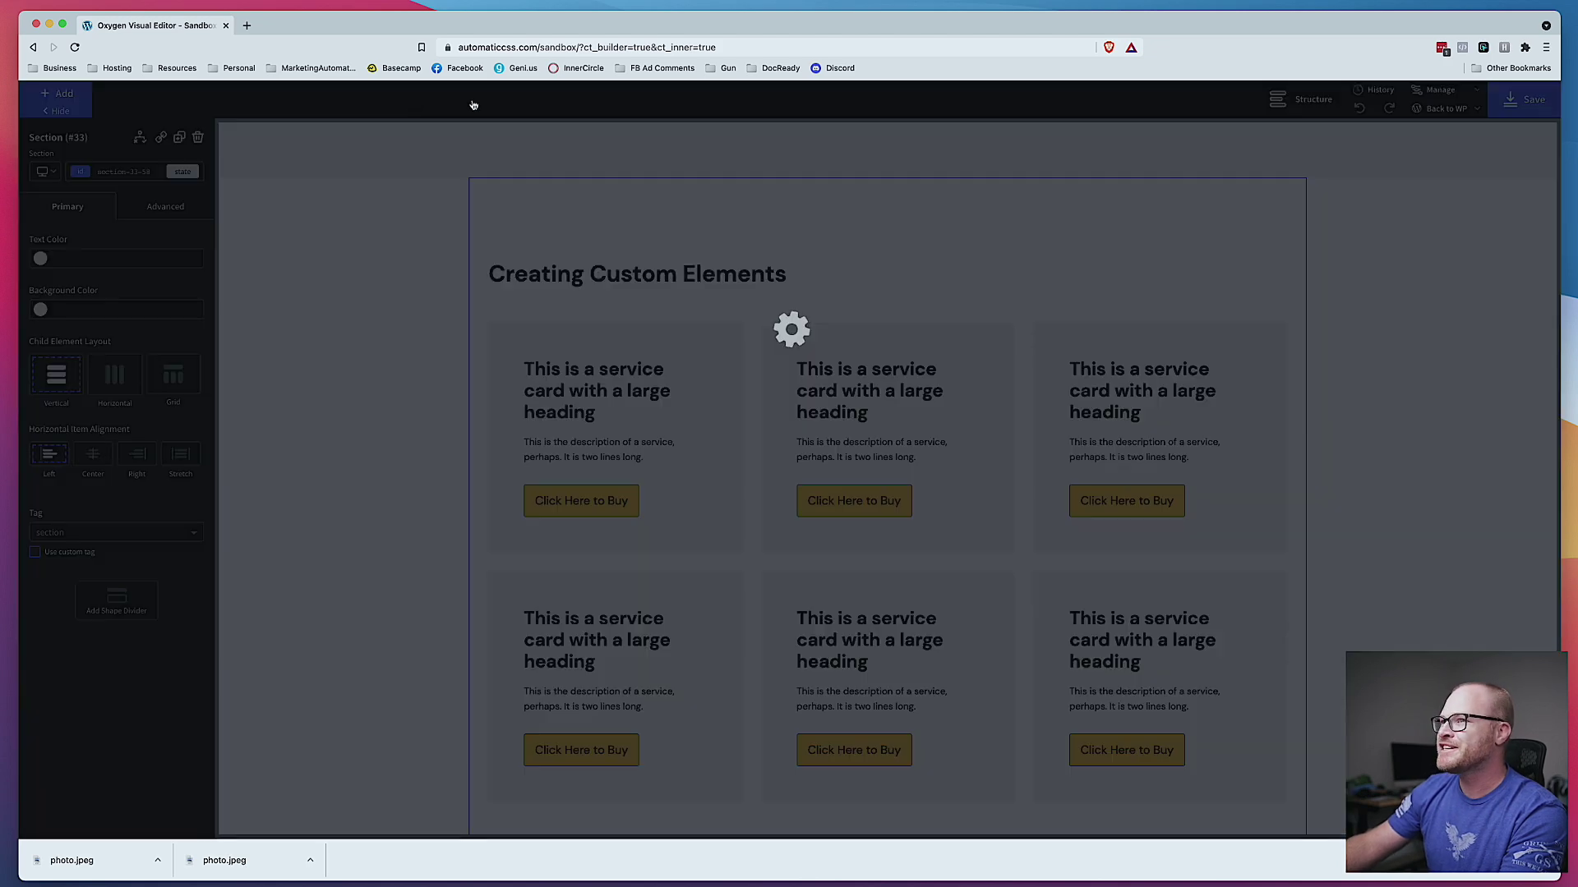
scroll(810, 384, down, 2)
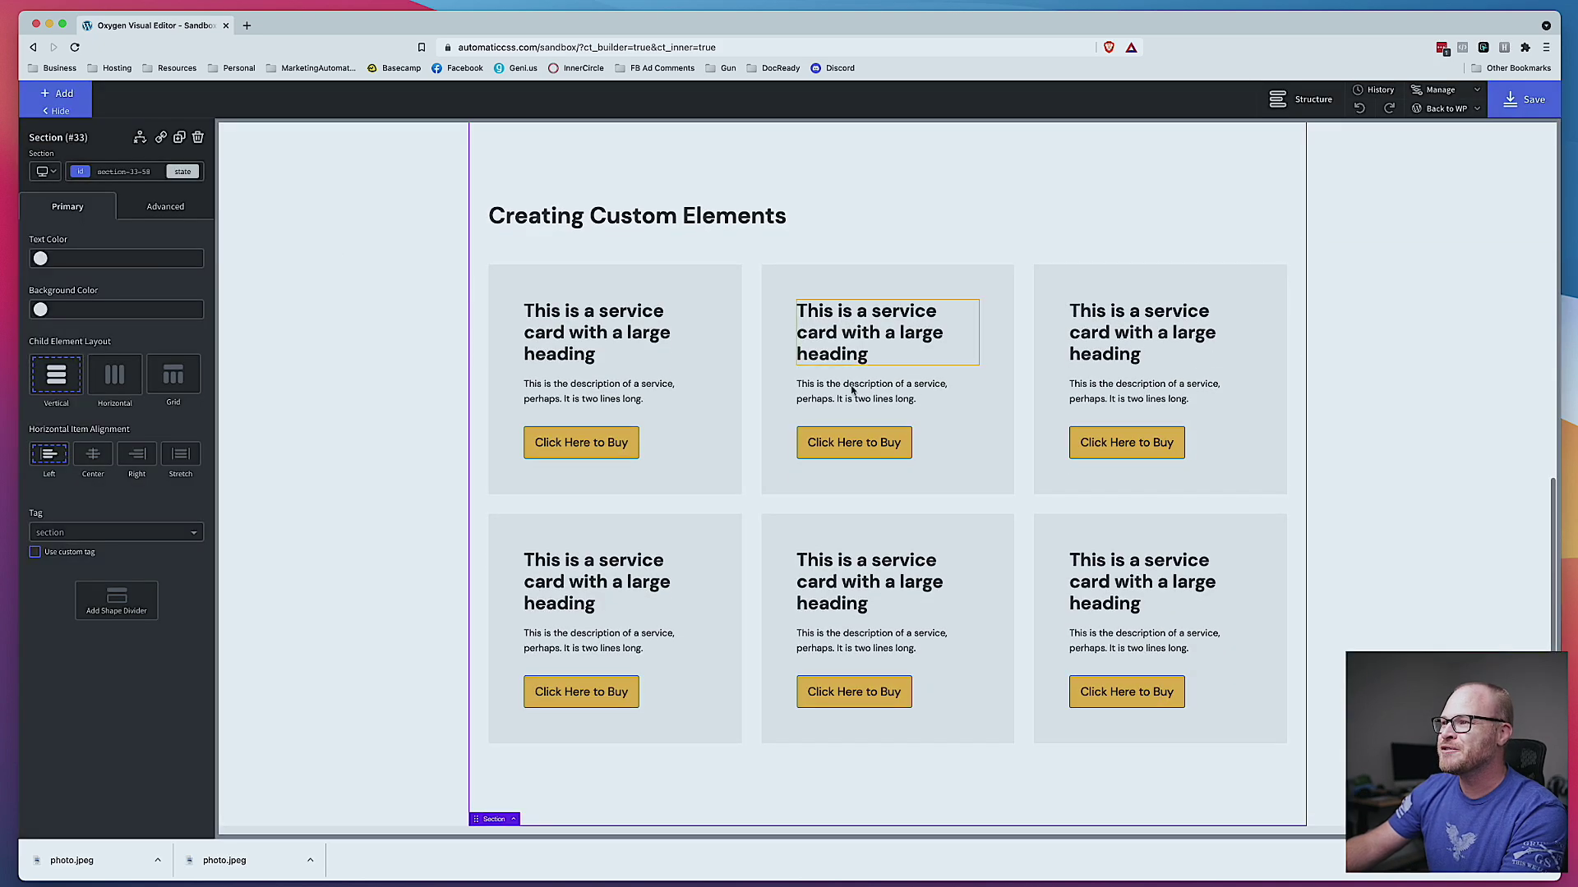
click(43, 171)
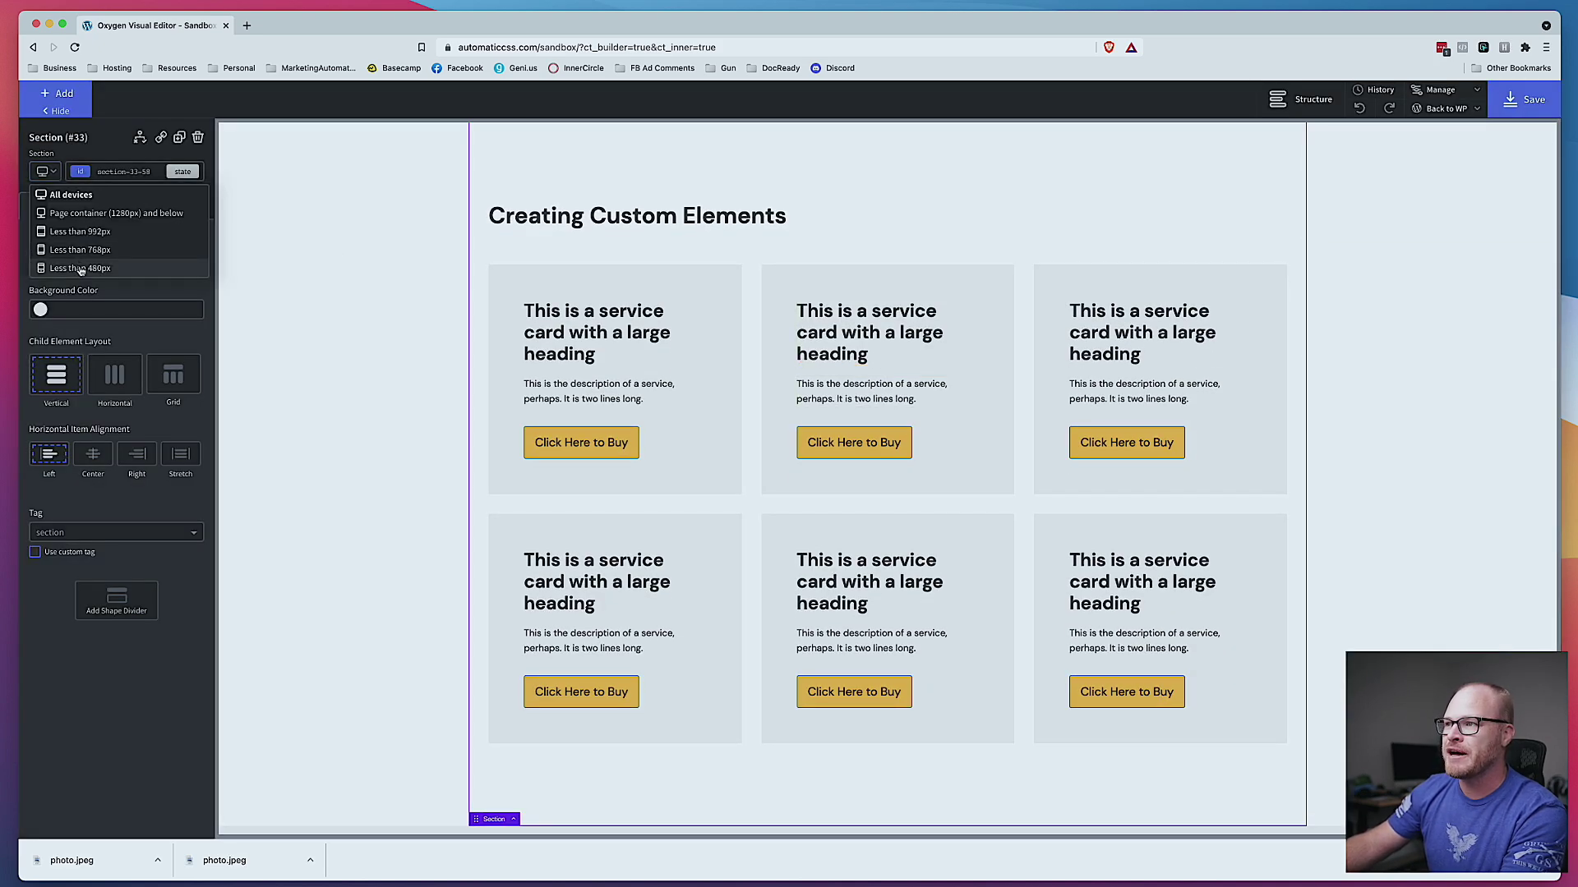
click(79, 269)
scroll(353, 308, down, 10)
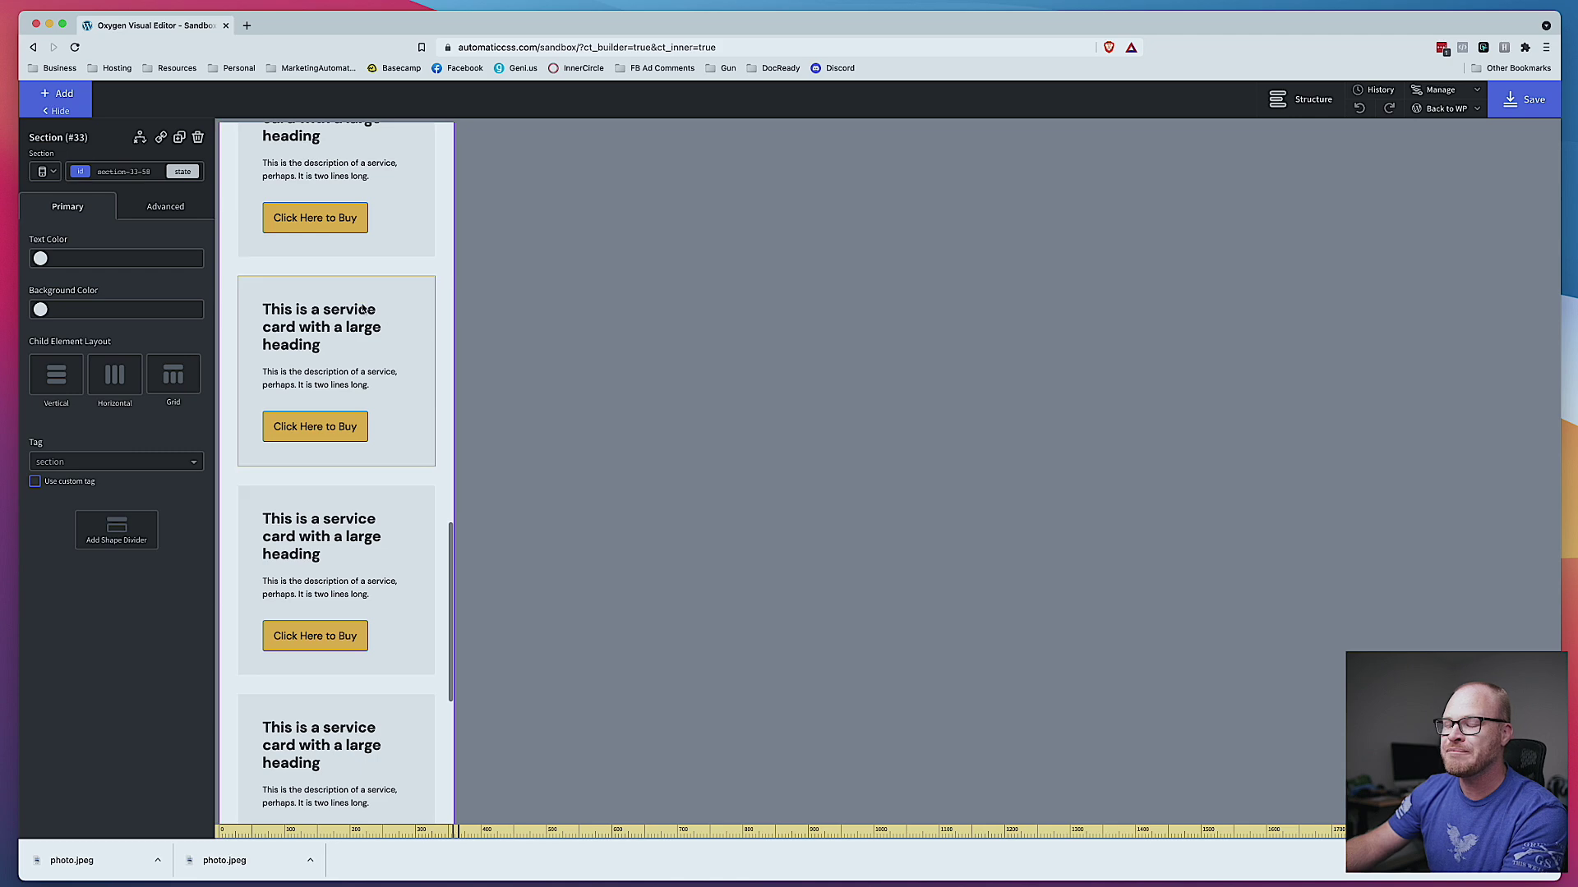
scroll(361, 308, down, 3)
scroll(362, 307, up, 10)
scroll(361, 308, down, 6)
scroll(361, 307, down, 3)
scroll(362, 308, up, 3)
click(43, 171)
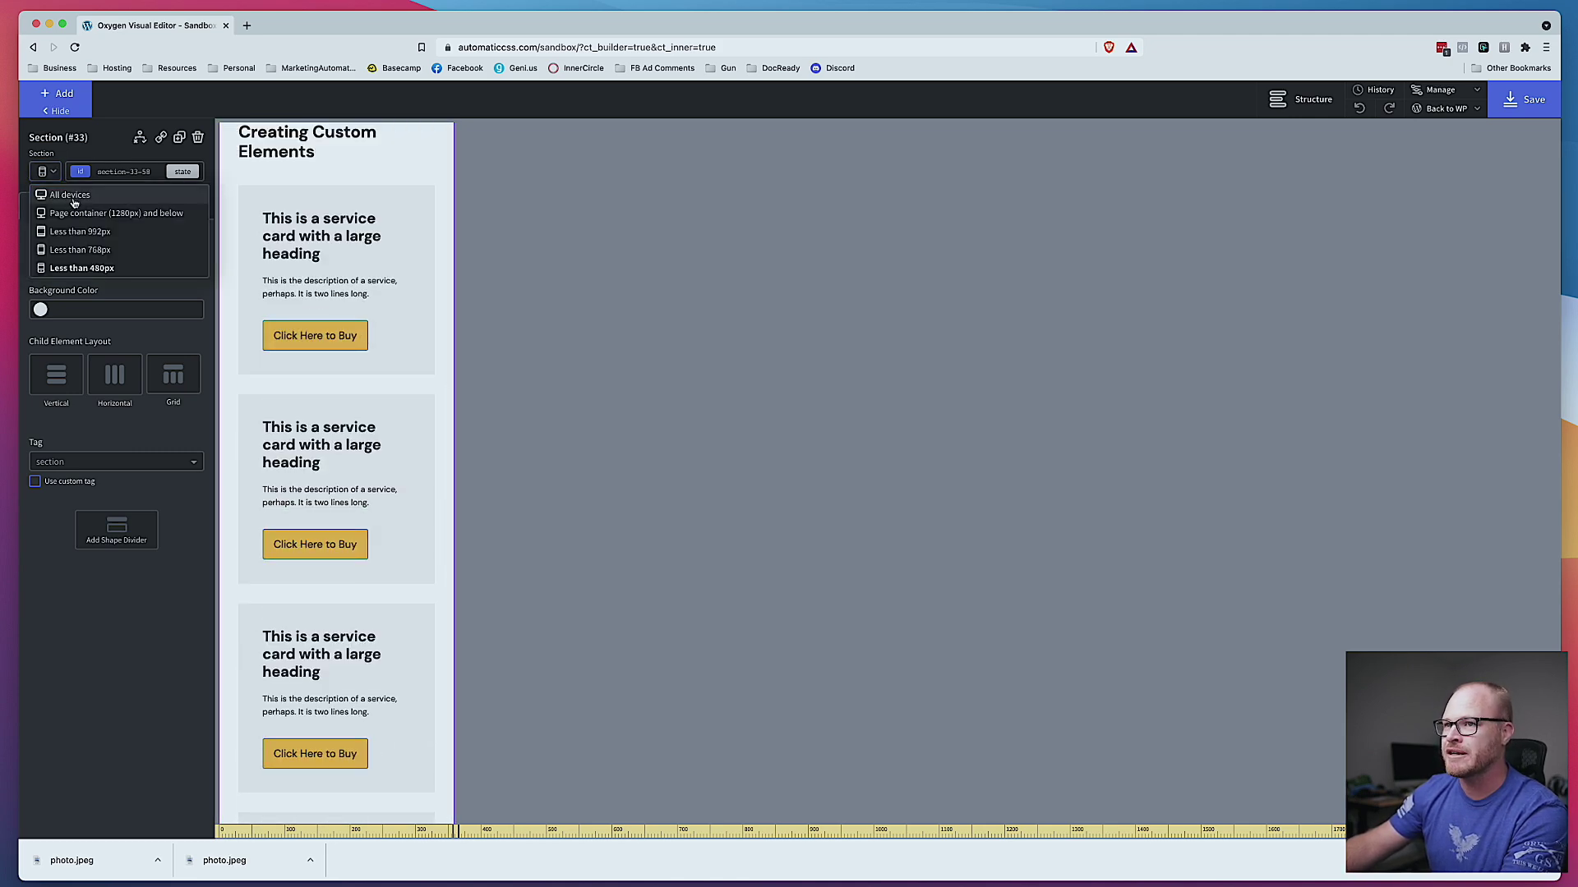
click(71, 197)
click(44, 171)
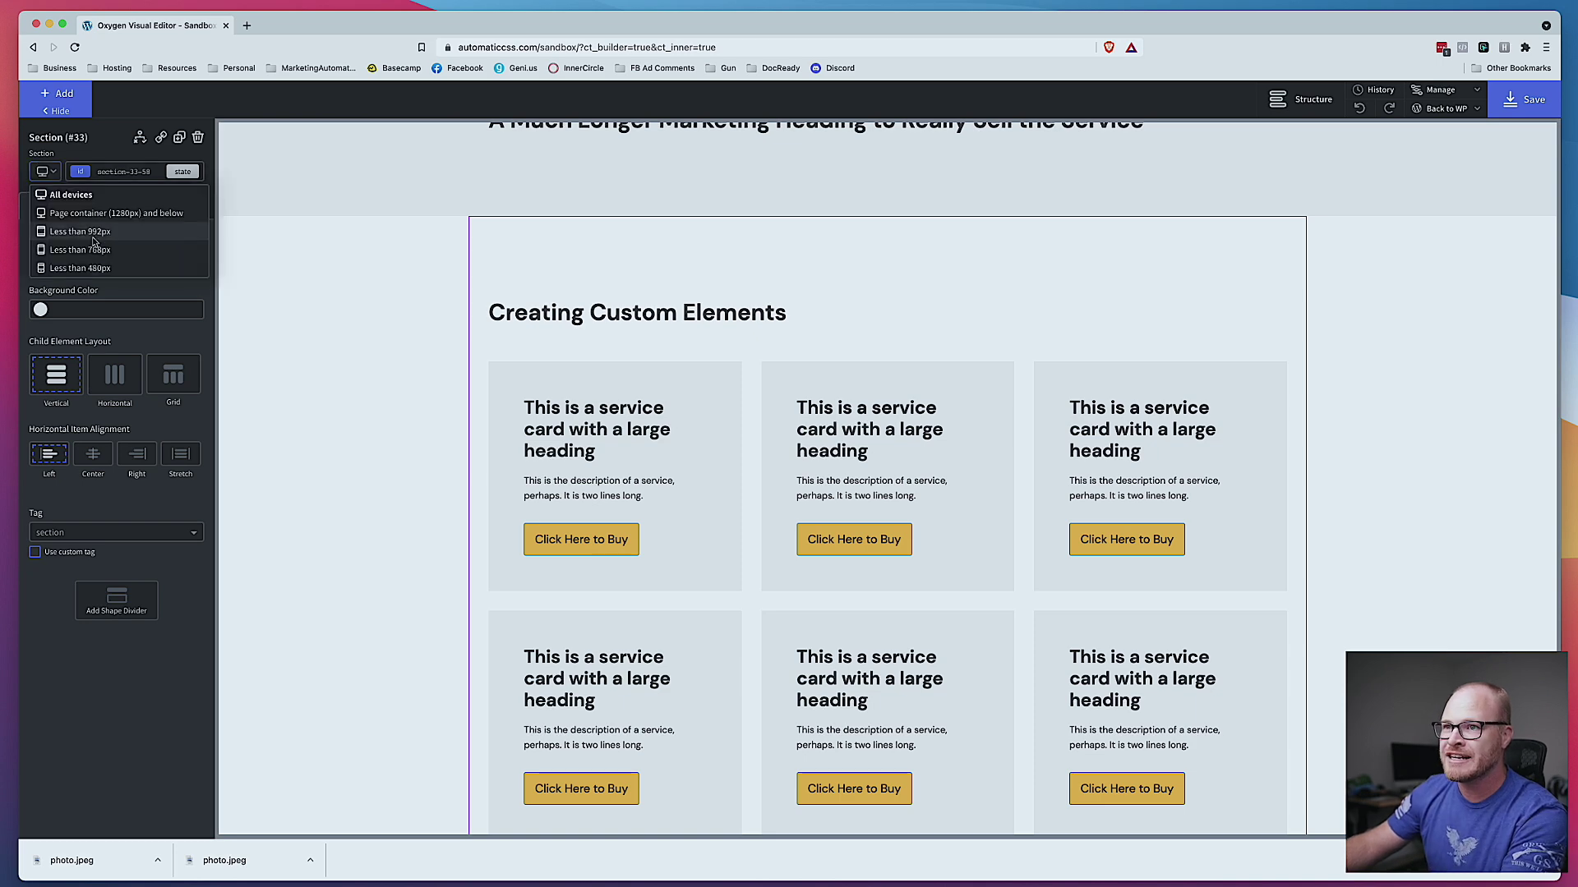
click(90, 247)
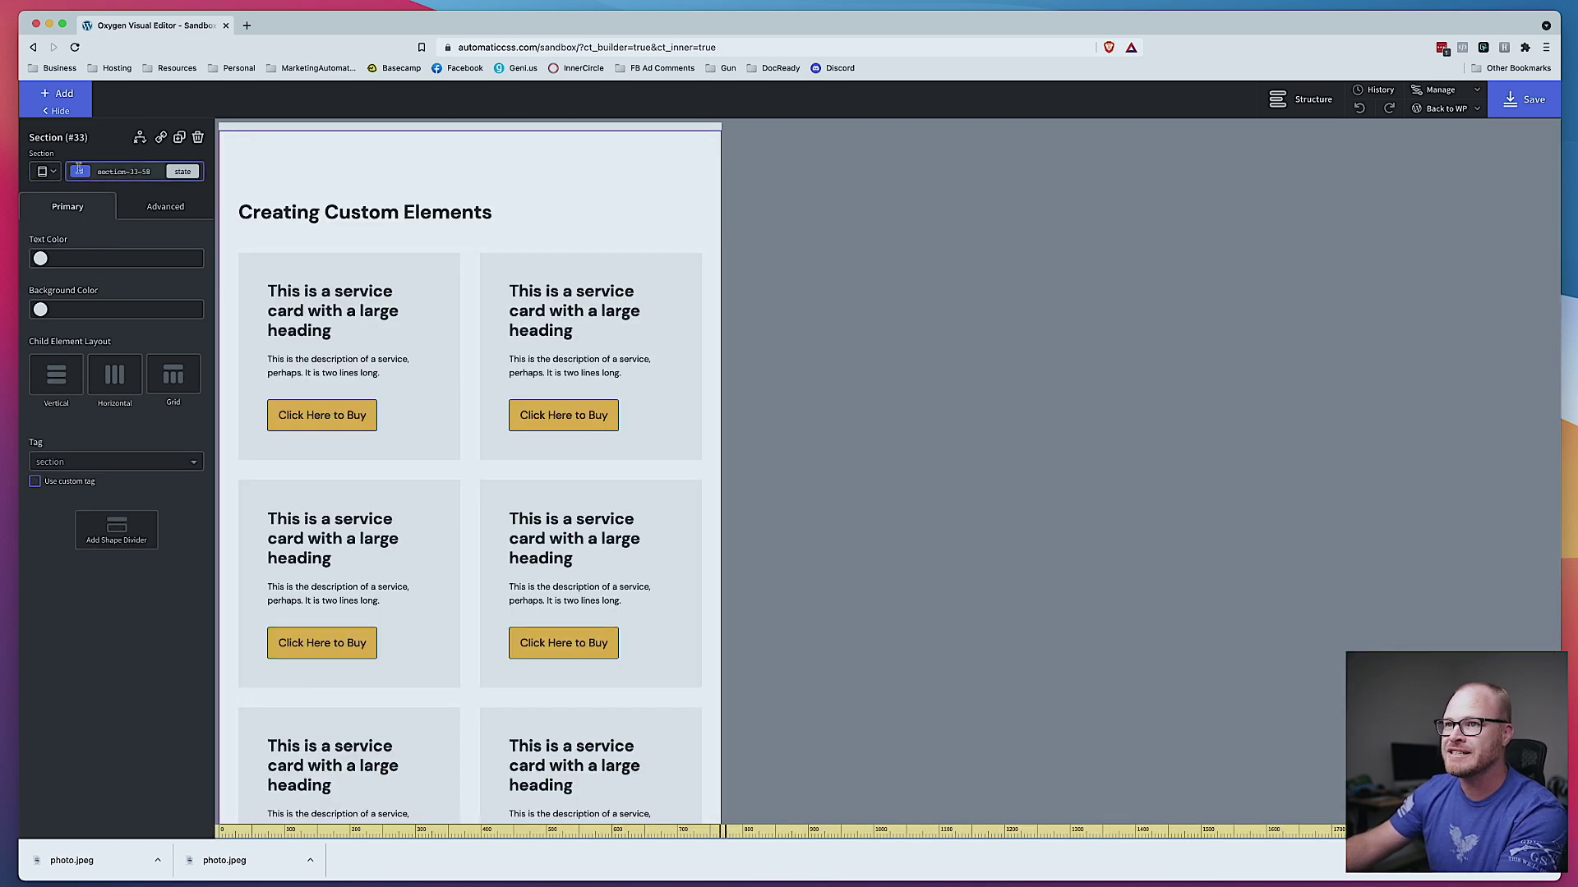
click(44, 171)
click(91, 264)
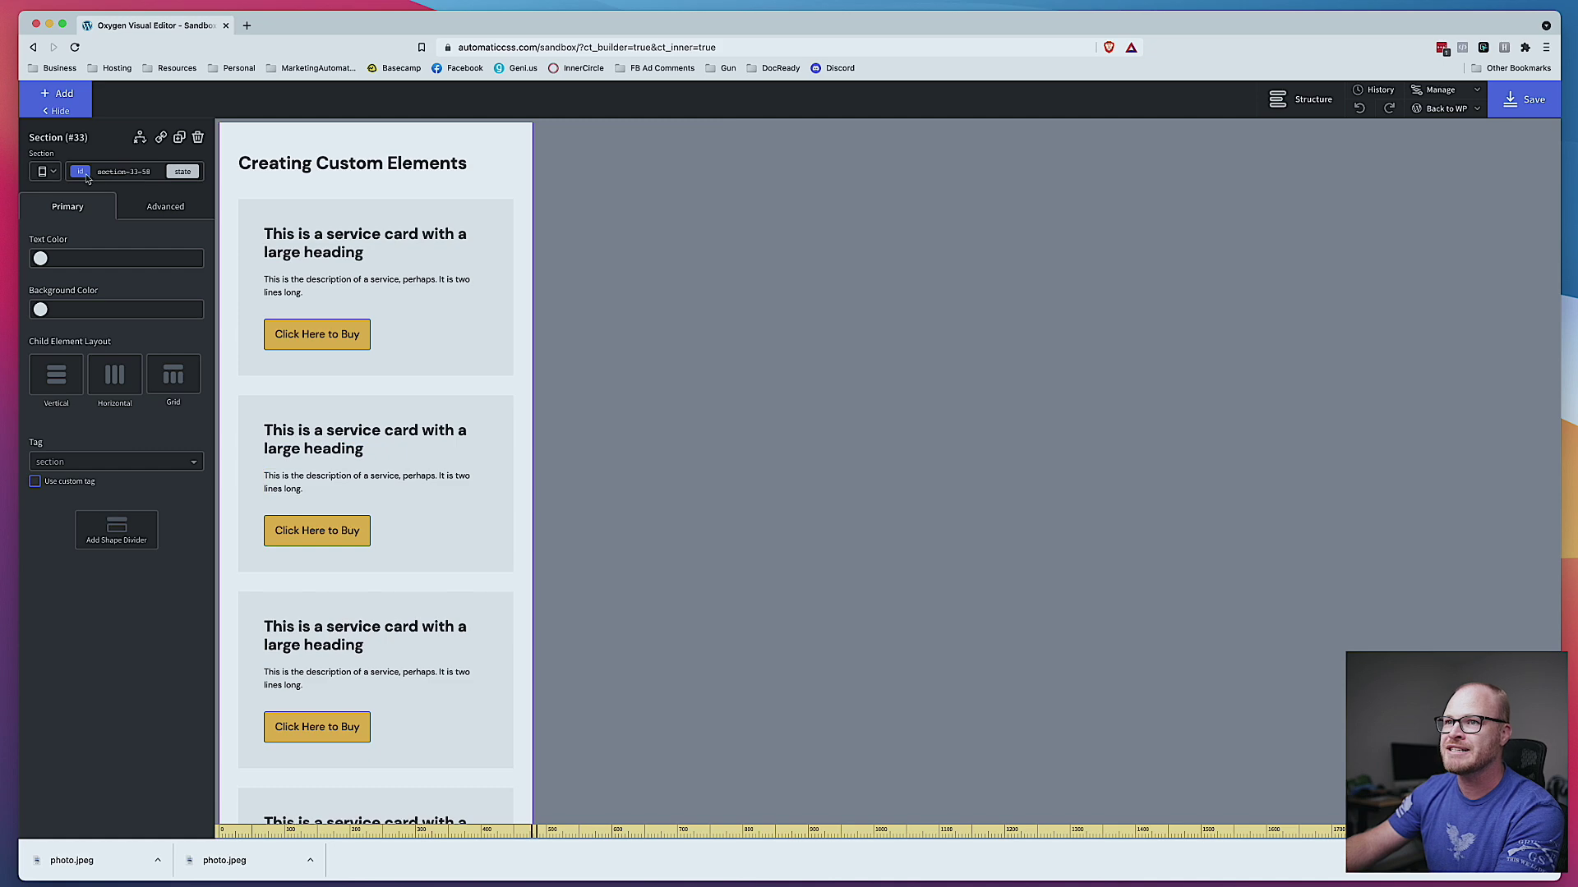
click(44, 171)
click(90, 231)
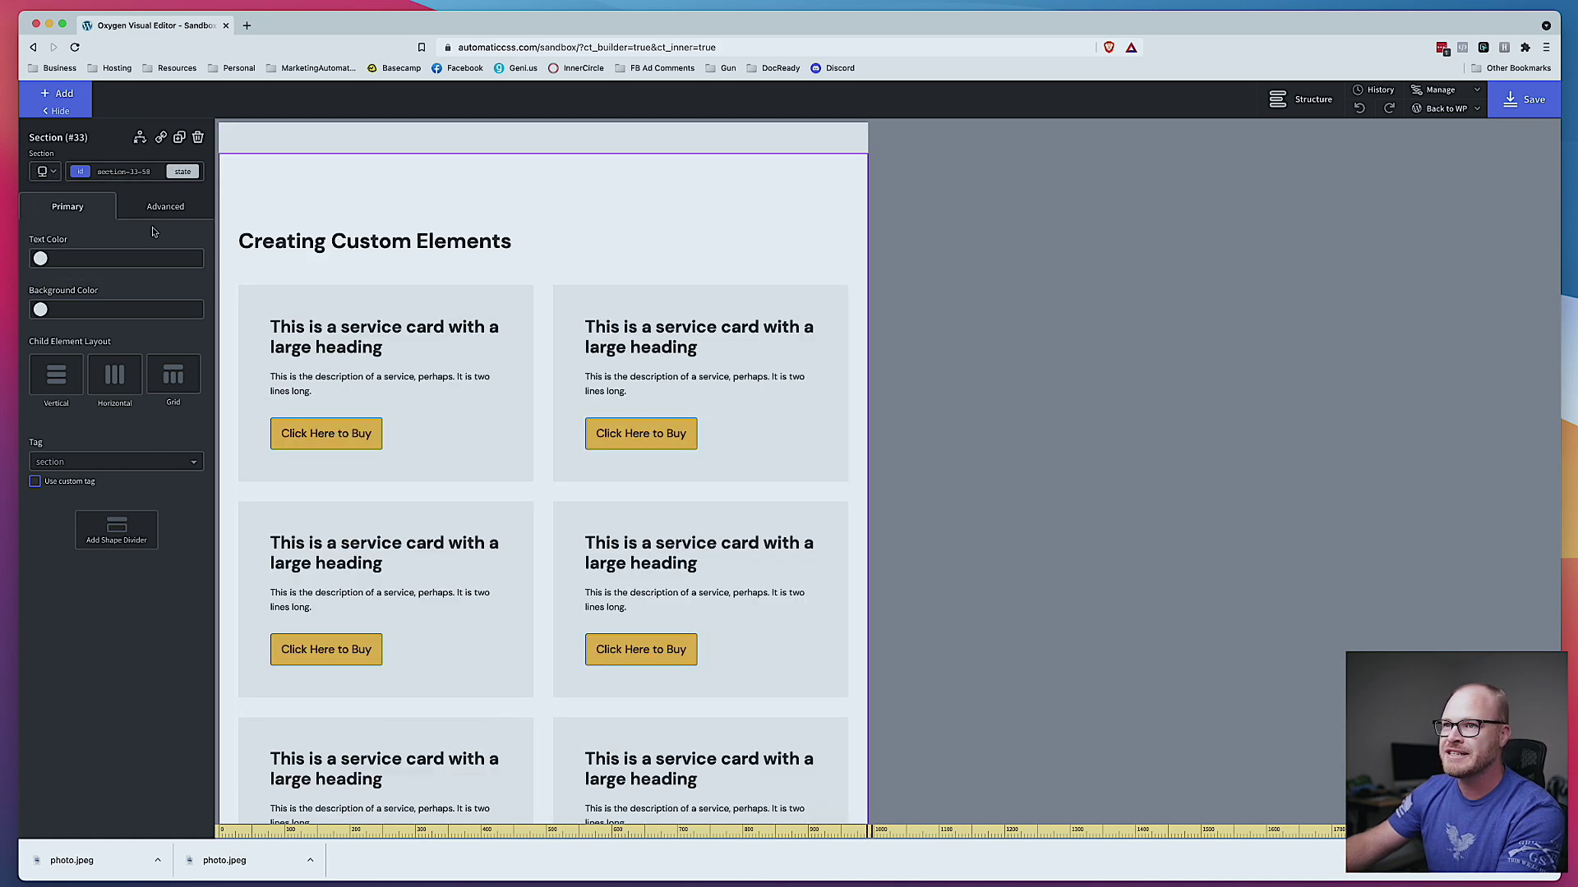
click(43, 171)
click(99, 214)
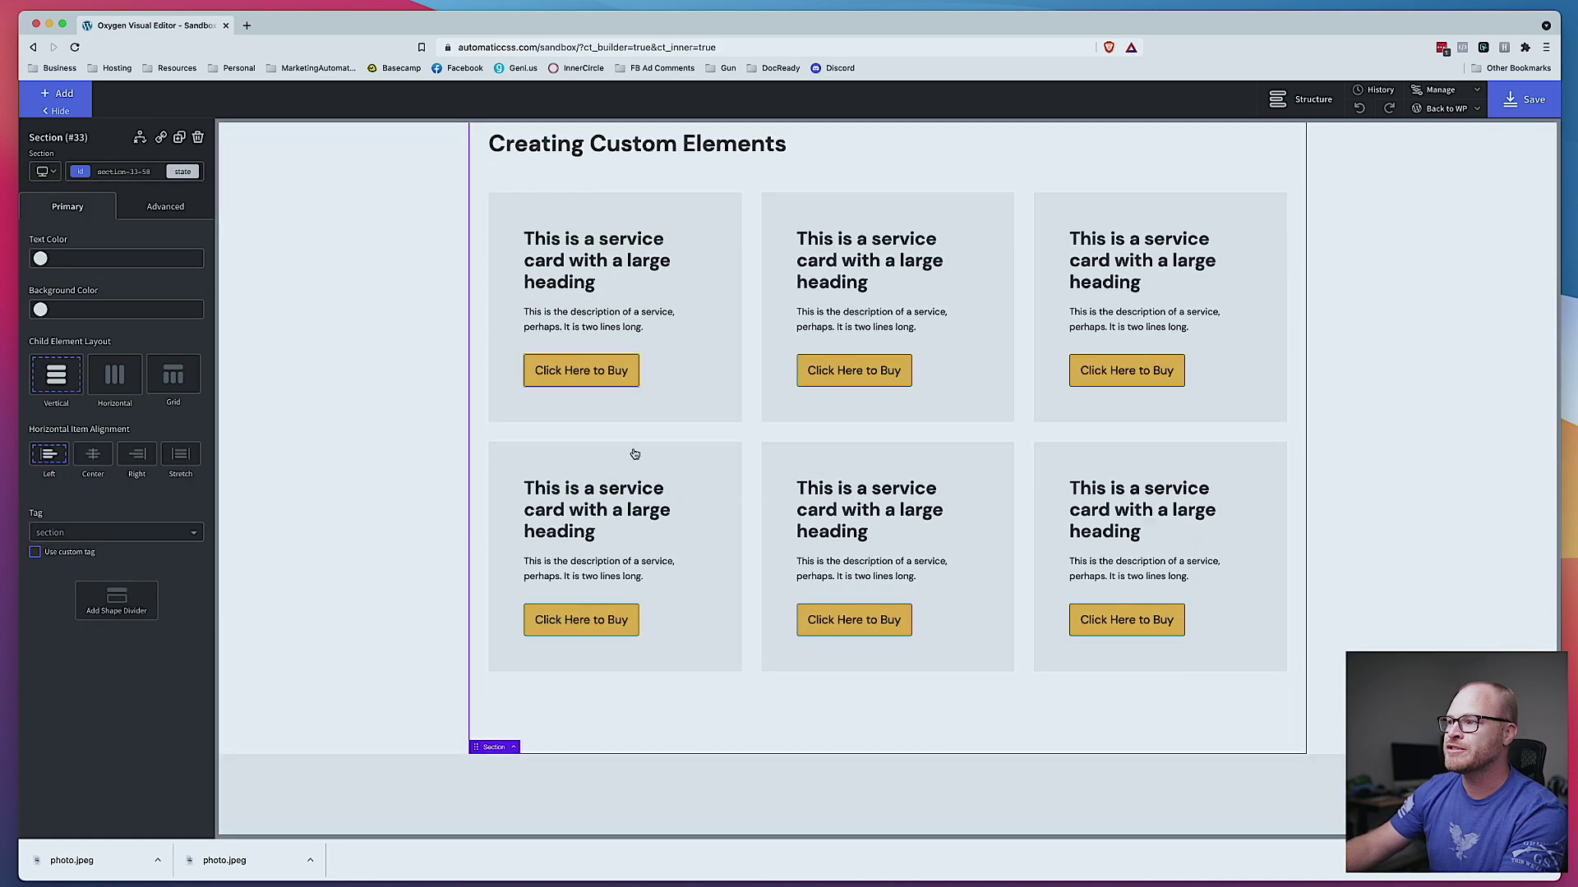
- Save the page, review the six service cards, and bring up the Manage menu
scroll(1332, 490, up, 2)
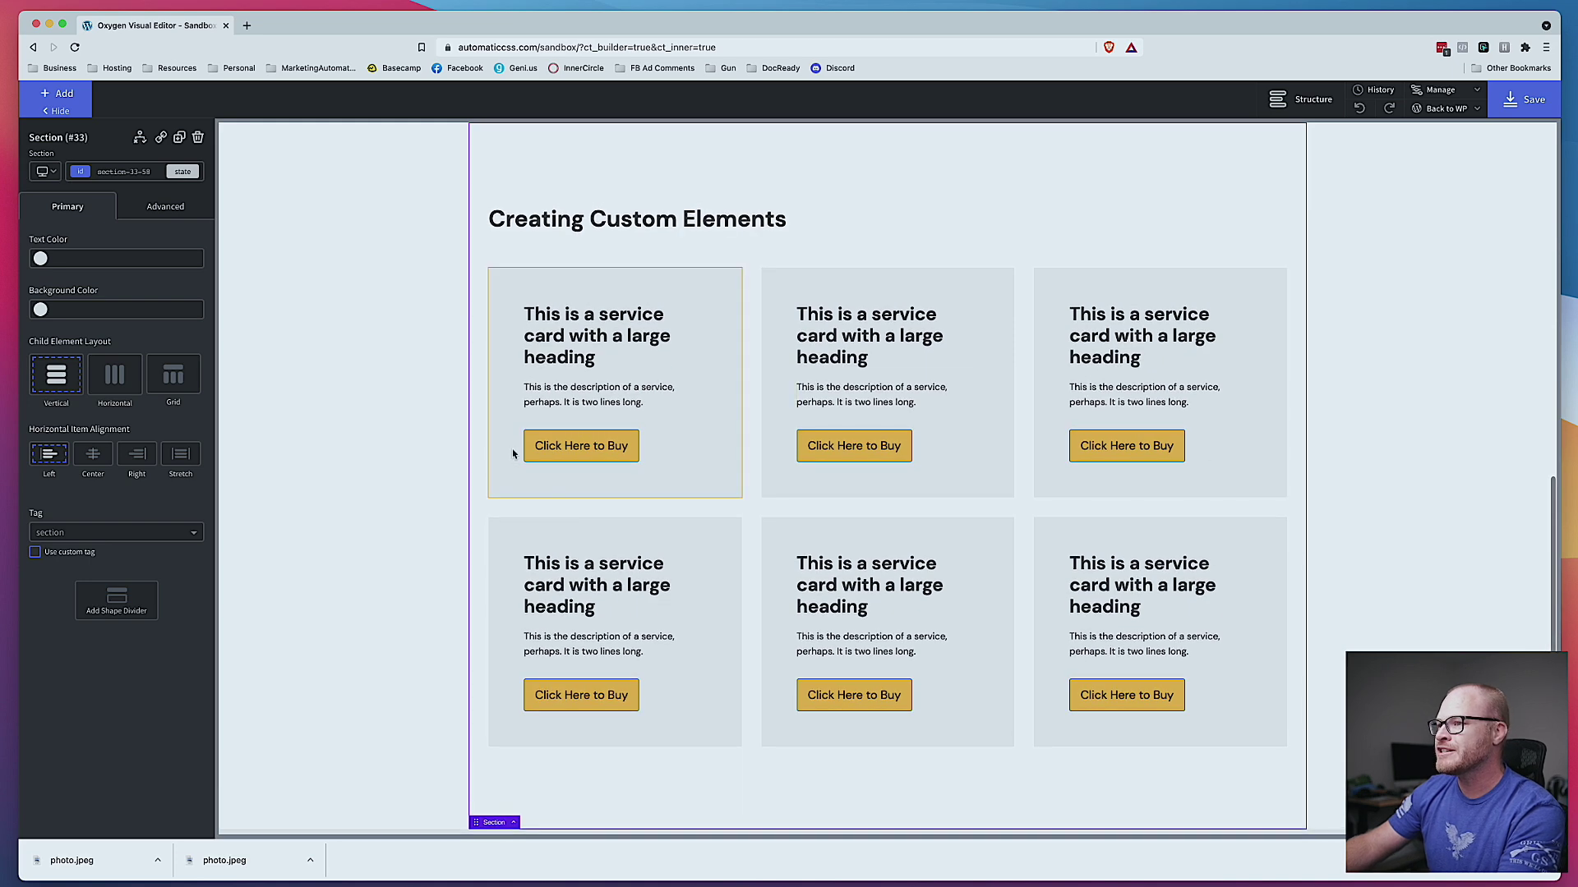
click(1526, 102)
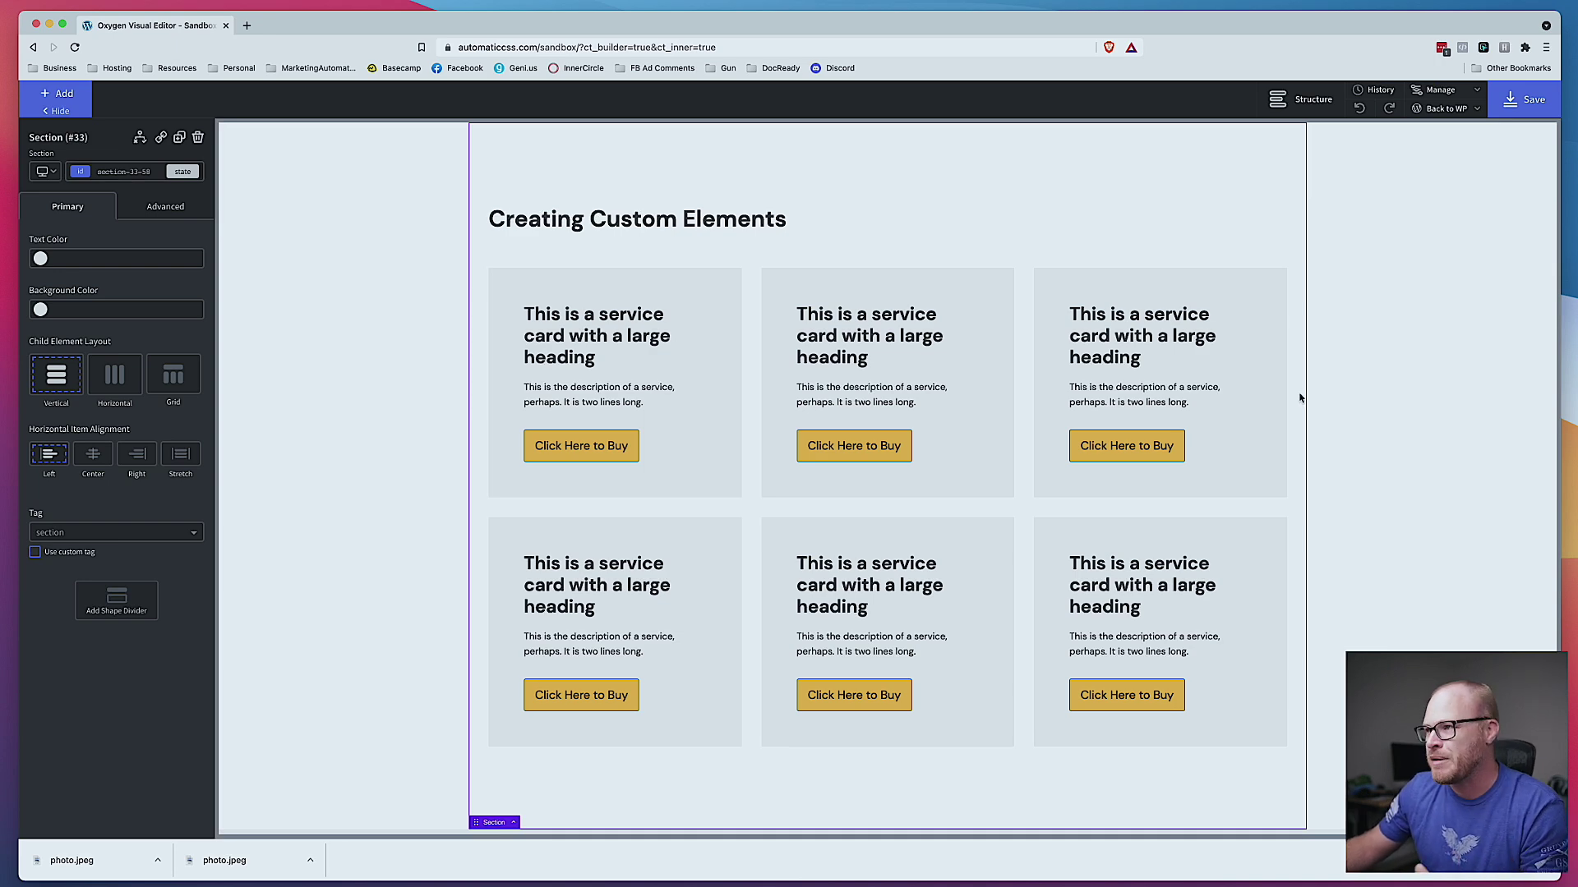
scroll(1304, 395, up, 10)
scroll(842, 327, down, 5)
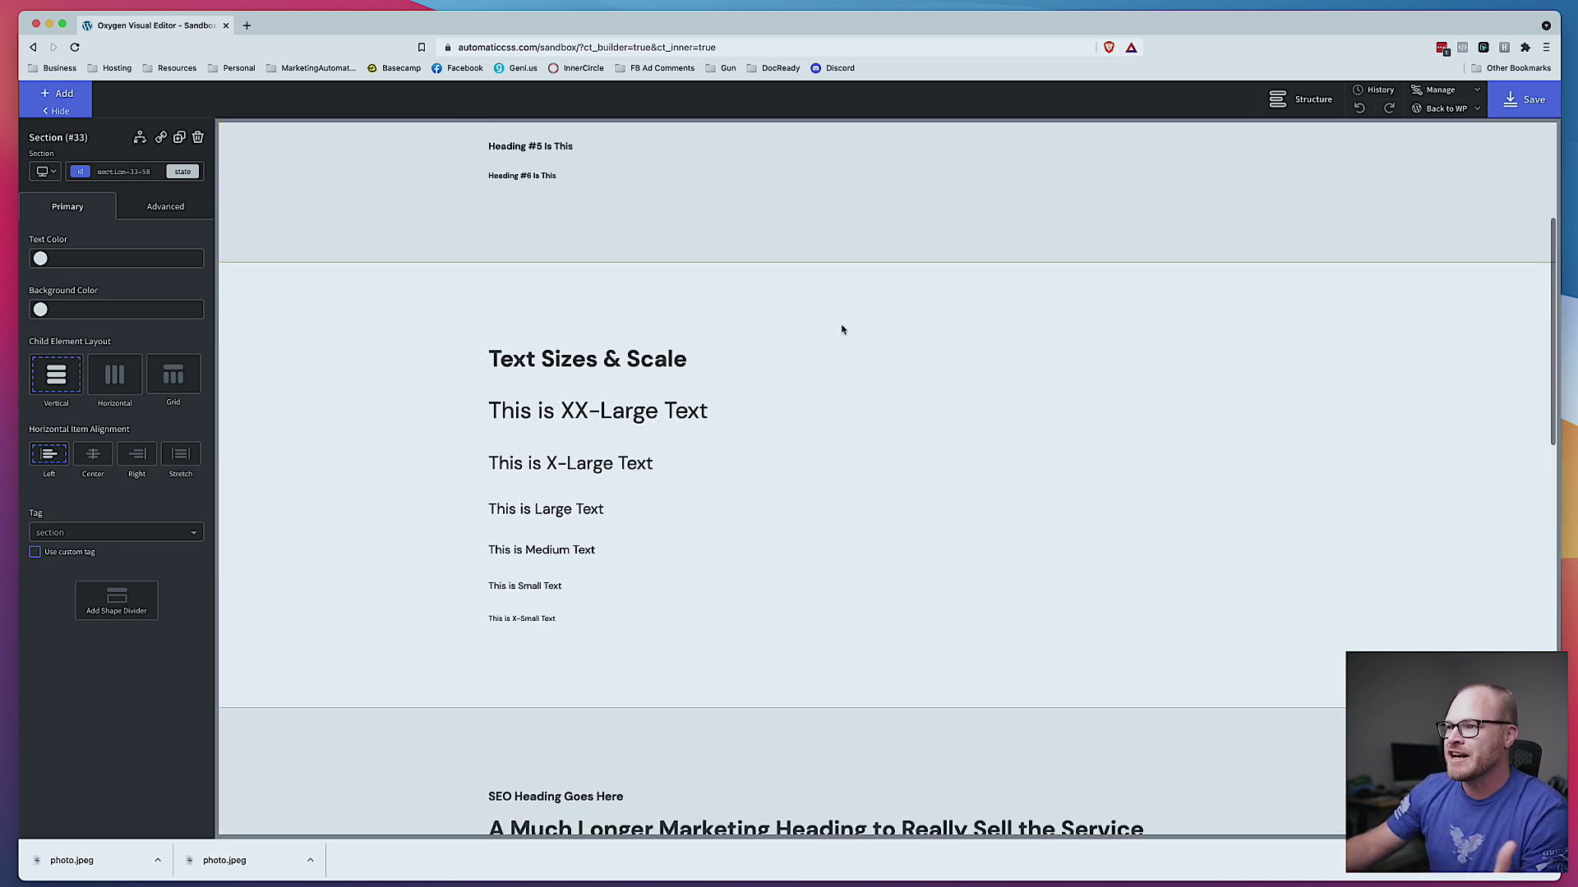
scroll(842, 327, up, 5)
scroll(666, 333, down, 10)
scroll(832, 355, down, 3)
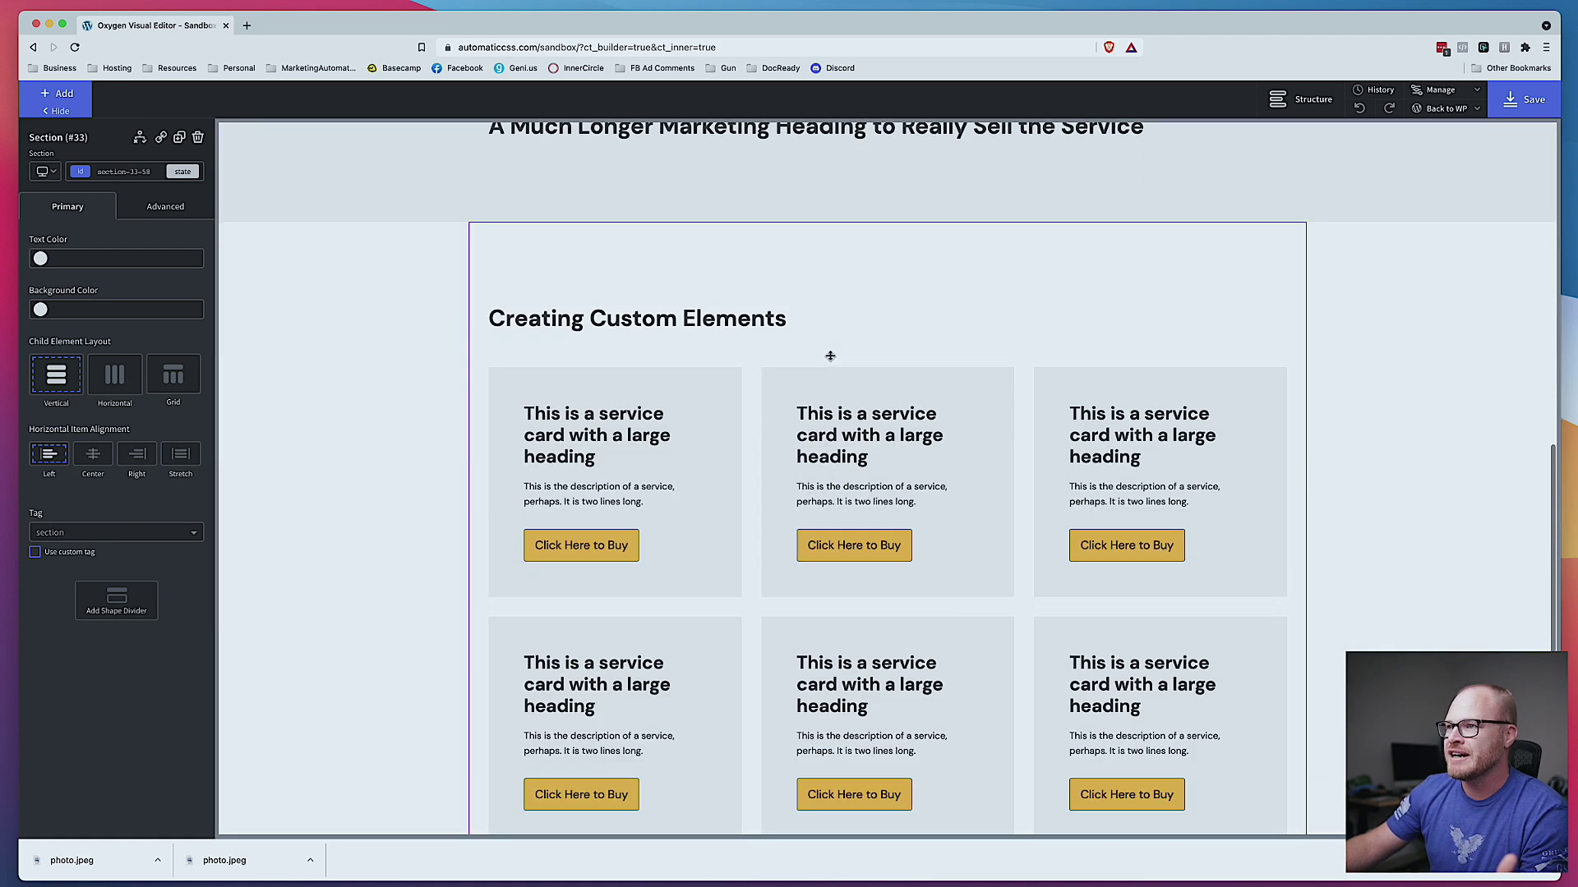
scroll(782, 318, up, 2)
scroll(635, 428, down, 3)
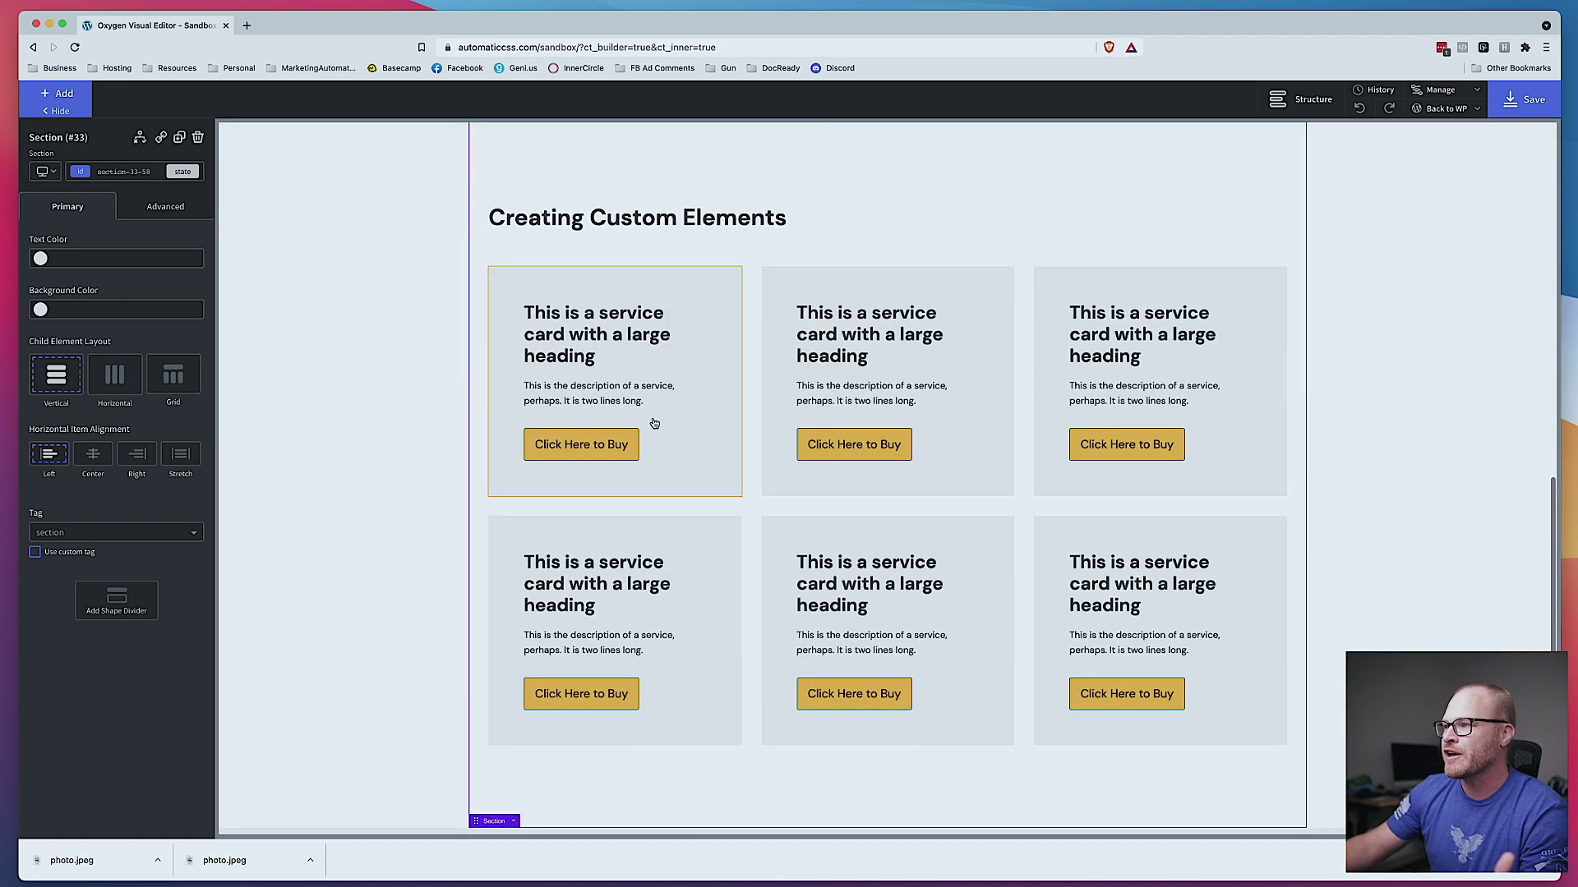
click(1440, 92)
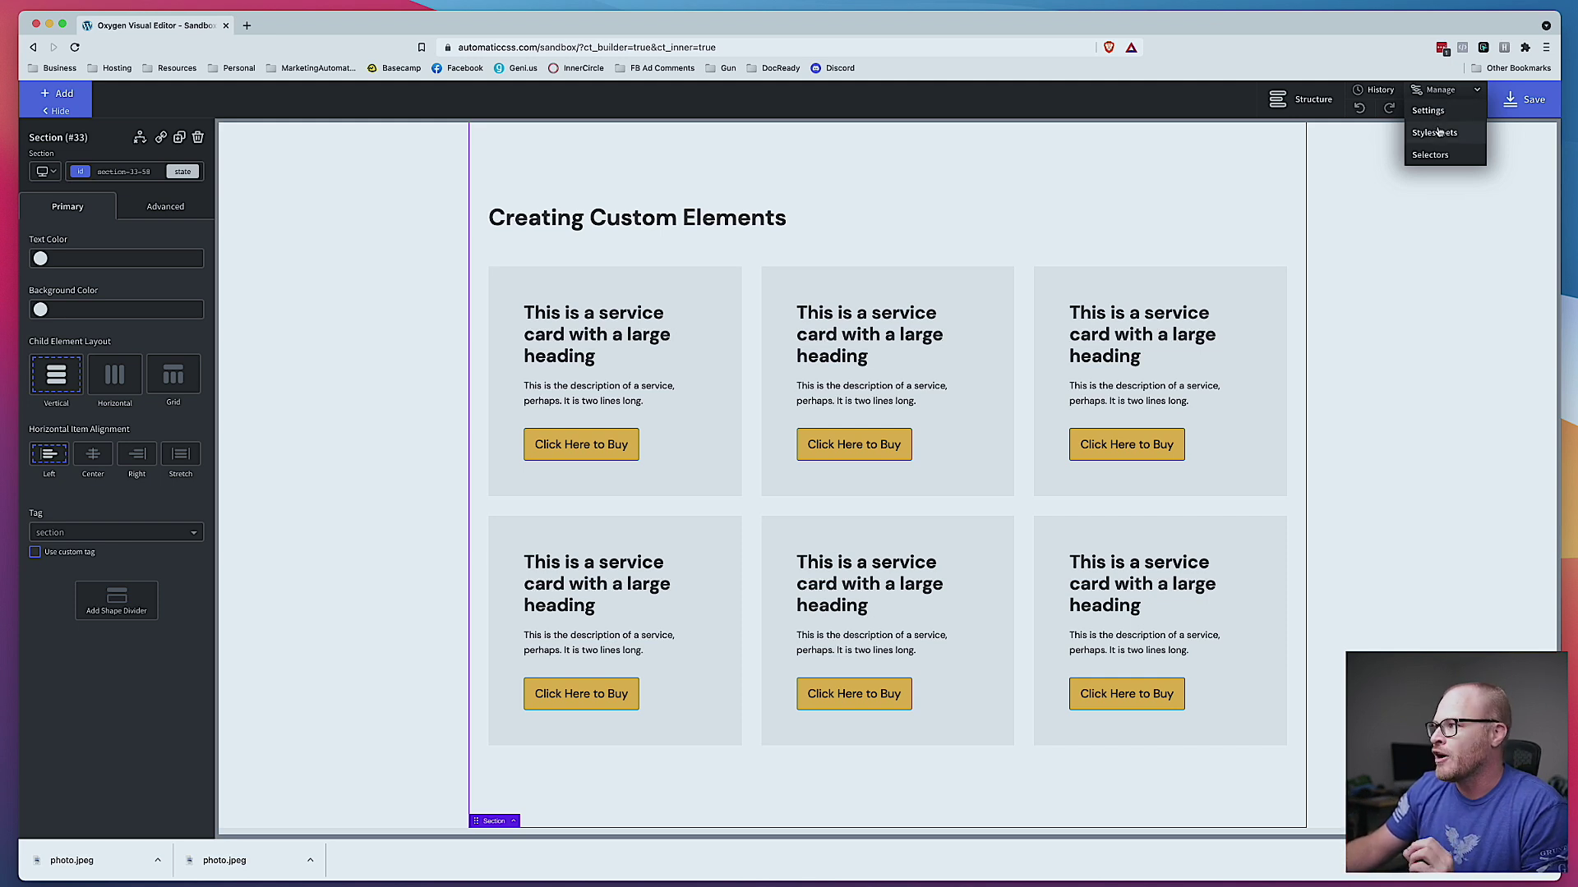
- Open the AutomaticVARS stylesheet from Uncategorized stylesheets and scroll to the text variables
click(1438, 133)
click(1373, 217)
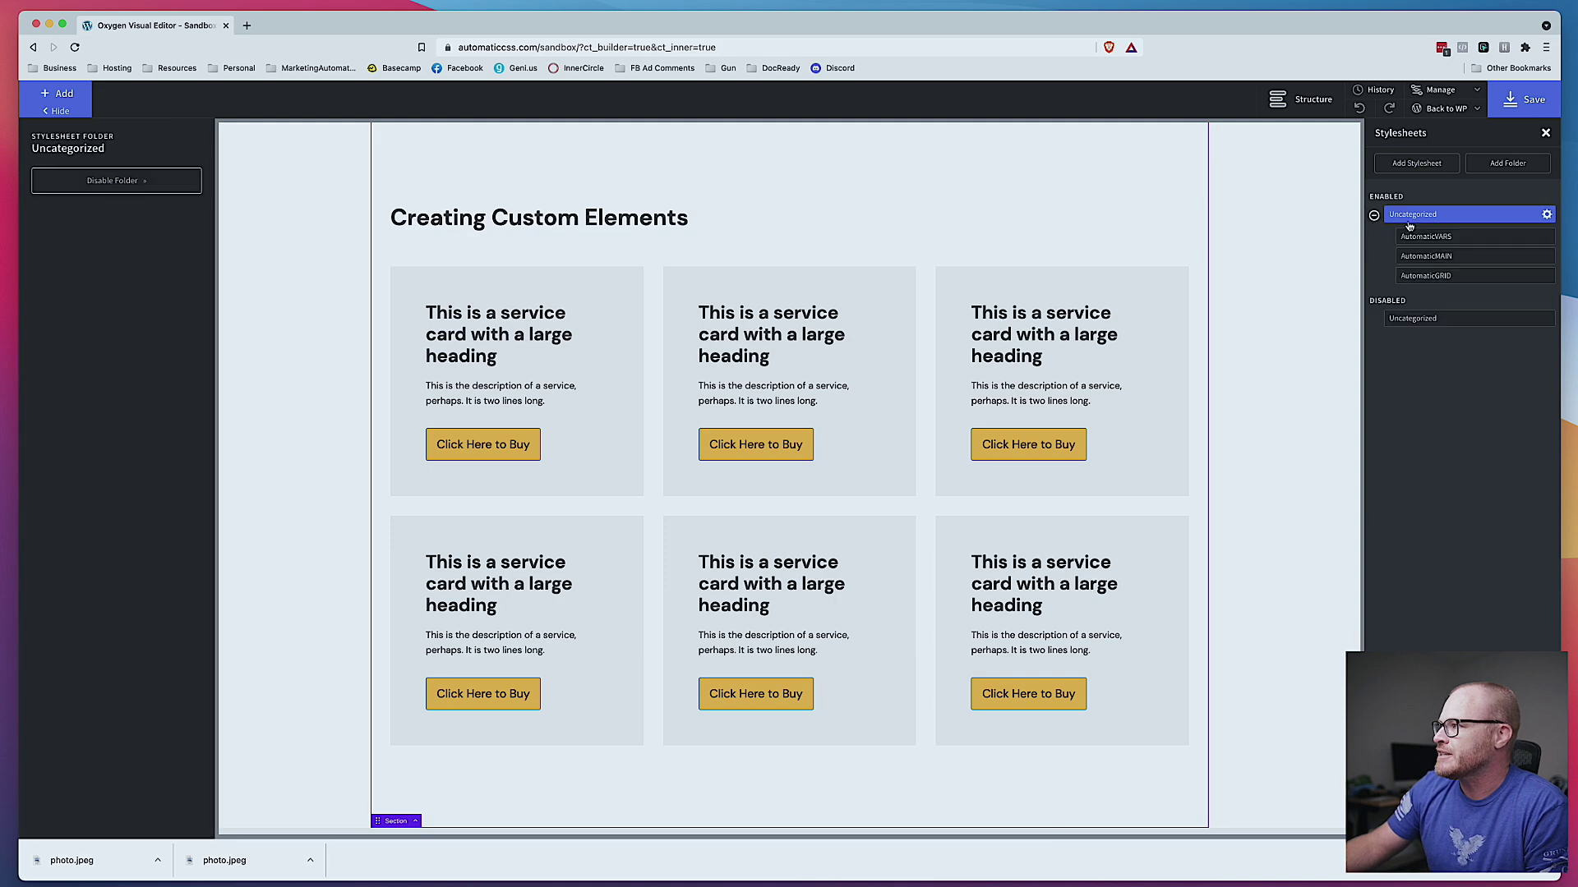
click(1426, 237)
scroll(331, 392, down, 5)
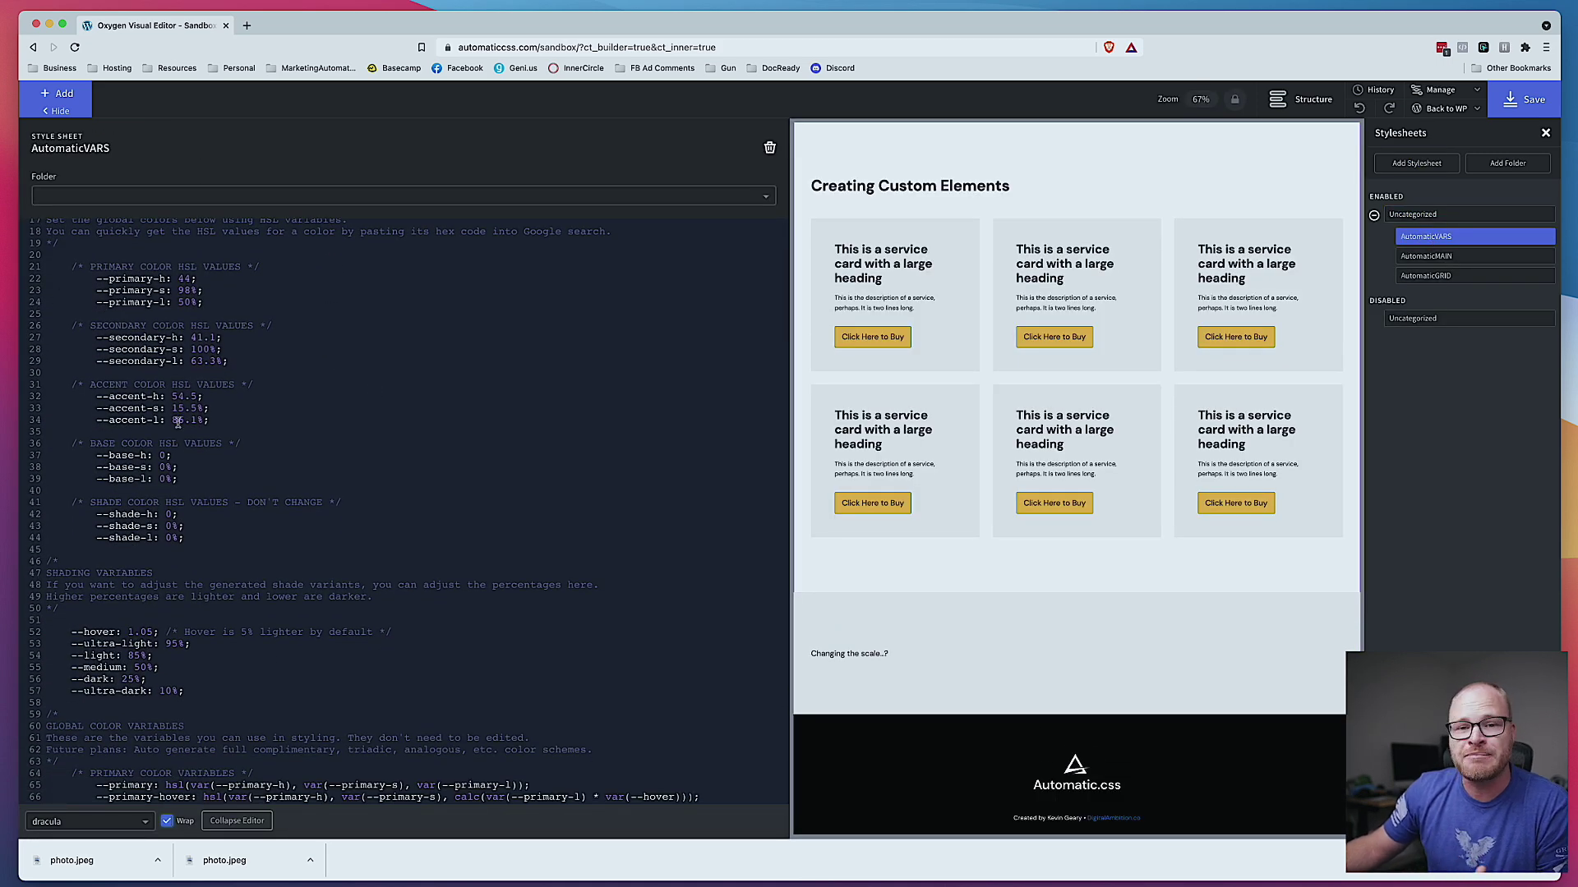
scroll(239, 429, up, 4)
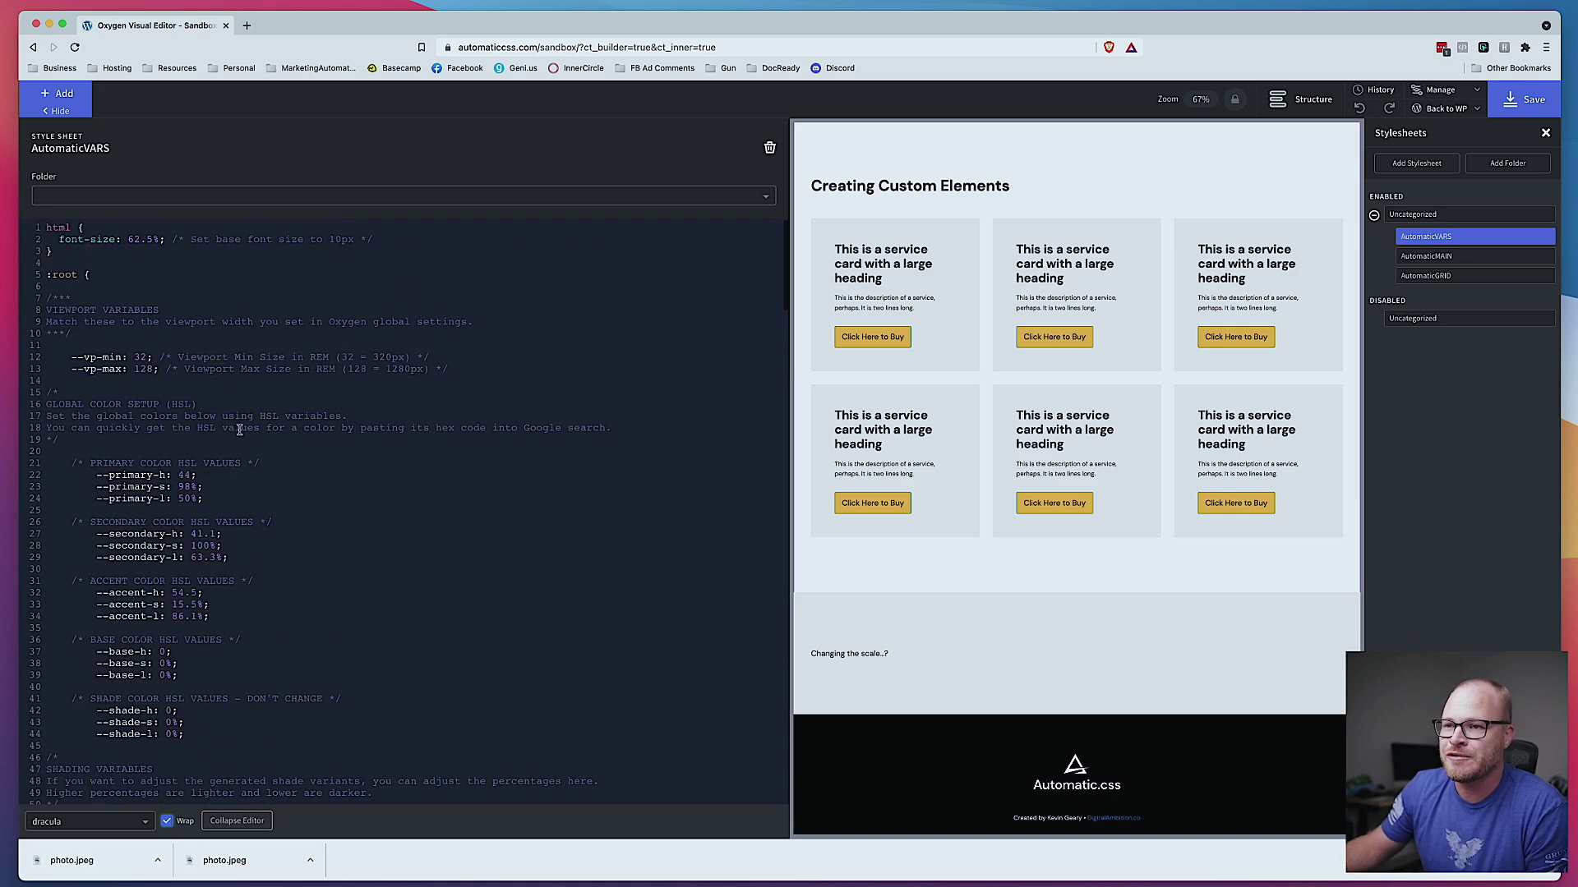
scroll(240, 429, down, 15)
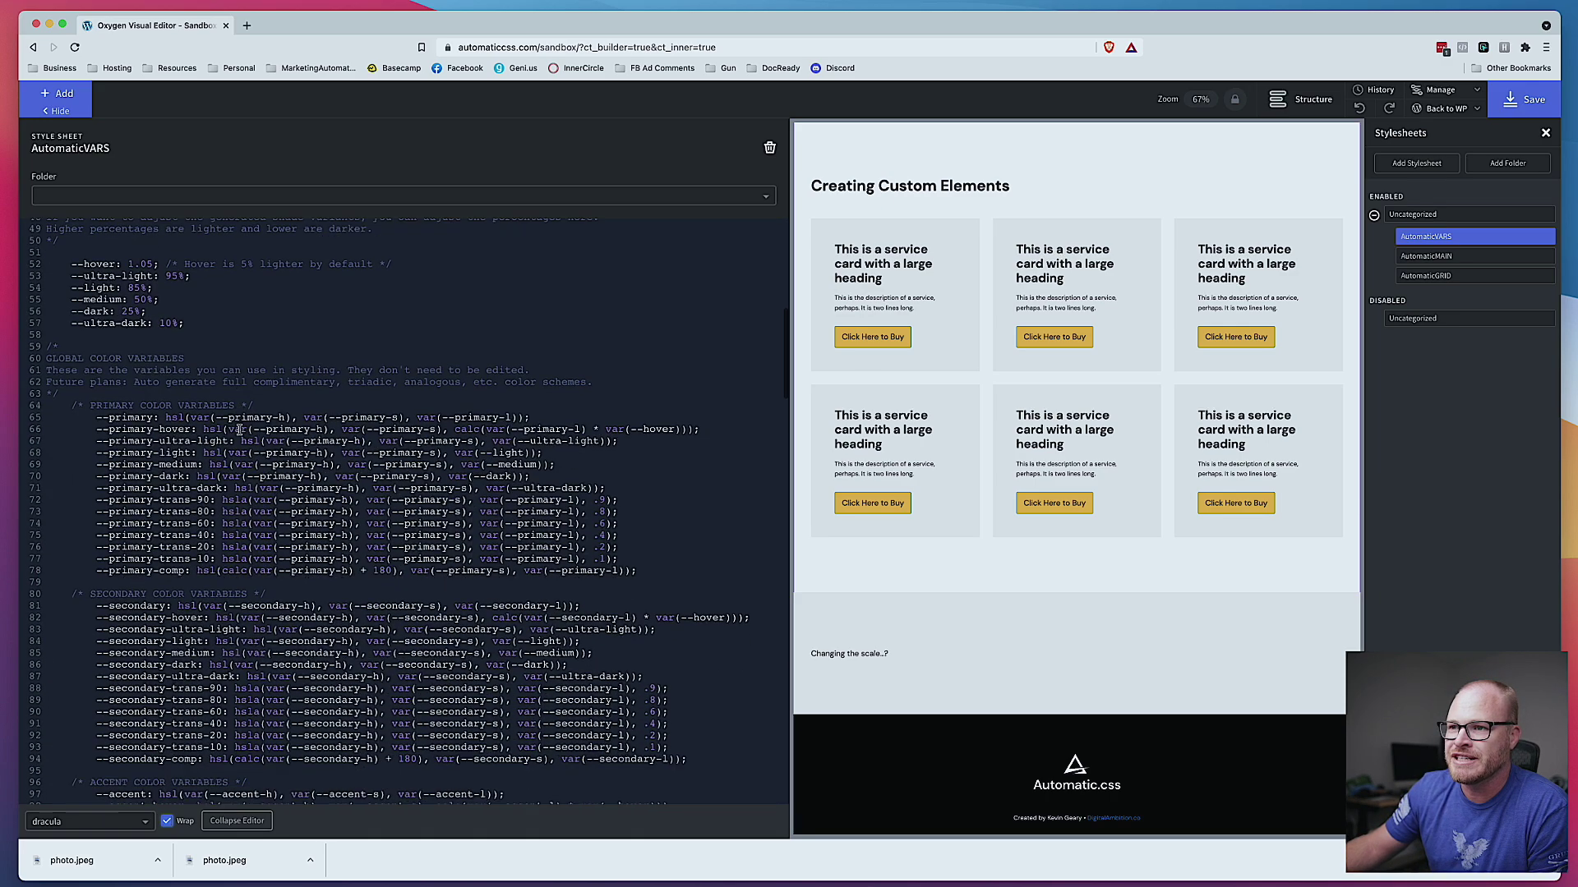
scroll(239, 429, down, 20)
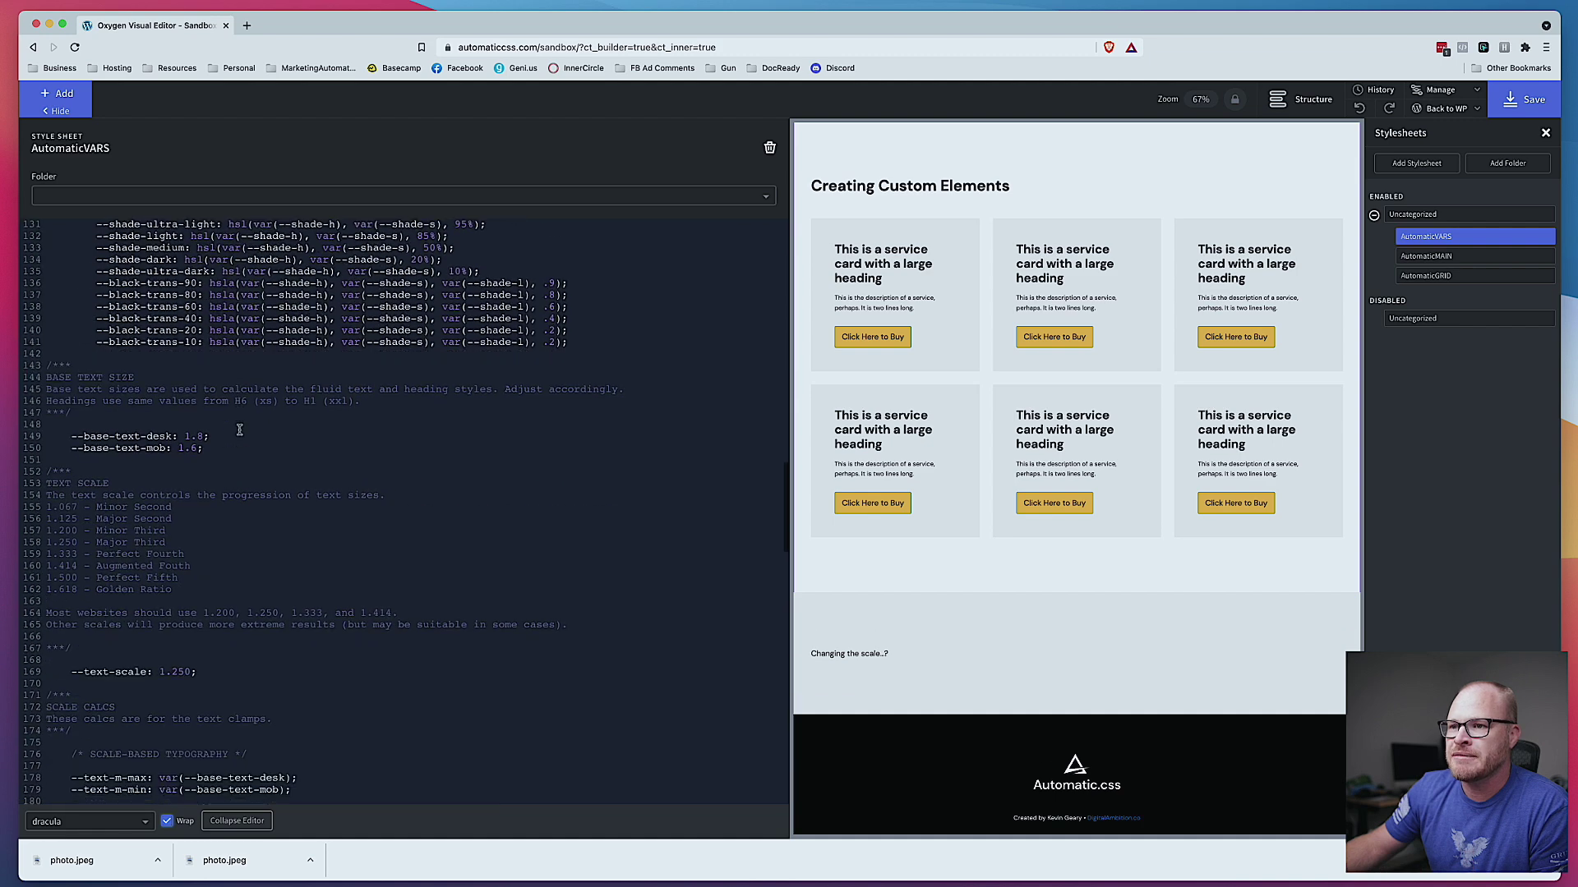
scroll(239, 429, down, 2)
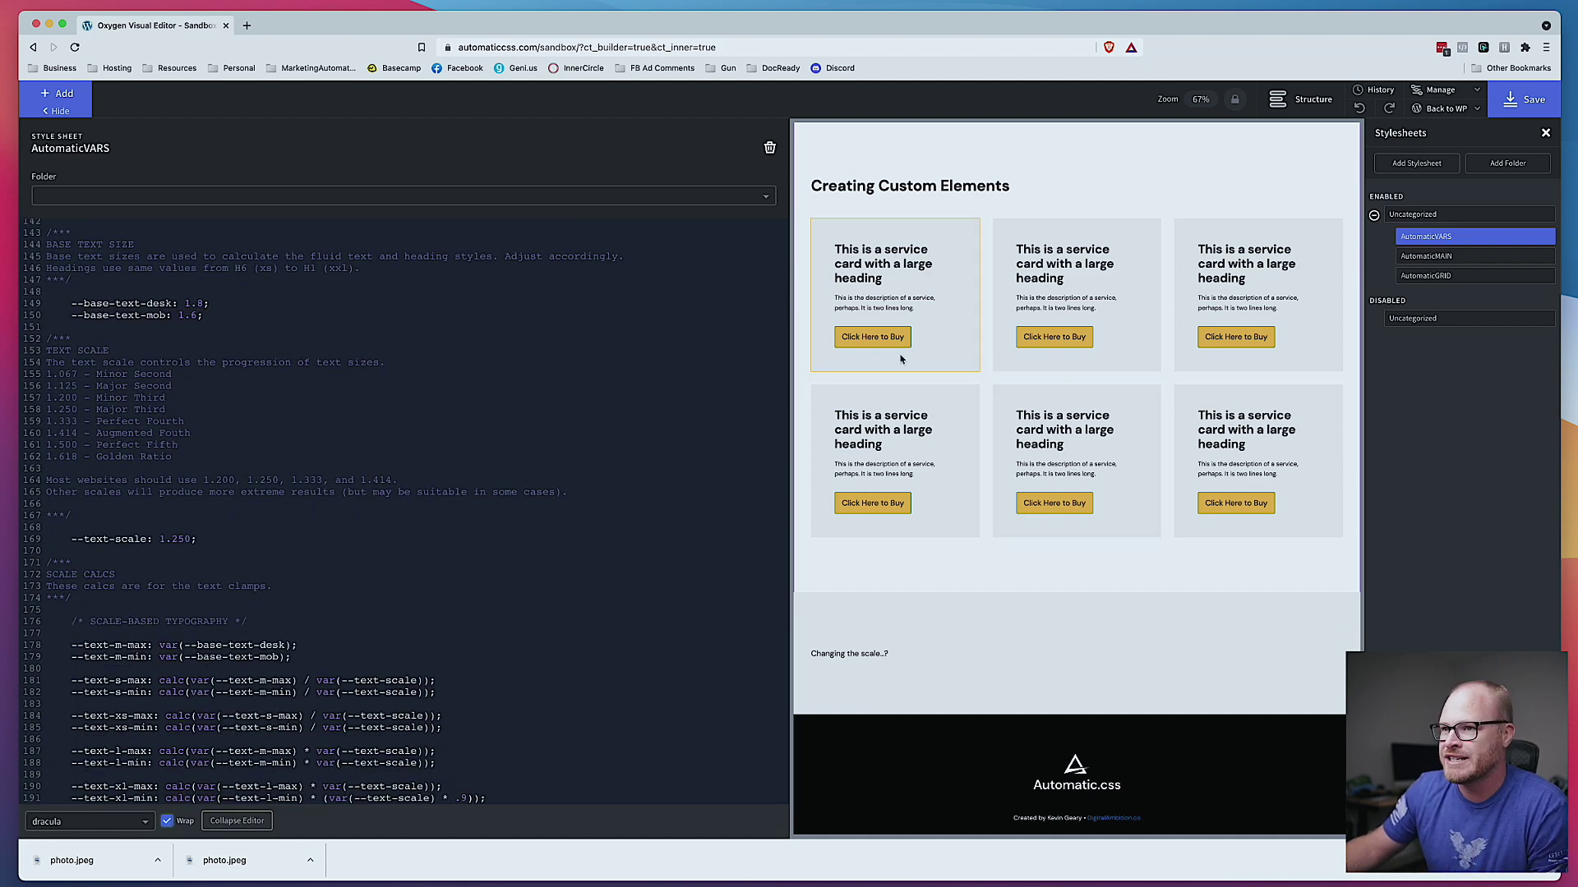
scroll(939, 375, up, 15)
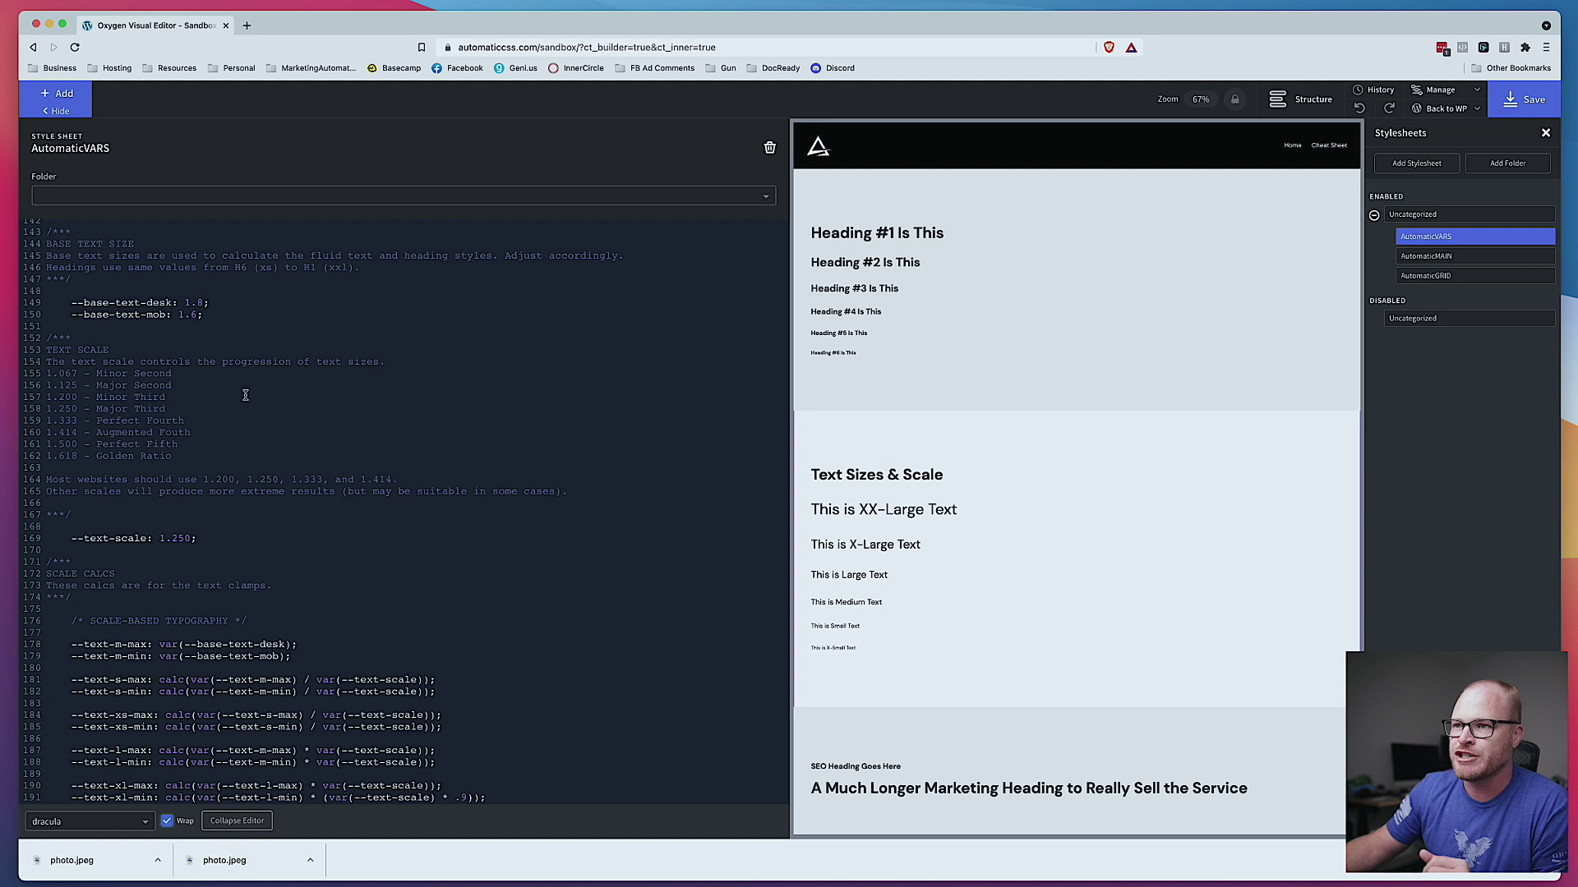
- Select the --base-text-desk declaration to edit its 1.8 value
mouse_move(71, 302)
mouse_down()
mouse_move(222, 303)
mouse_move(69, 303)
mouse_up()
click(223, 311)
click(198, 302)
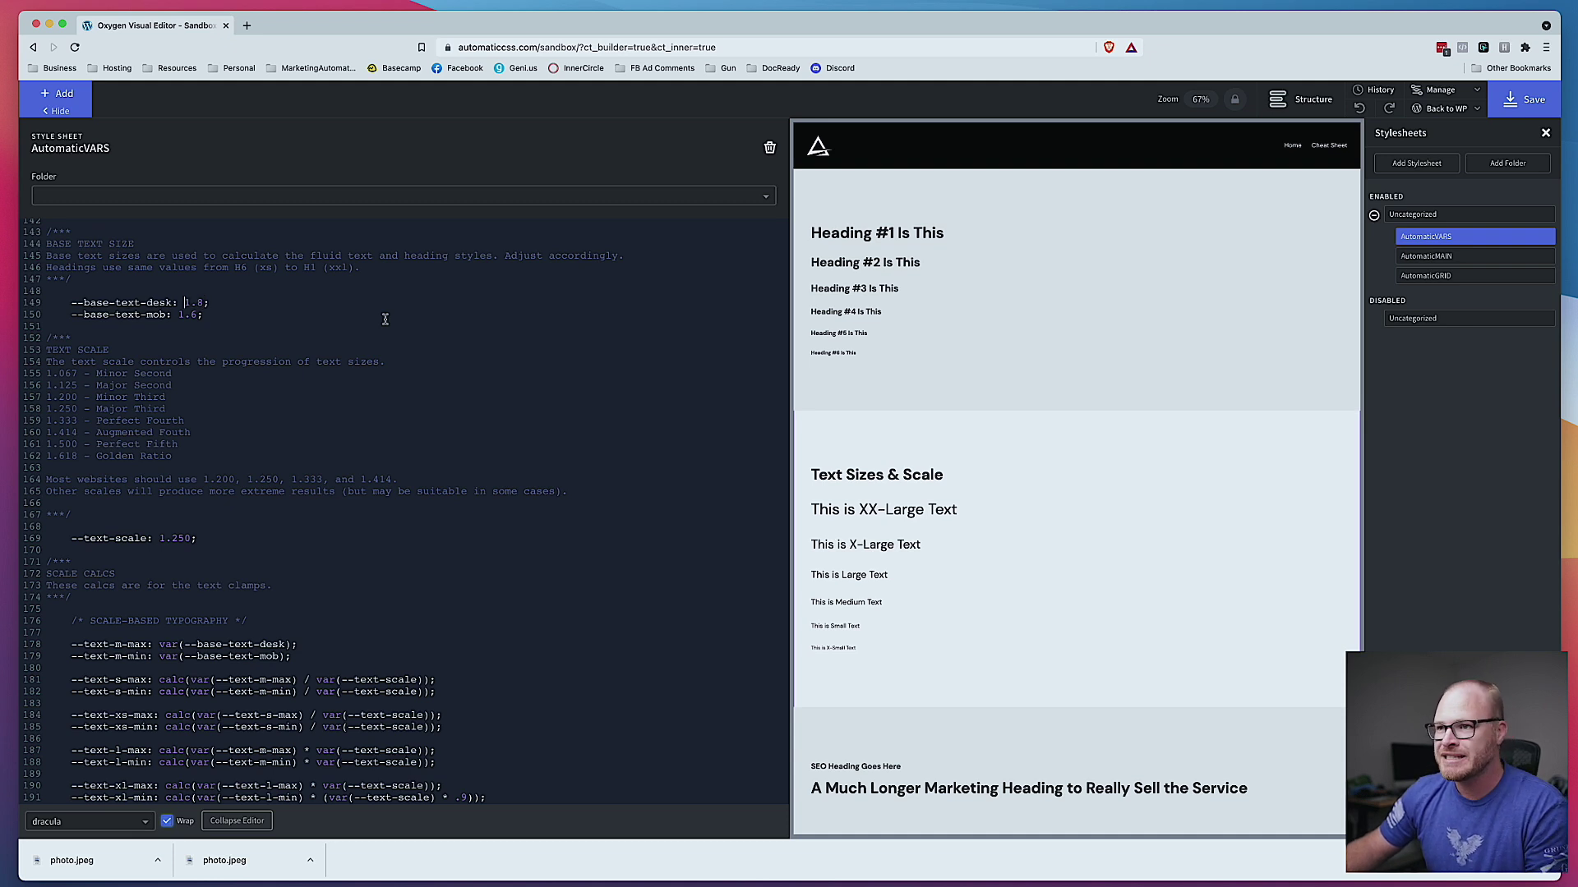
- Try --base-text-desk values of 12, 2 and 1.6 in AutomaticVARS
key(shift+Left)
key(shift+Left)
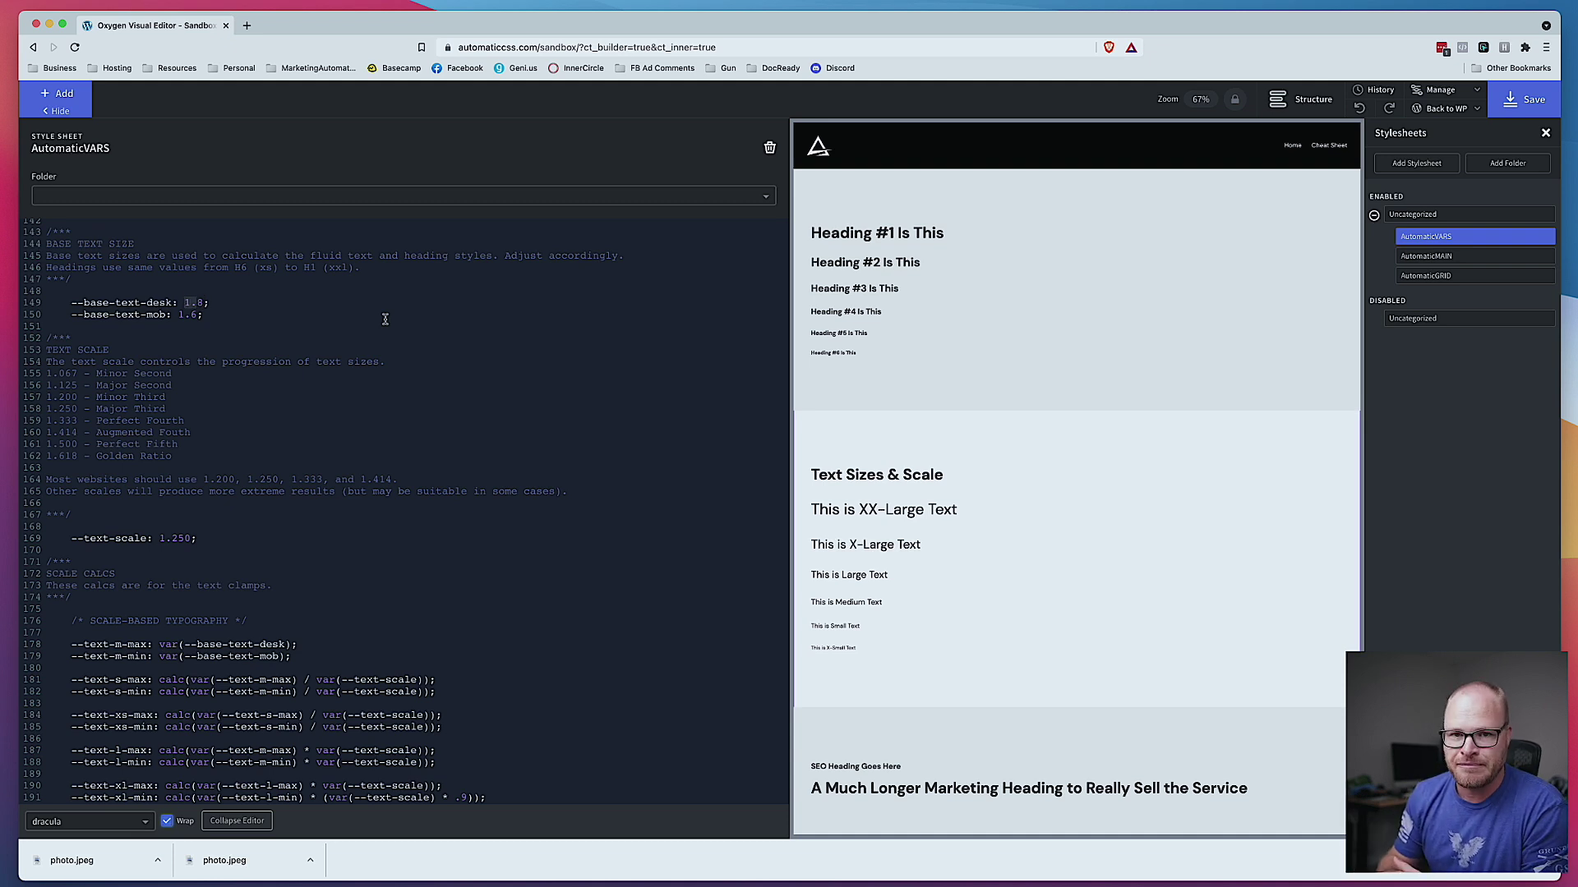
key(Right)
key(Down)
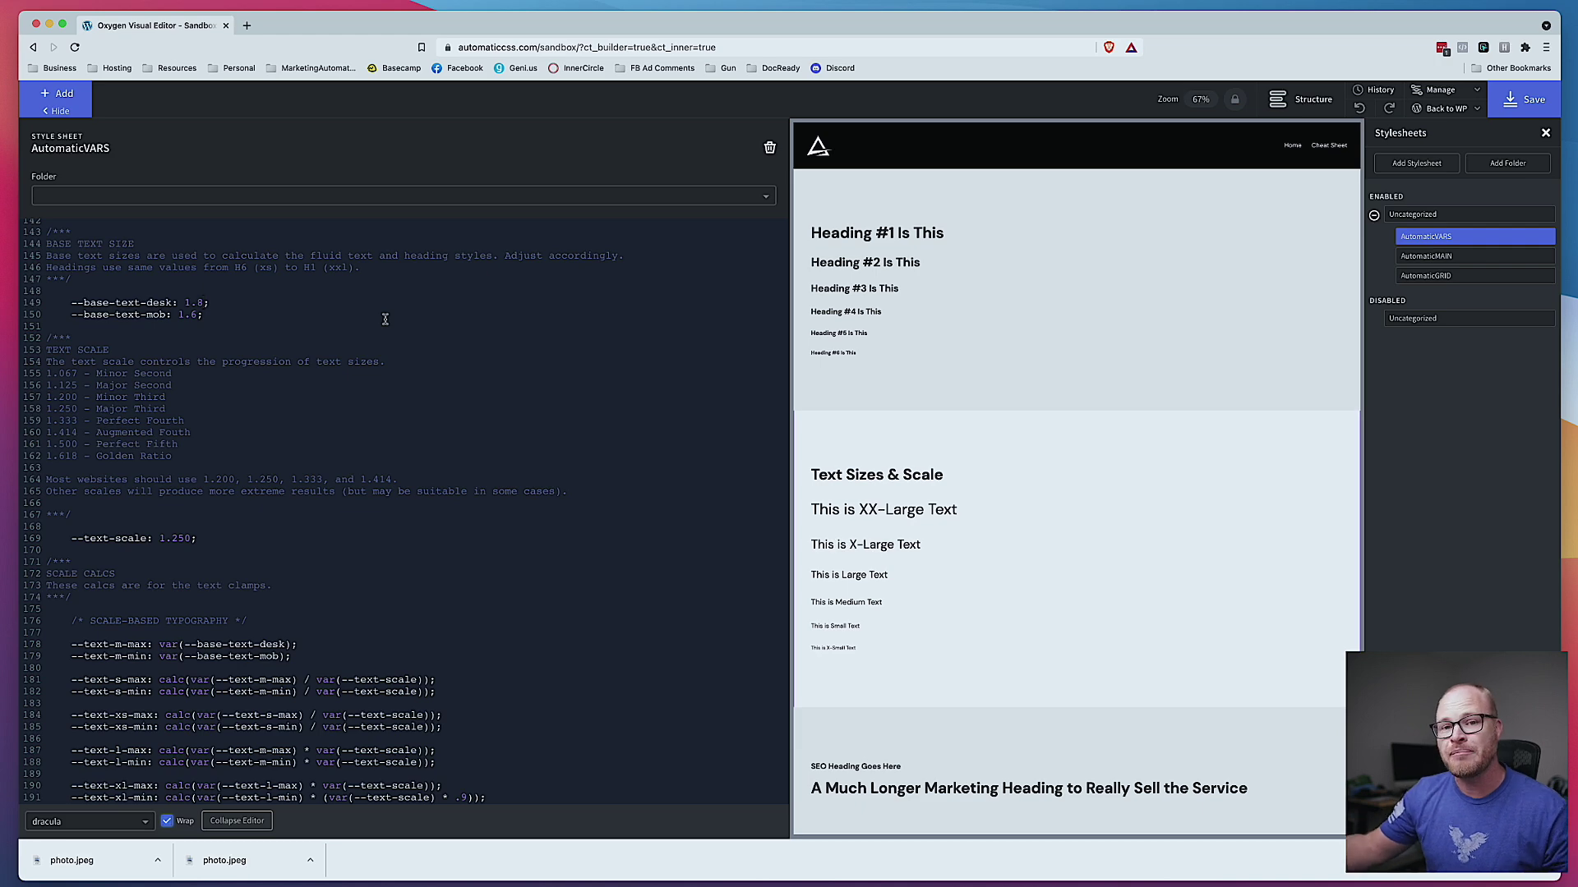
key(BackSpace)
key(BackSpace)
text(2)
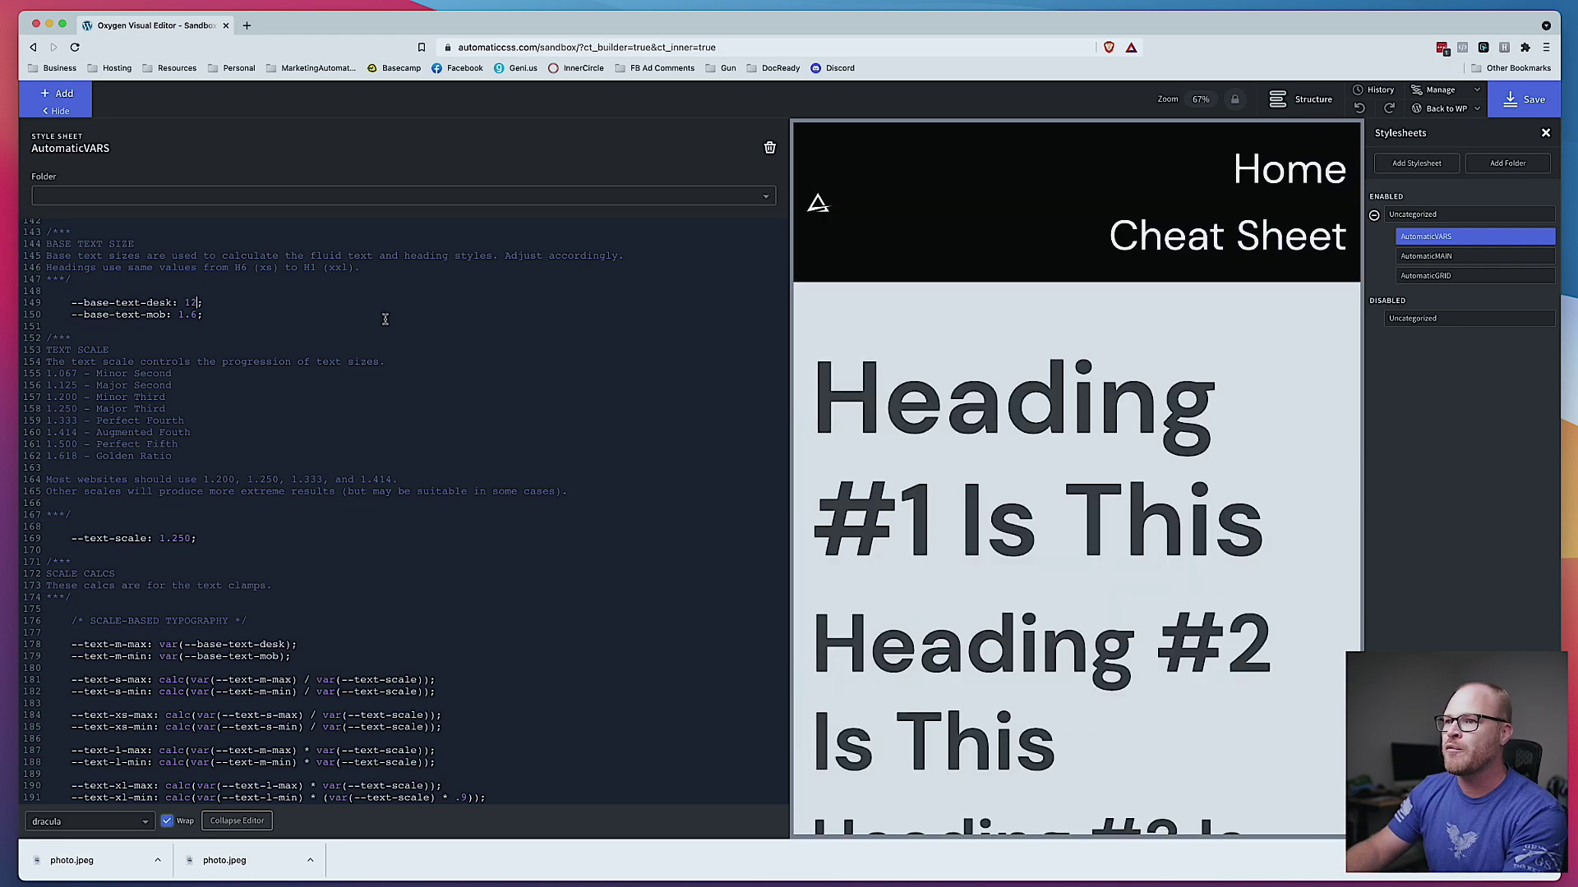
key(BackSpace)
key(BackSpace)
text(2)
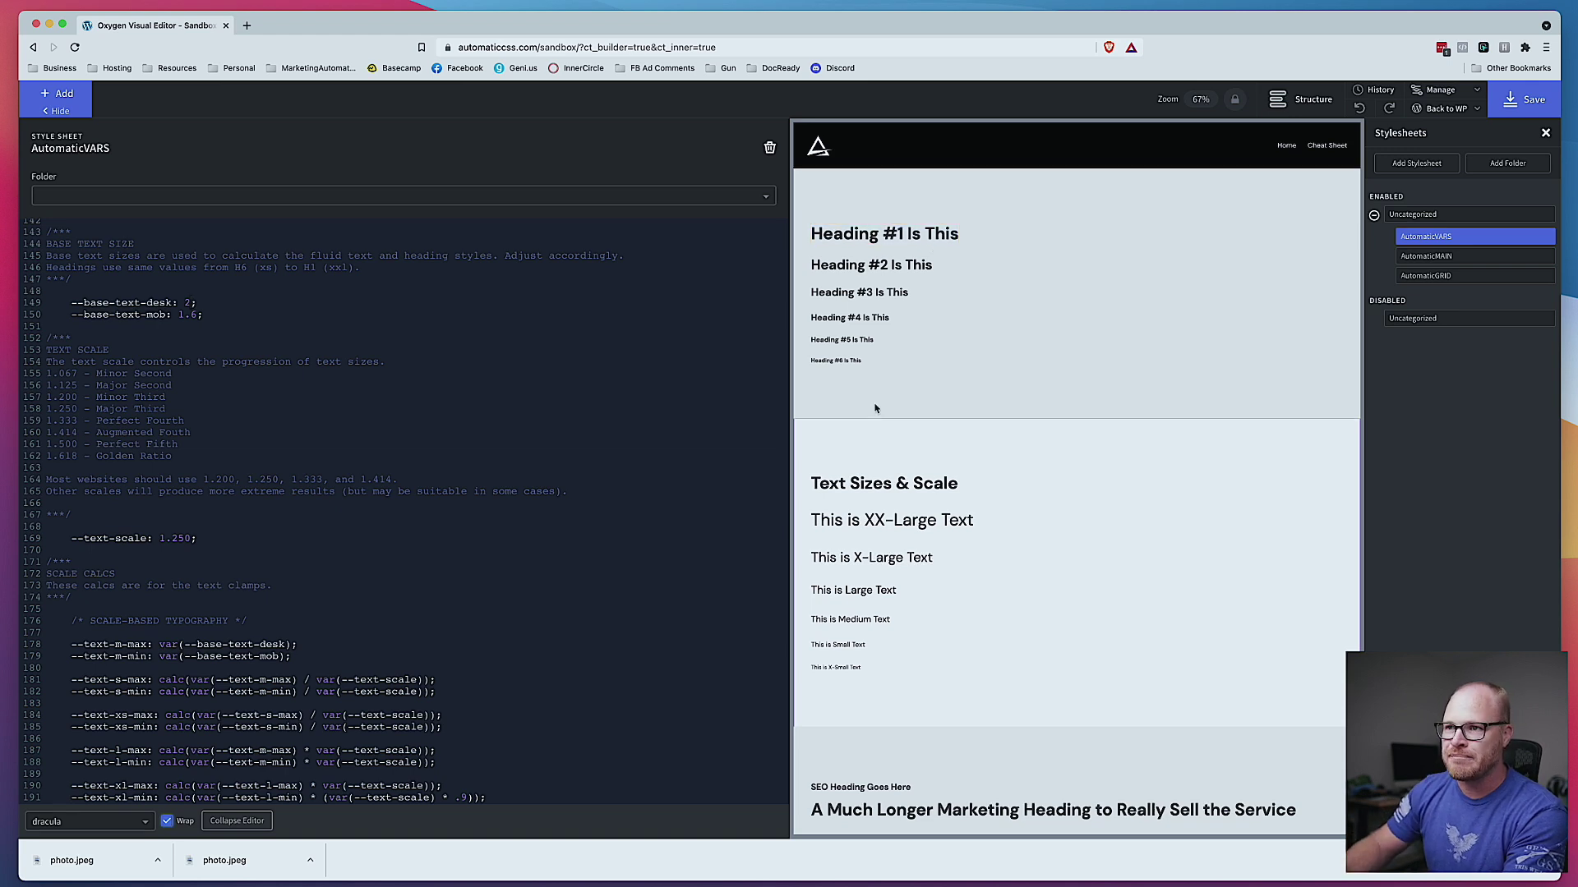
key(BackSpace)
text(1.6)
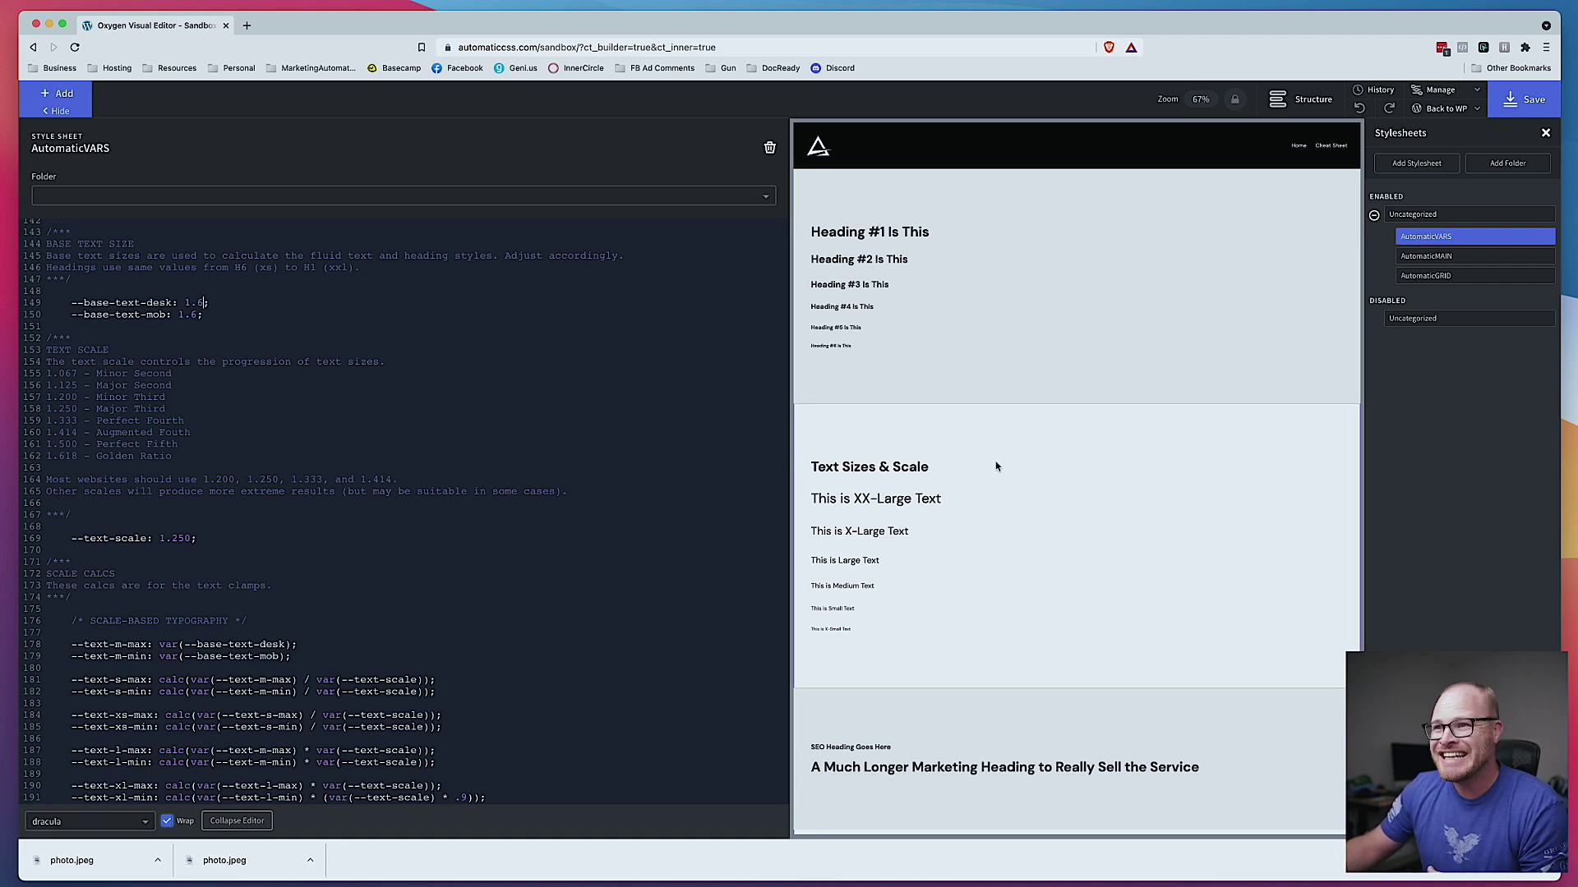
- Set --base-text-desk back to 1.8 and scroll the preview to the service cards
click(207, 318)
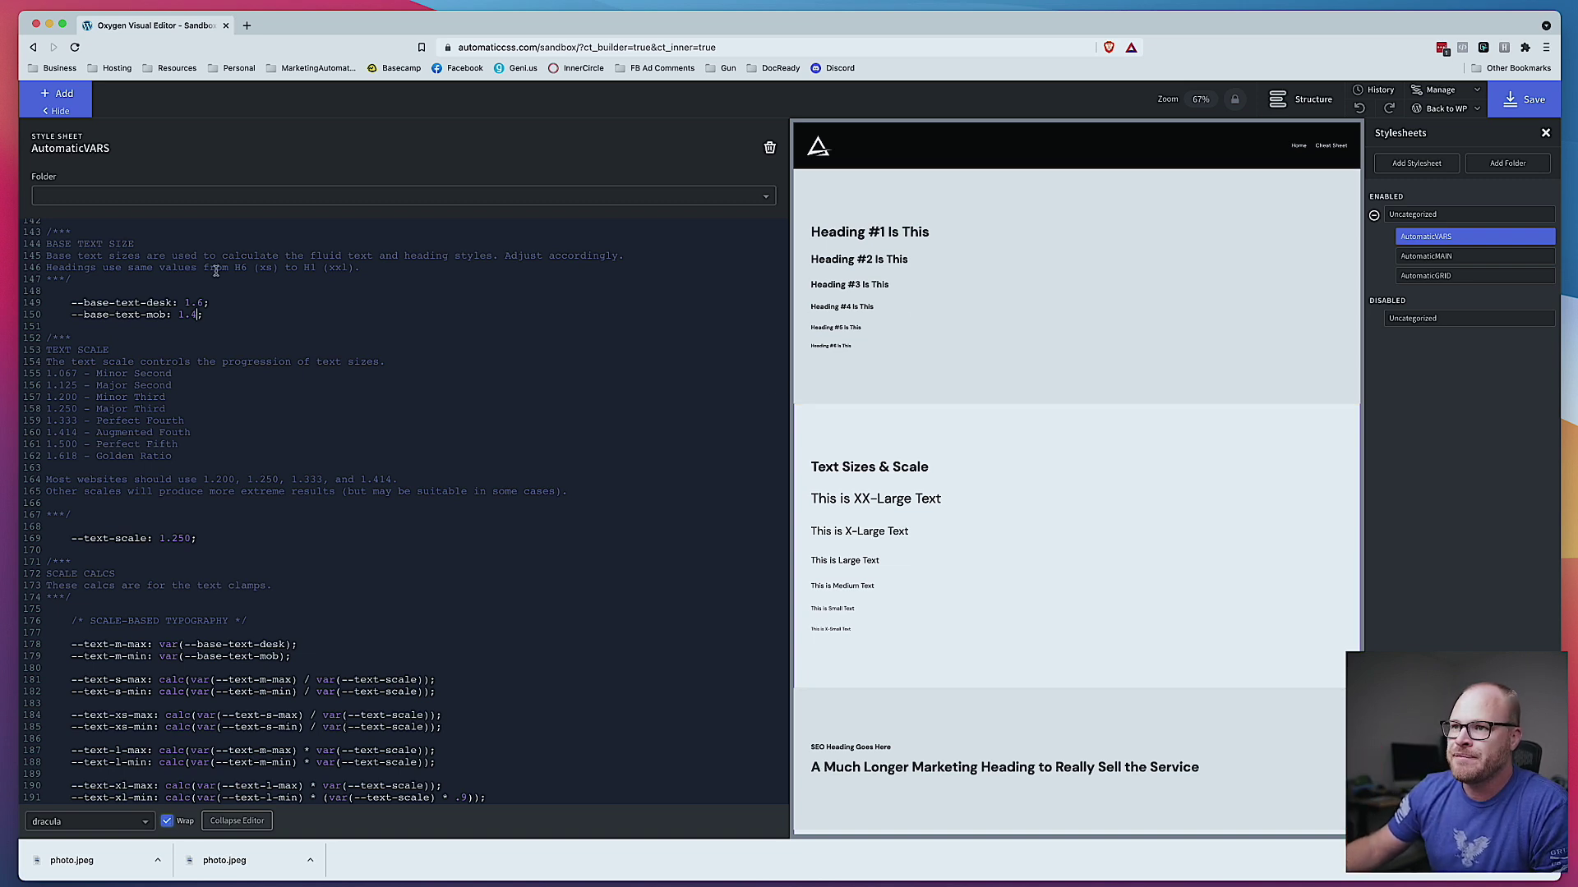
click(198, 303)
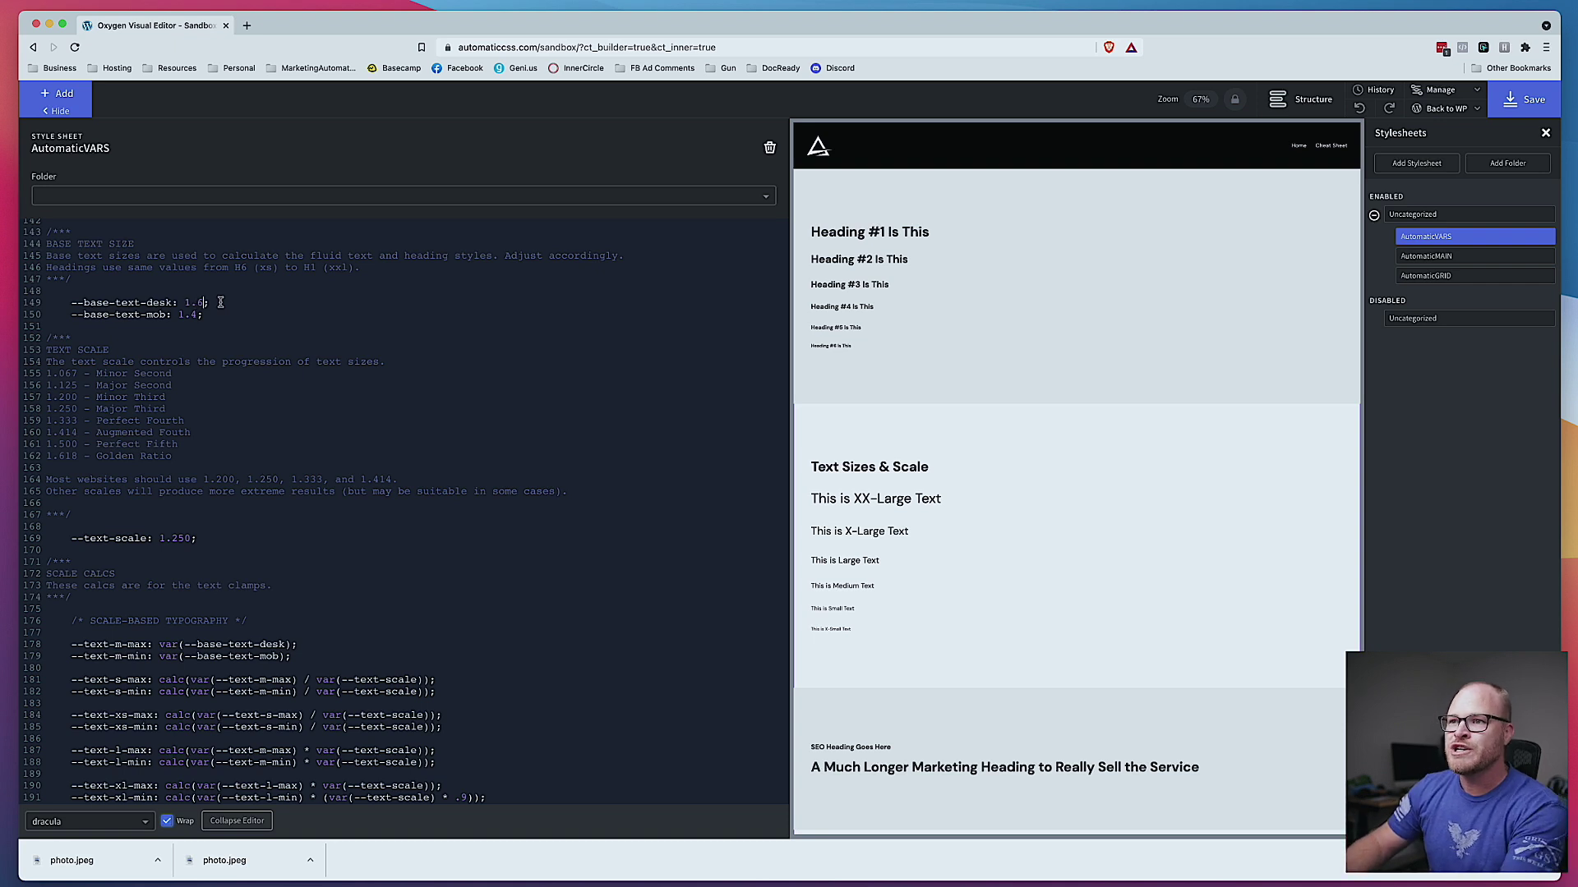
key(BackSpace)
text(8)
key(Down)
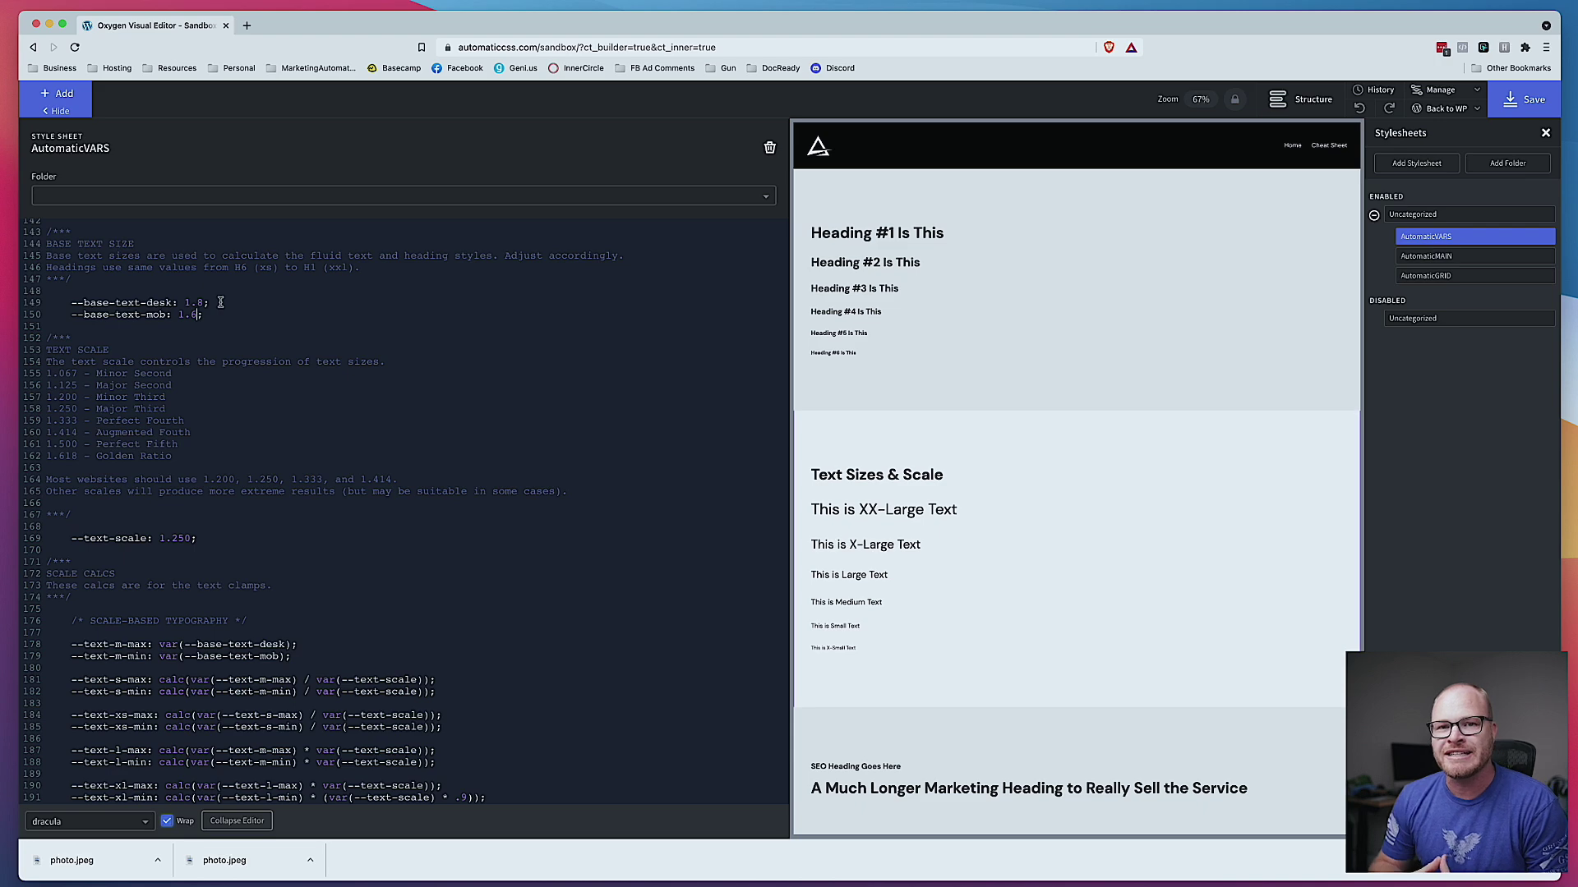
scroll(1102, 499, down, 10)
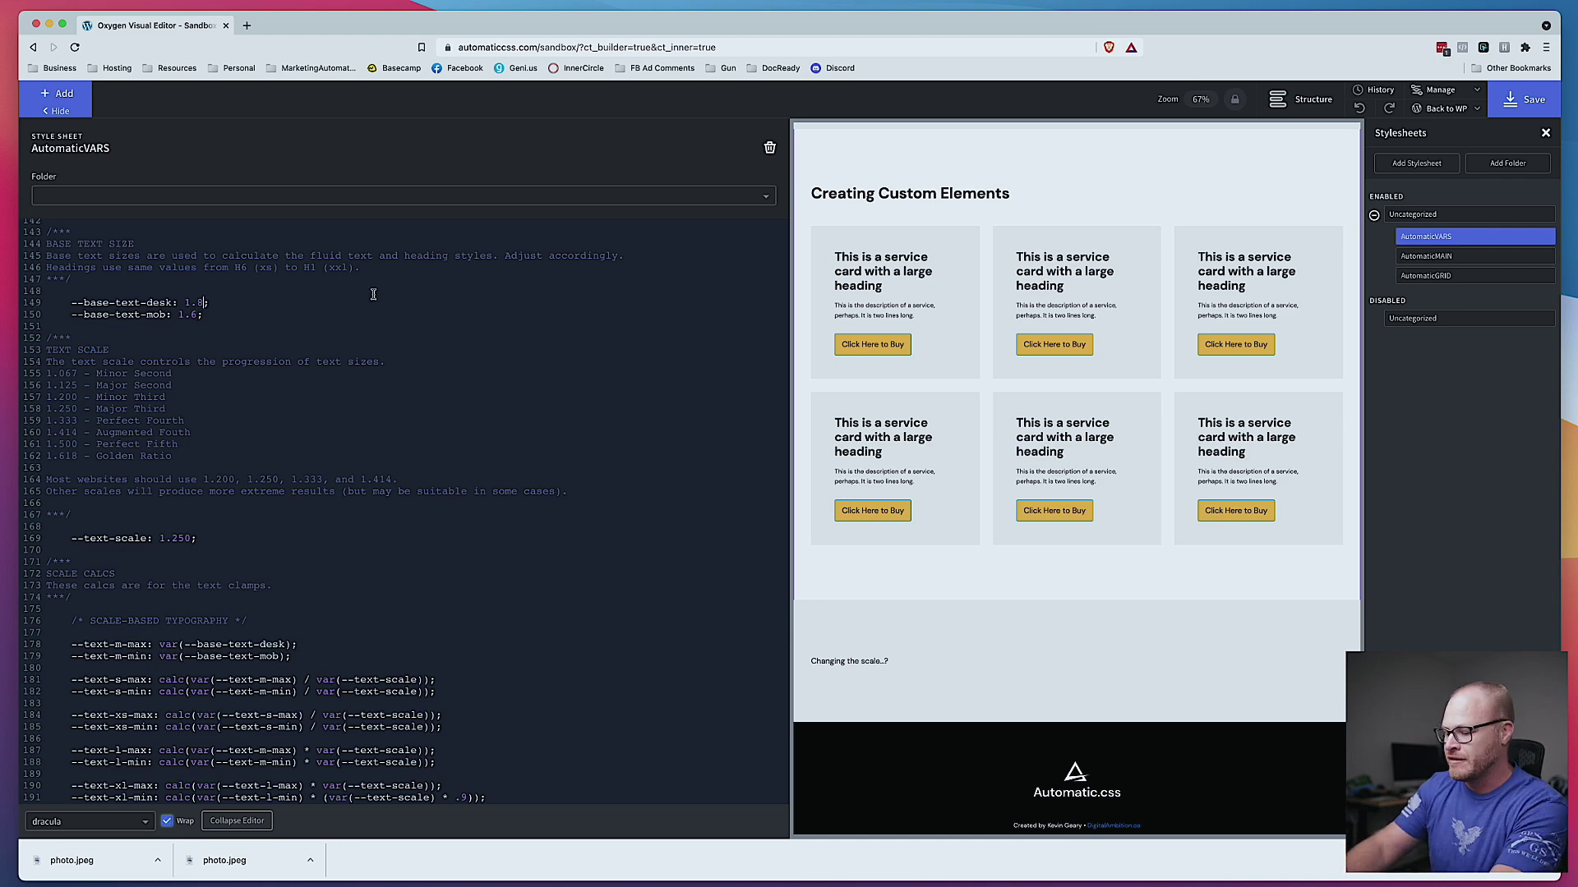
key(BackSpace)
text(6)
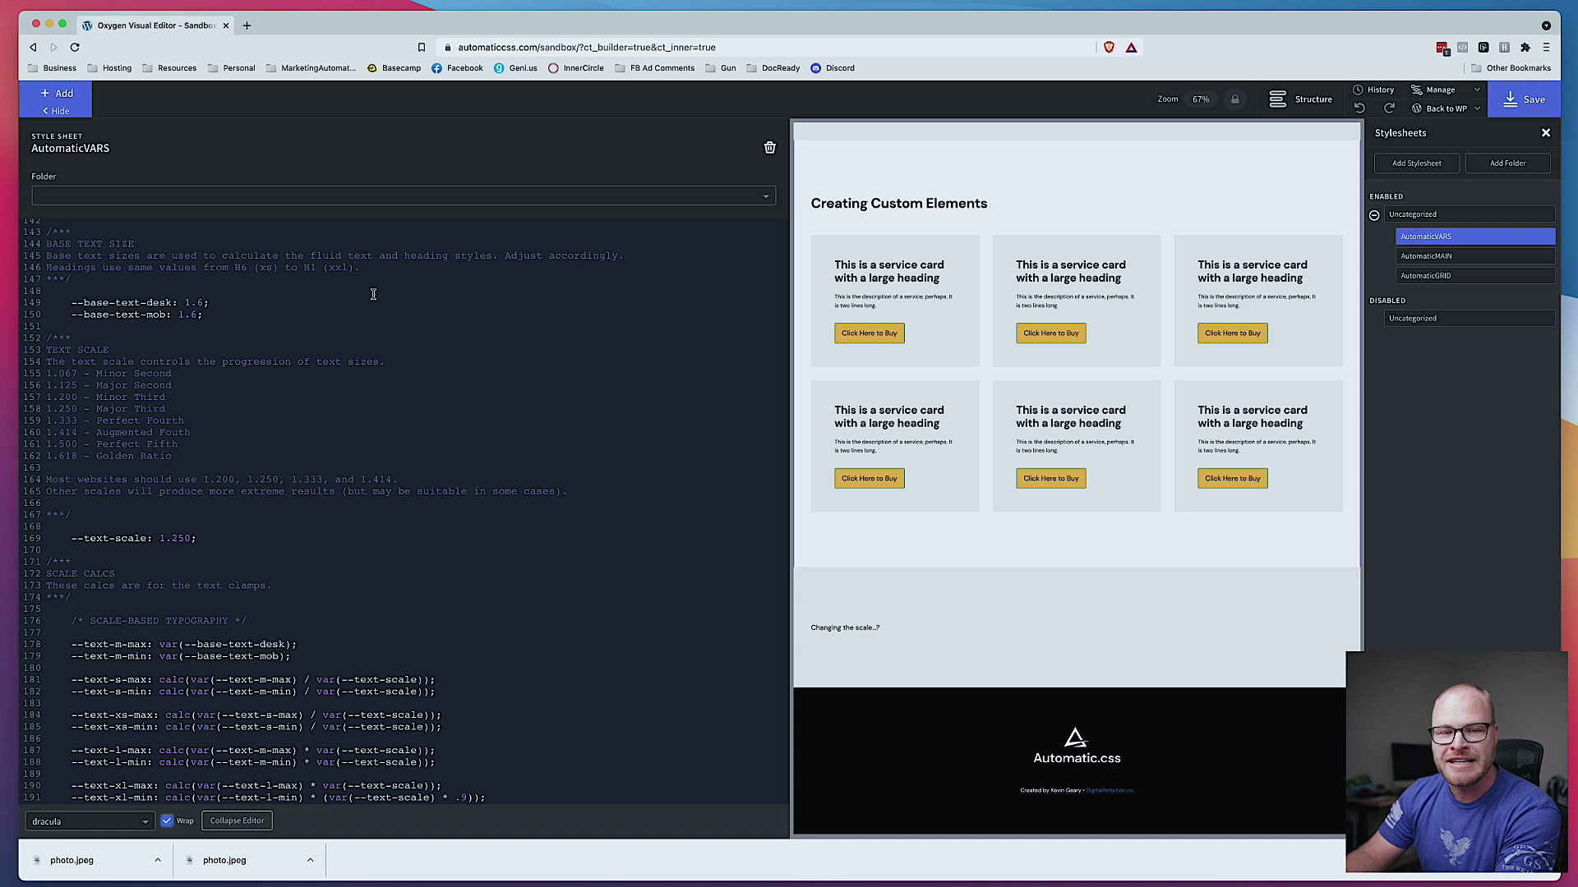
key(BackSpace)
text(8)
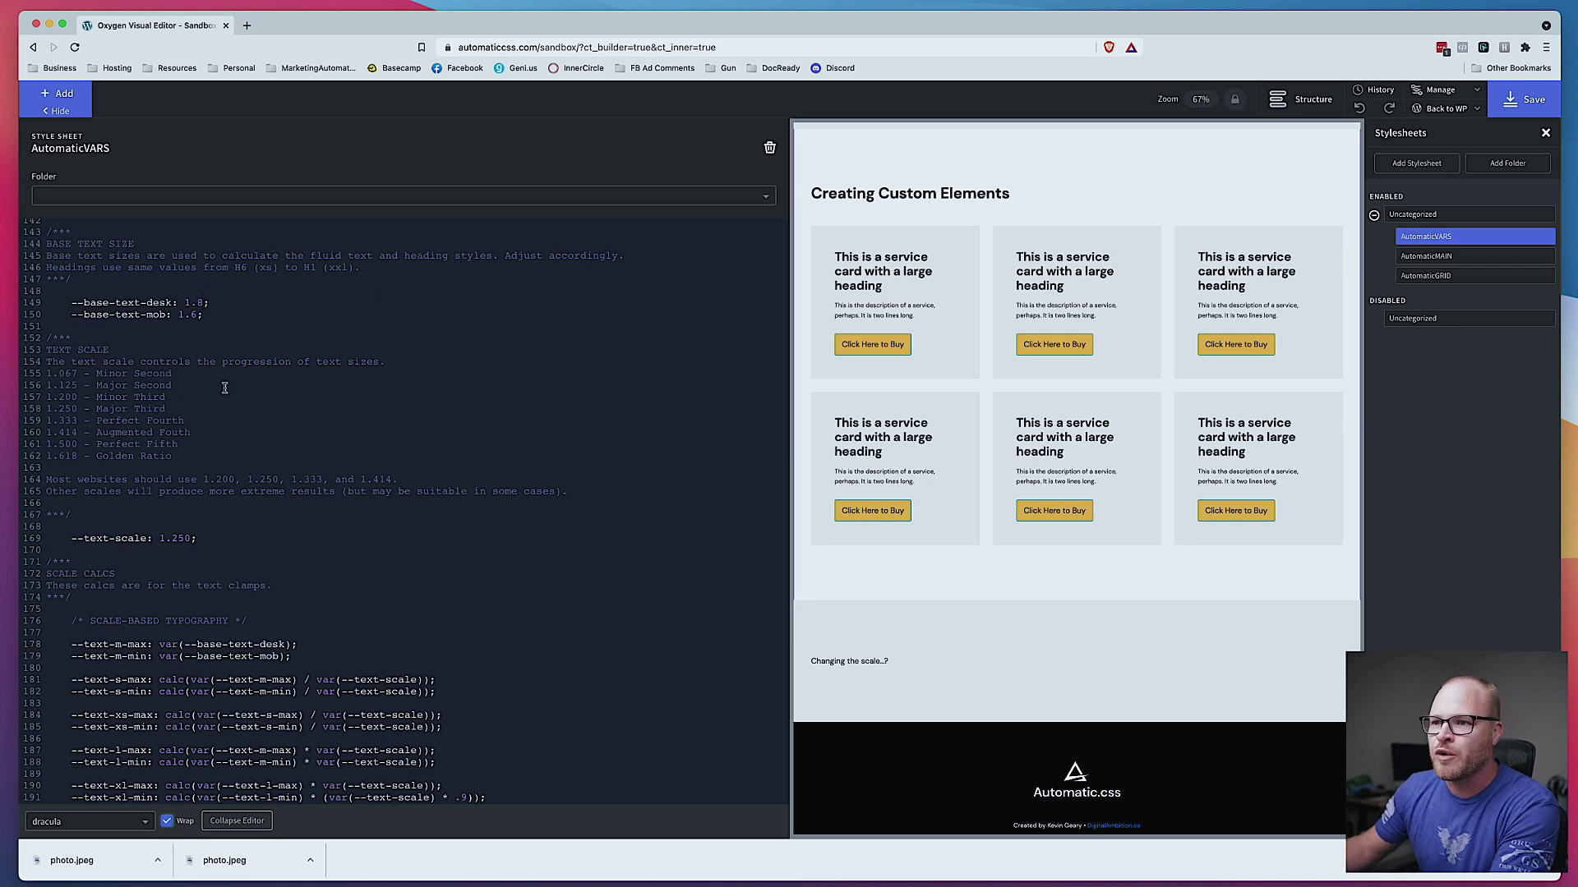
scroll(230, 374, down, 3)
scroll(1056, 415, up, 8)
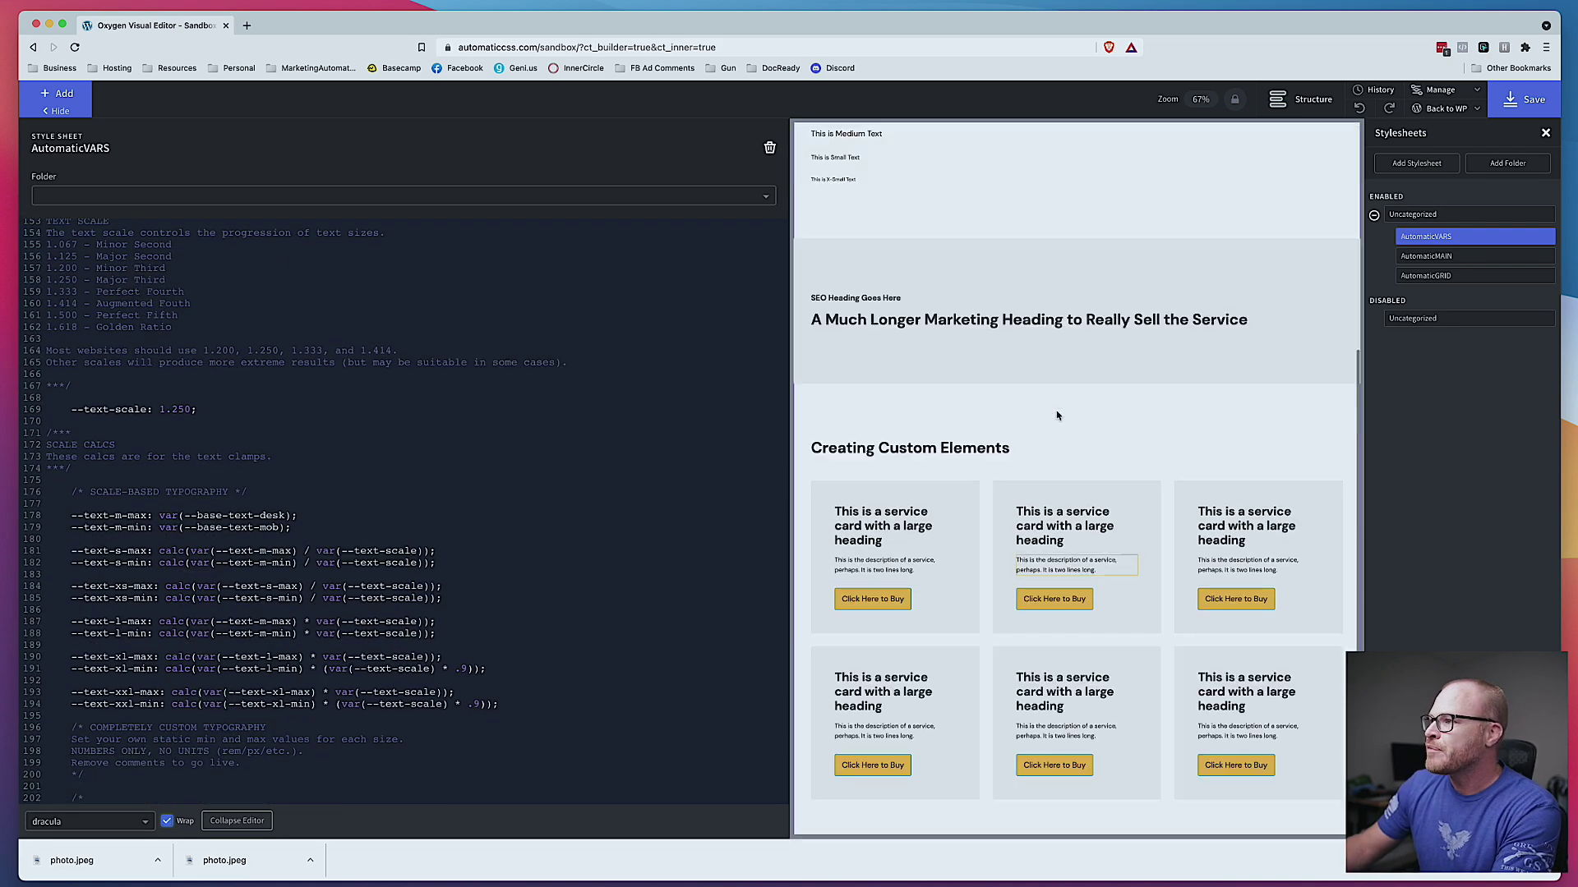
scroll(1057, 415, down, 3)
scroll(1057, 415, down, 2)
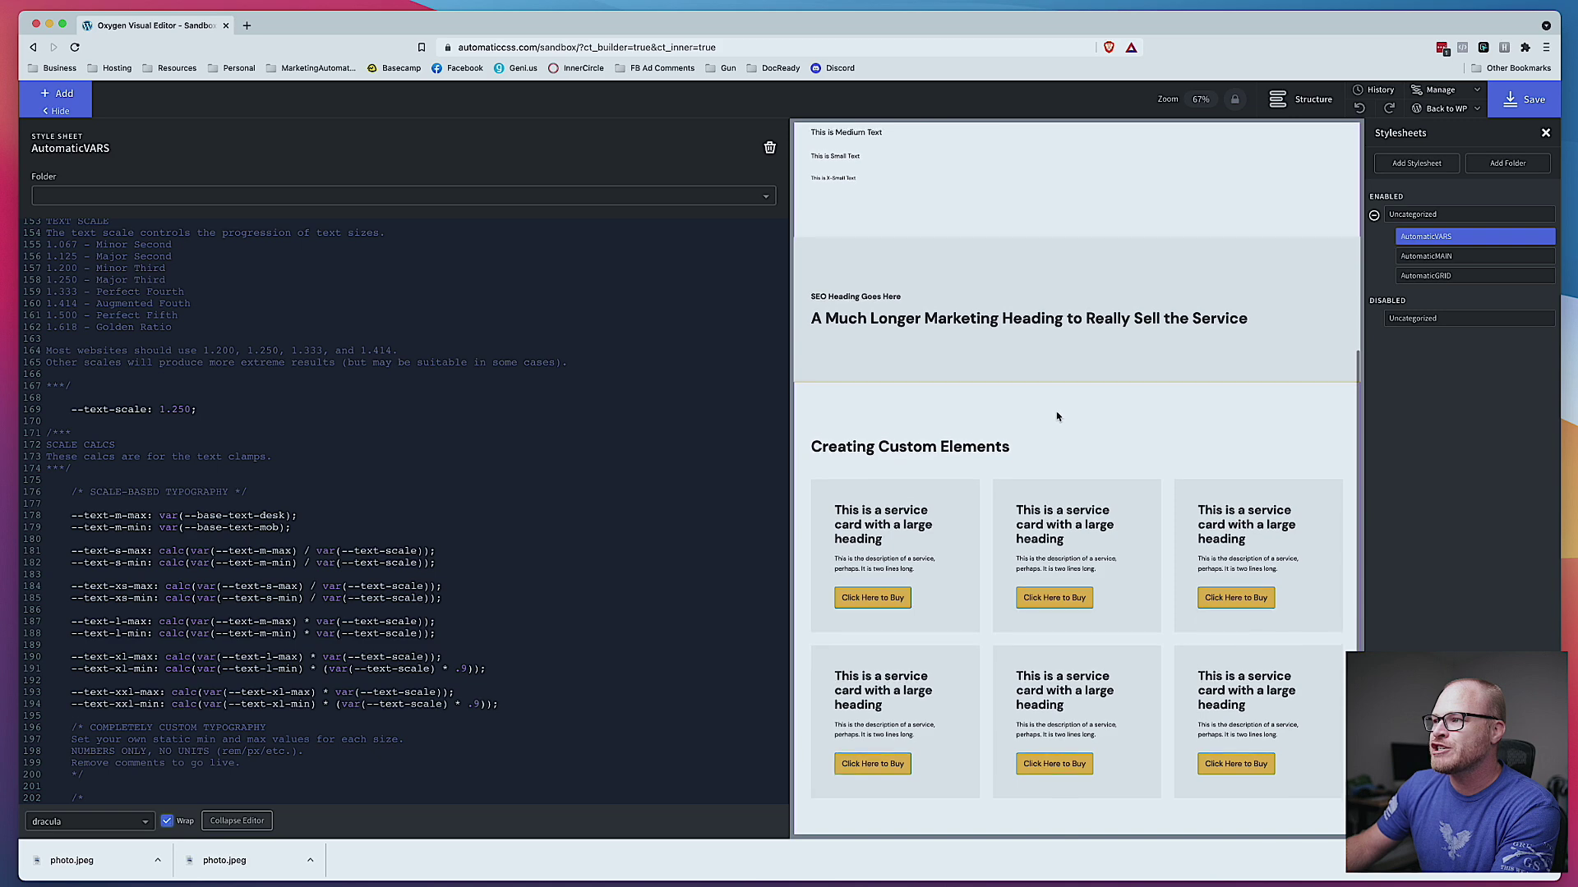
scroll(1055, 415, up, 6)
scroll(279, 374, up, 1)
scroll(279, 375, up, 2)
drag(224, 438, 20, 358)
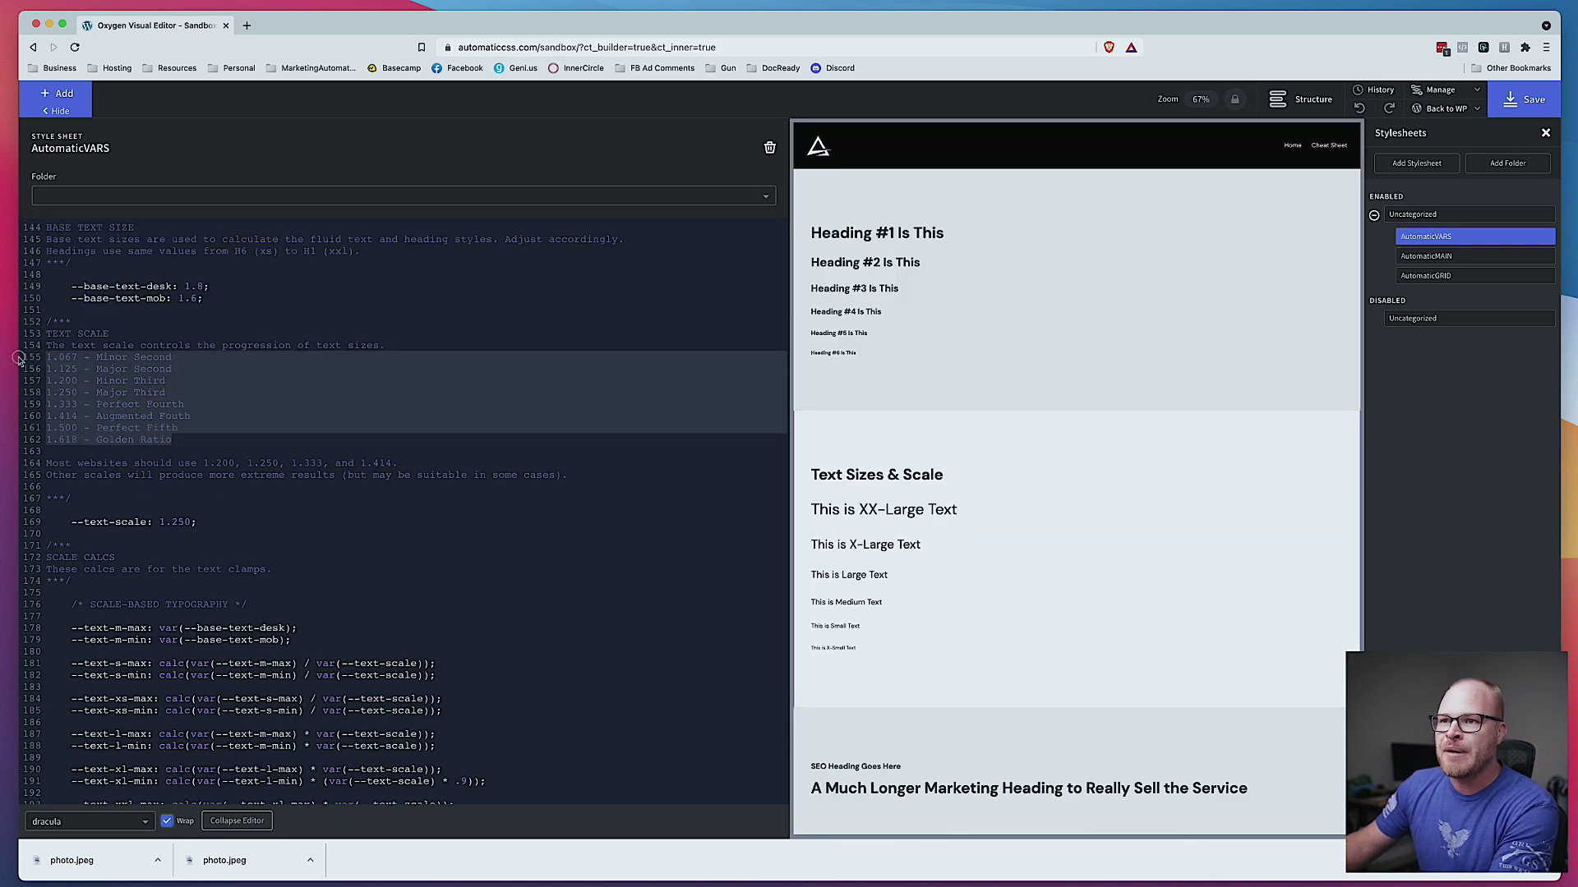
click(166, 392)
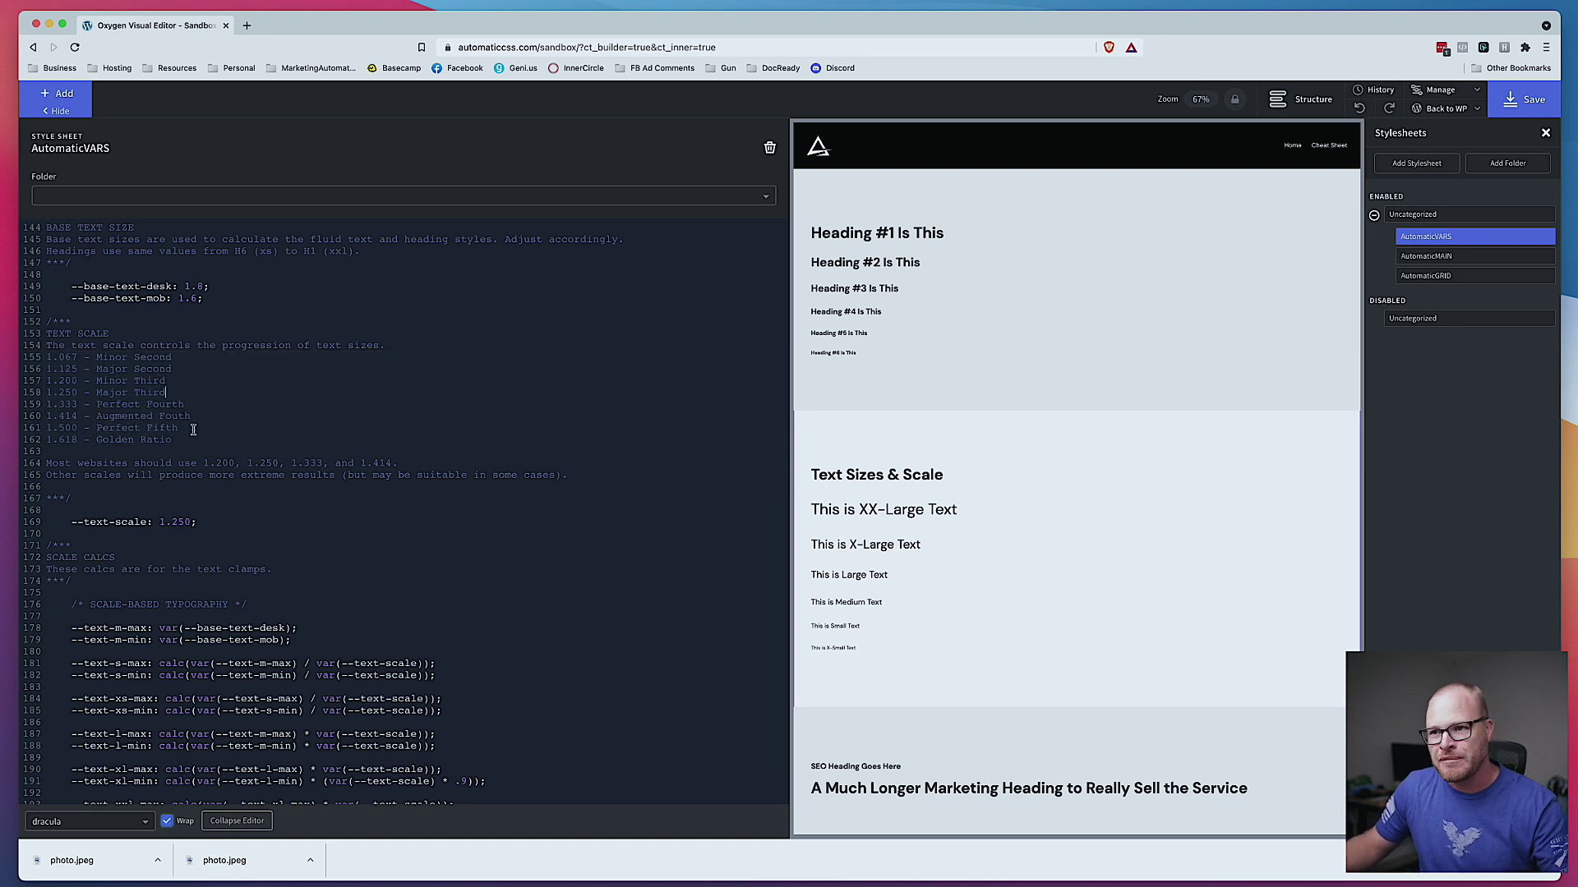
drag(180, 438, 25, 361)
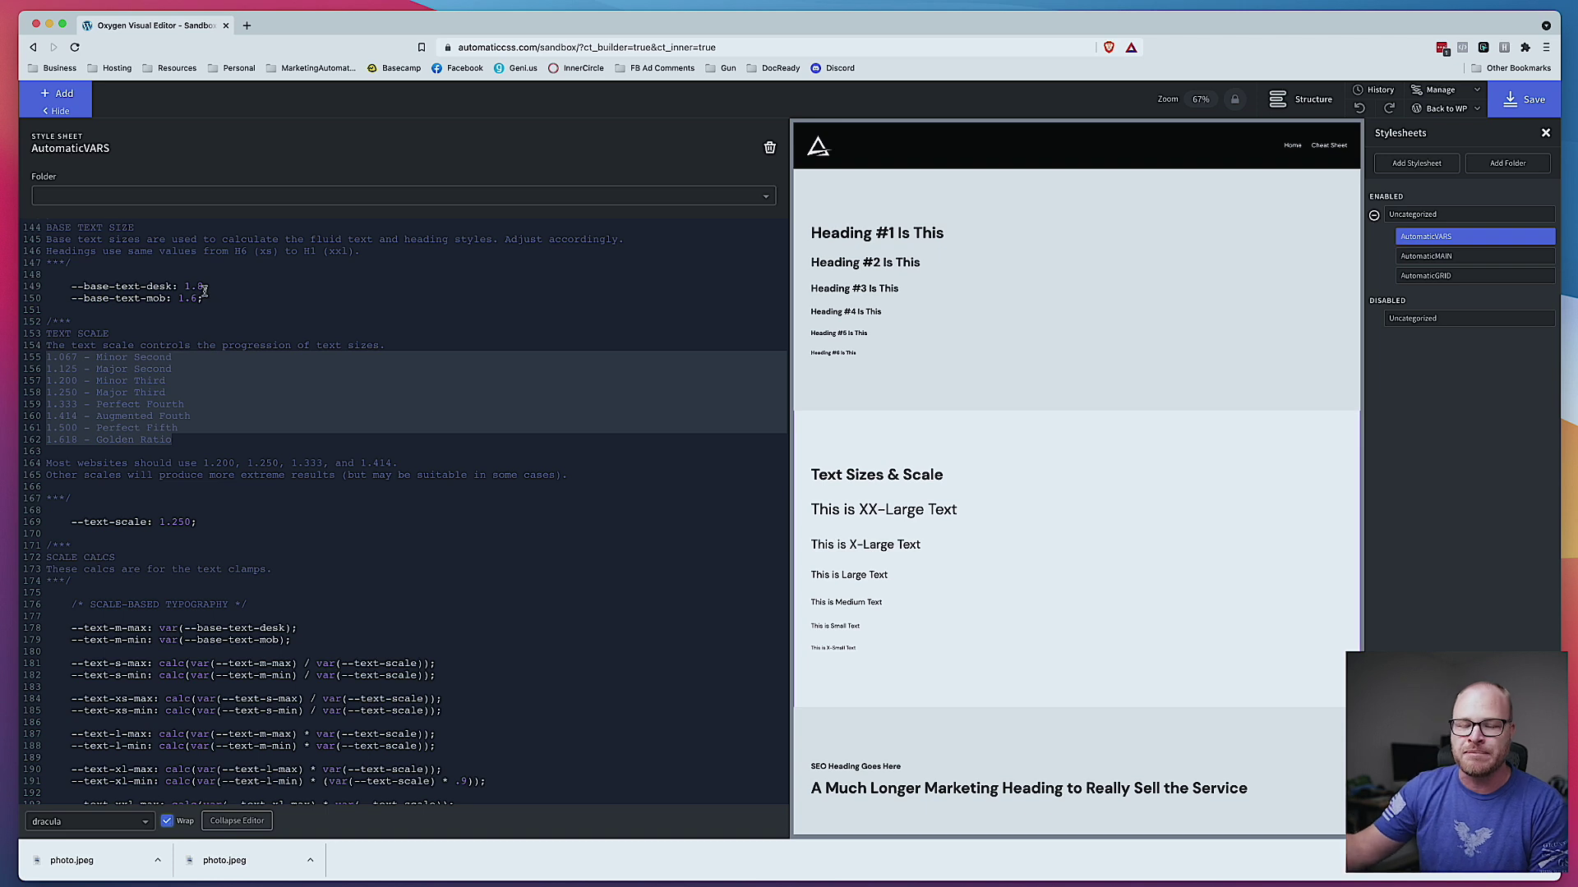
drag(202, 440, 35, 348)
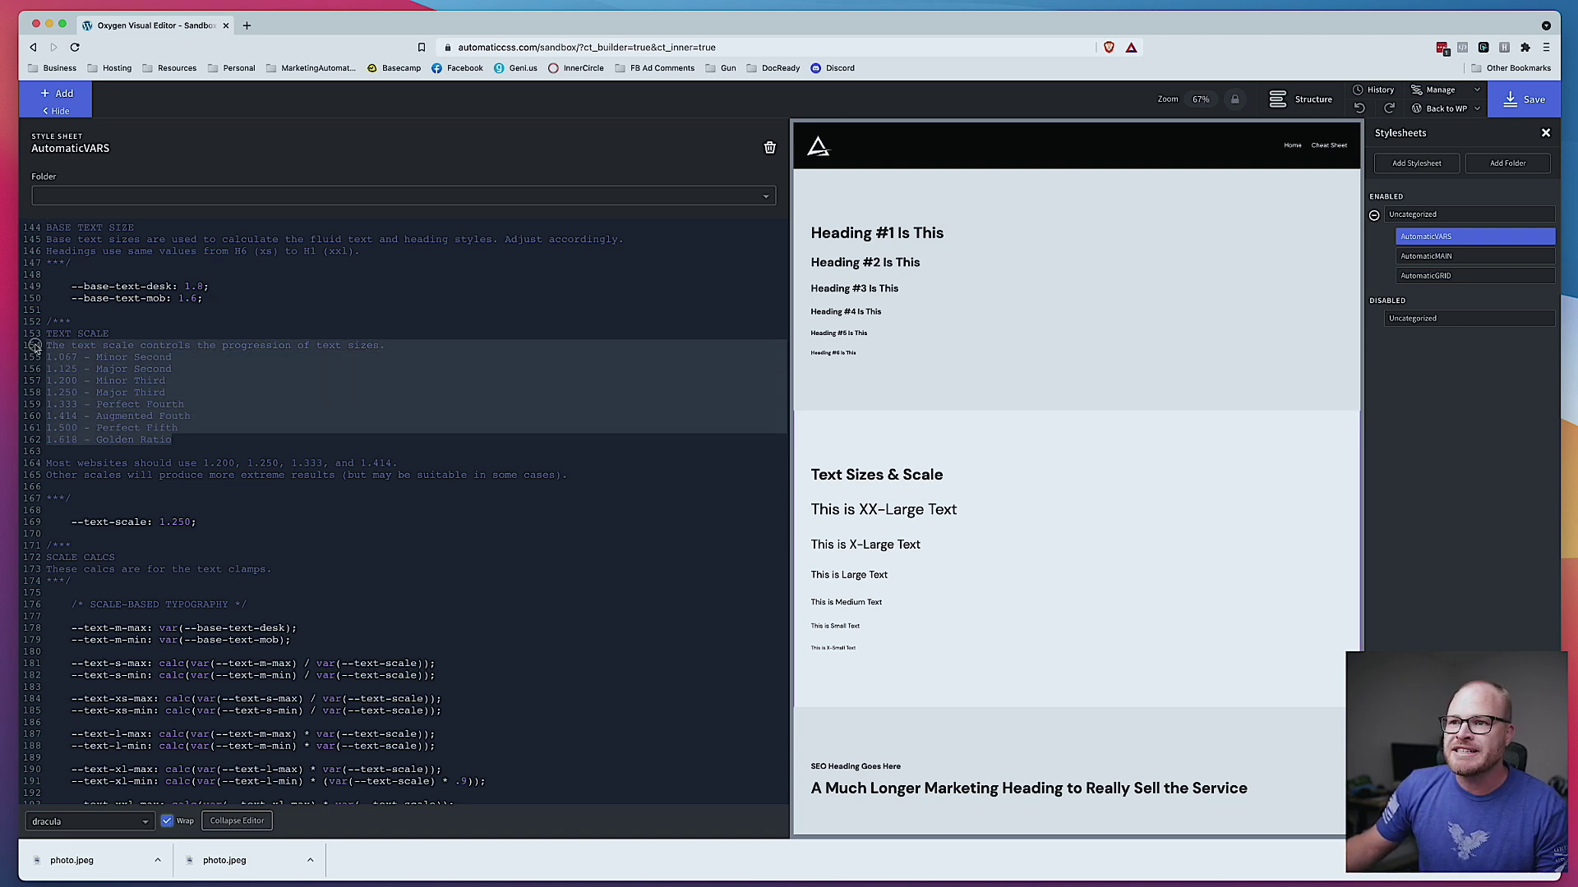
click(127, 419)
drag(71, 522, 222, 523)
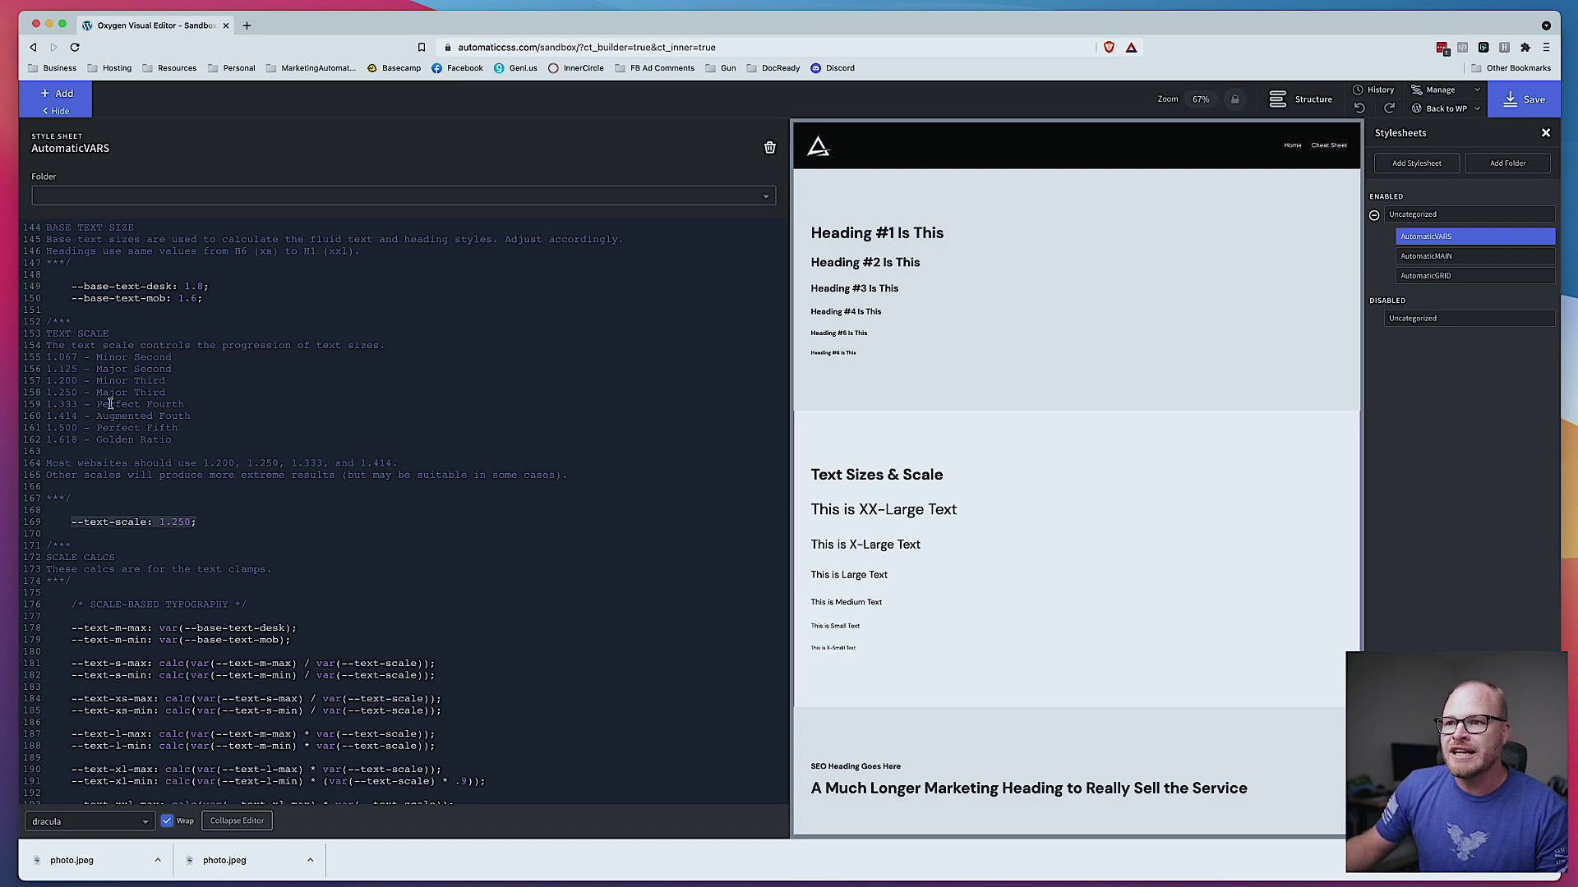
- Change --text-scale through 1.333 and 1.500 to 1.618, then close the code editor
click(187, 523)
key(BackSpace)
key(BackSpace)
key(BackSpace)
text(333)
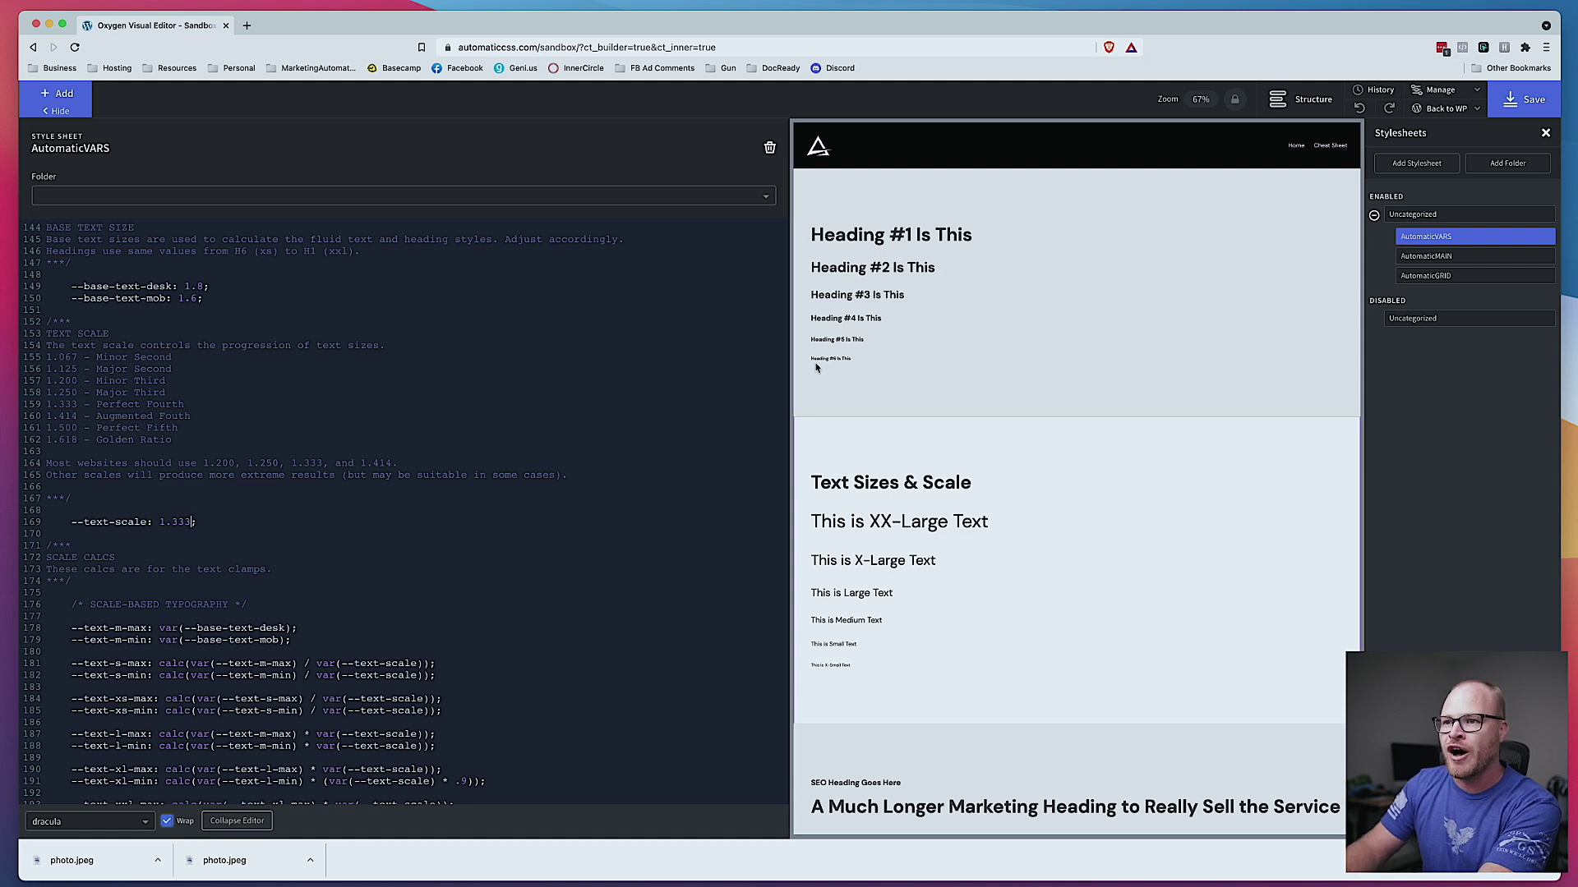
key(BackSpace)
key(BackSpace)
key(BackSpace)
text(500)
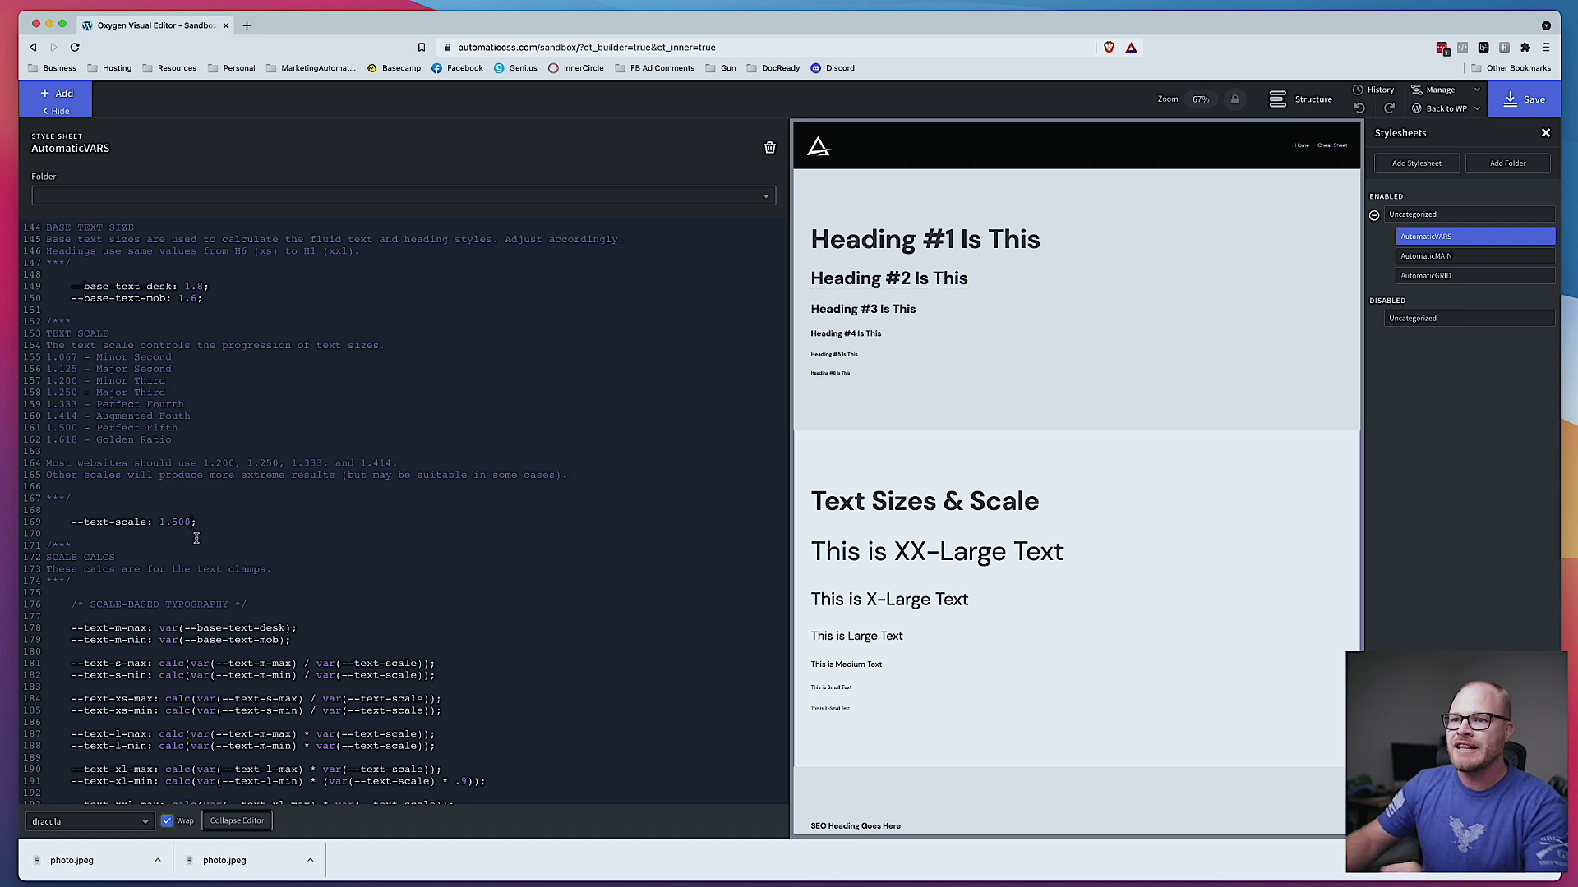
key(BackSpace)
key(BackSpace)
key(BackSpace)
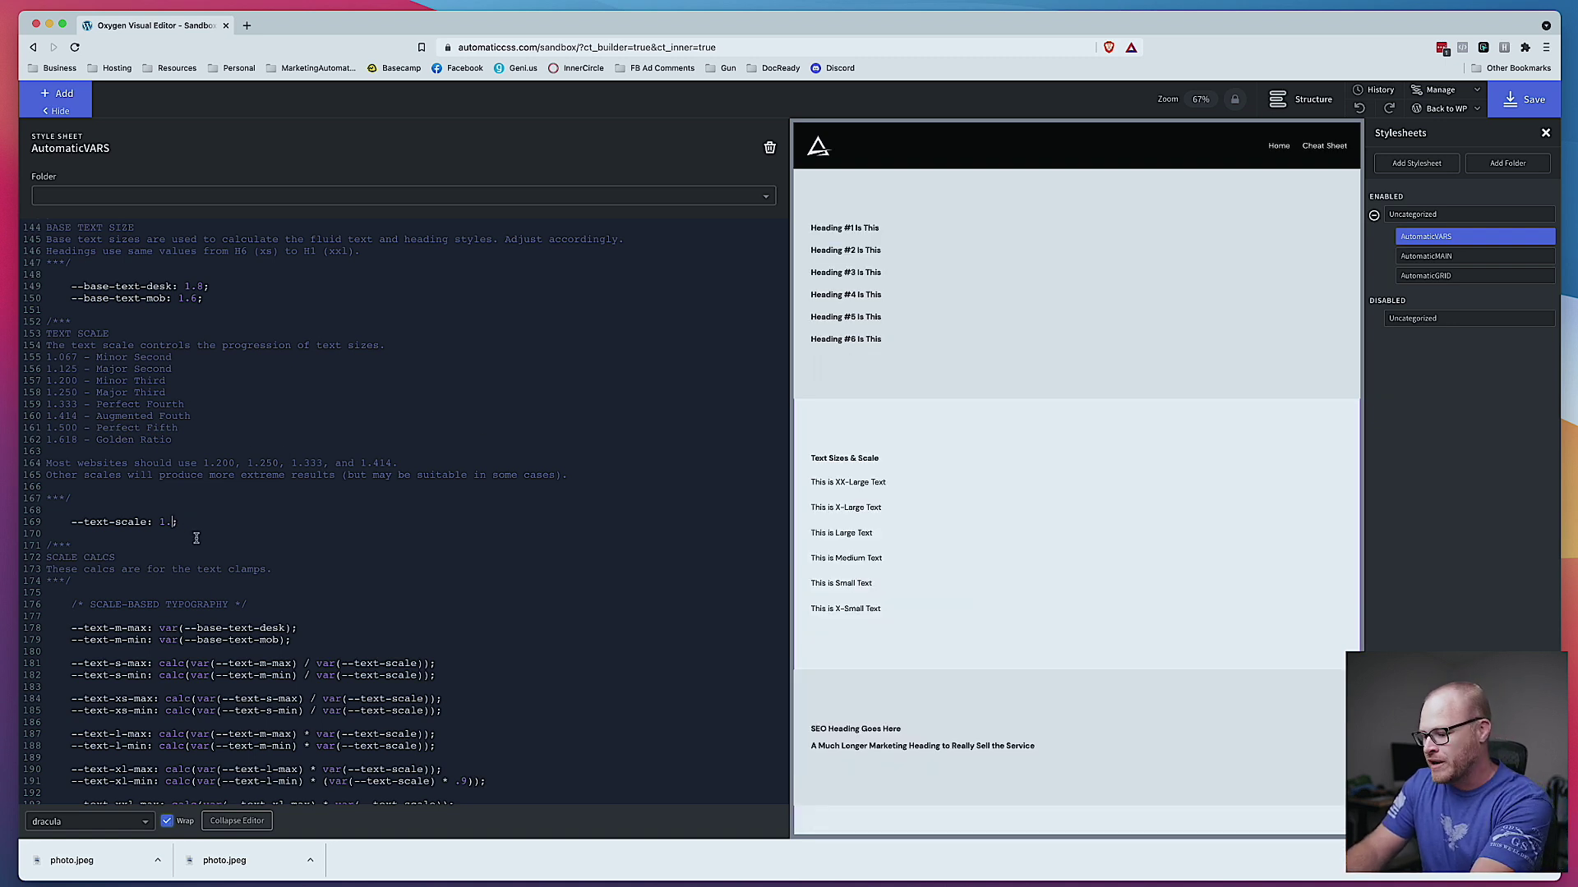
text(618)
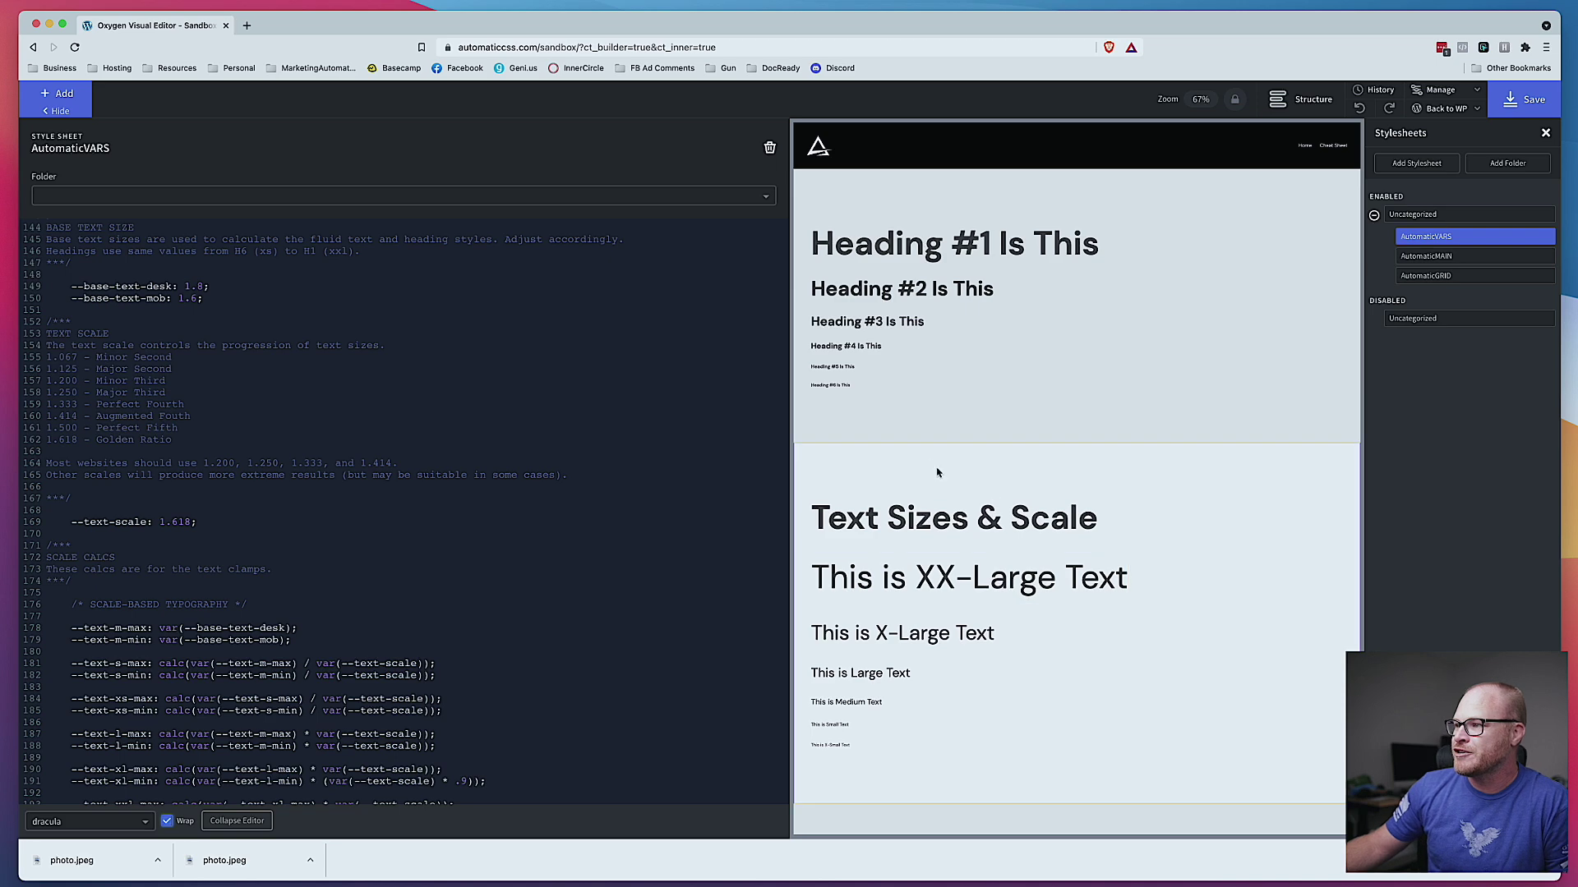
click(1176, 342)
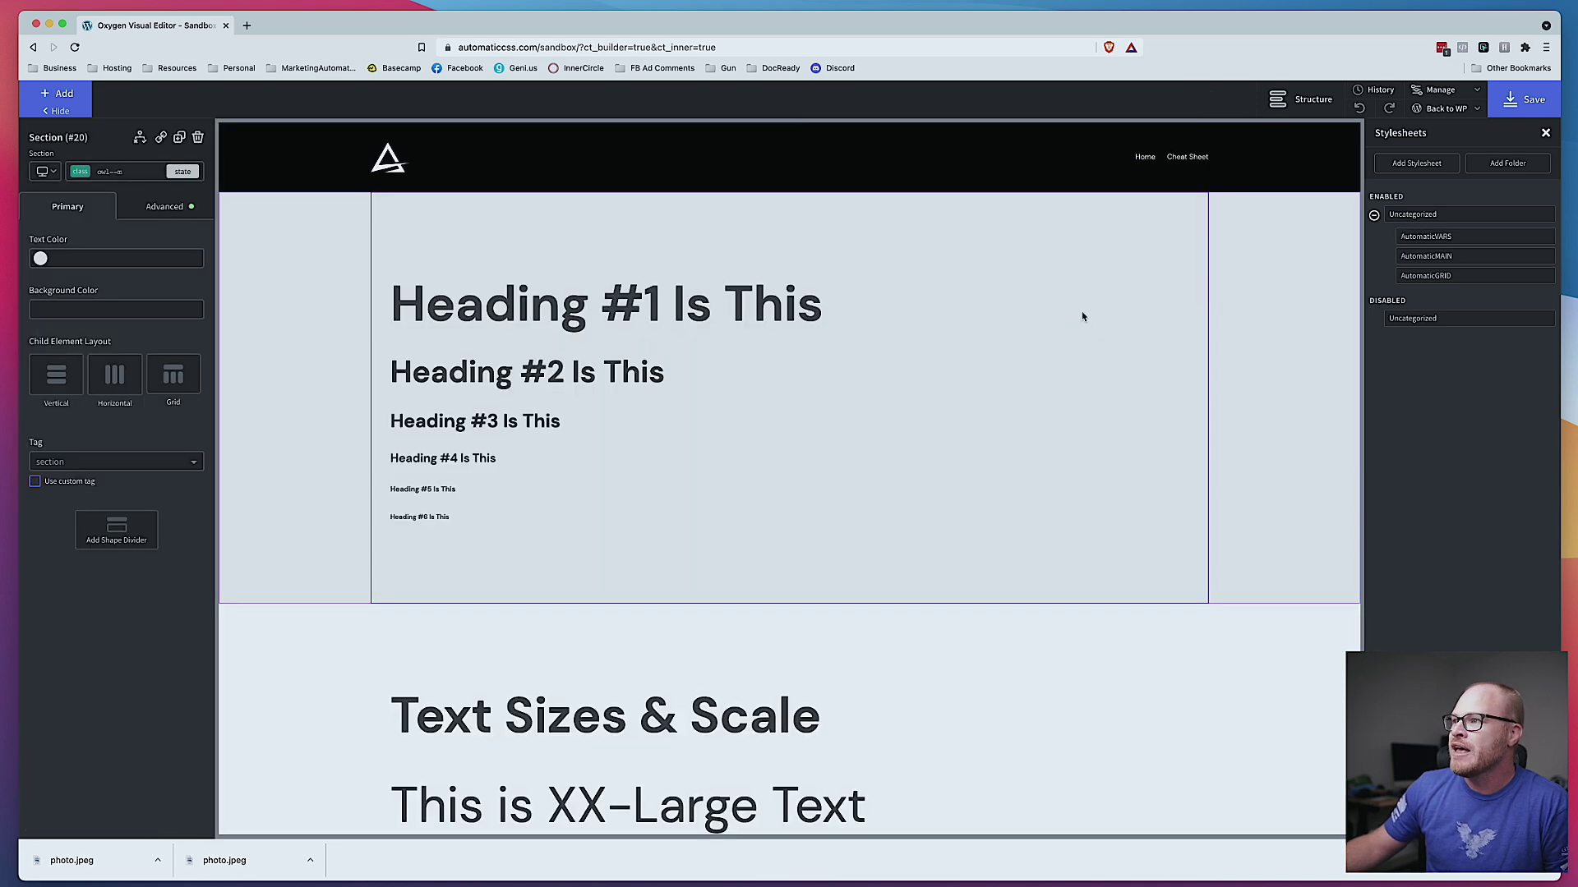
- Review Headings #1 to #6 on the canvas and open the device preview width list
scroll(652, 433, down, 5)
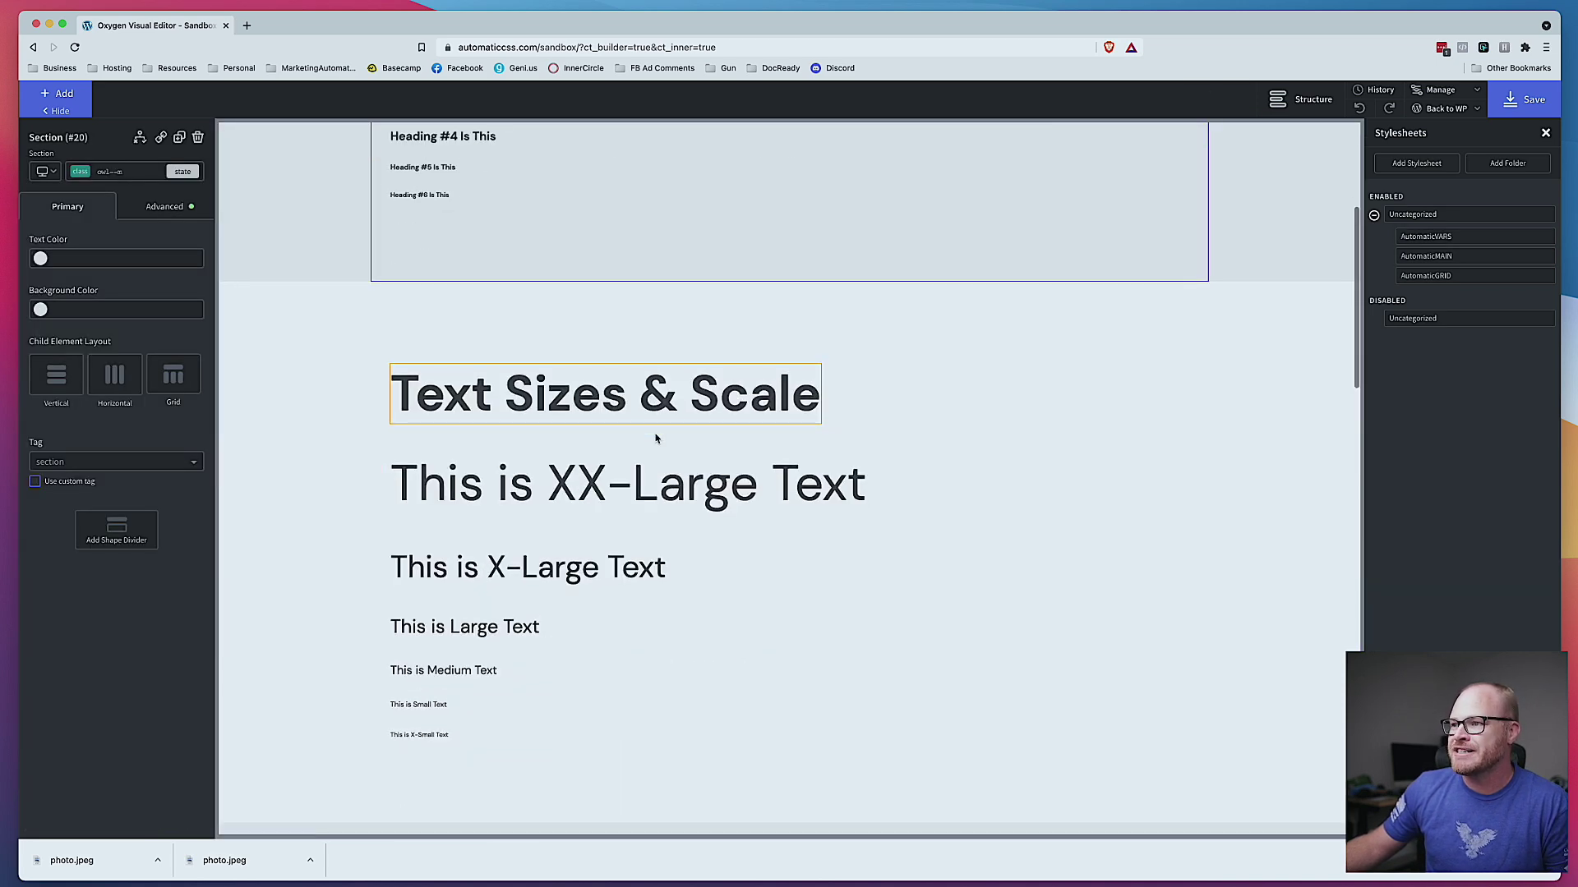
scroll(656, 437, up, 4)
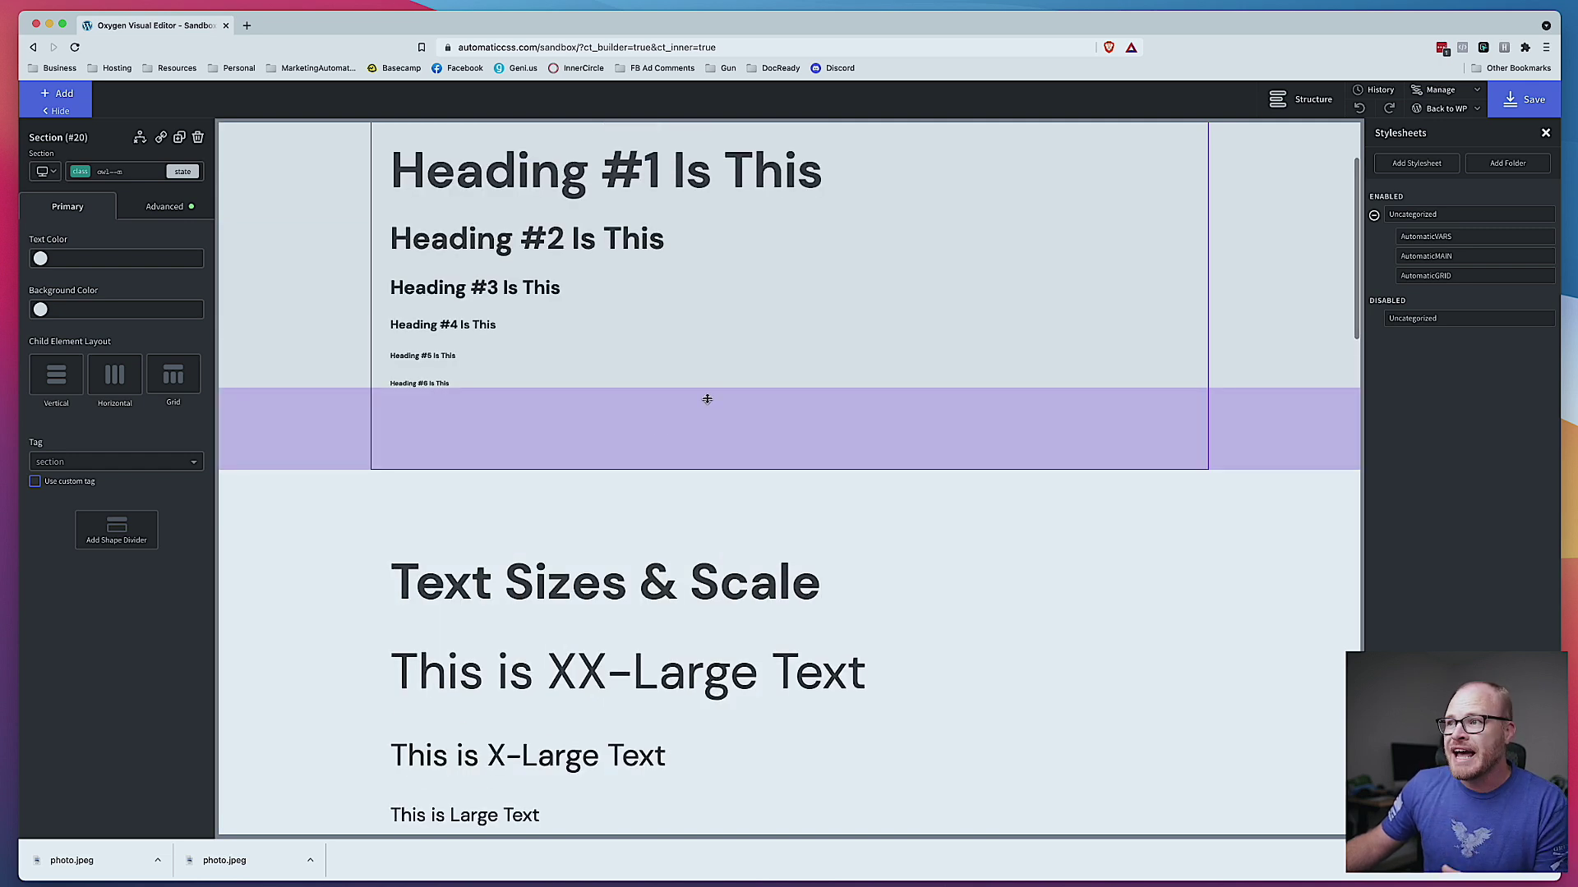
scroll(706, 399, up, 1)
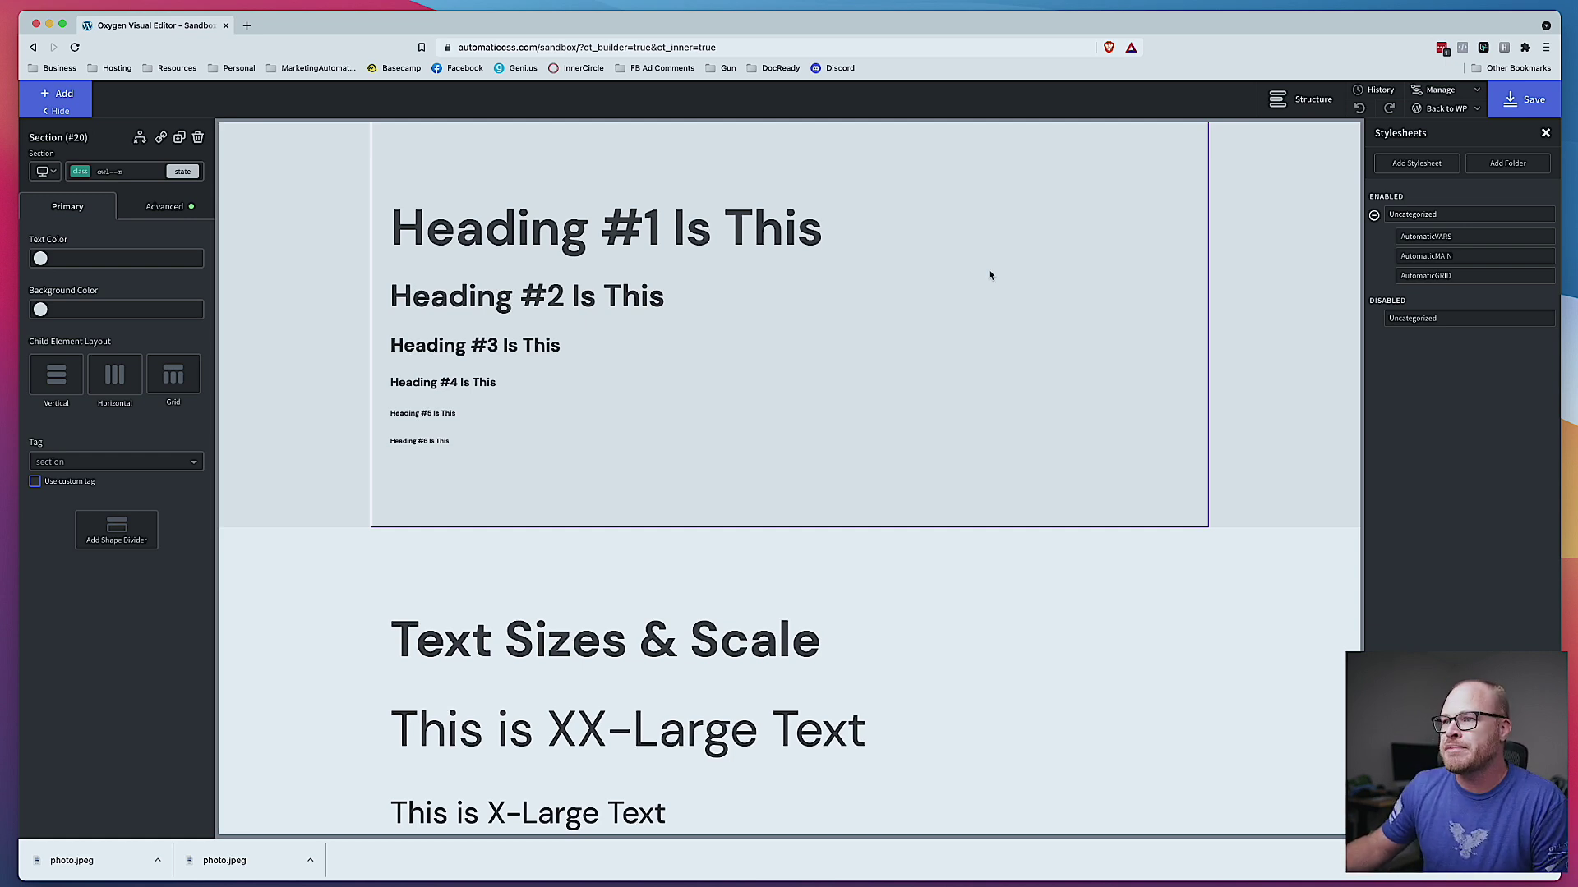
click(44, 171)
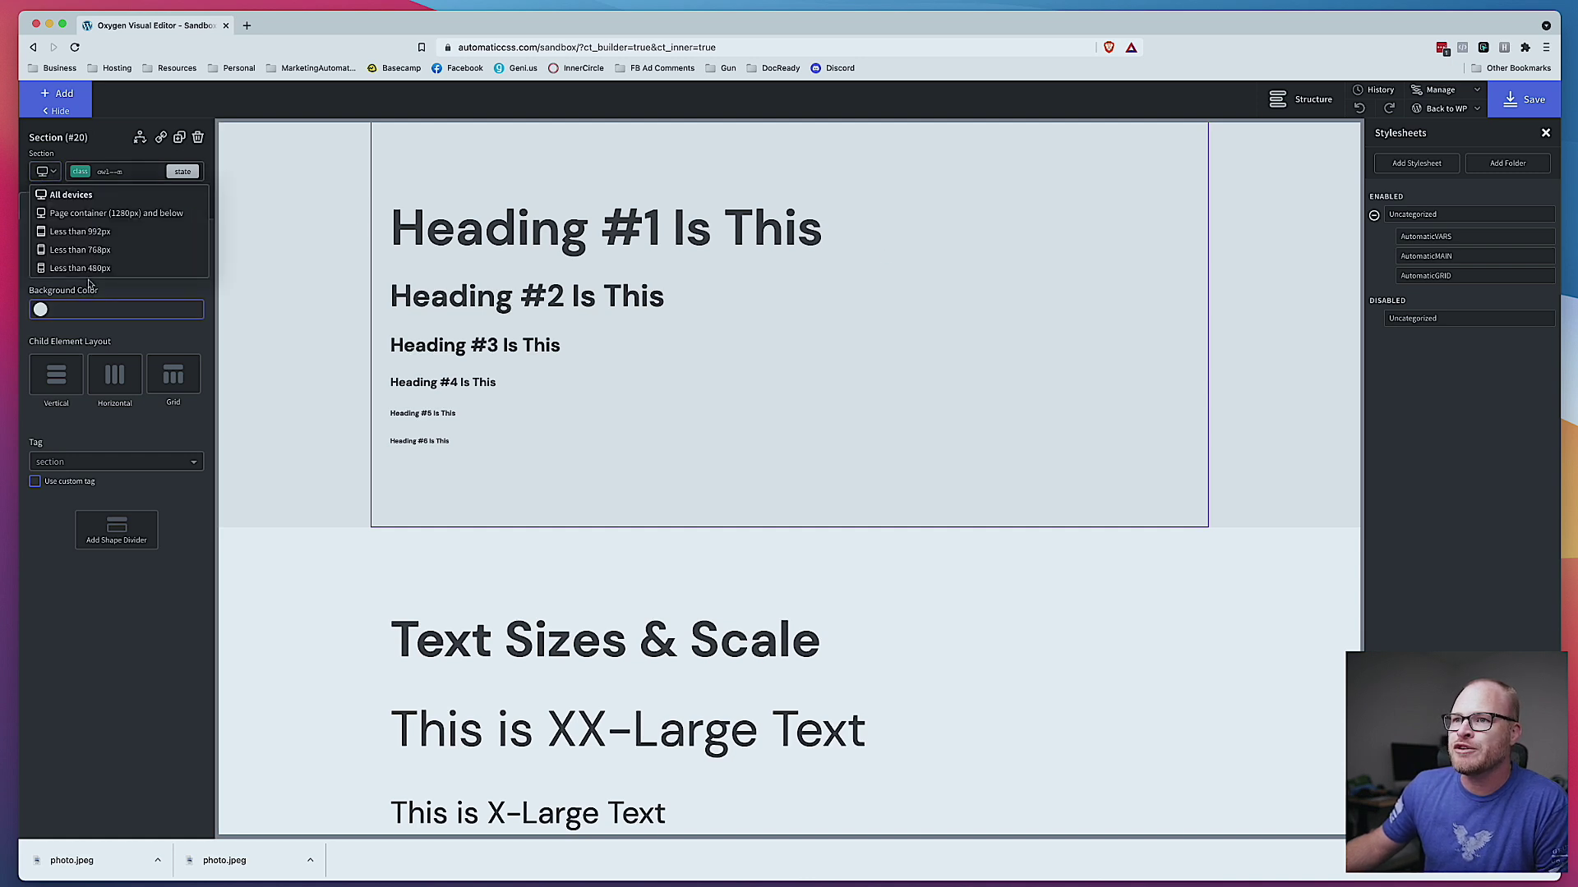
- Preview the page at less than 480px, then return to the full-width preview
click(91, 269)
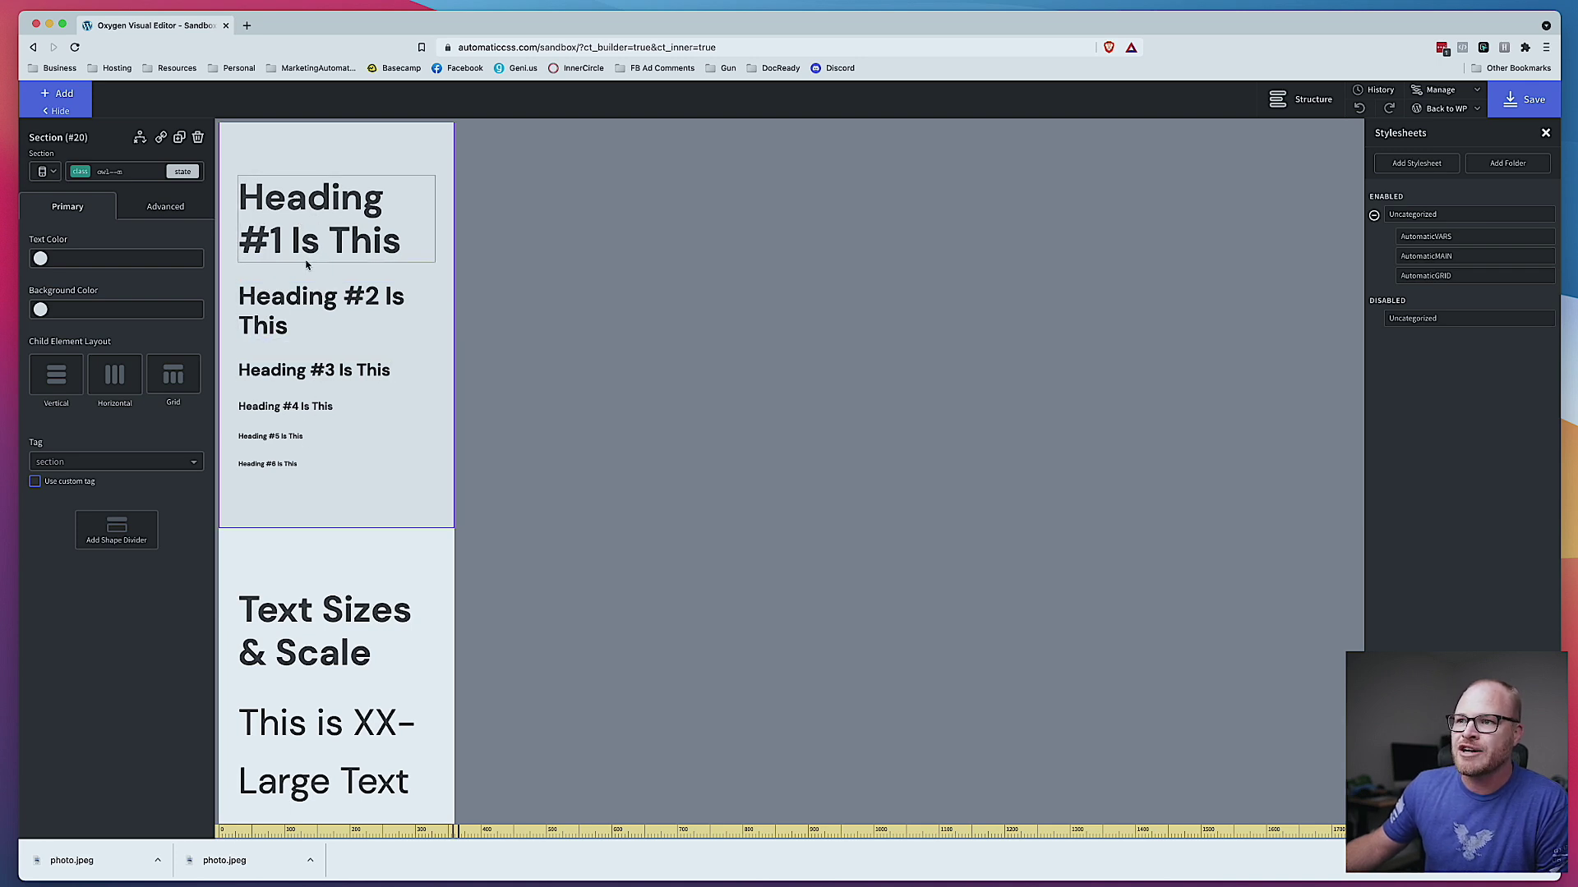
click(53, 175)
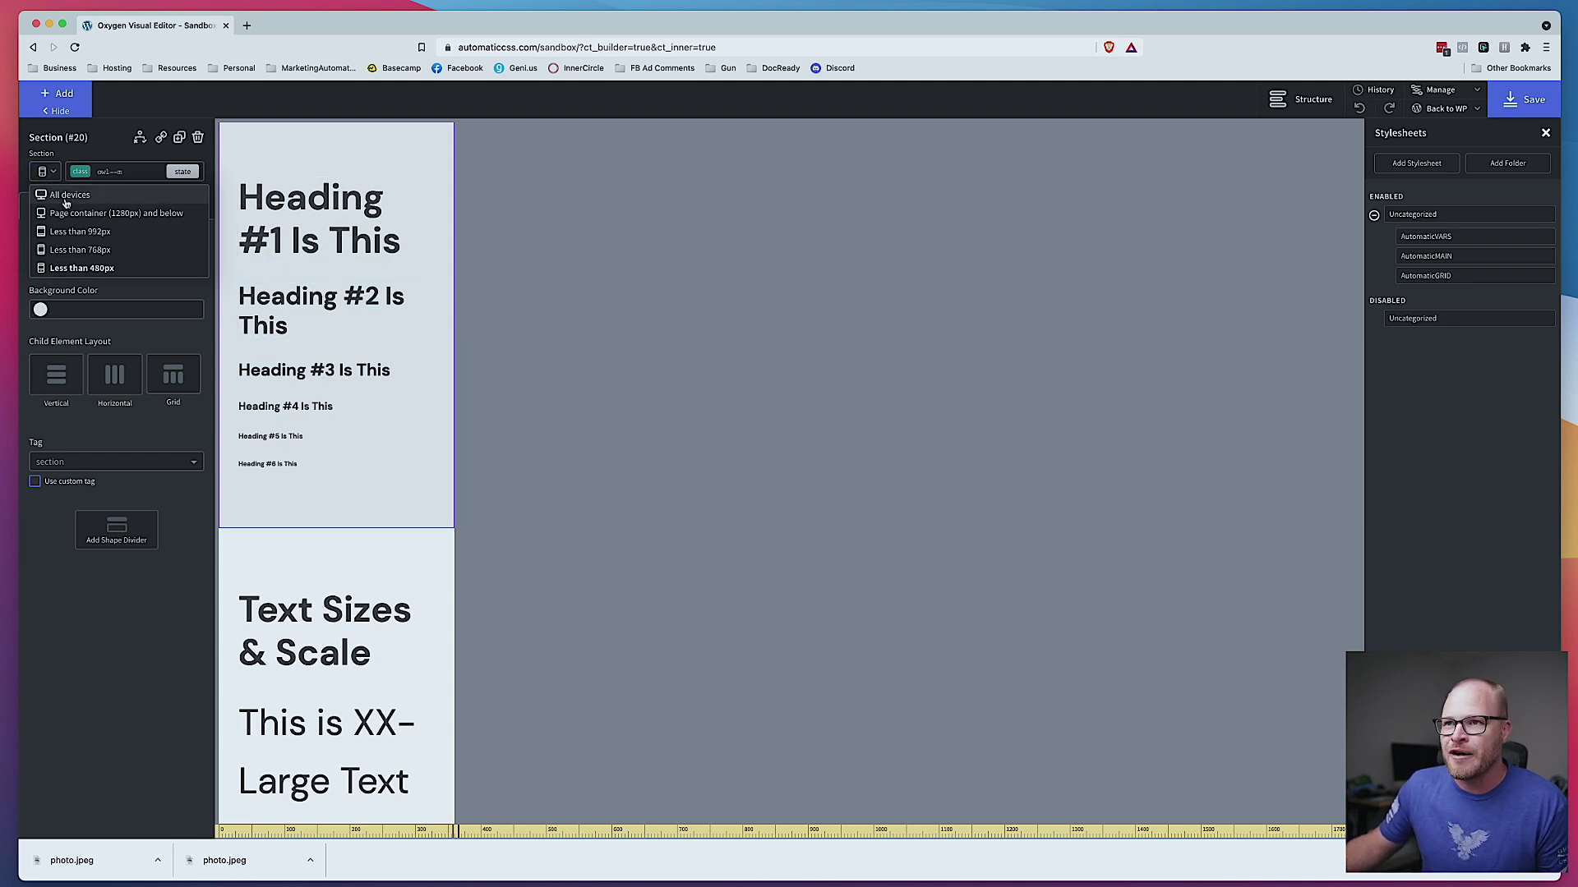
click(1429, 237)
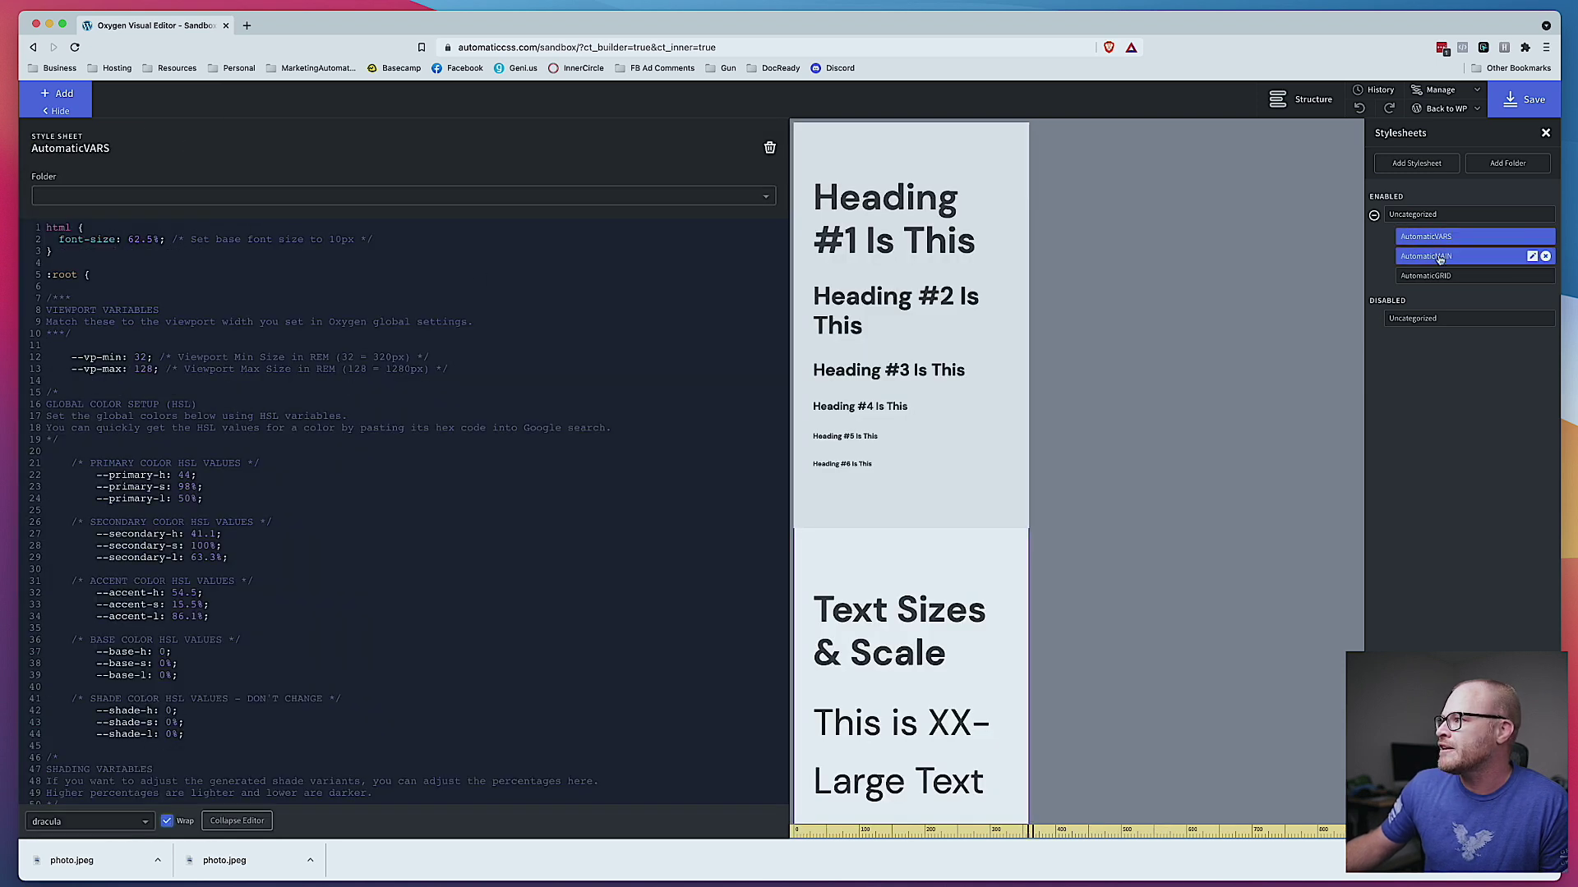
click(1023, 141)
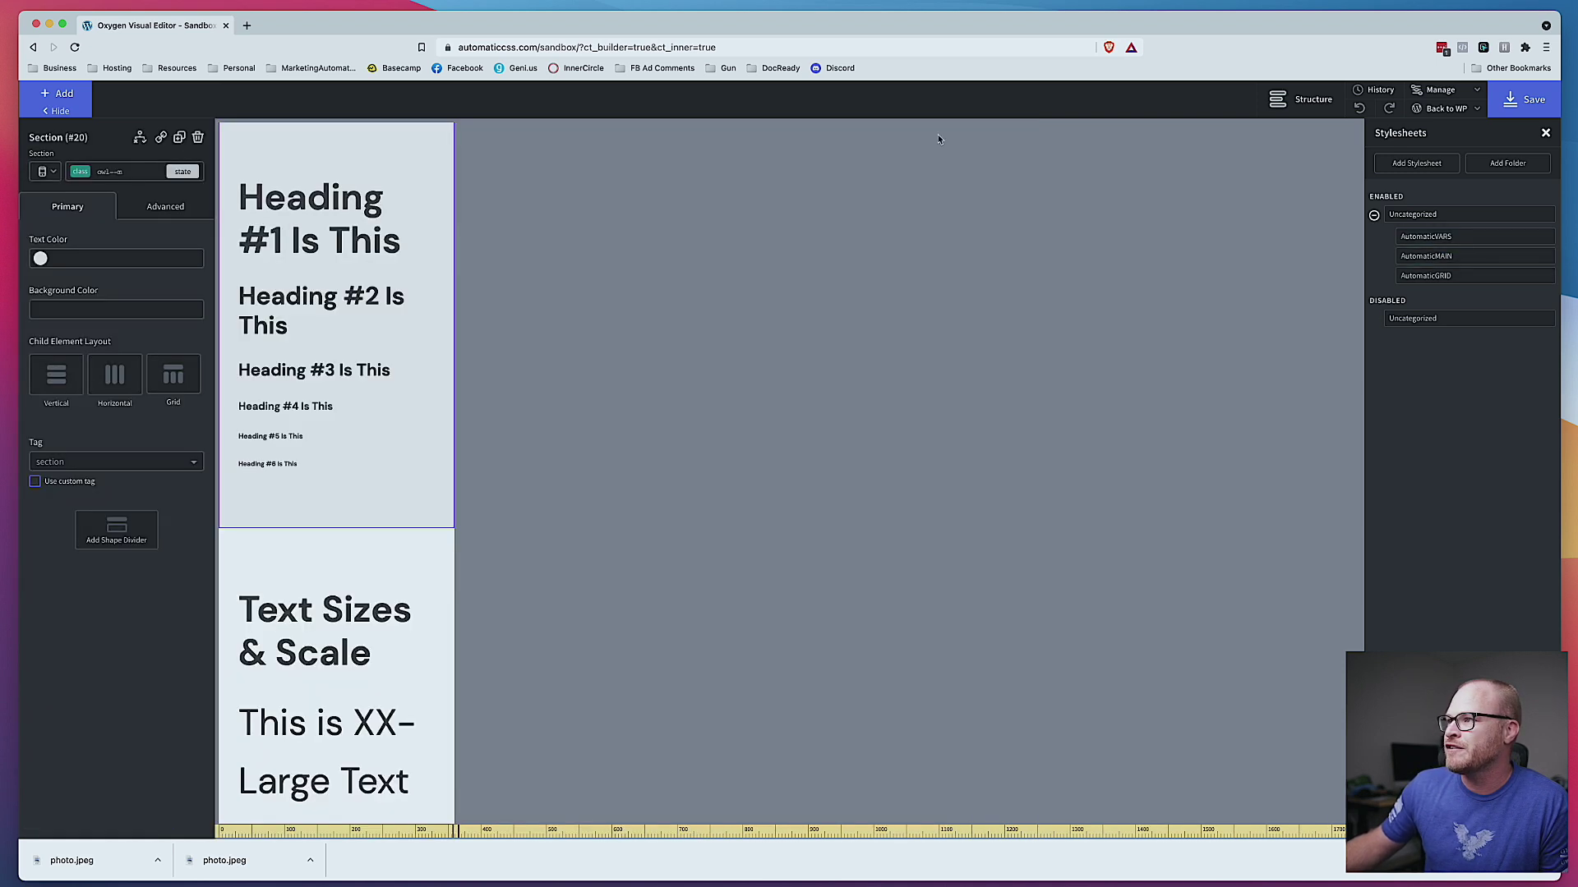
click(44, 172)
click(56, 195)
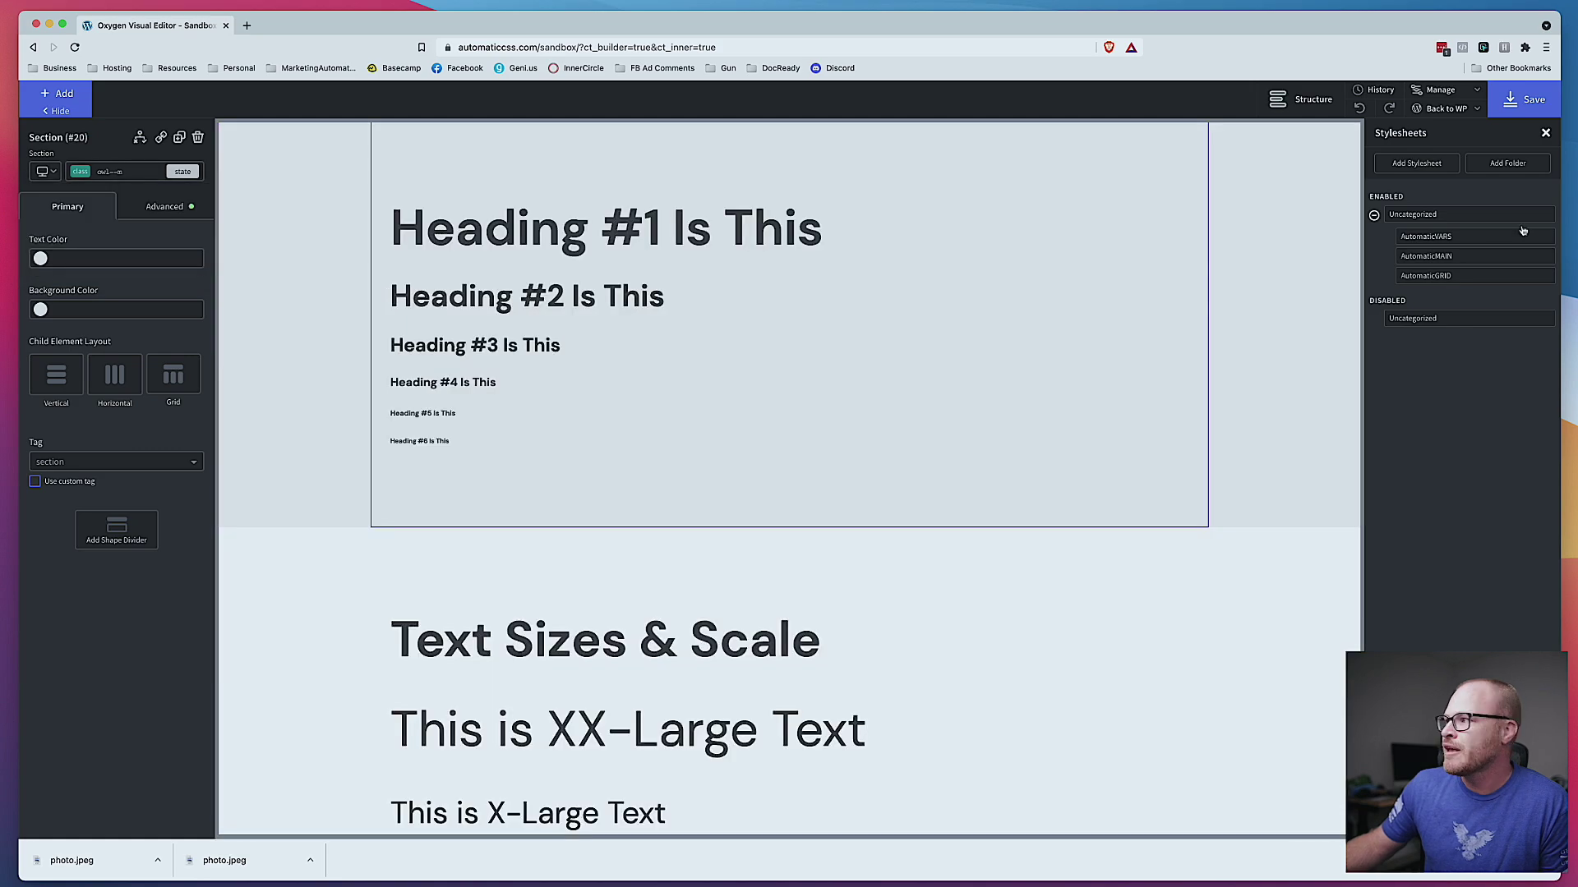
- Change --text-scale in AutomaticVARS from 1.618 to 1.125 and return to the page
click(1453, 239)
scroll(266, 437, down, 10)
scroll(265, 437, down, 19)
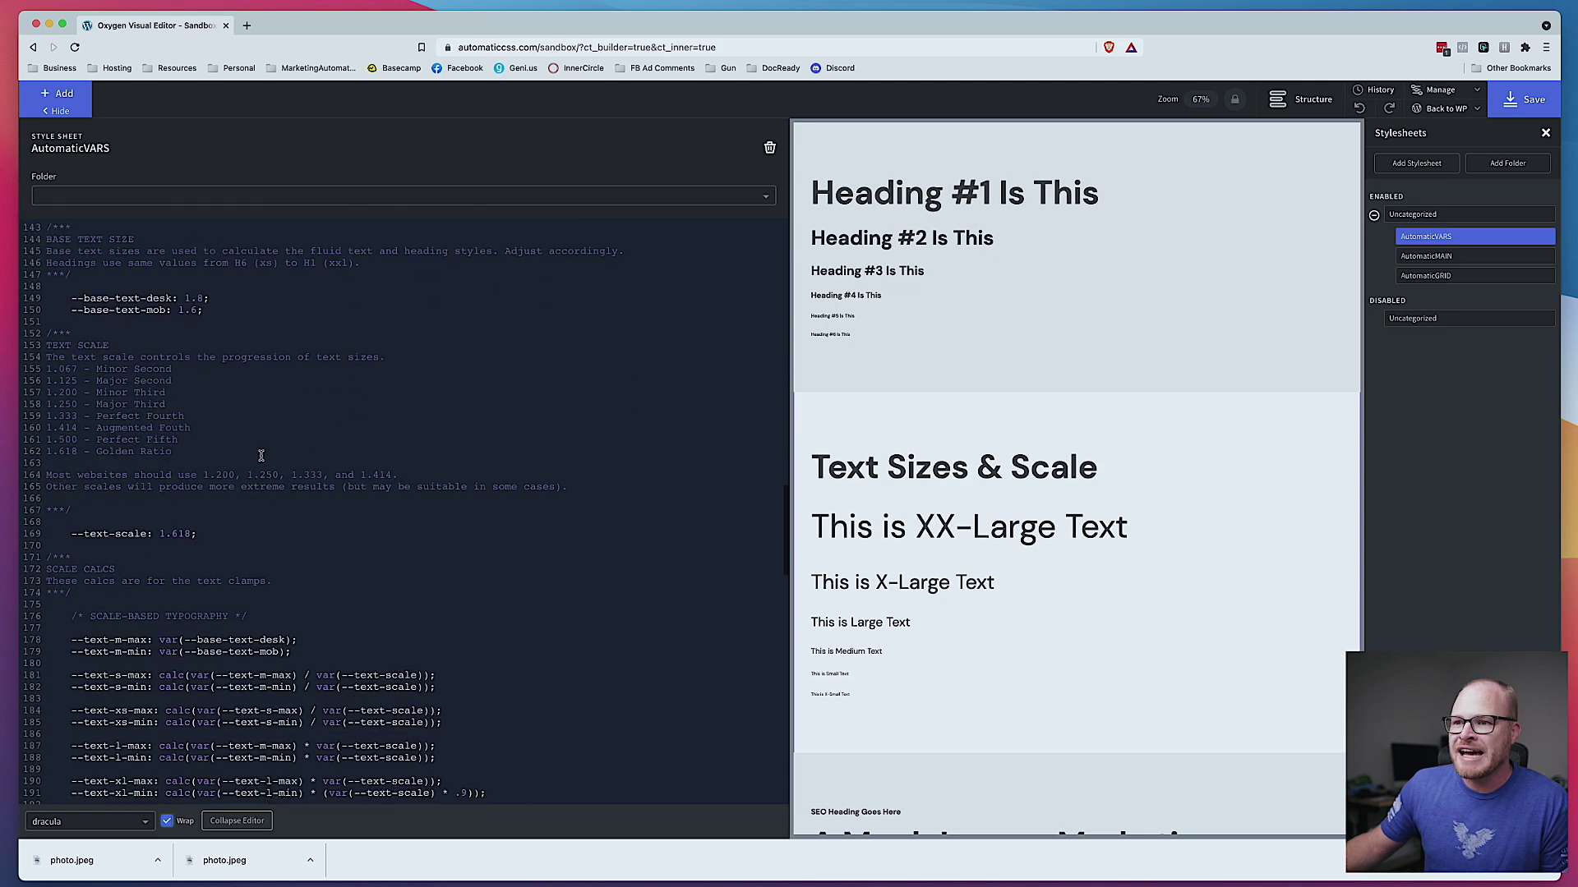
double_click(181, 507)
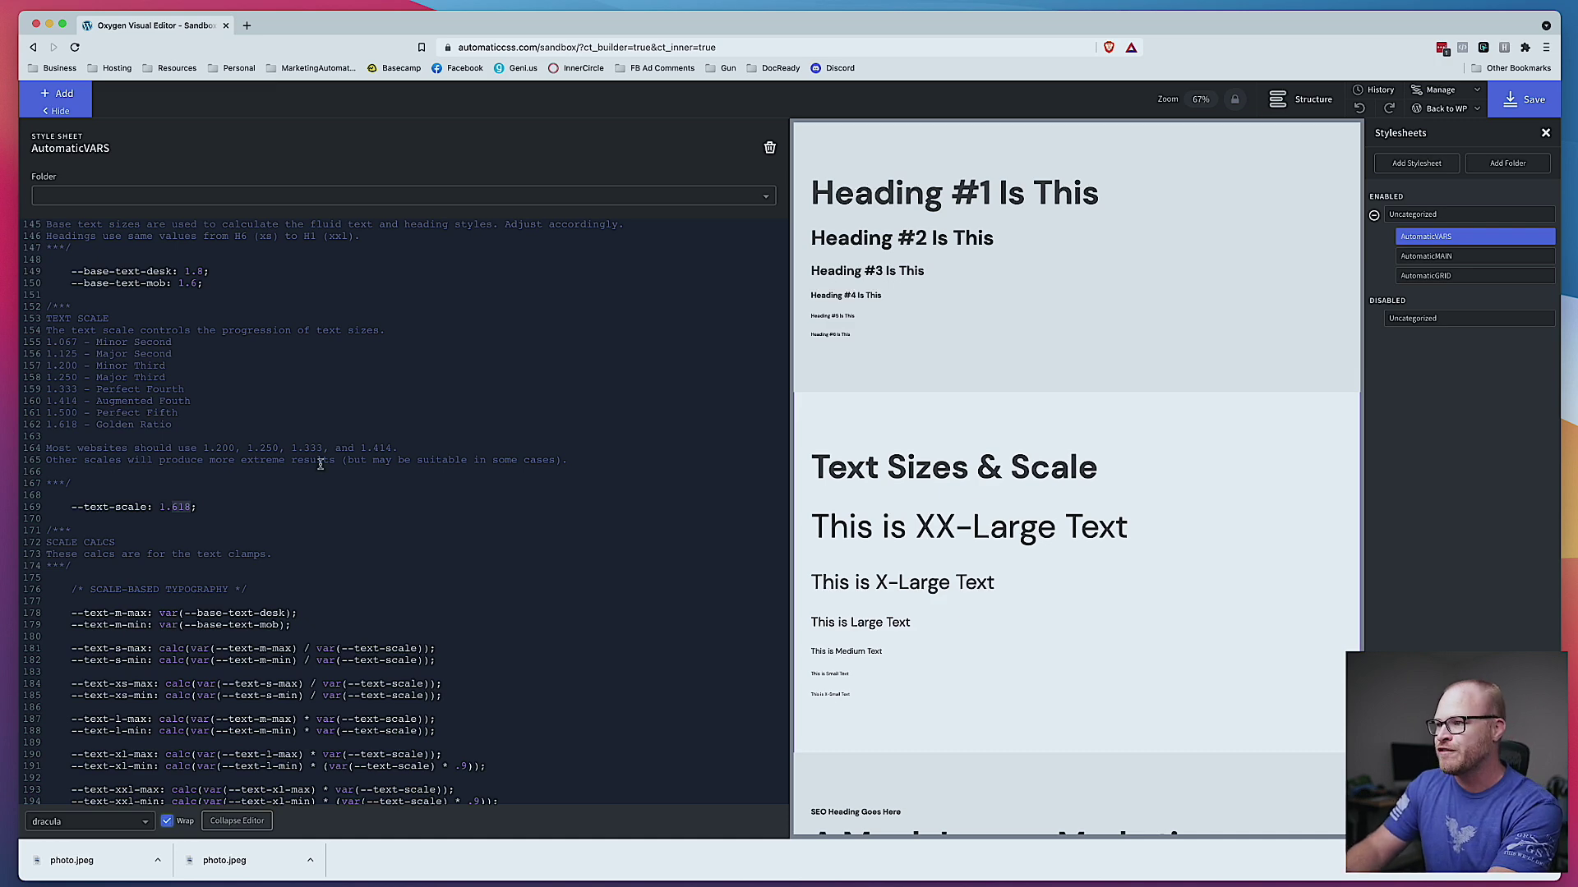
text(2)
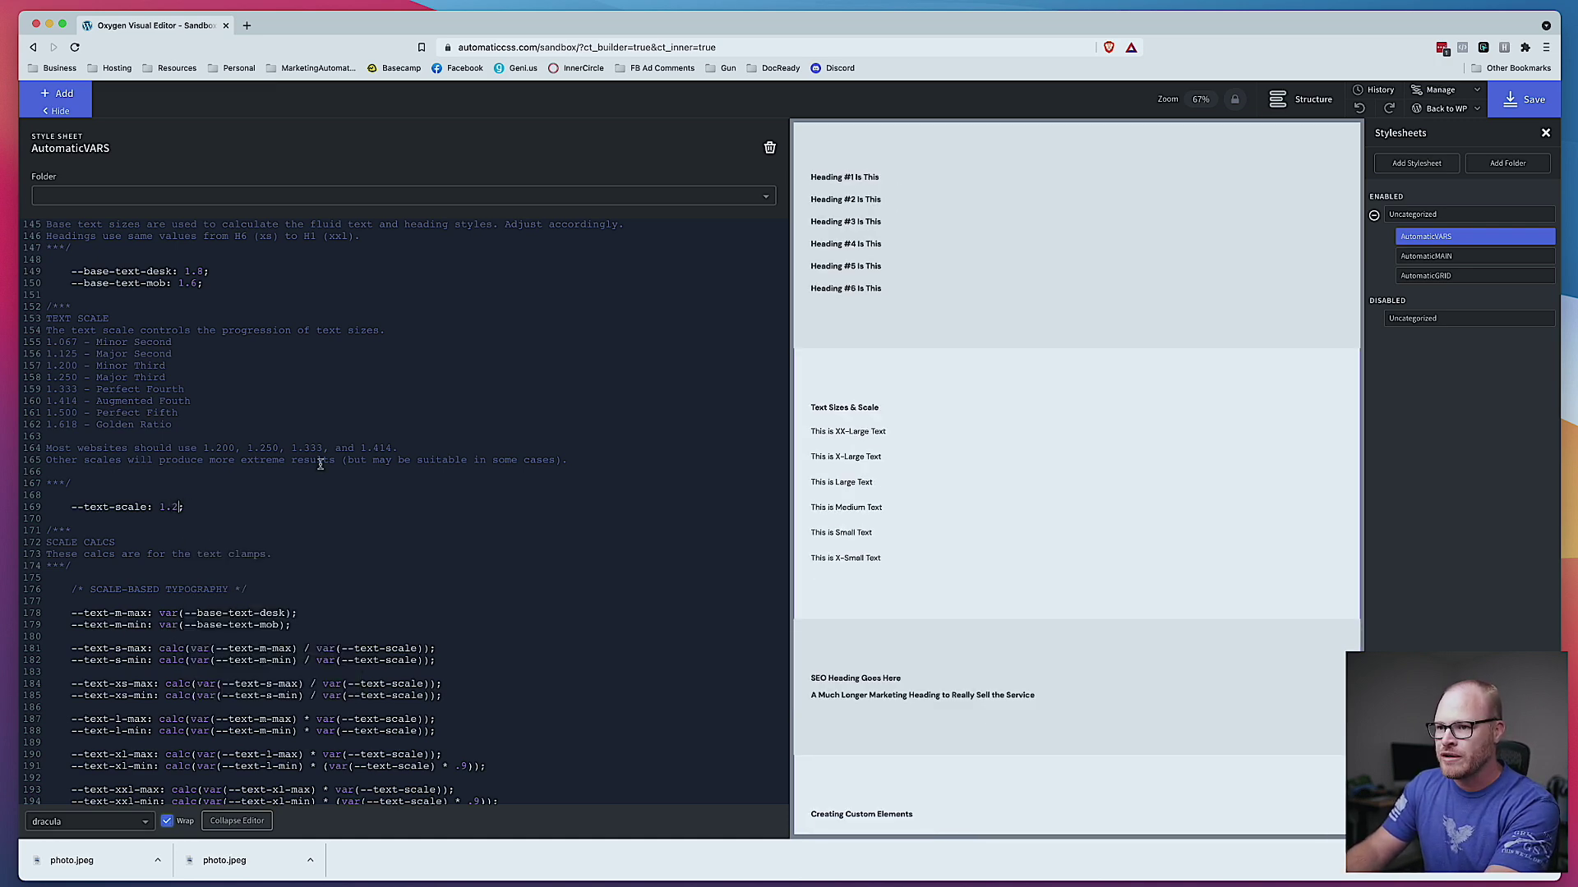
key(BackSpace)
text(125)
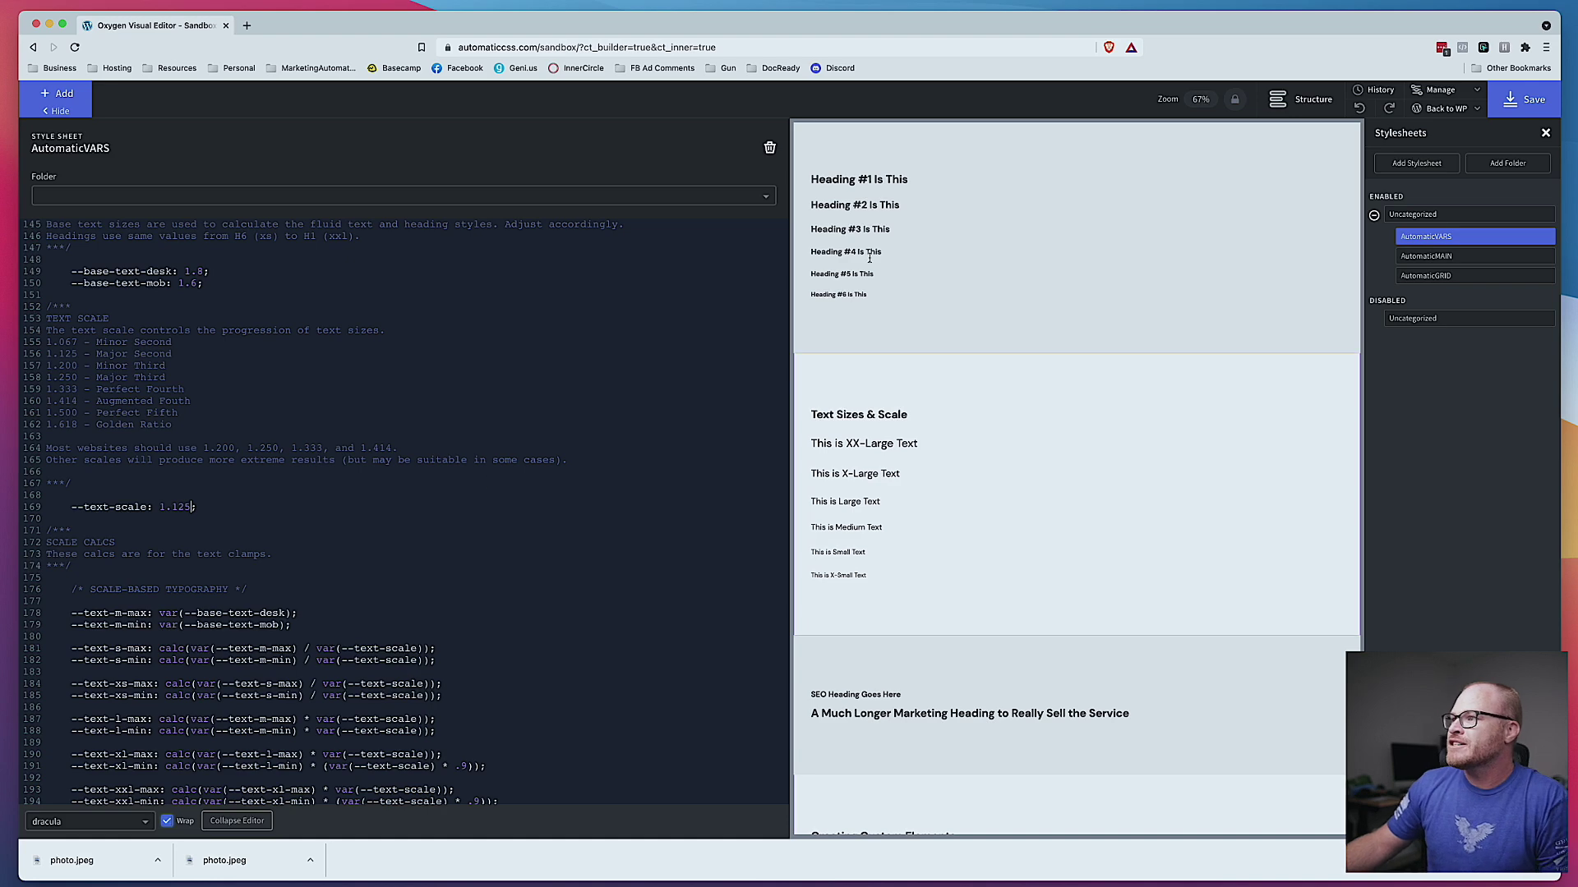
click(1018, 239)
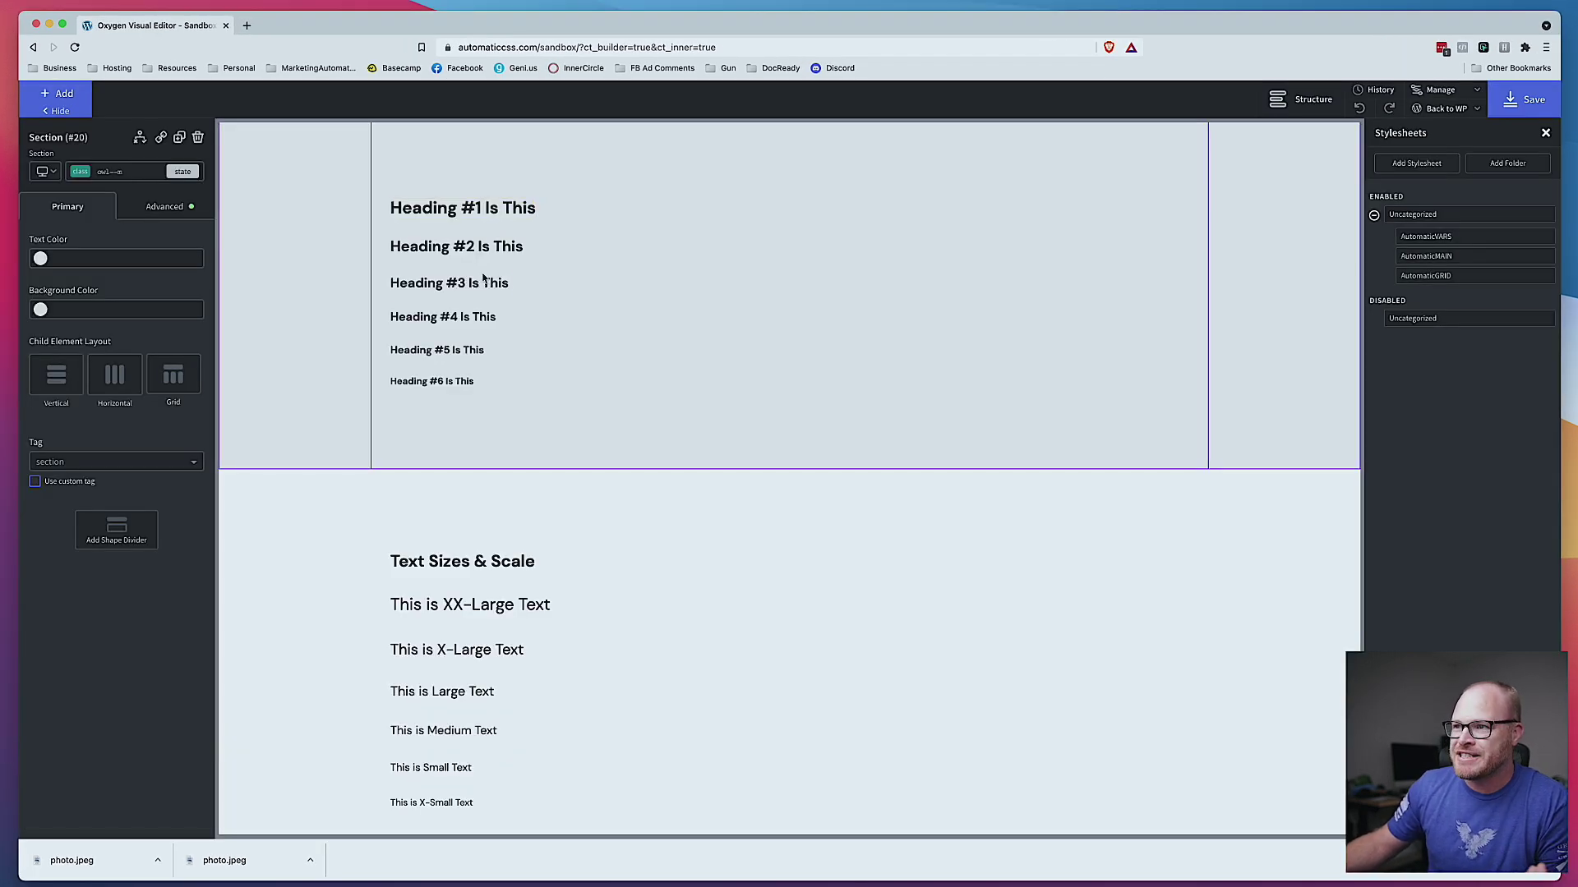
- Review the smaller text, then reopen AutomaticVARS with an enlarged code editor
scroll(955, 265, down, 1)
scroll(955, 266, down, 1)
click(1450, 236)
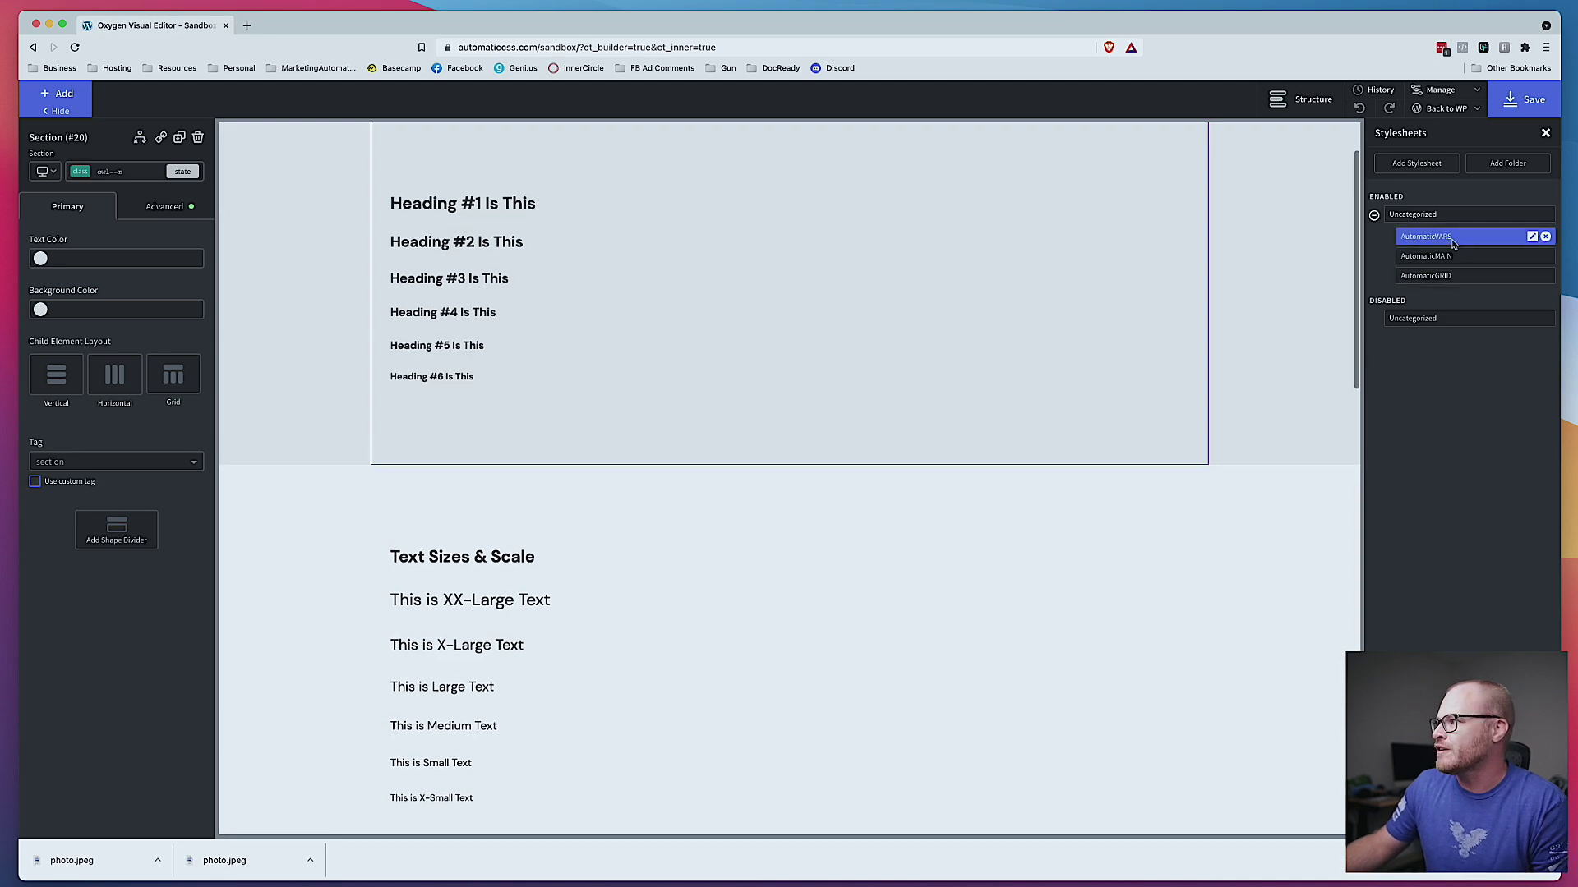
click(351, 458)
scroll(411, 441, down, 10)
scroll(413, 443, down, 17)
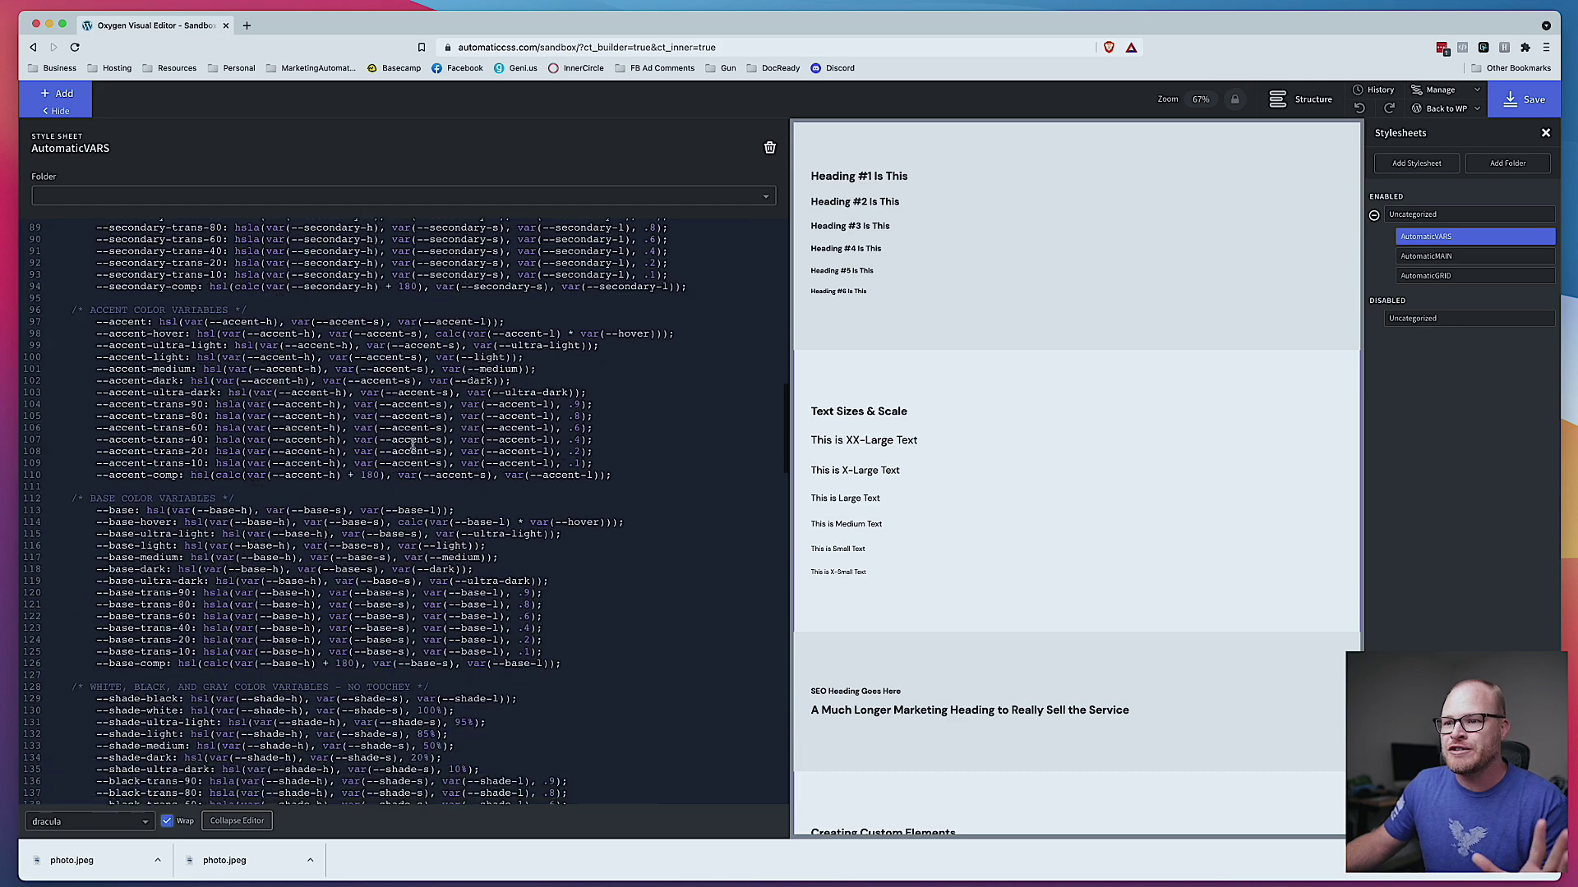
scroll(412, 444, down, 4)
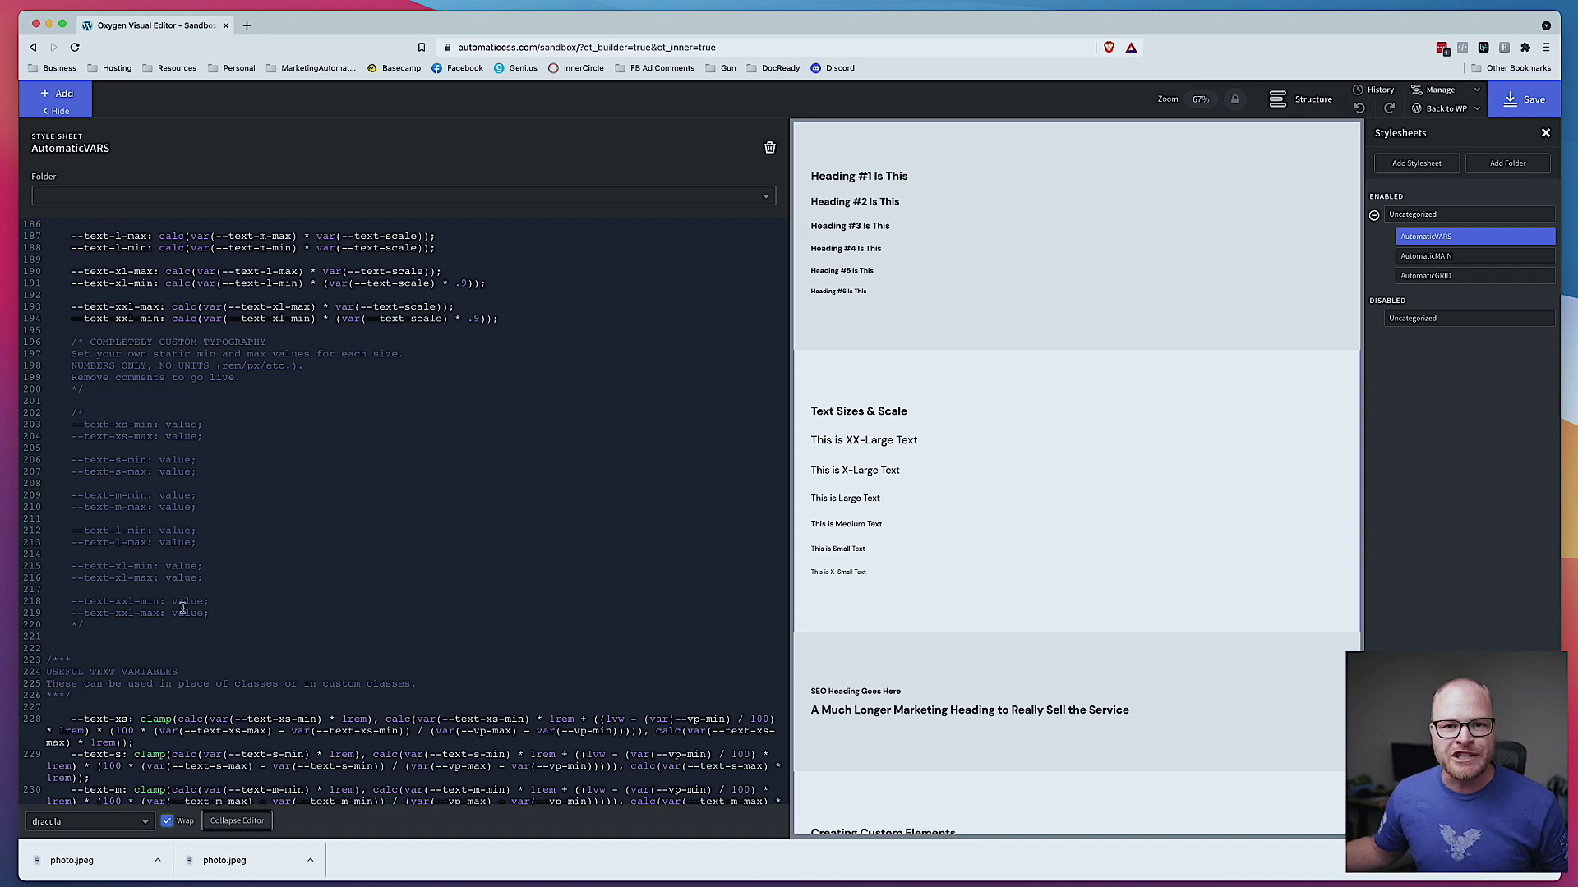
click(184, 436)
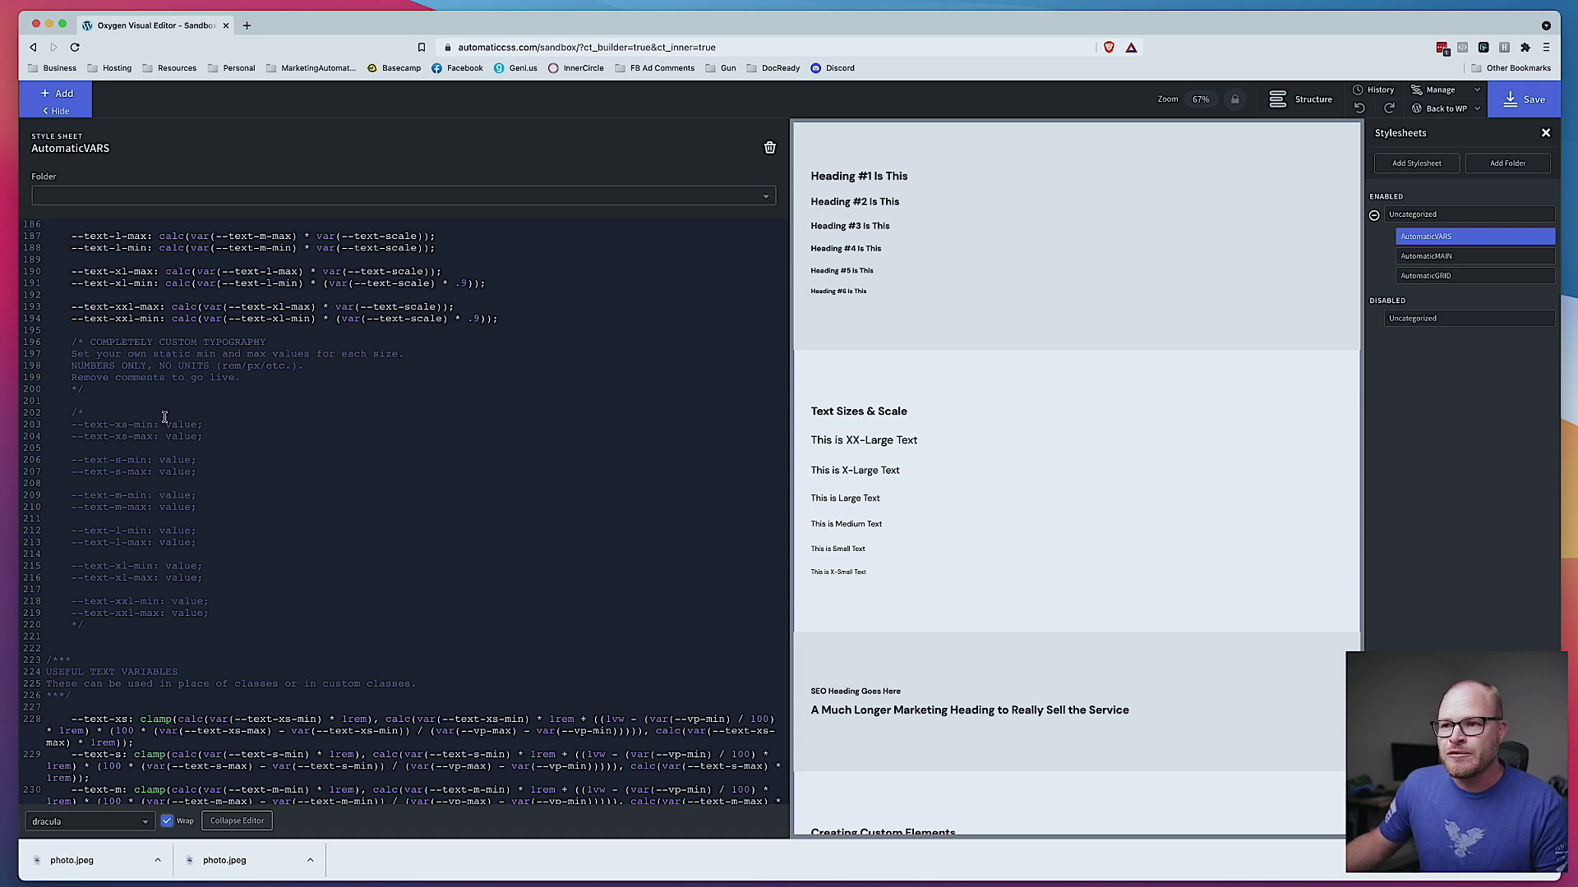
double_click(191, 427)
text(8)
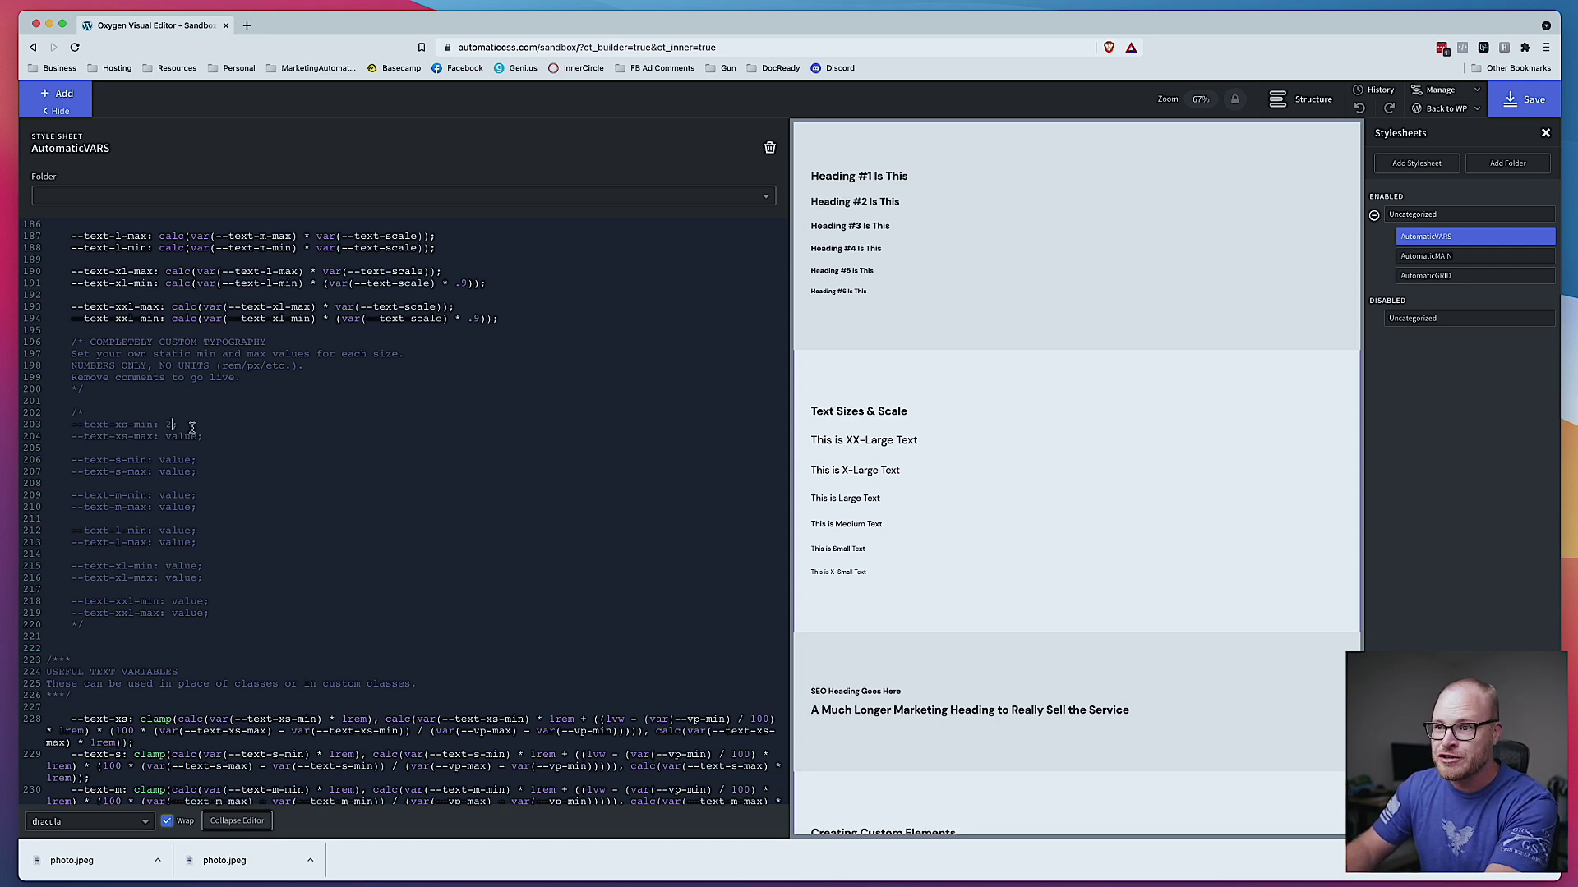
key(super+z)
key(super+z)
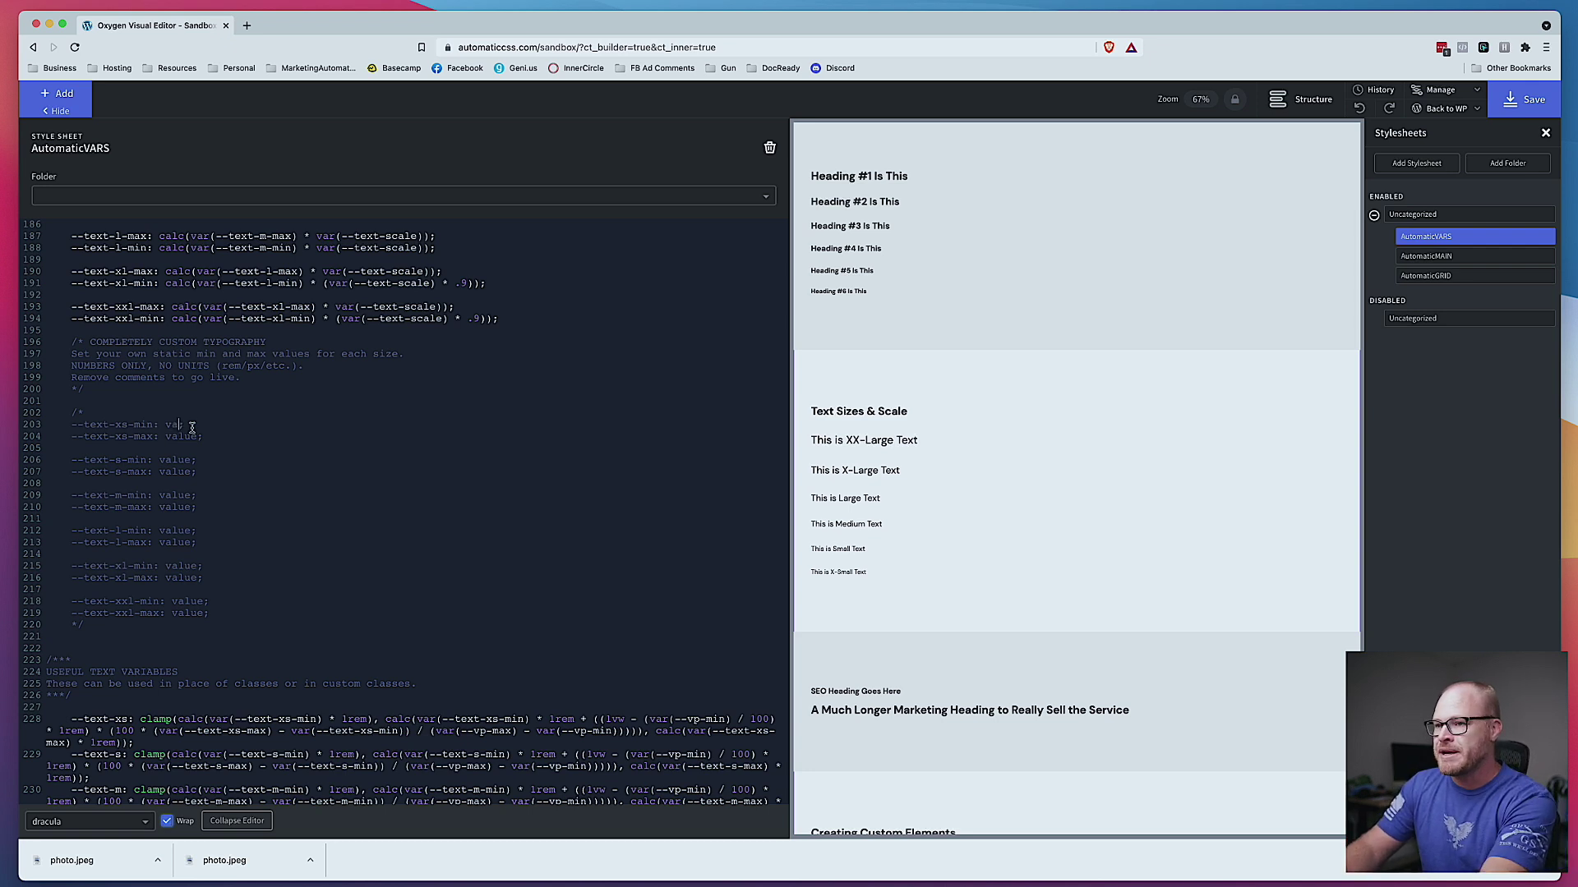
drag(83, 412, 59, 412)
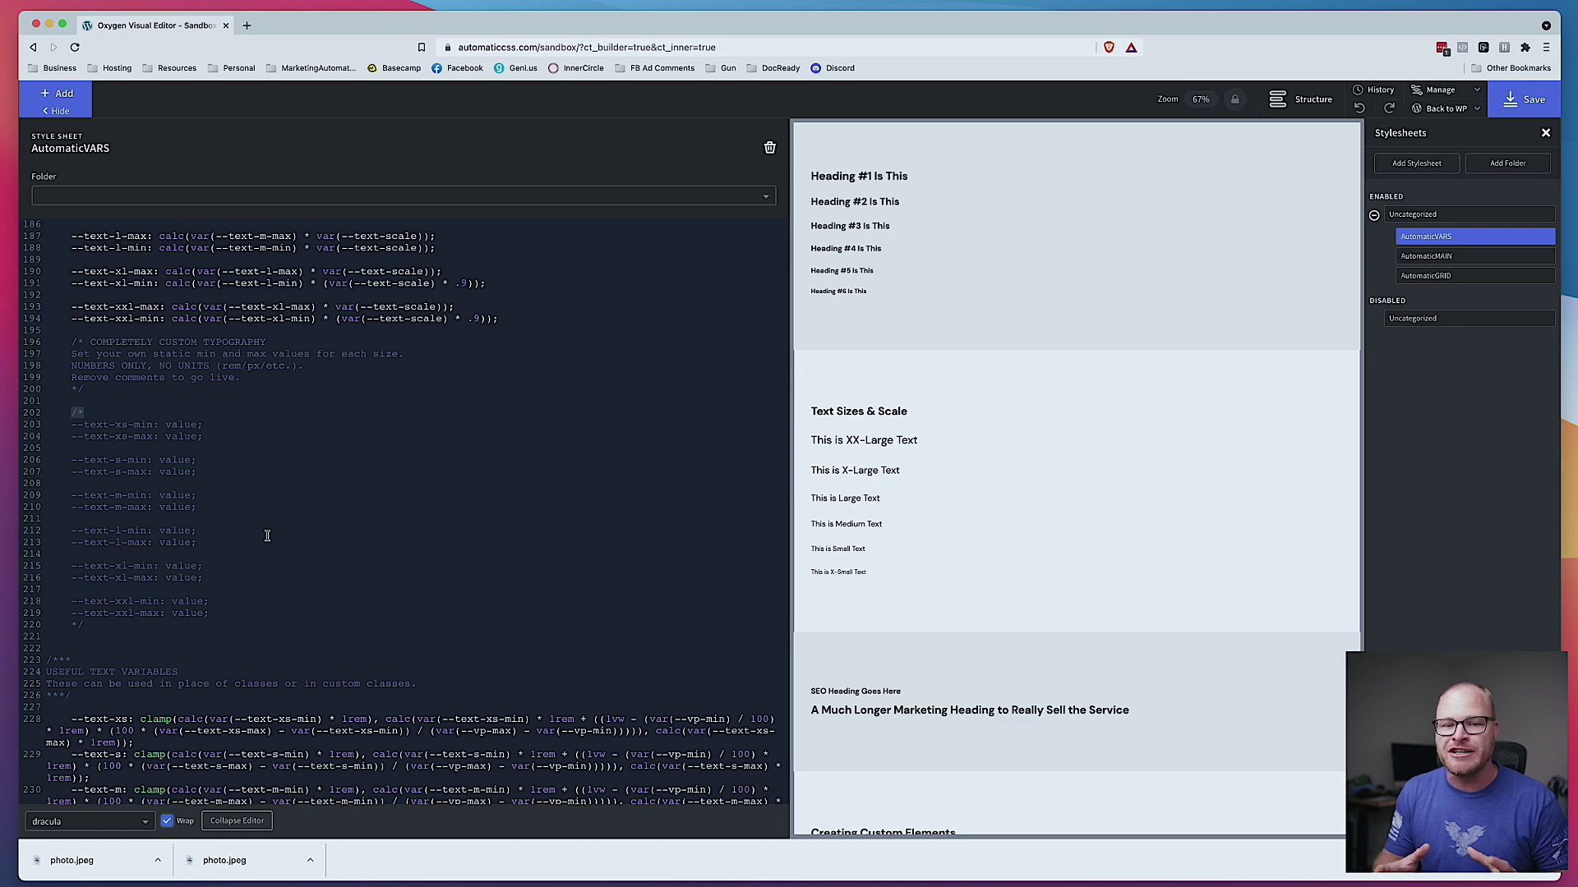
scroll(250, 481, up, 5)
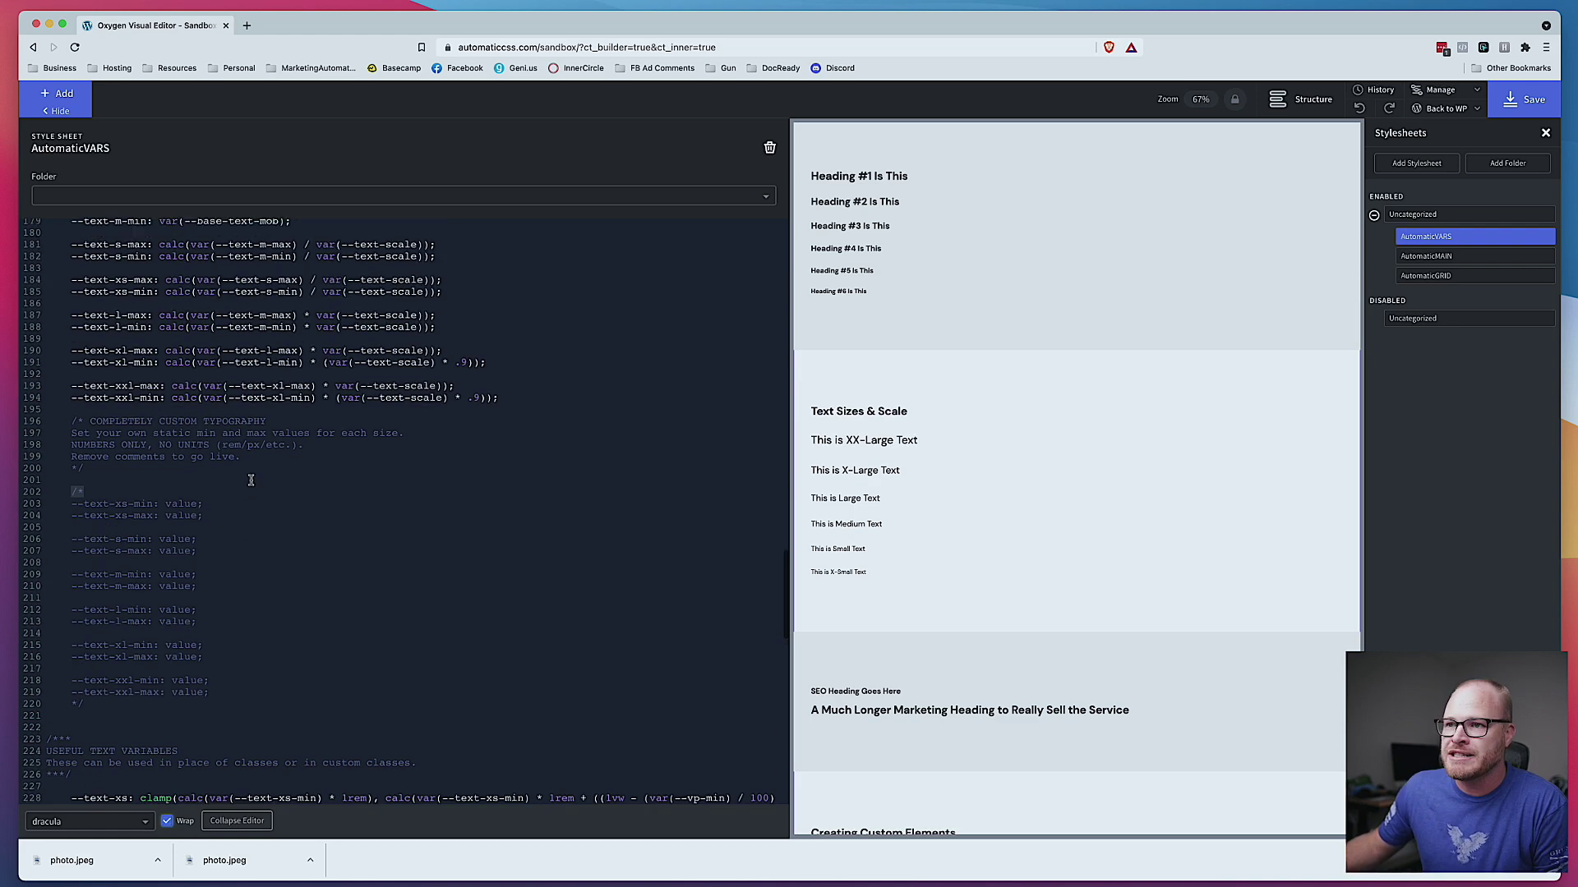
- Change --text-scale on line 169 from 1.125 to 1.250 and close the stylesheet editor
click(1074, 208)
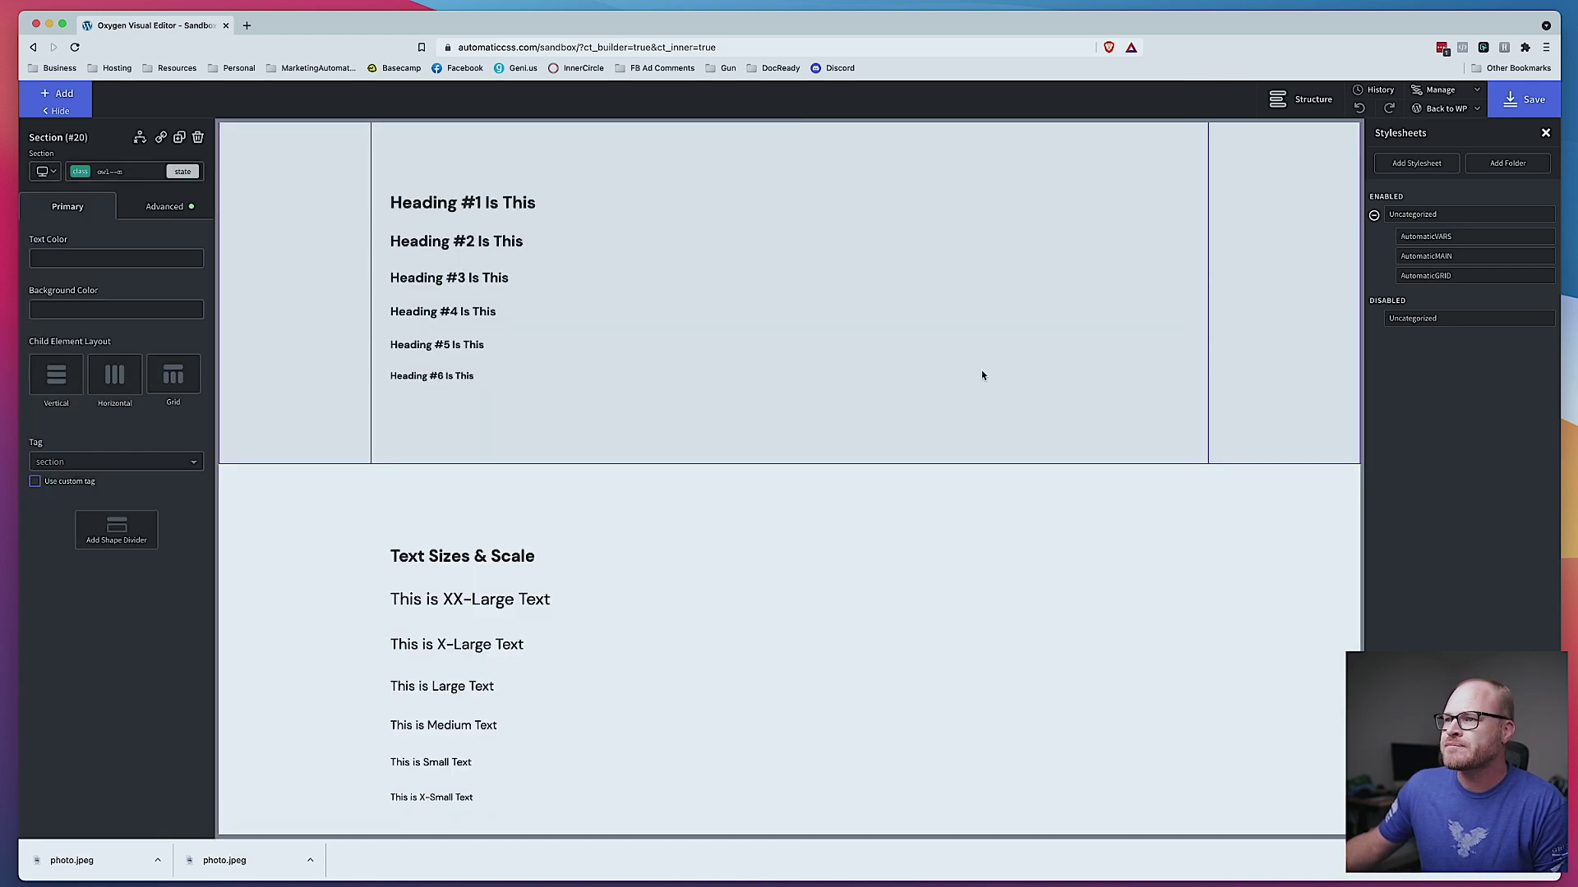
click(1466, 238)
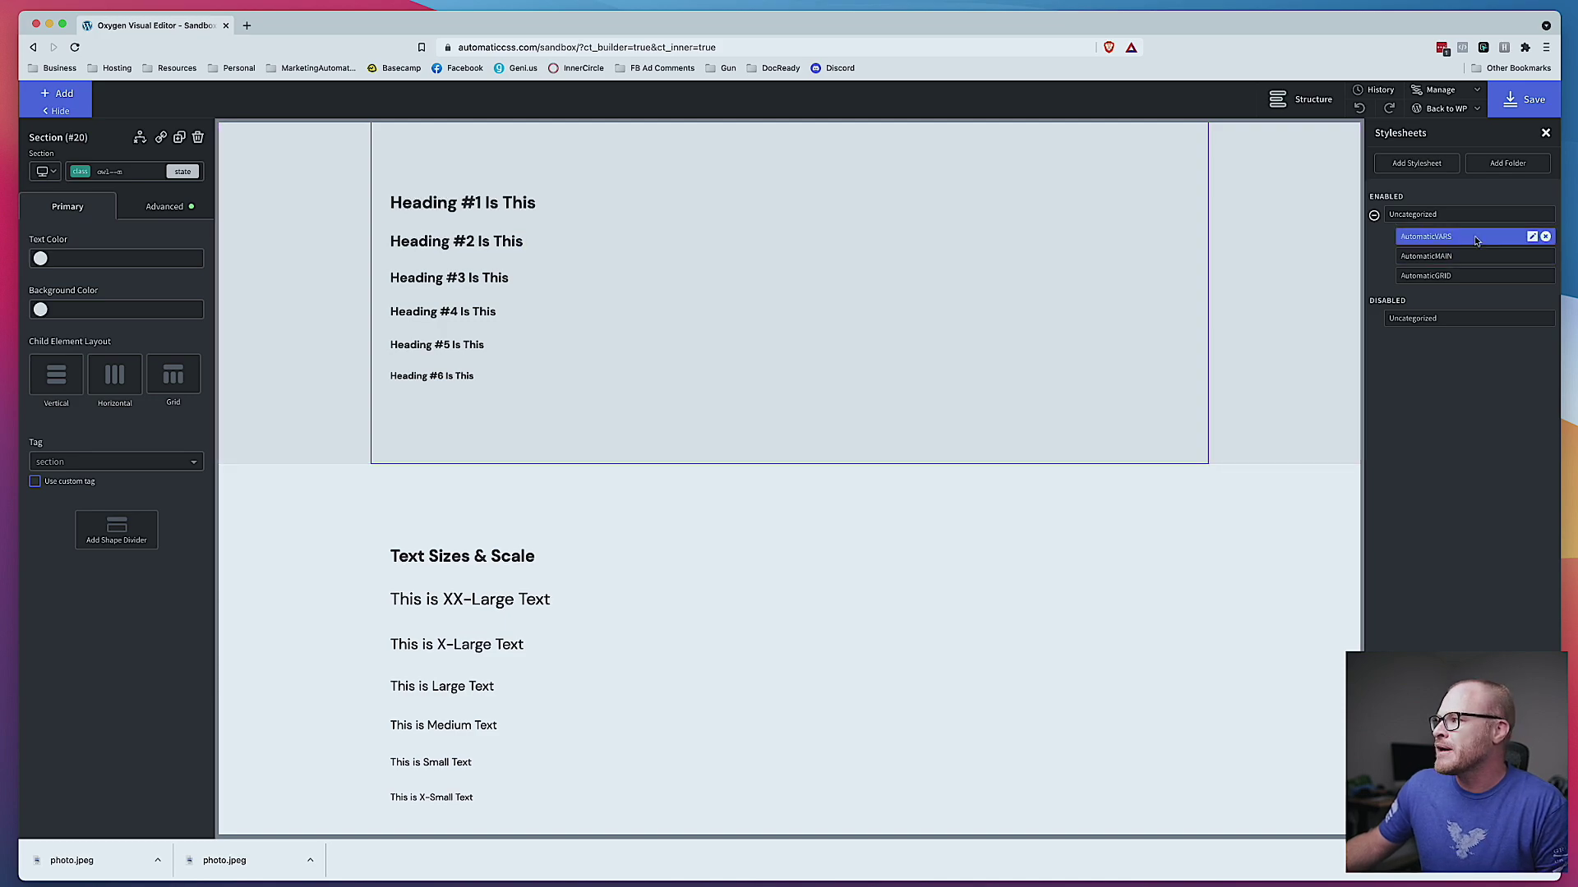
scroll(201, 385, down, 15)
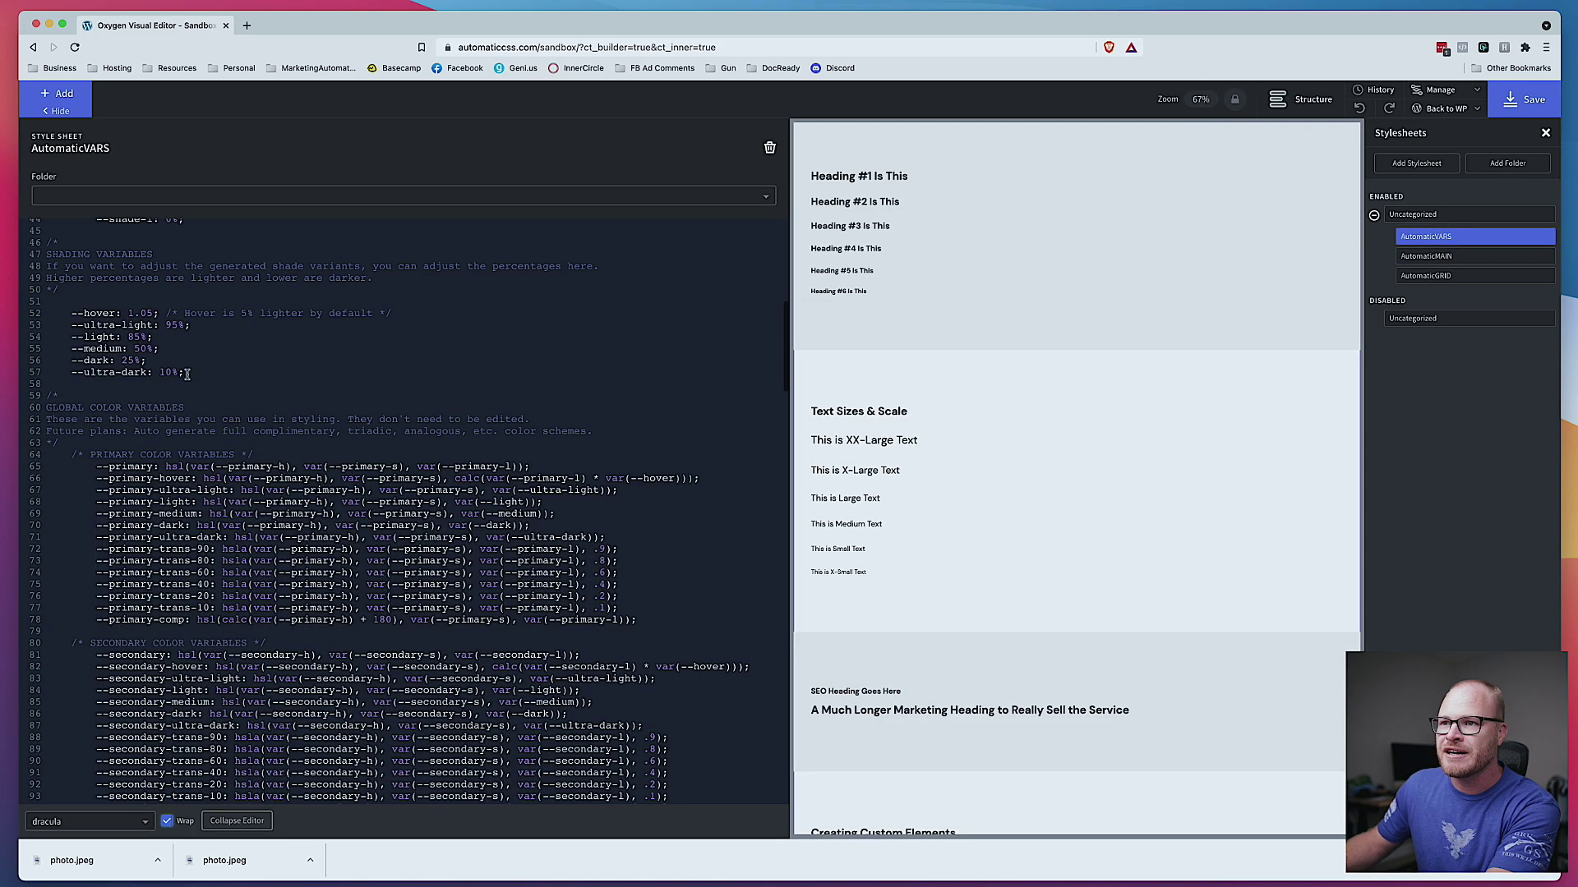
scroll(170, 446, down, 18)
click(177, 441)
key(Delete)
key(Delete)
key(BackSpace)
text(250;)
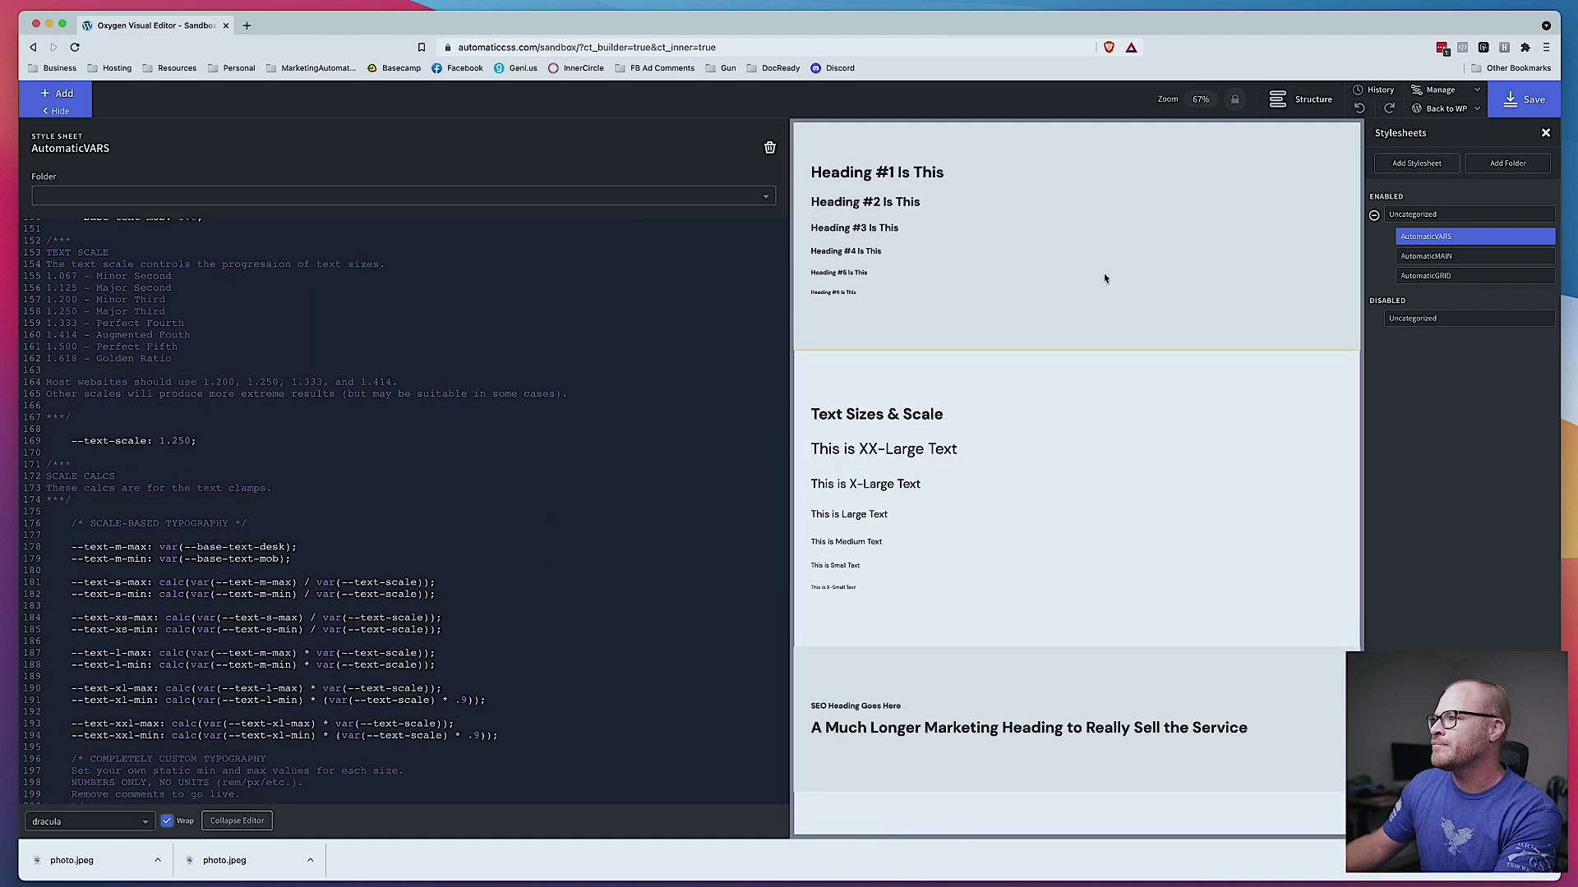
click(1103, 271)
scroll(491, 180, down, 12)
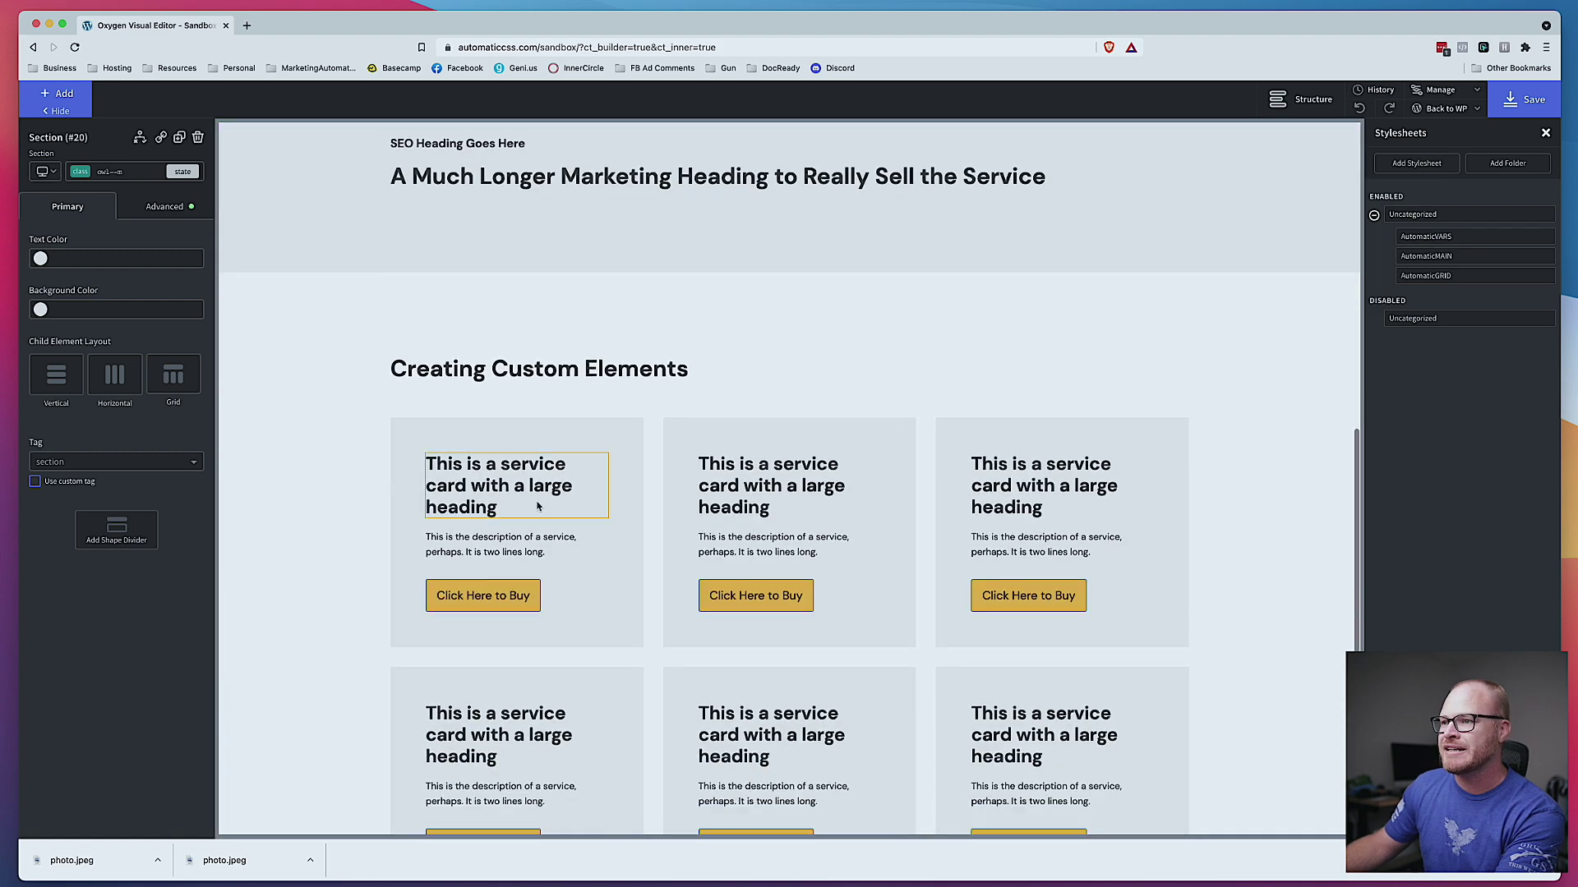
scroll(536, 502, up, 10)
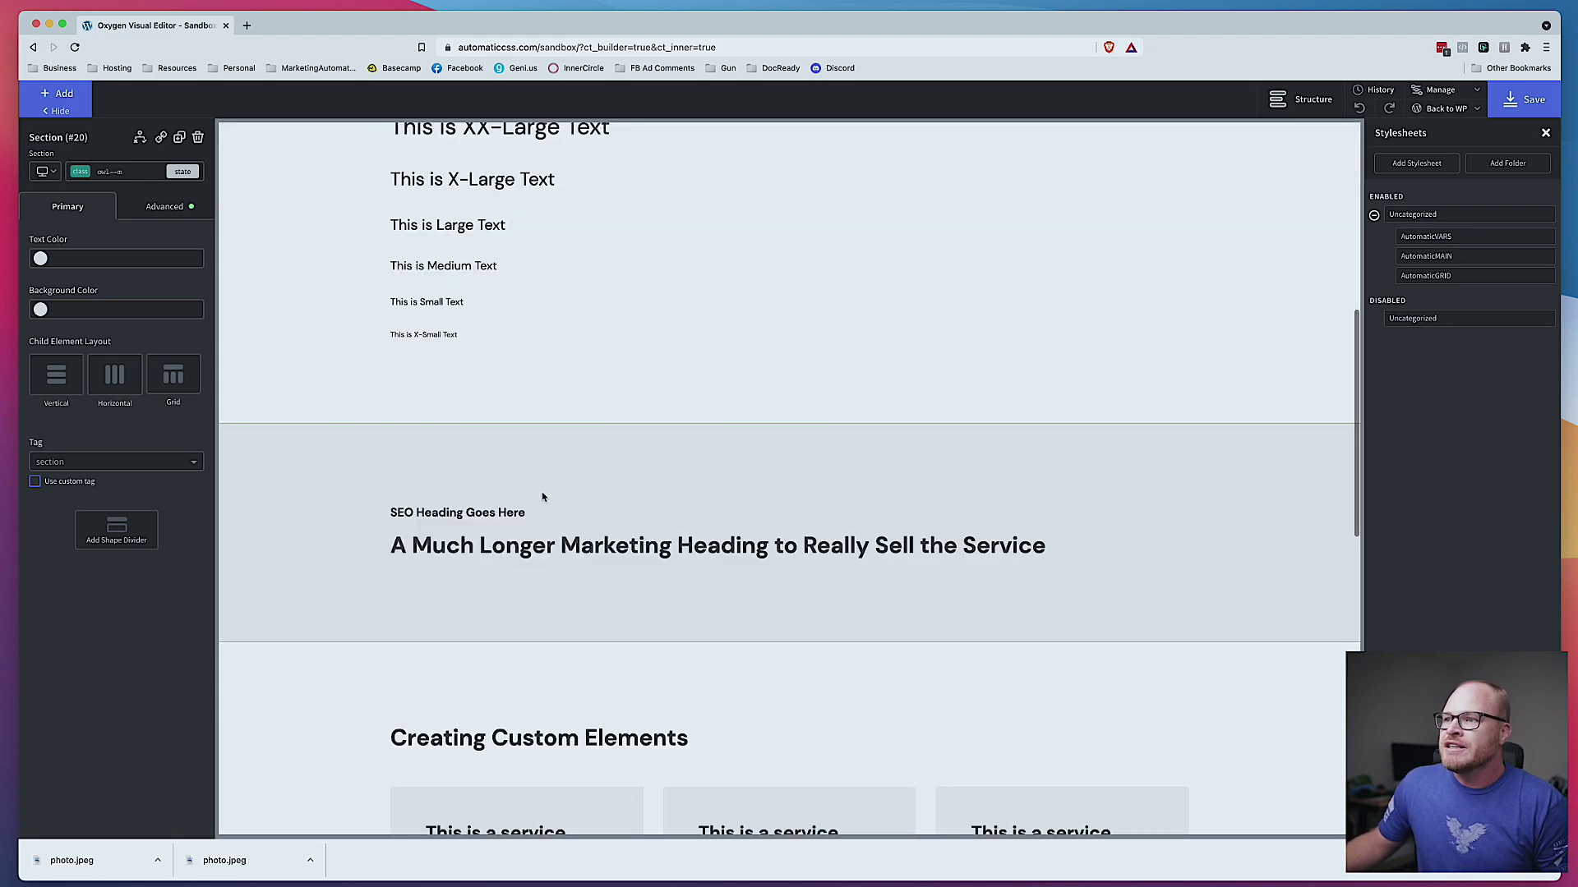
scroll(542, 496, down, 2)
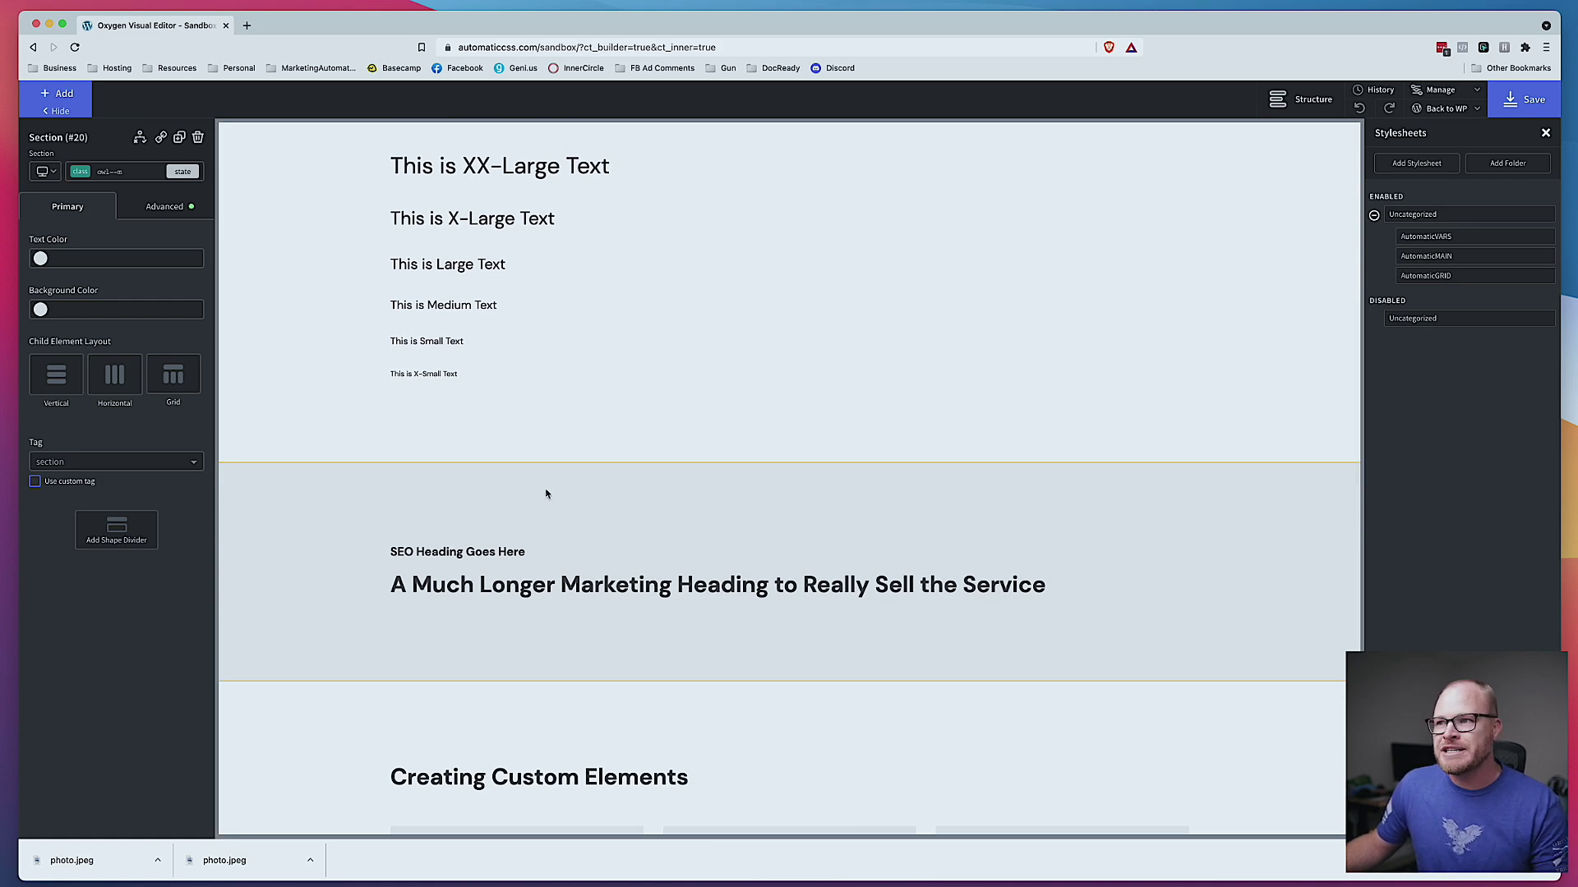
scroll(551, 490, down, 2)
scroll(550, 491, up, 10)
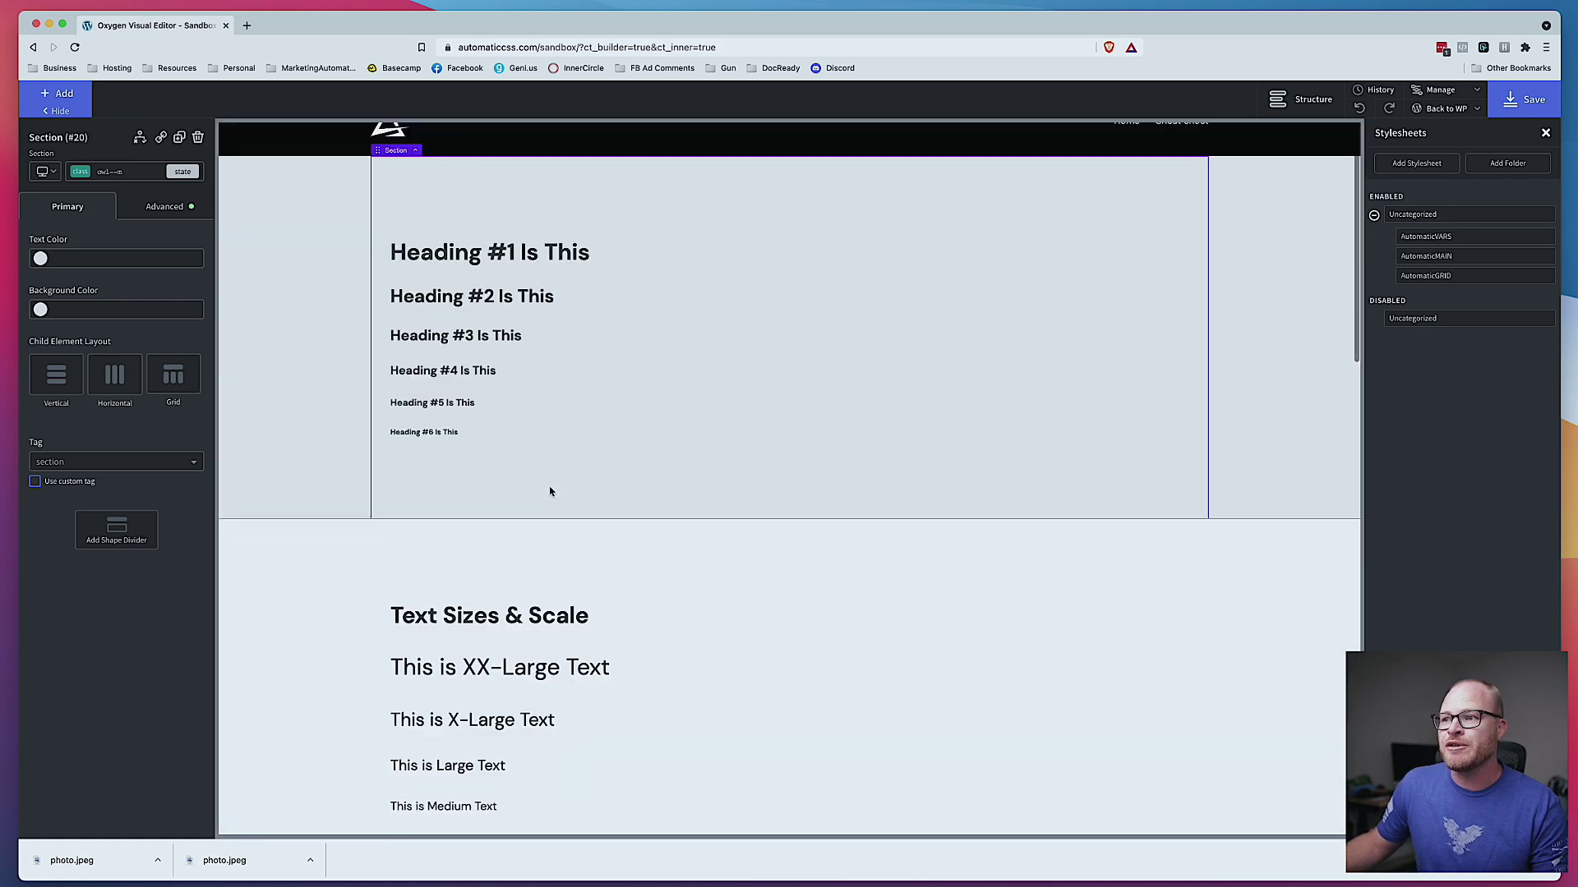
scroll(690, 469, down, 3)
scroll(692, 471, down, 1)
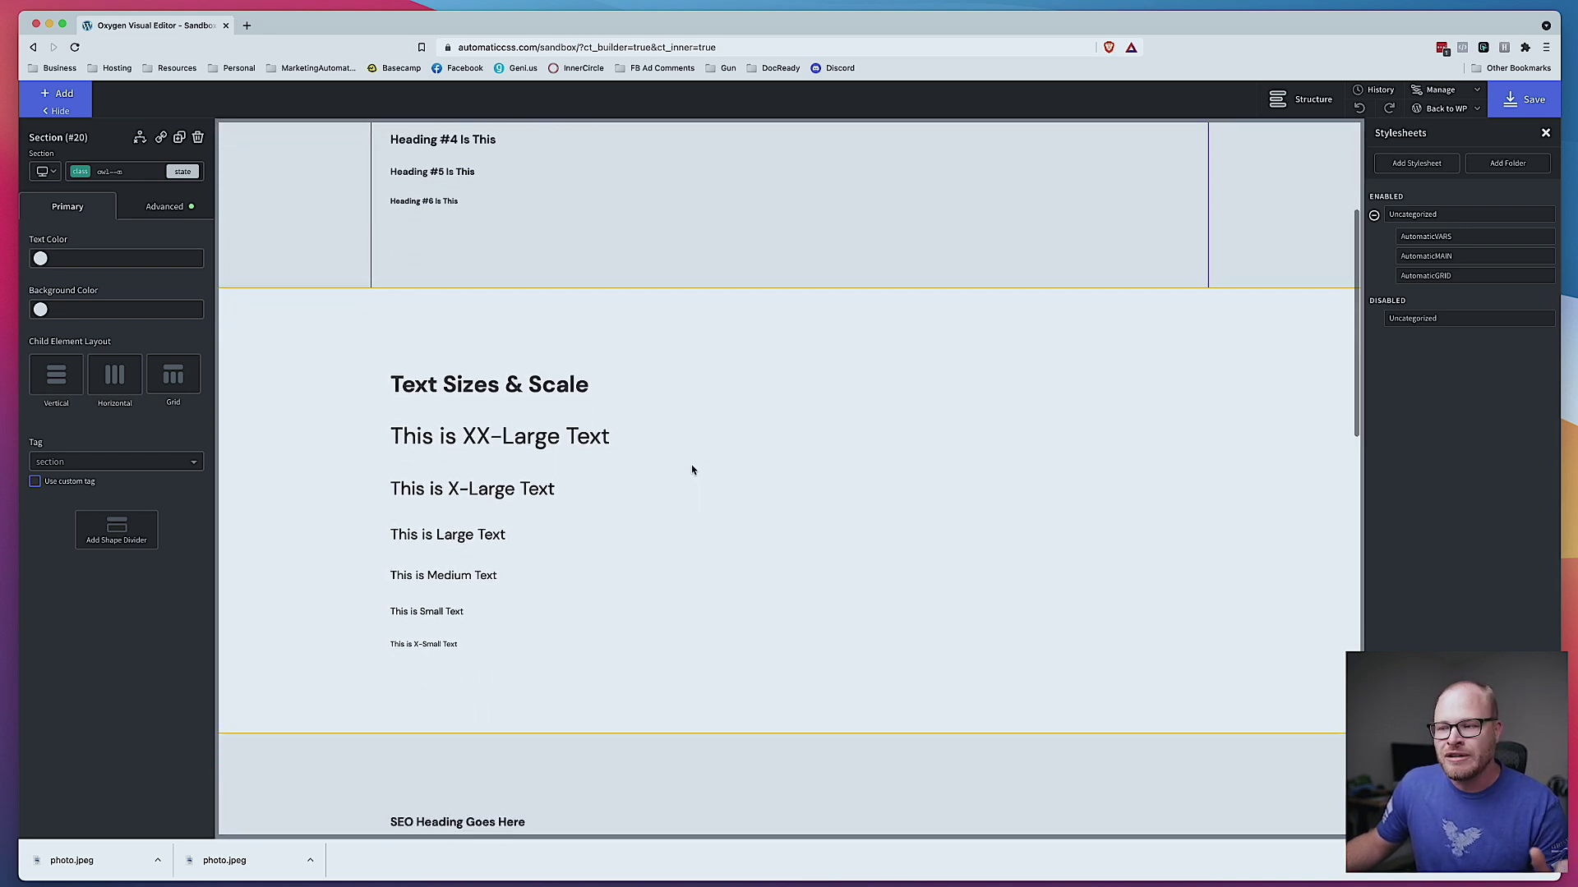
scroll(692, 470, up, 4)
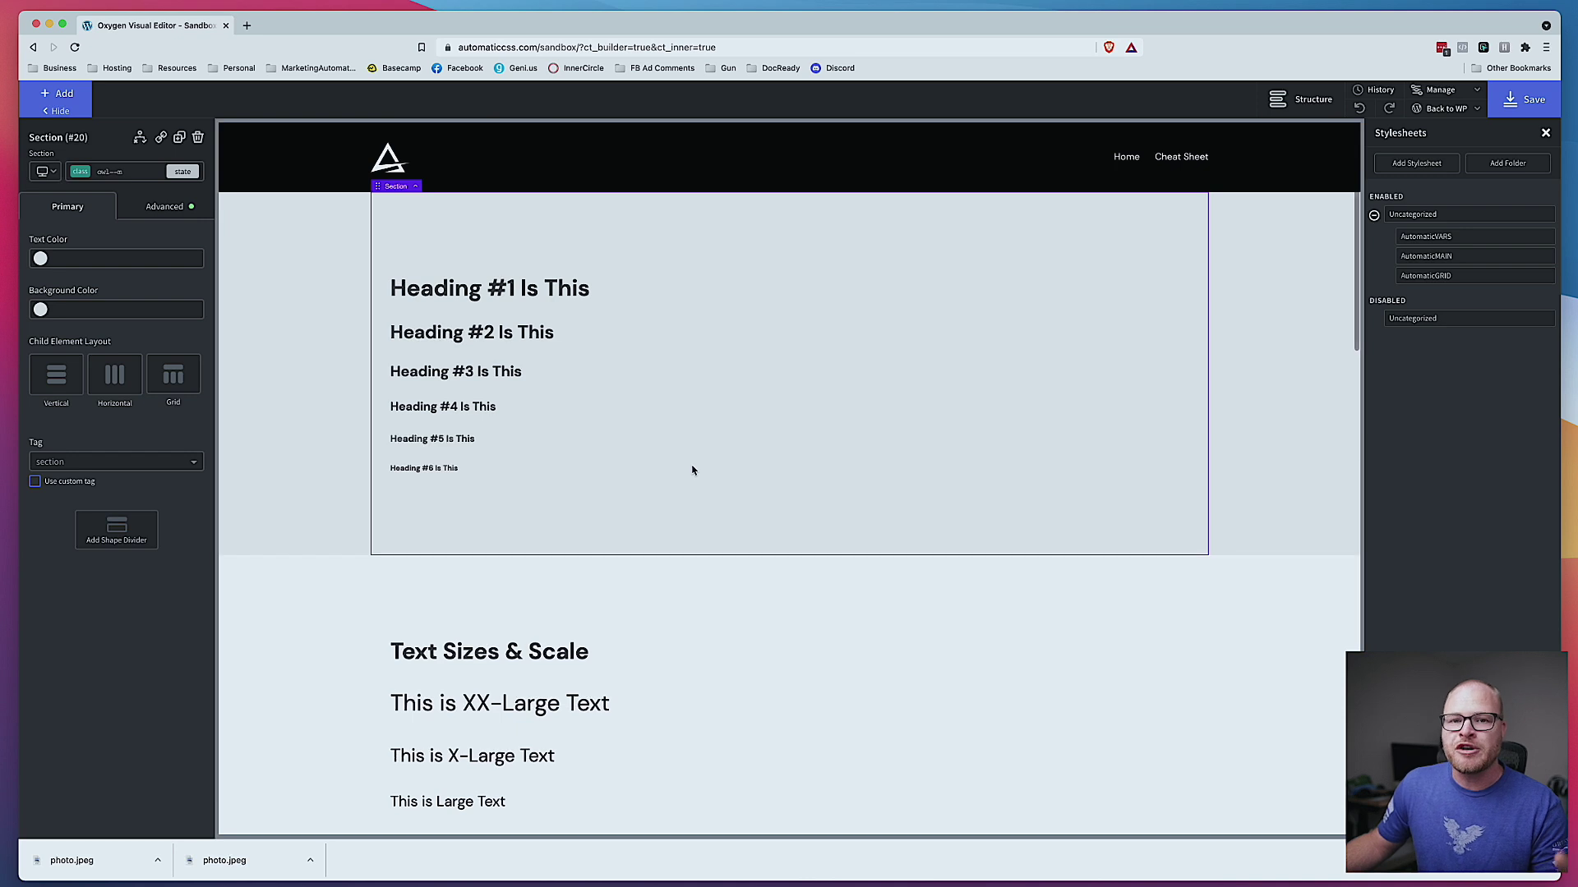
scroll(692, 470, down, 2)
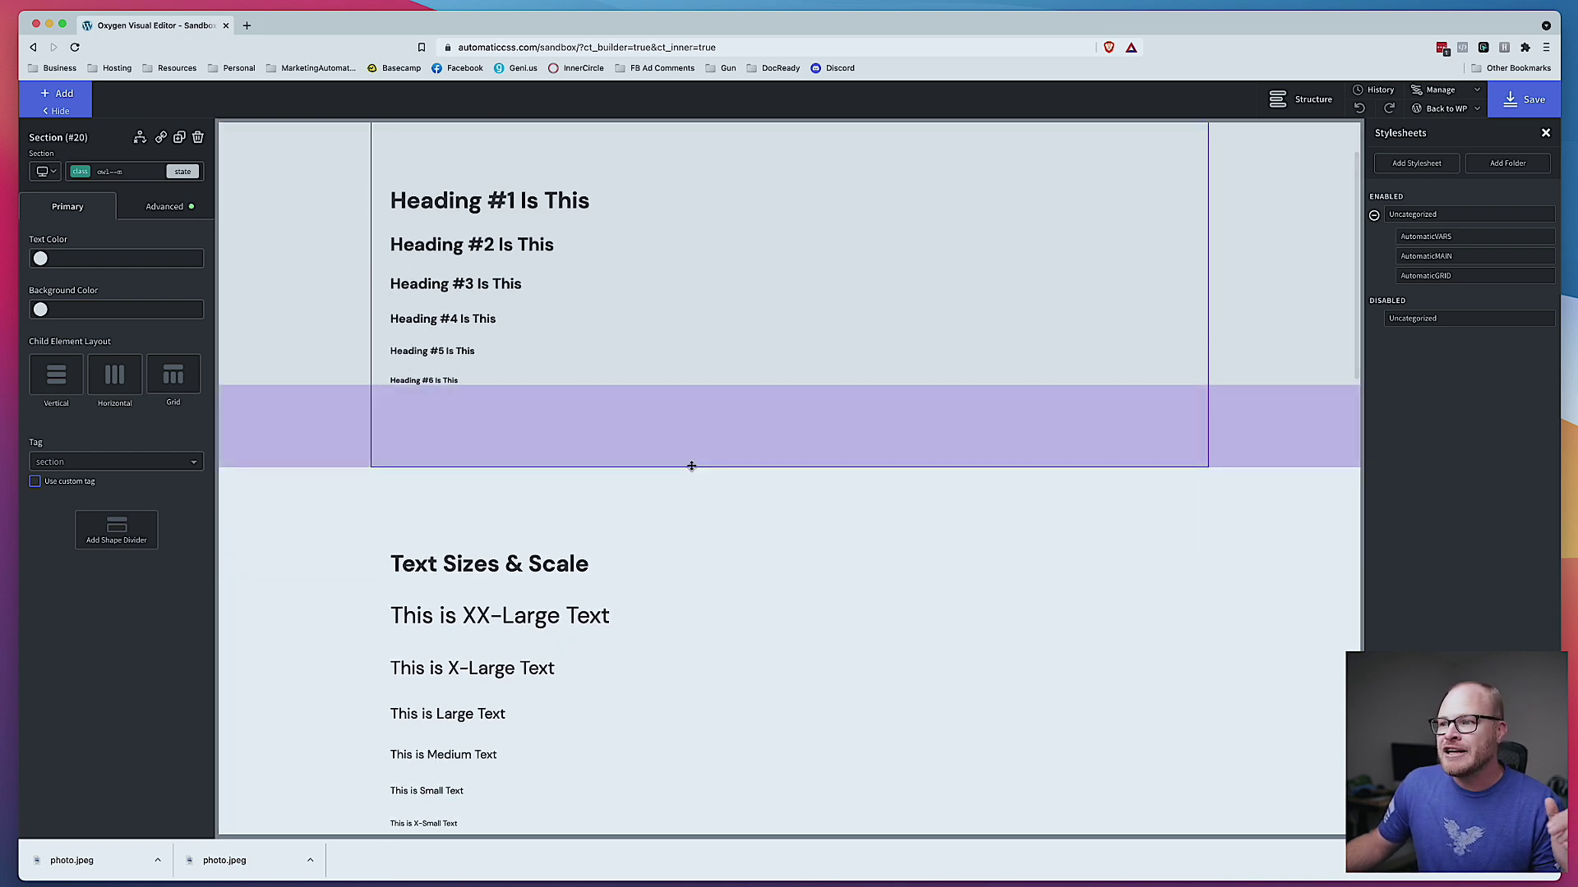